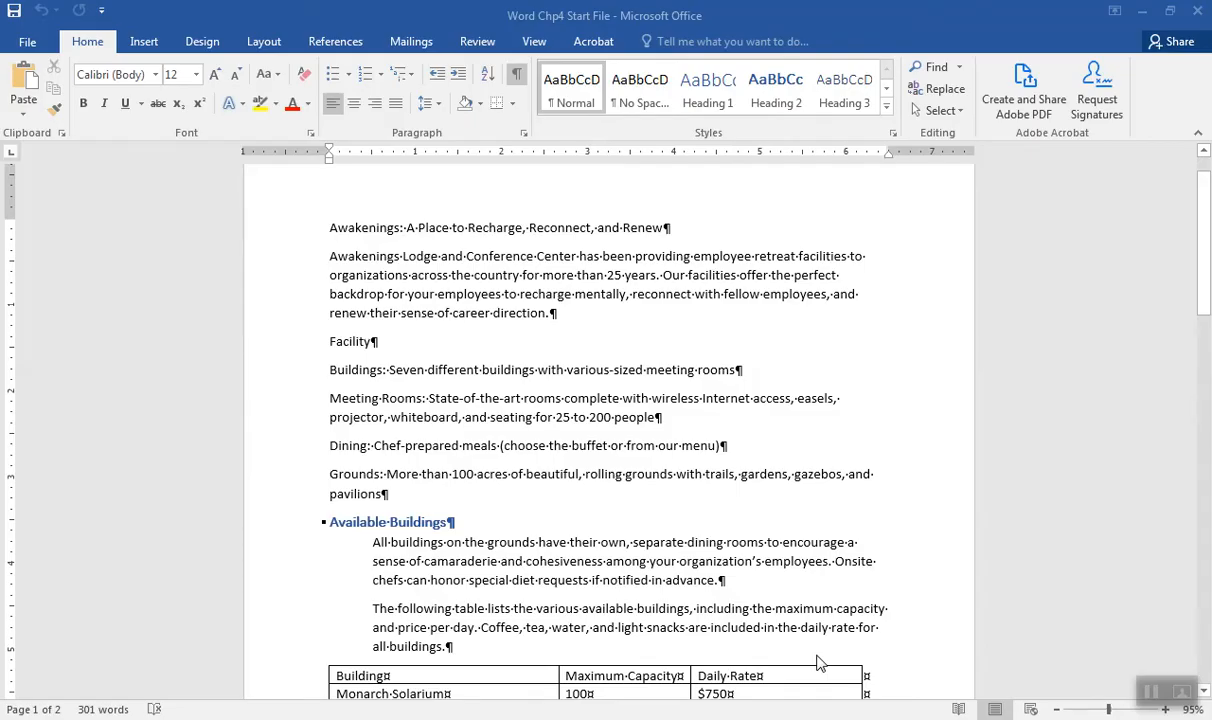
# Insert the built-in Retrospect cover page at the start of the document.
pyautogui.click(537, 45)
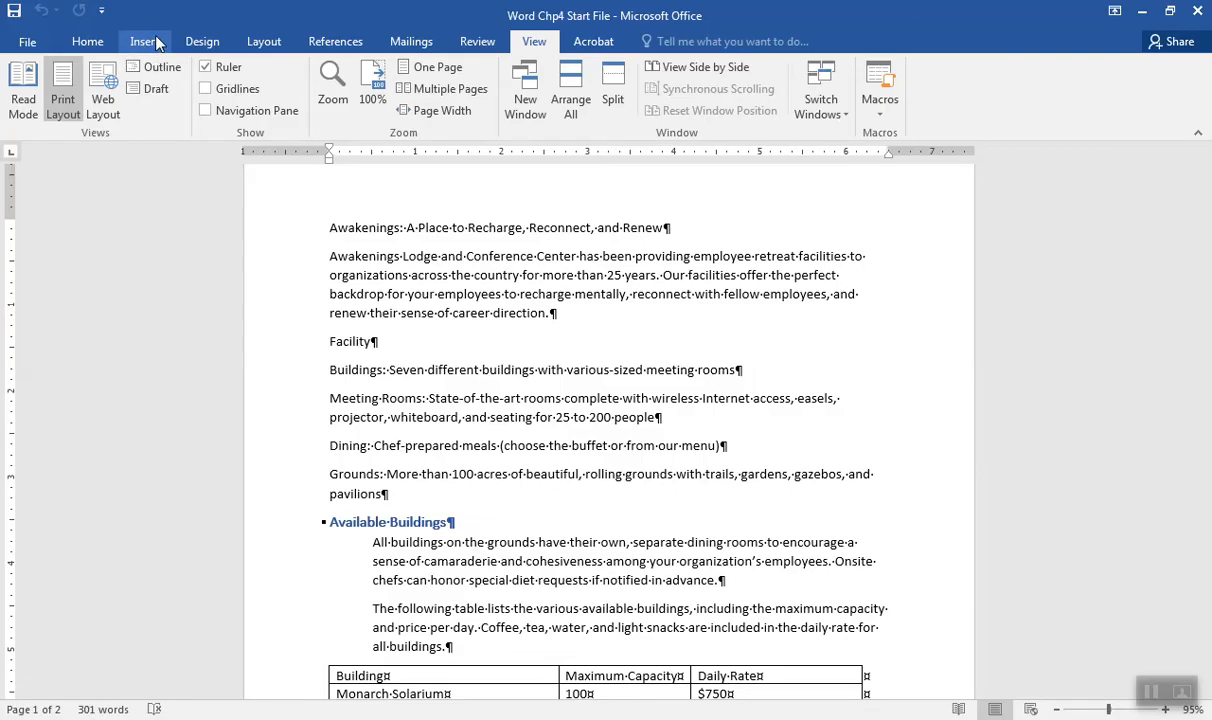
pyautogui.click(146, 40)
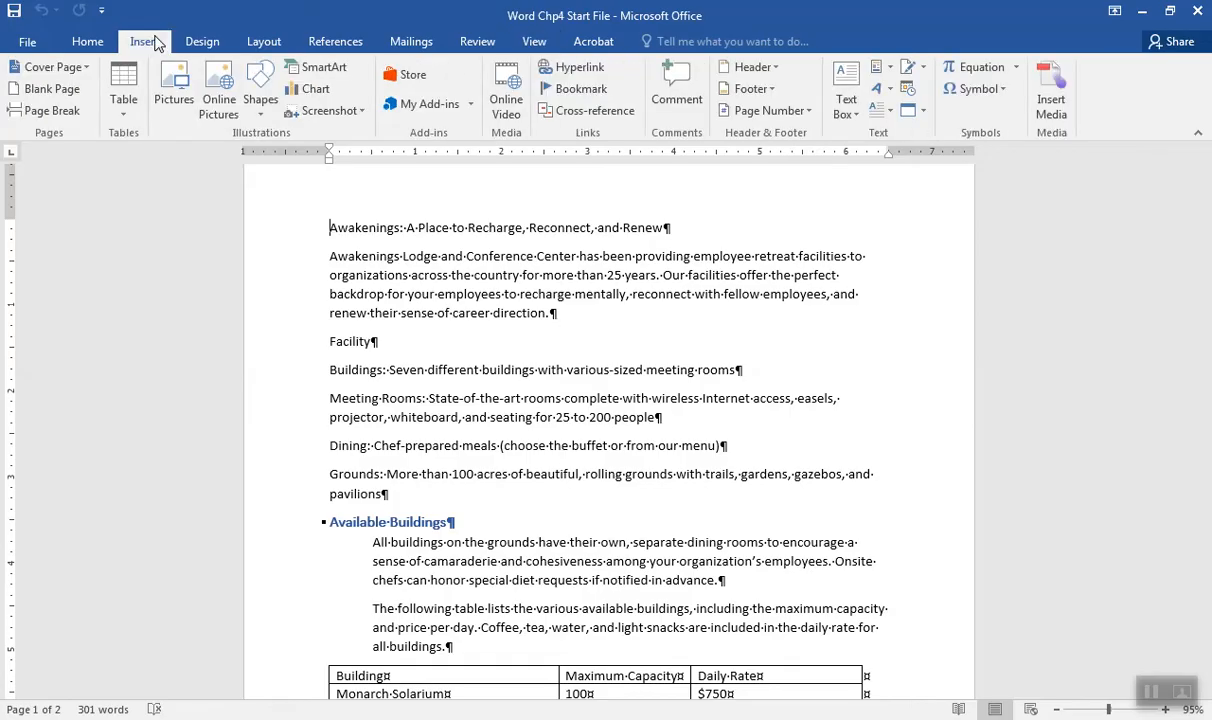
pyautogui.click(73, 66)
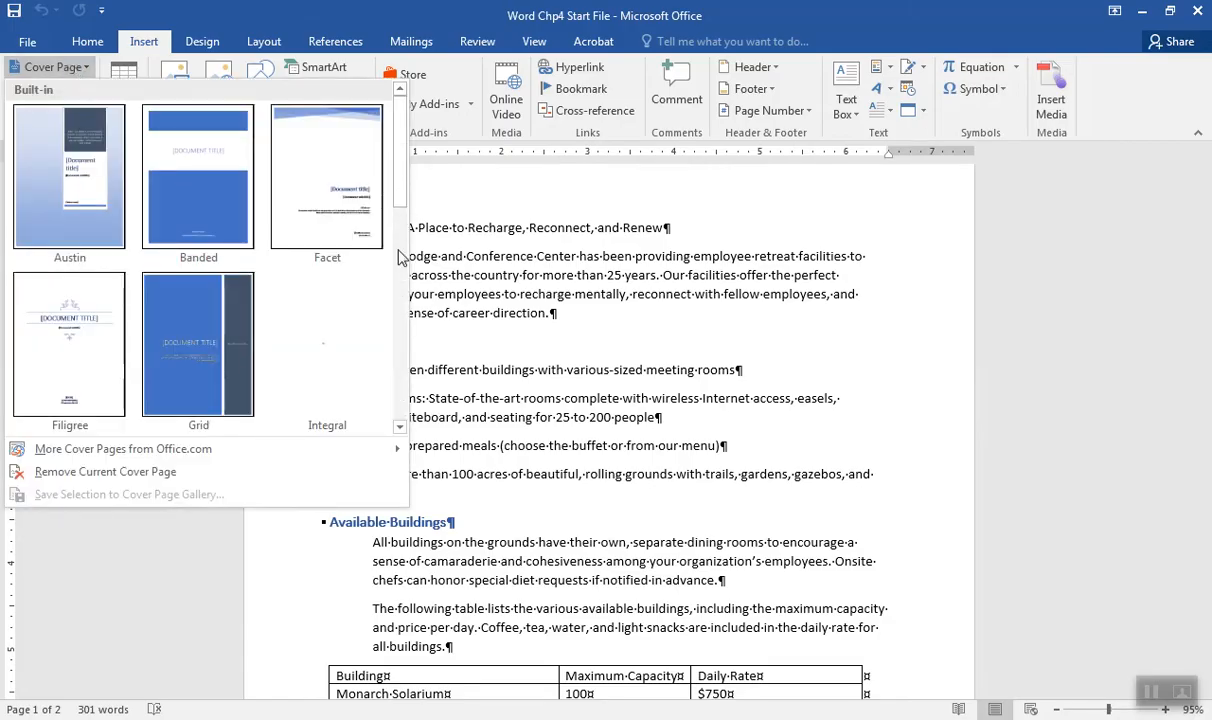
pyautogui.click(399, 283)
pyautogui.moveTo(399, 283); pyautogui.dragTo(399, 320)
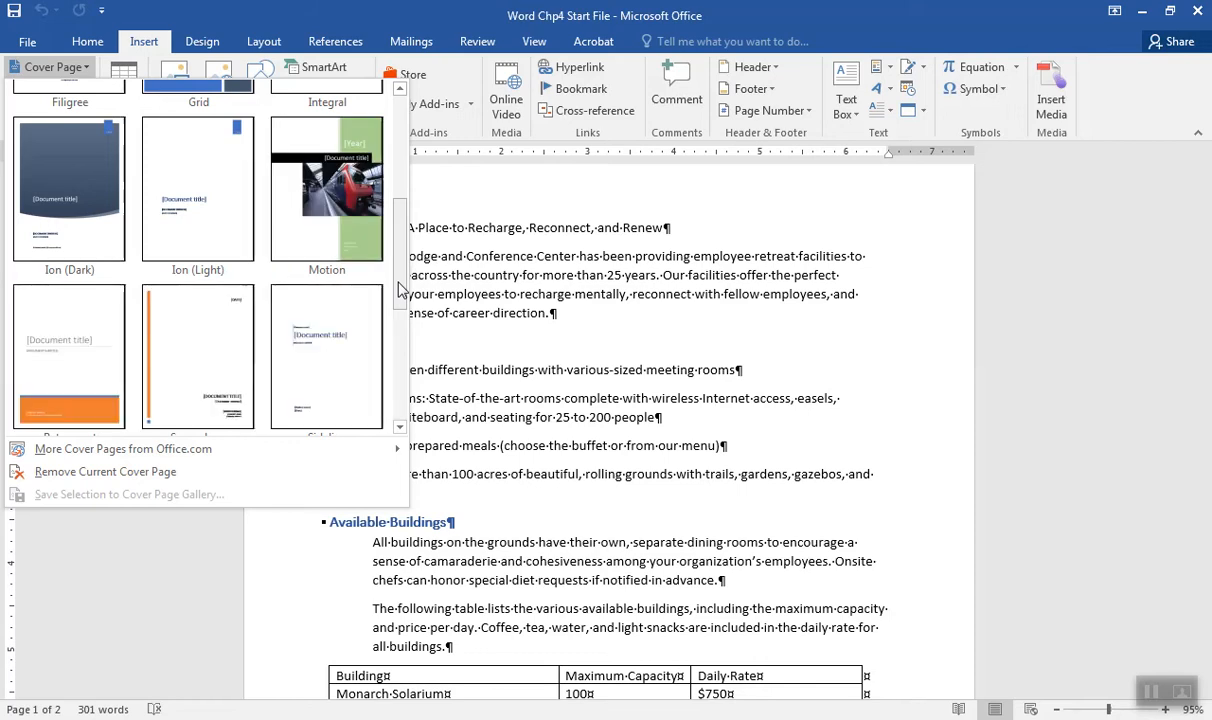
pyautogui.click(399, 320)
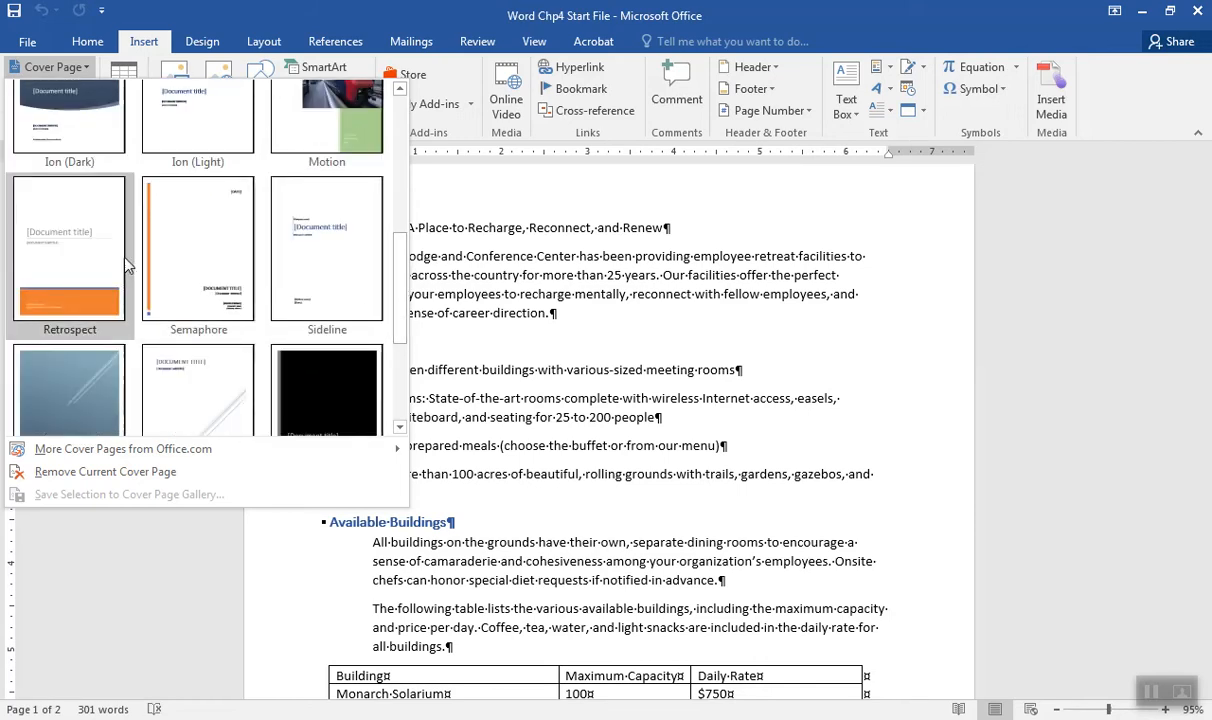
pyautogui.click(58, 247)
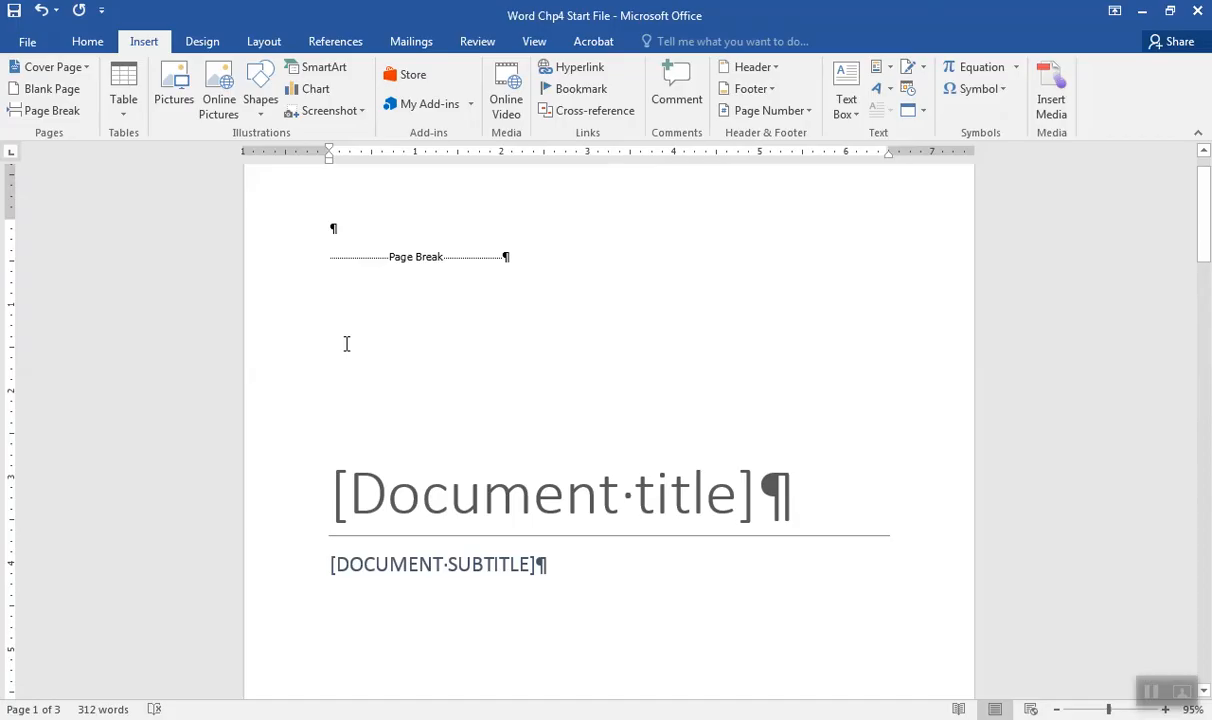
# Fill in the cover page title as "Employee Retreats" and the subtitle as "RECHARGE, RECONNECT, RENEW".
pyautogui.click(482, 511)
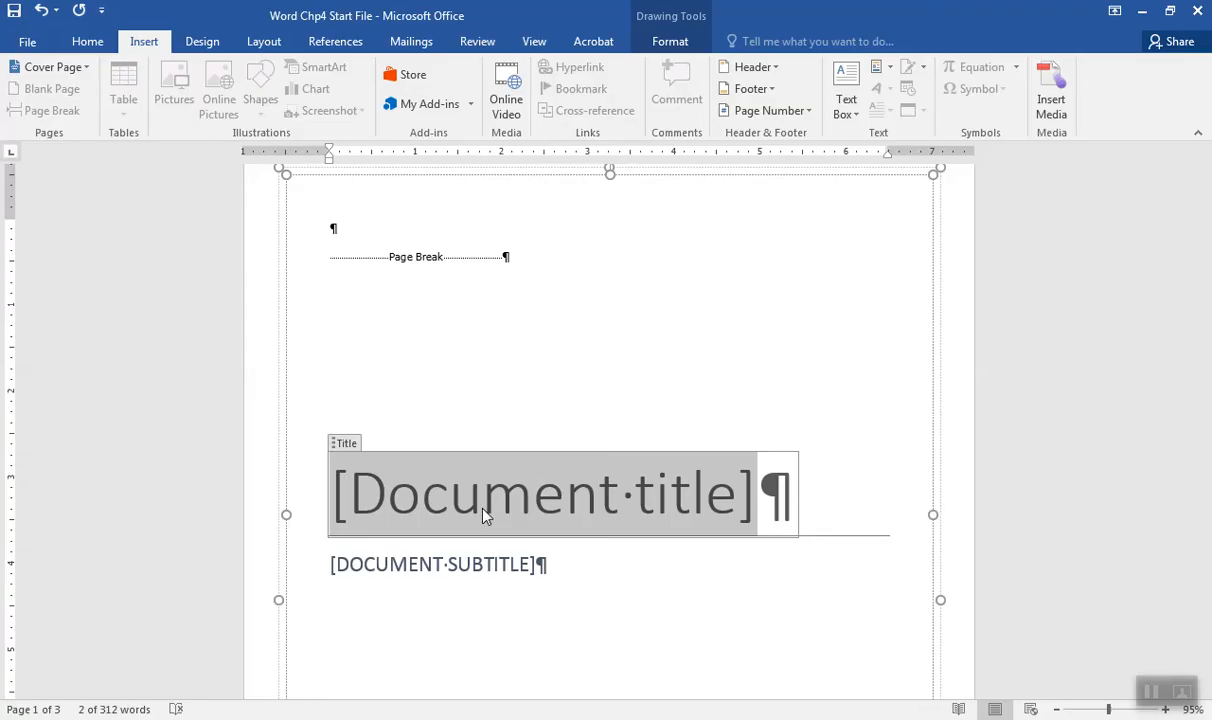
pyautogui.write('Employ')
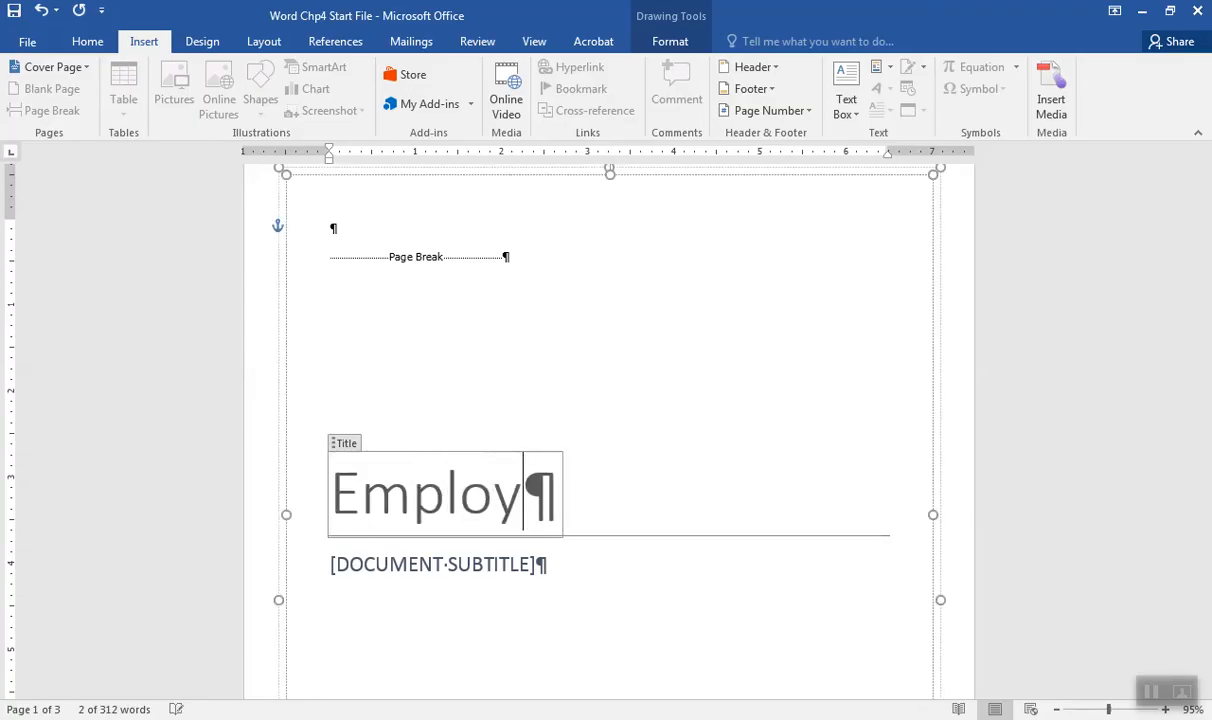
pyautogui.write('ee Retreats')
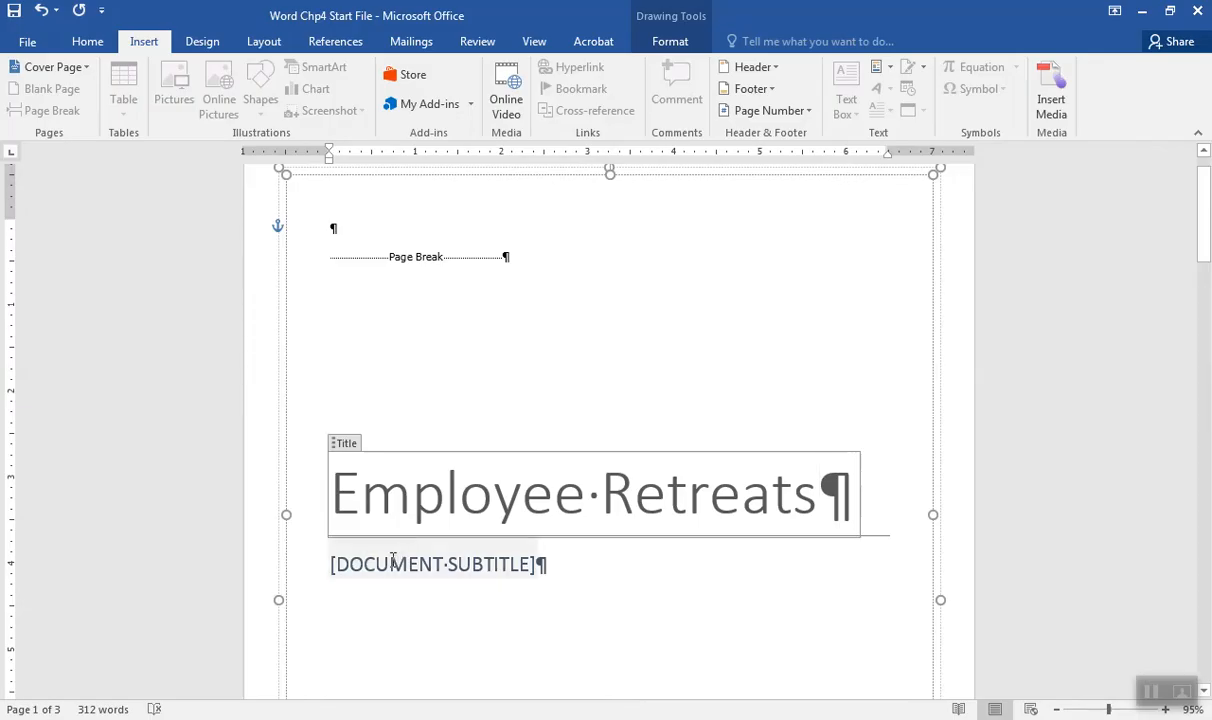
pyautogui.click(393, 564)
pyautogui.write('RECHAR')
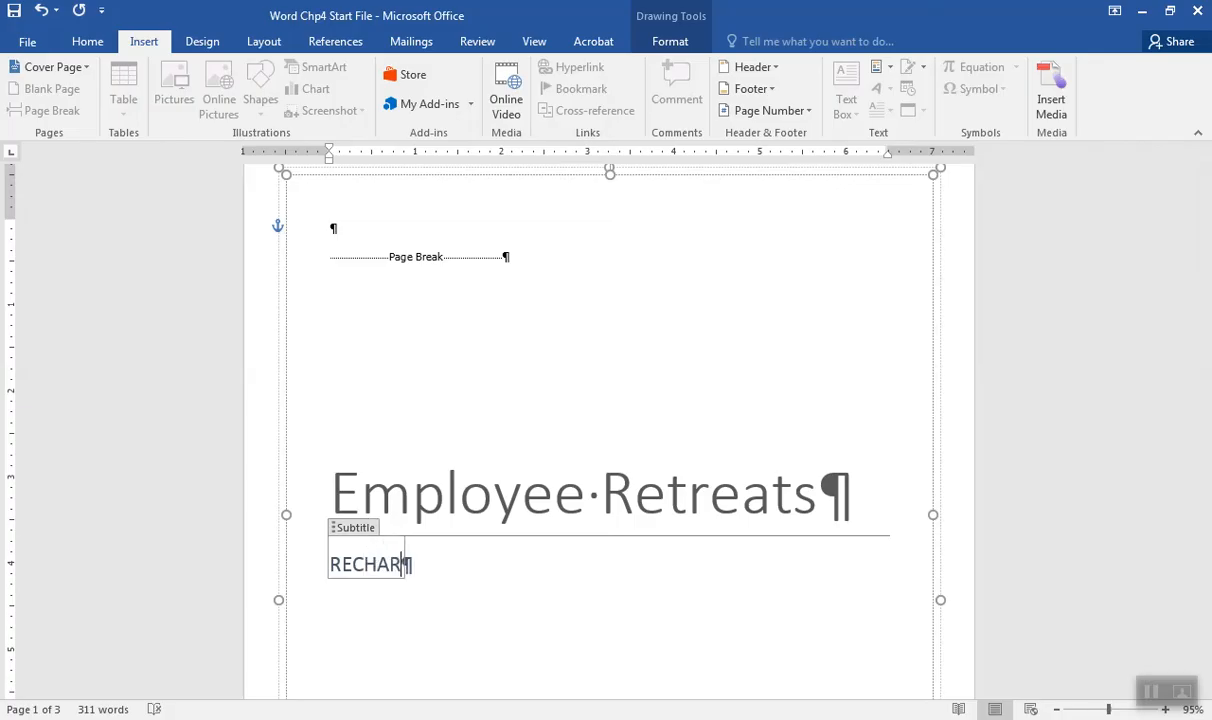
pyautogui.write('GE, RECO')
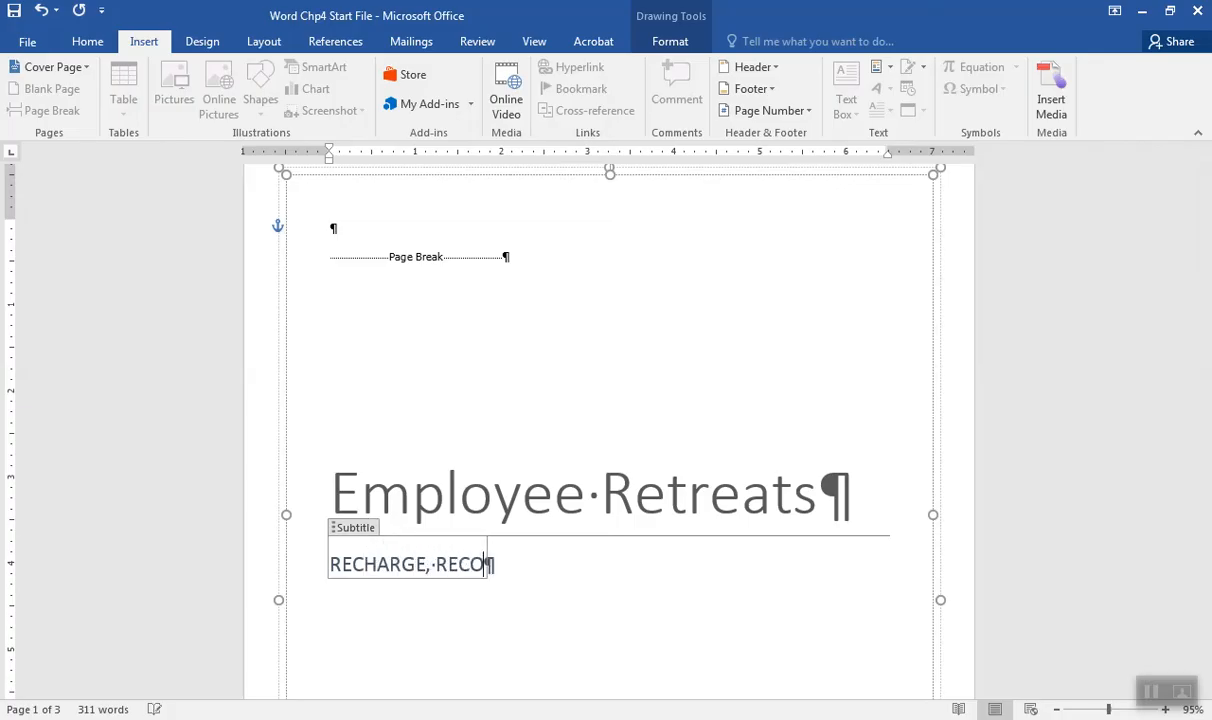
pyautogui.write('NNECT, RENEW')
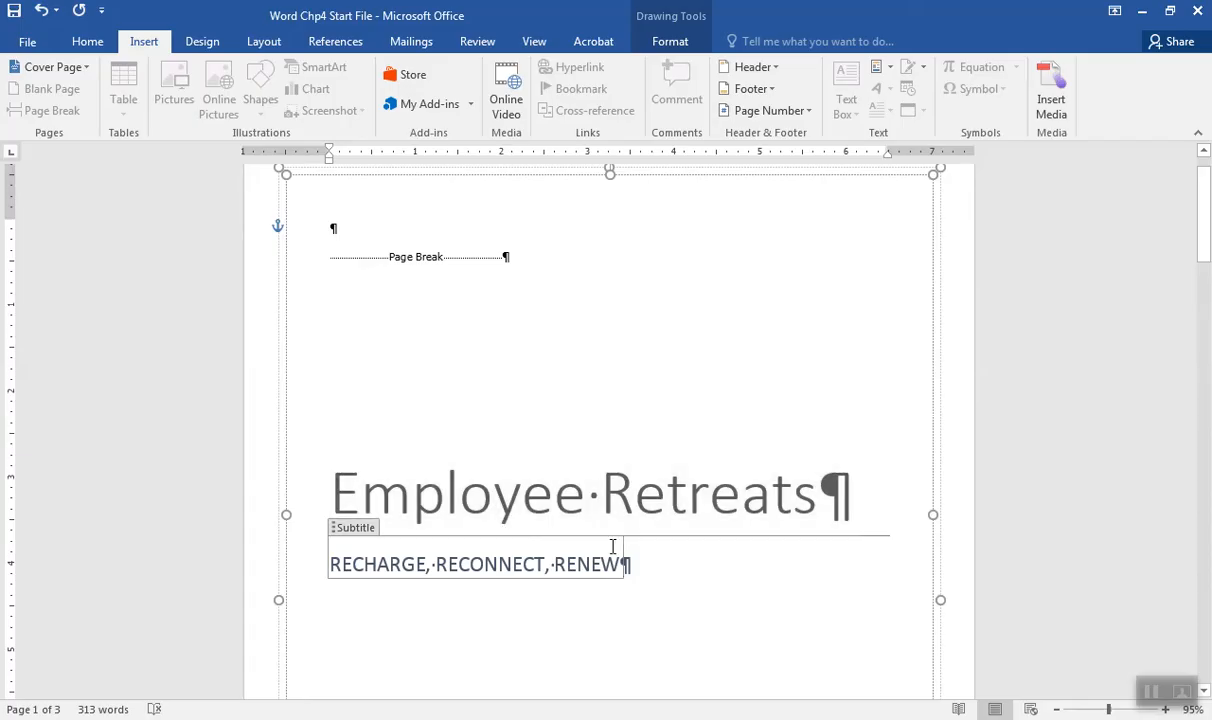
# Fill in the cover page author placeholder with the author's full name, the role "Event Coordinator" and the phone number, separated by commas.
pyautogui.moveTo(1204, 248); pyautogui.dragTo(1204, 306)
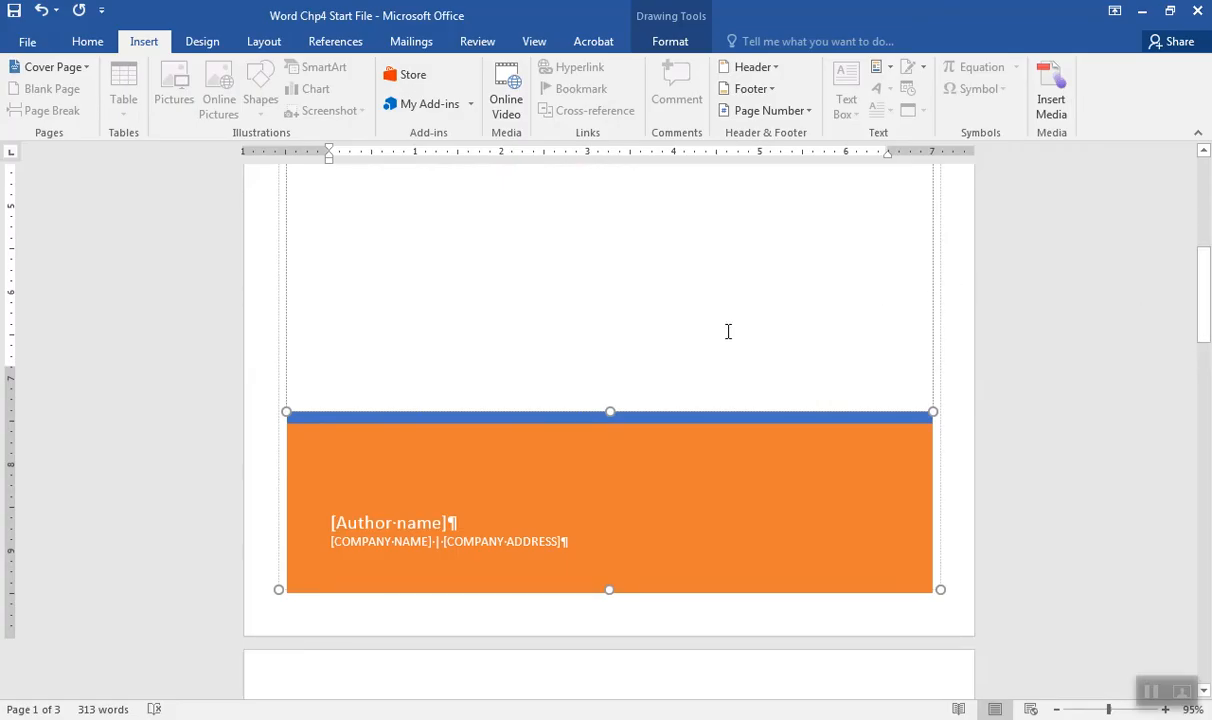
pyautogui.click(390, 528)
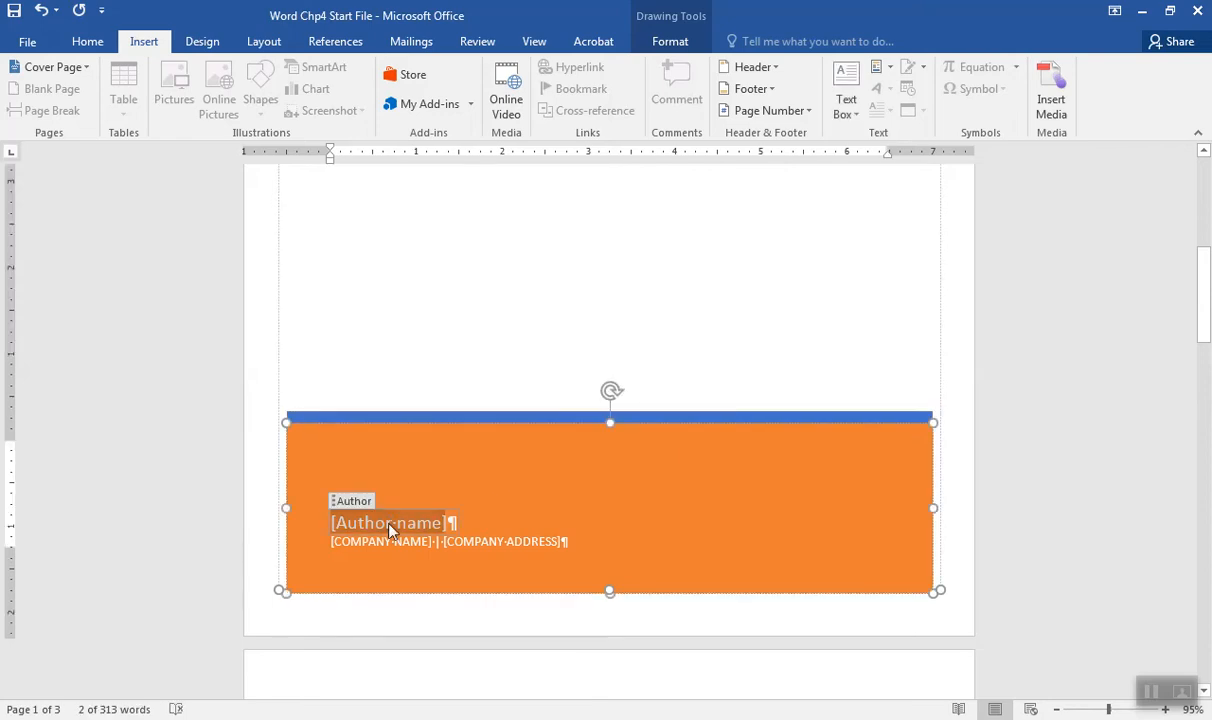
pyautogui.write('Cra')
pyautogui.press('BackSpace')
pyautogui.press('BackSpace')
pyautogui.write('ara Catee')
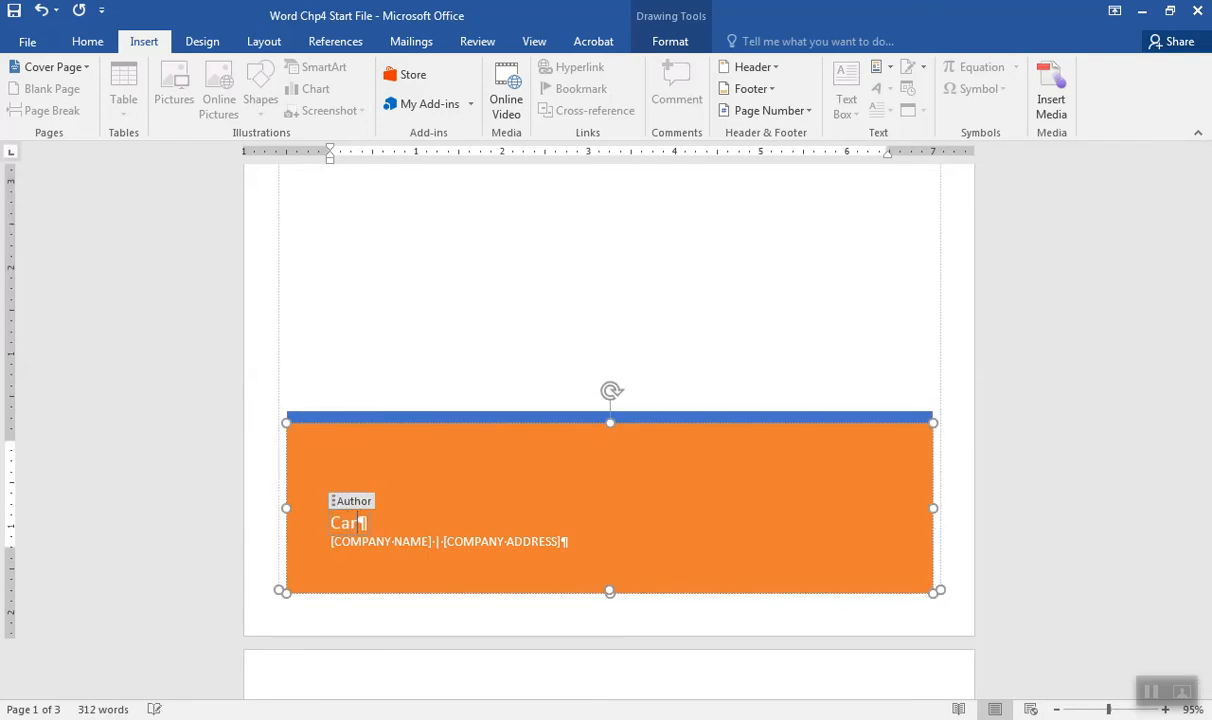
pyautogui.press('BackSpace')
pyautogui.press('BackSpace')
pyautogui.press('BackSpace')
pyautogui.press('BackSpace')
pyautogui.press('BackSpace')
pyautogui.write('Bates, Event C')
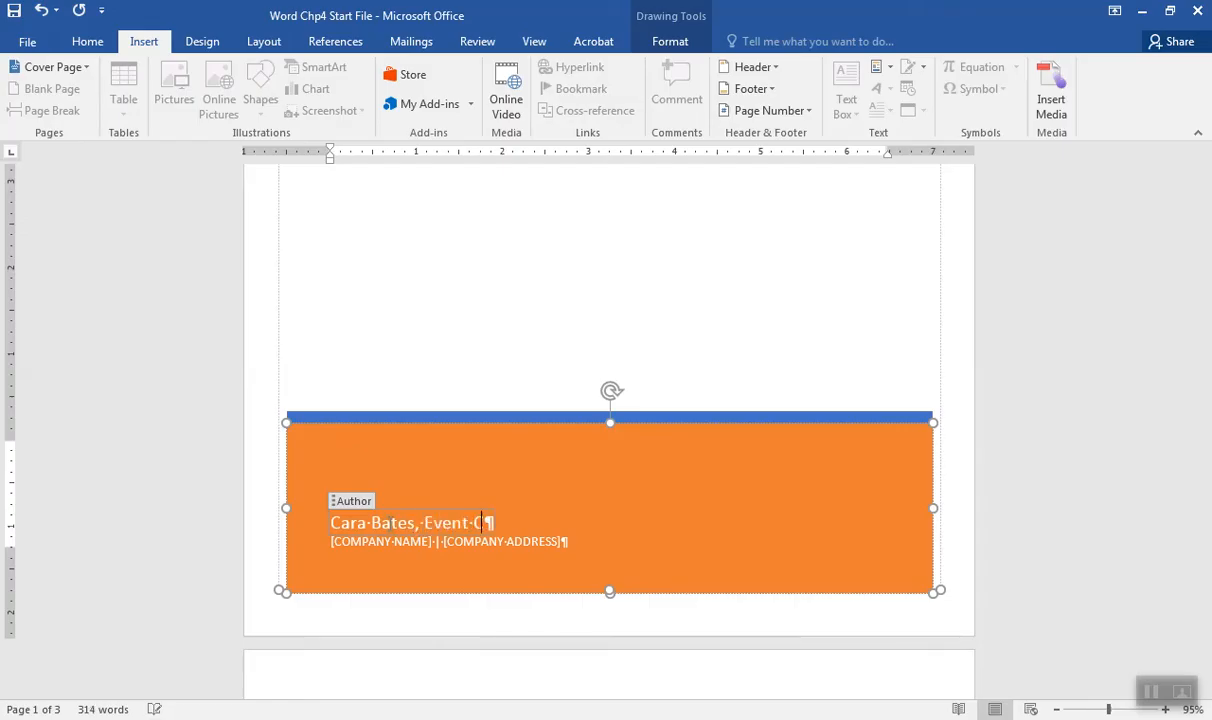
pyautogui.write('oordinator')
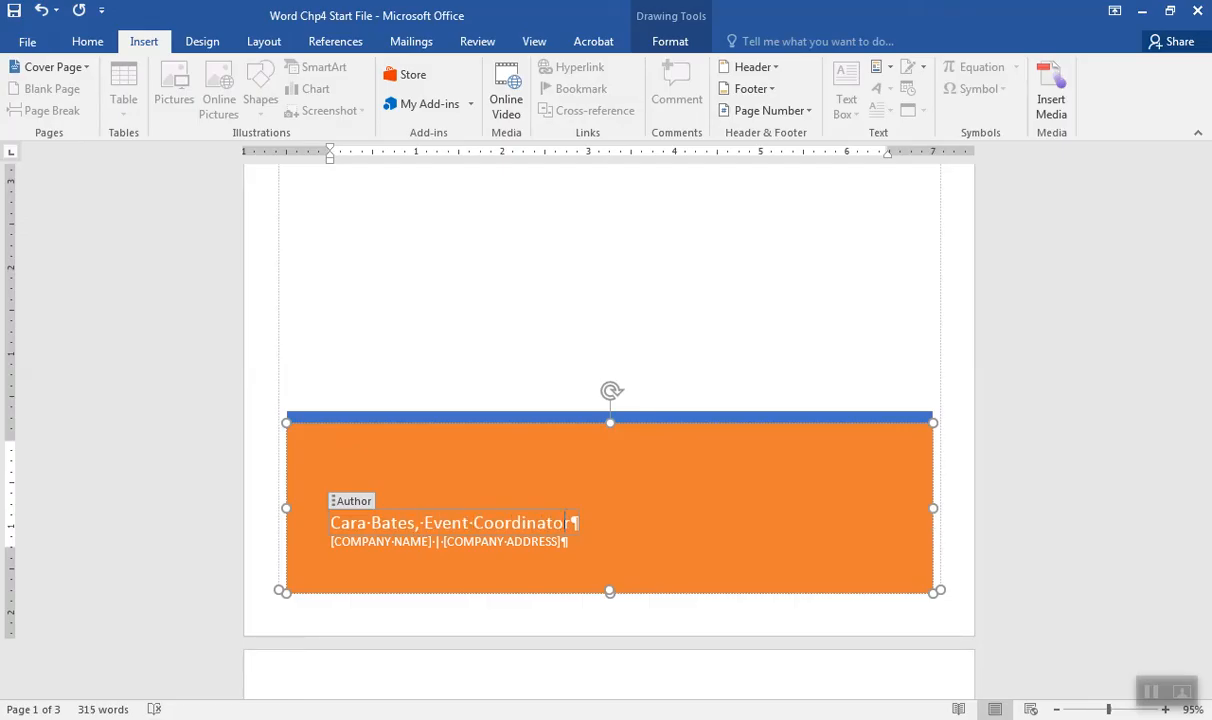
pyautogui.write(', 616-555')
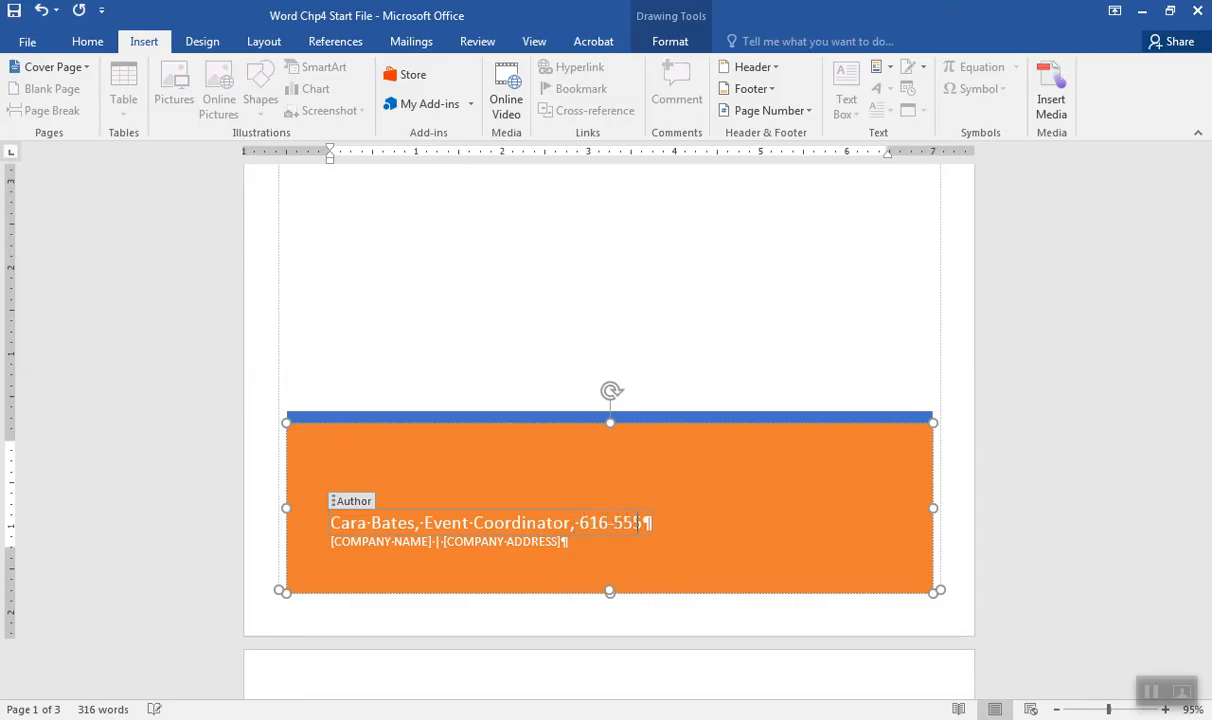
pyautogui.write('-0122')
# Replace the cover page company name placeholder with "AWAKENINGS LODGE AND CONFERENCE CENTER".
pyautogui.click(363, 542)
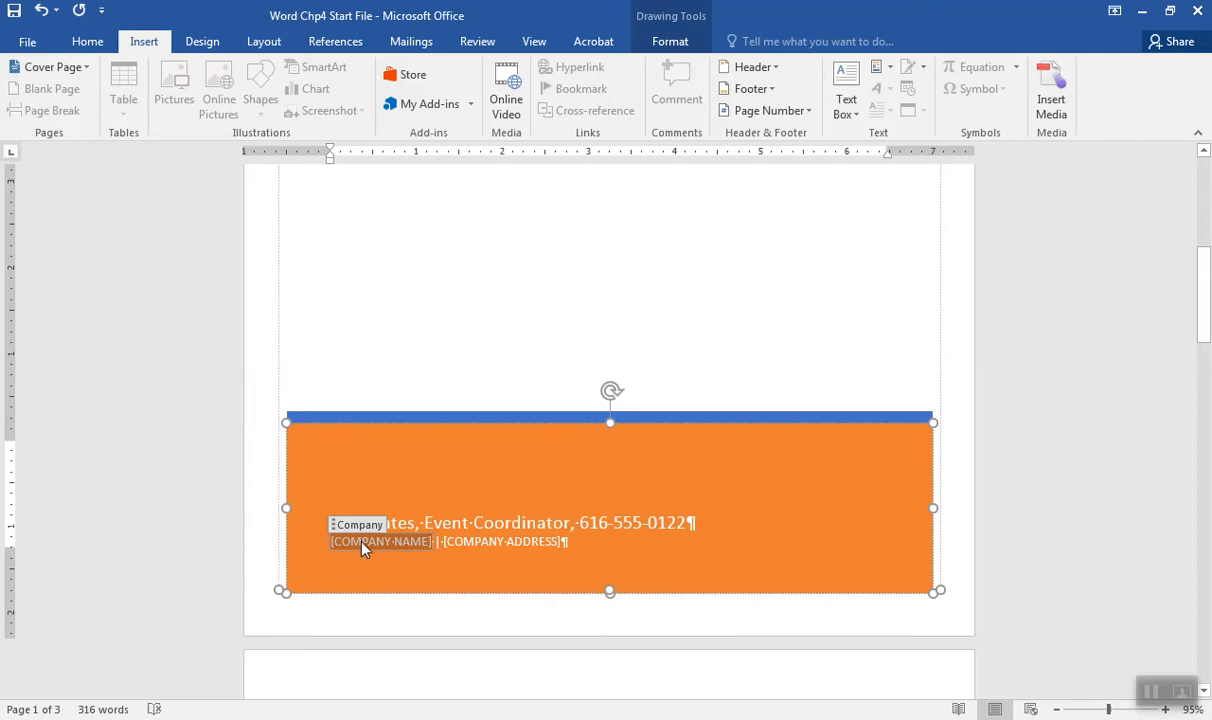
pyautogui.write('AWAKE')
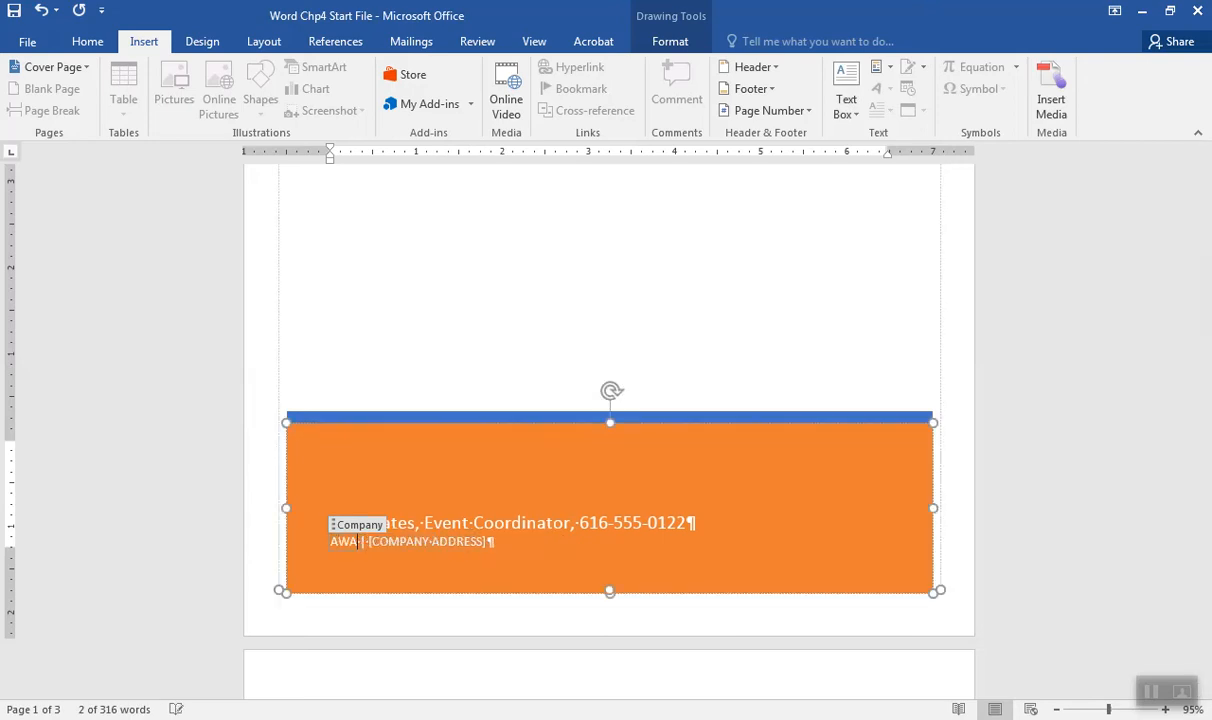
pyautogui.write('NINGS LD')
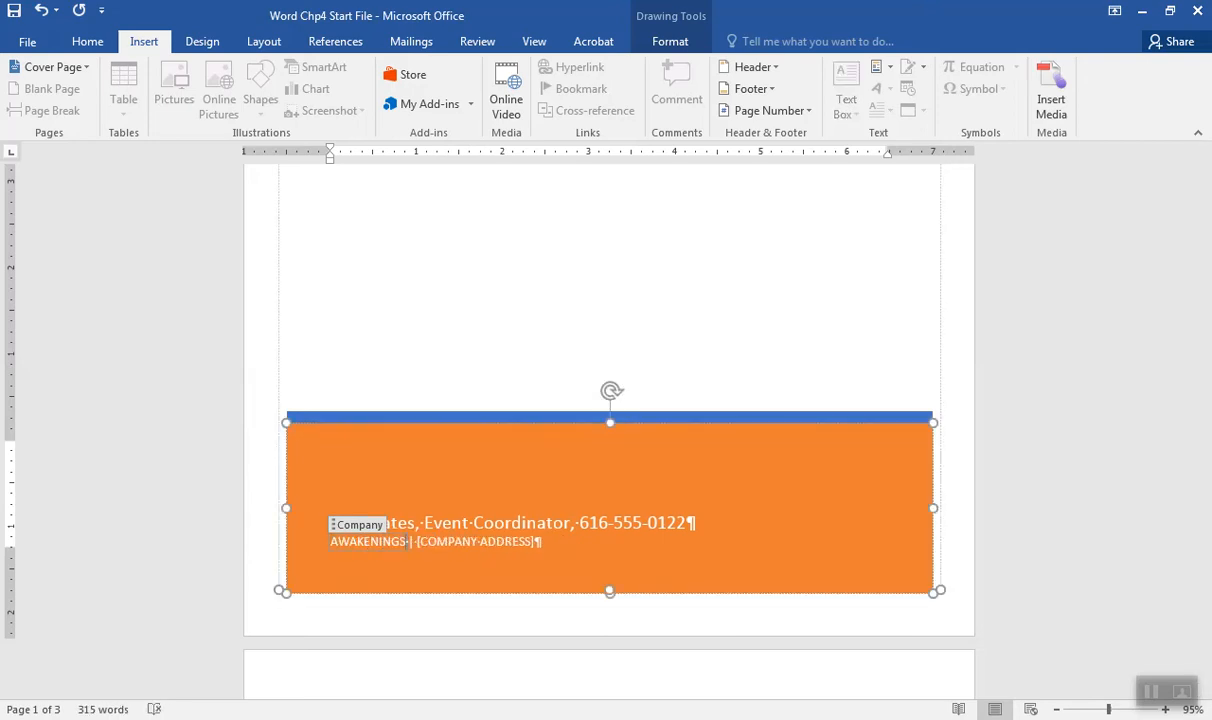
pyautogui.write('DGE AND CON')
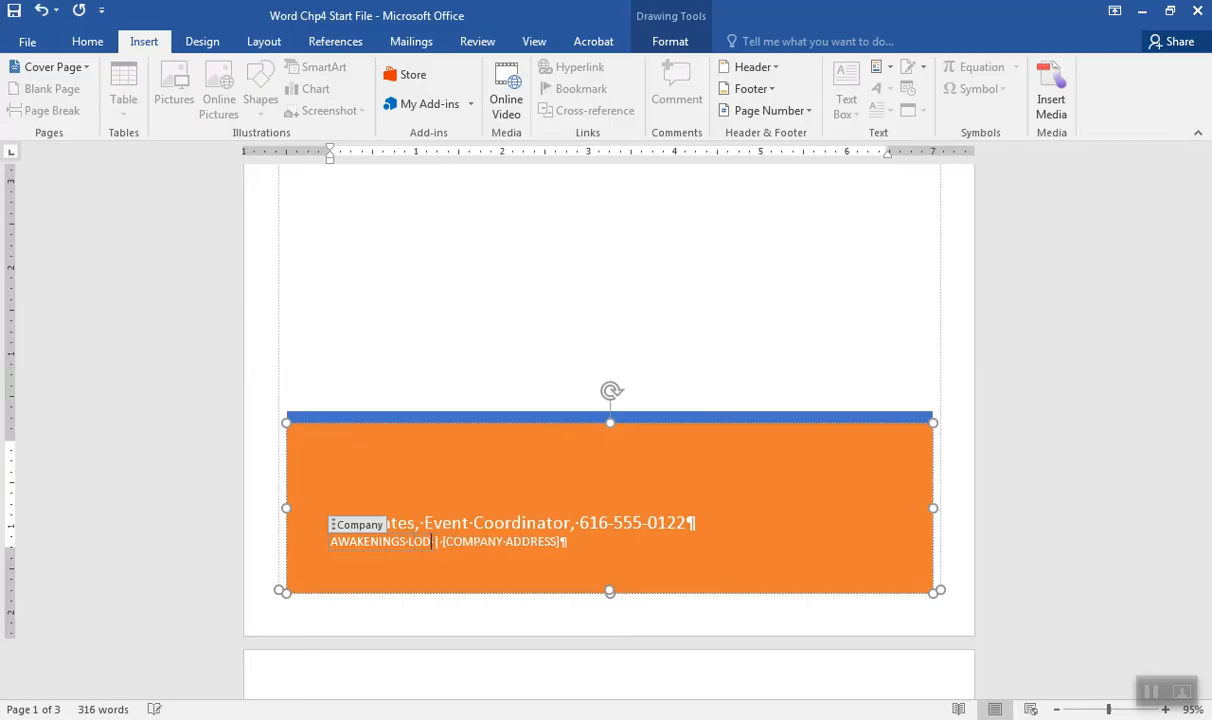
pyautogui.write('FERENCE CENTER')
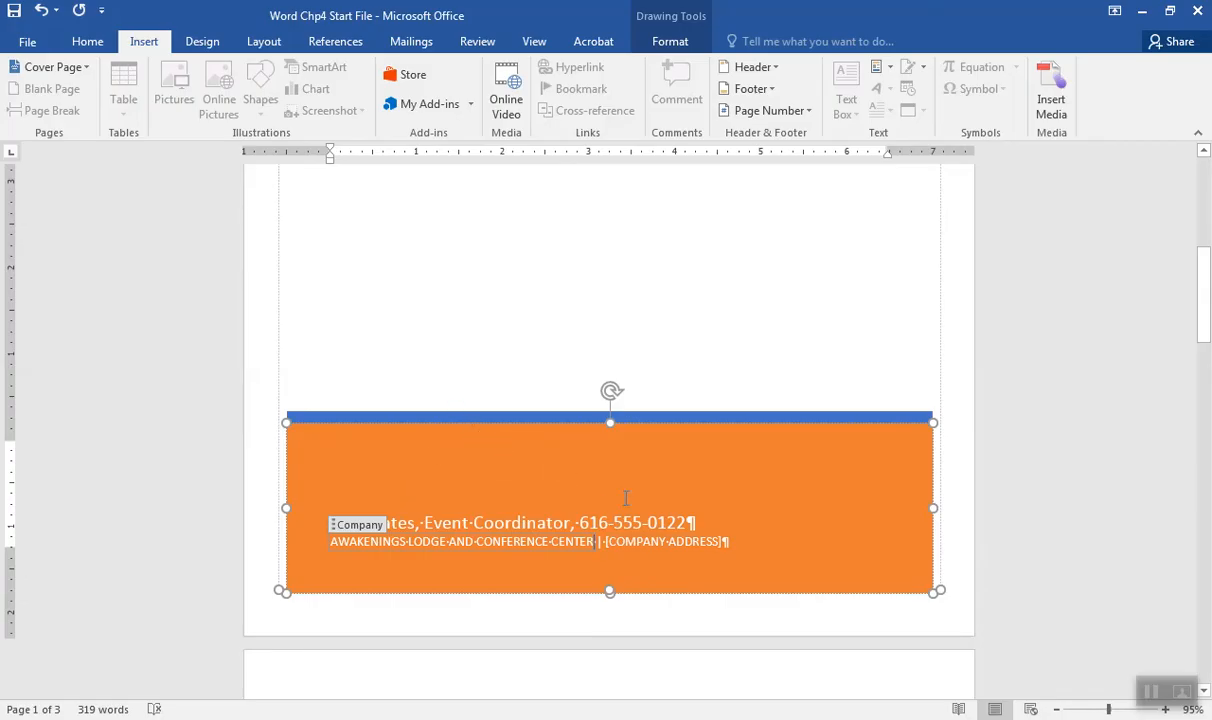
# Fill in the cover page company address placeholder with the street, city, state and ZIP code in capitals.
pyautogui.click(646, 538)
pyautogui.write('156783')
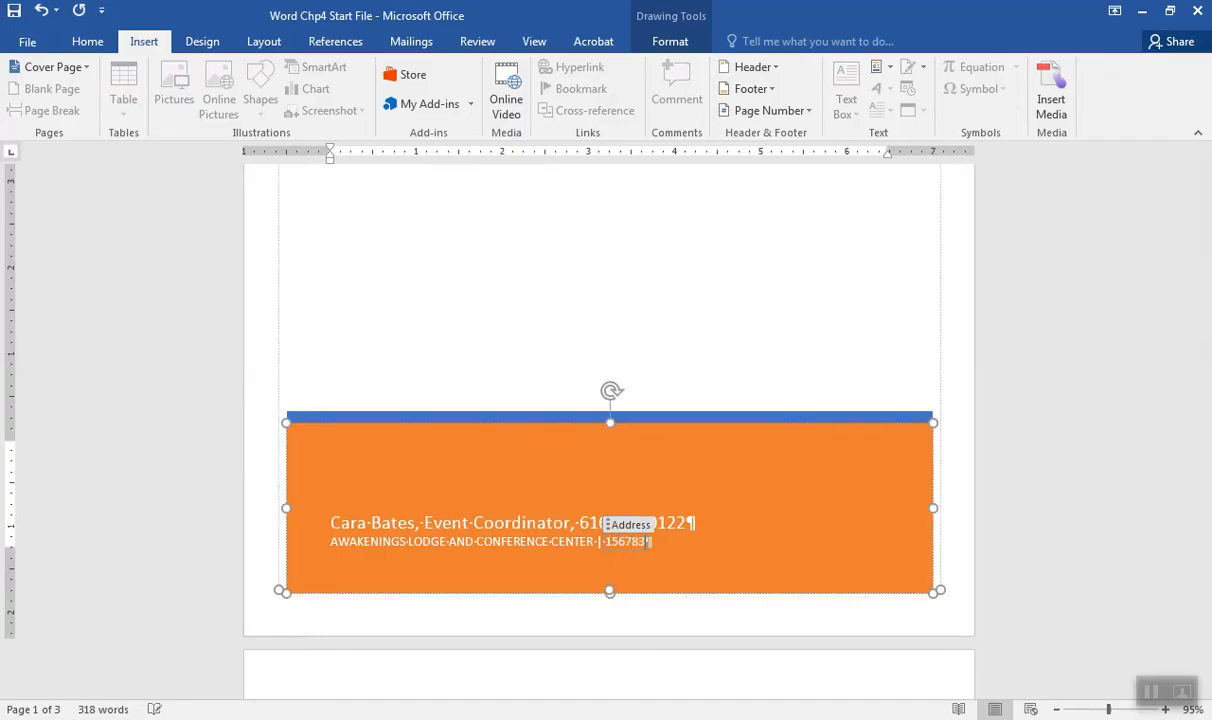
pyautogui.press('BackSpace')
pyautogui.press('BackSpace')
pyautogui.press('BackSpace')
pyautogui.write('83 TRAVERSE A')
pyautogui.press('BackSpace')
pyautogui.write('LANE, HOLLAND, MI')
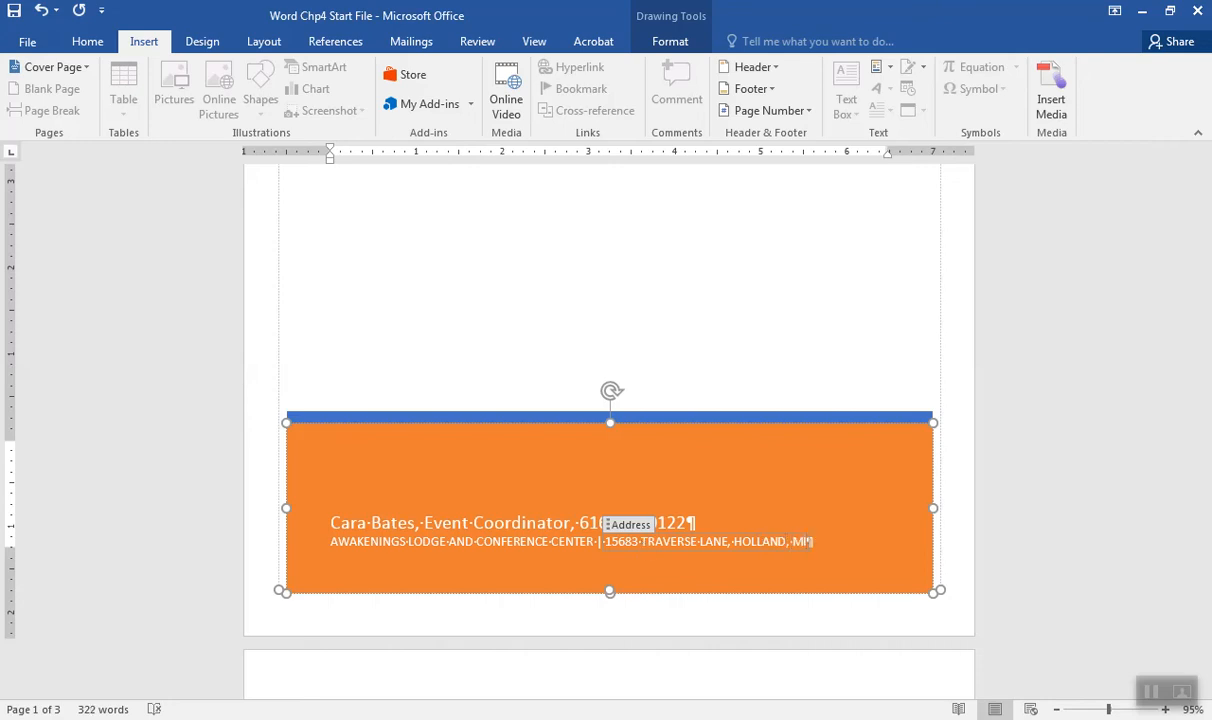
pyautogui.write(' 49424')
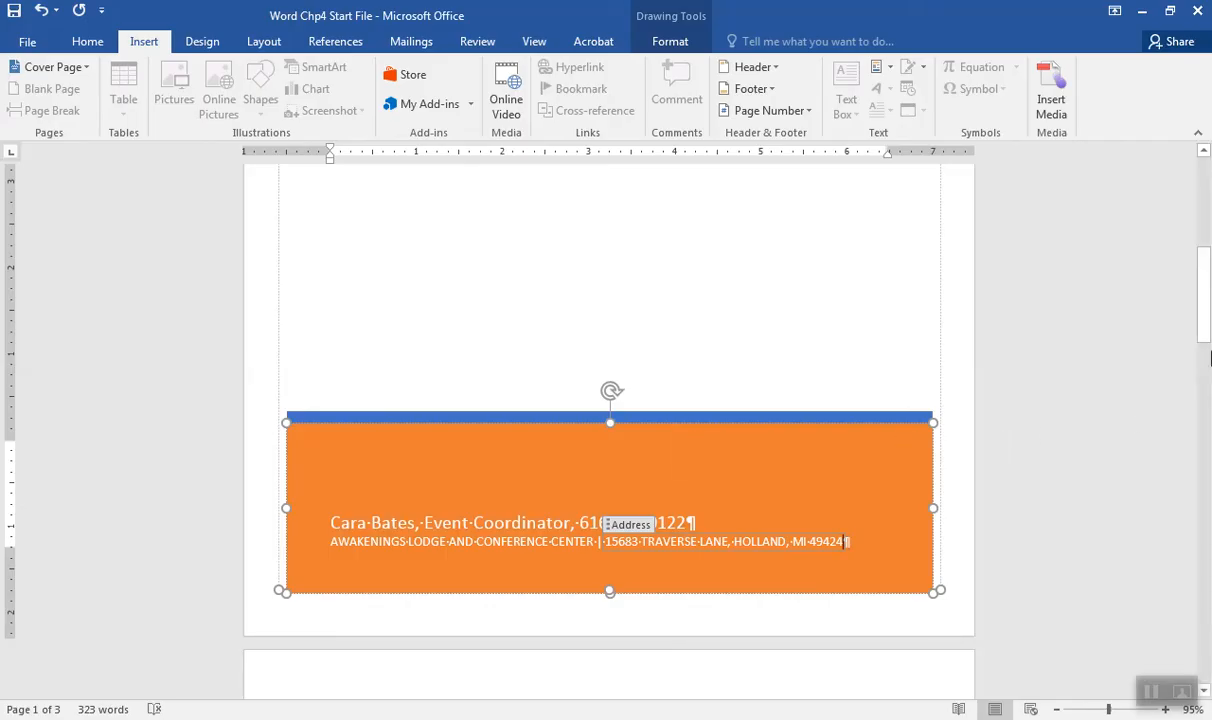
# Make the cover page title "Employee Retreats" bold and turn on the Small caps effect in its font settings.
pyautogui.moveTo(1202, 311); pyautogui.dragTo(1202, 256)
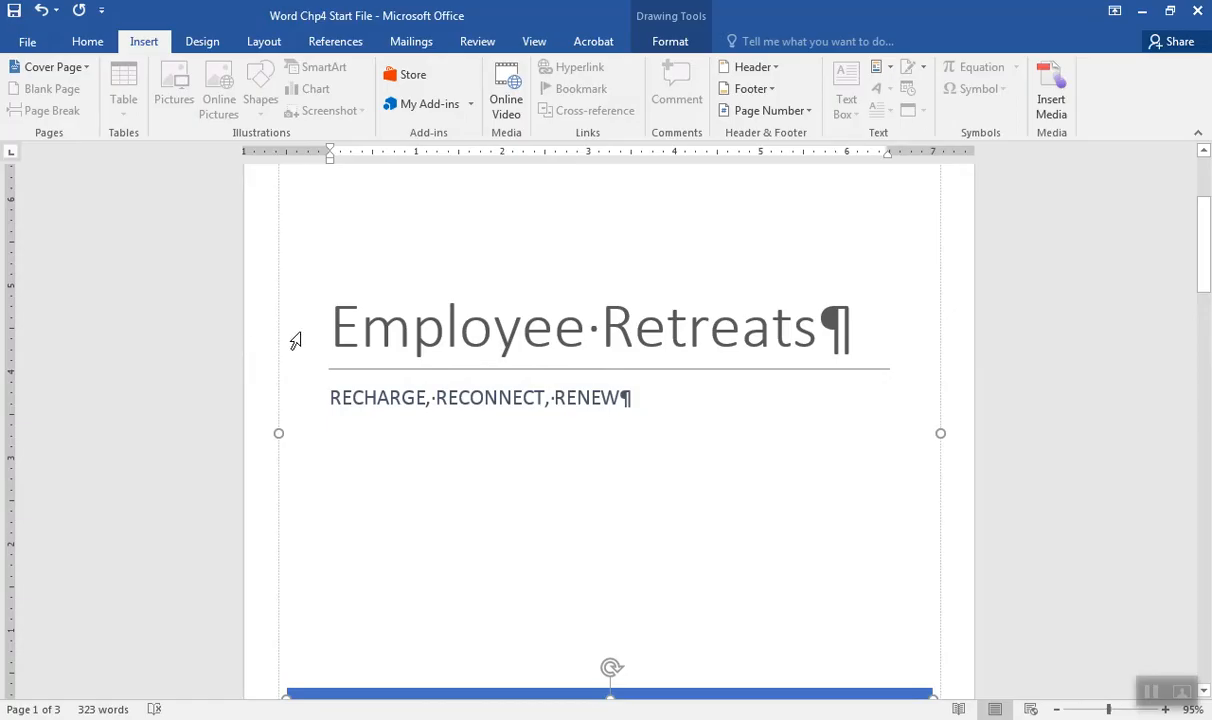
pyautogui.tripleClick(491, 325)
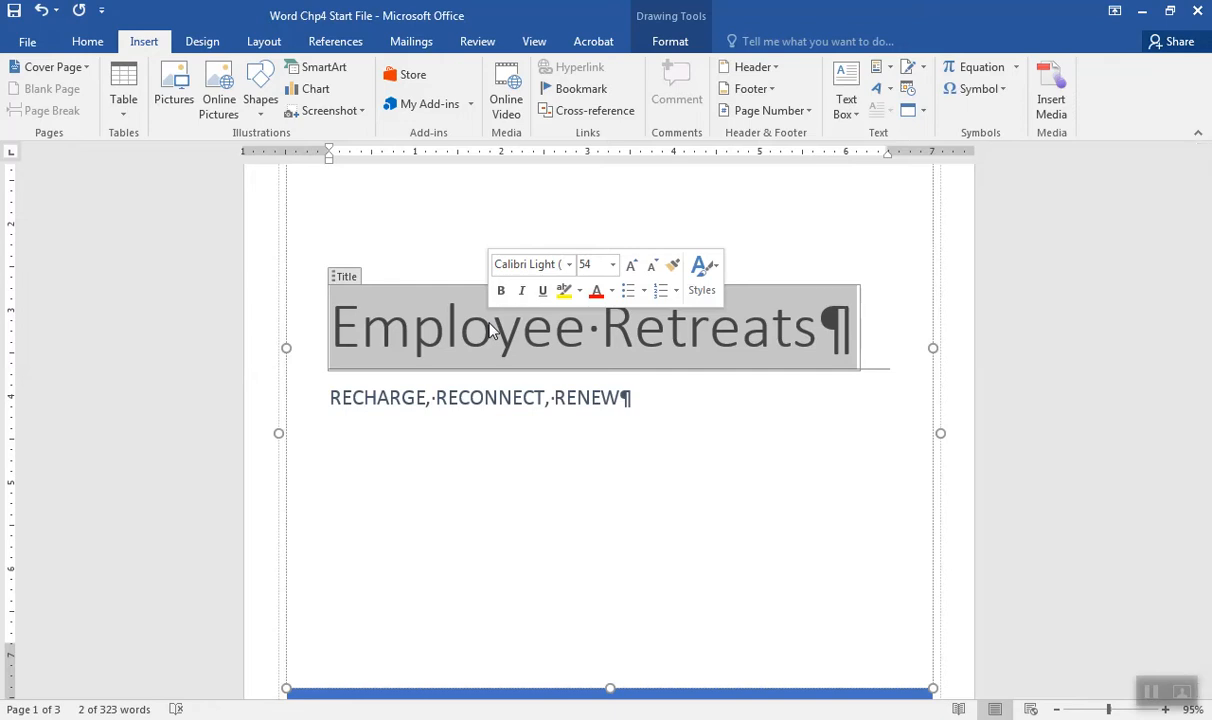
pyautogui.hotkey('ctrl', 'b')
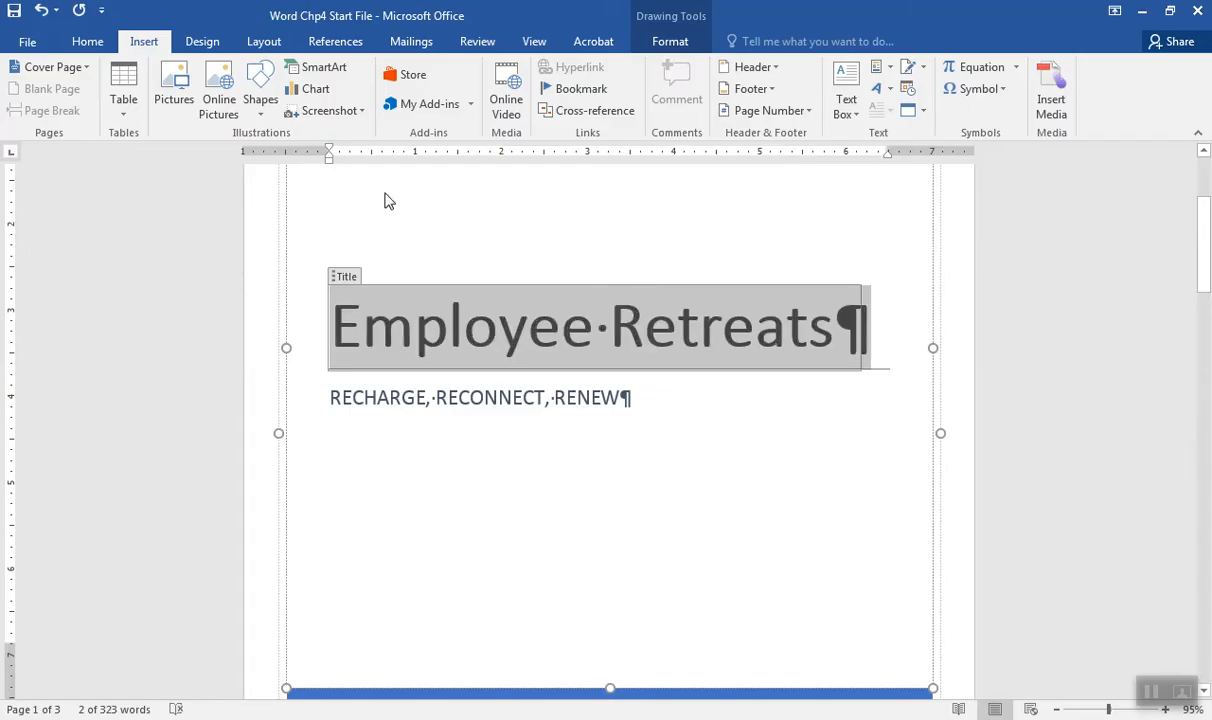
pyautogui.click(89, 43)
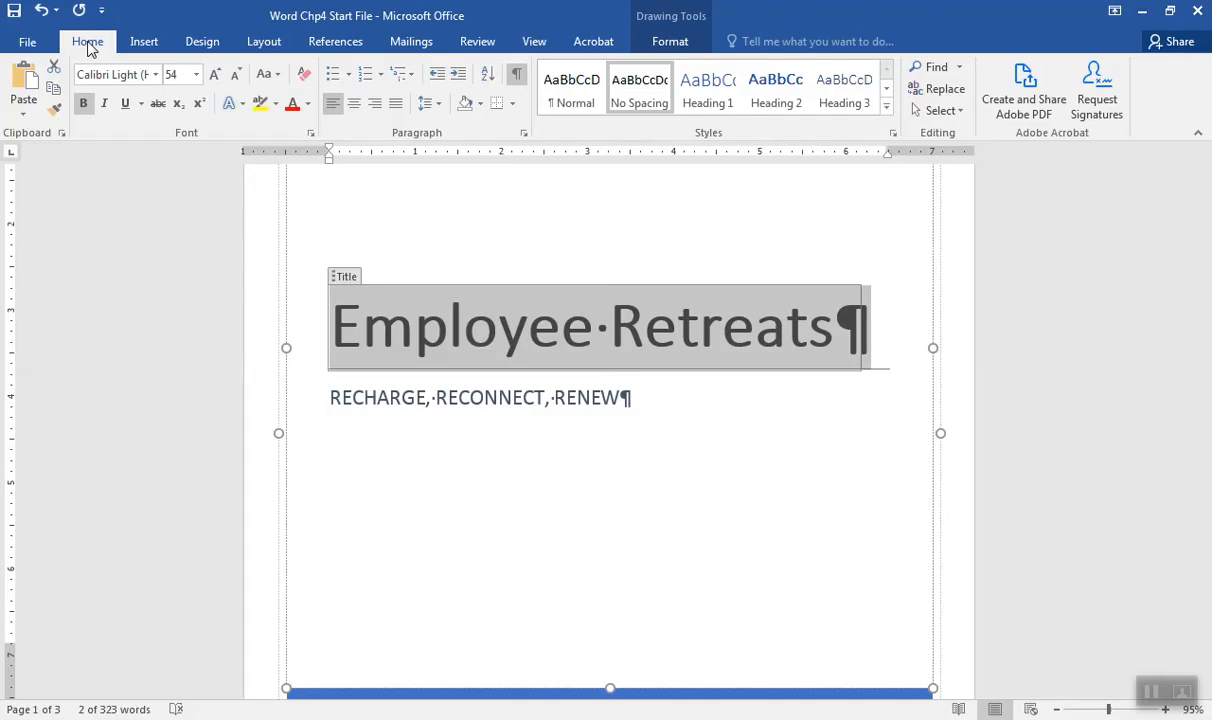
pyautogui.click(310, 134)
pyautogui.click(699, 369)
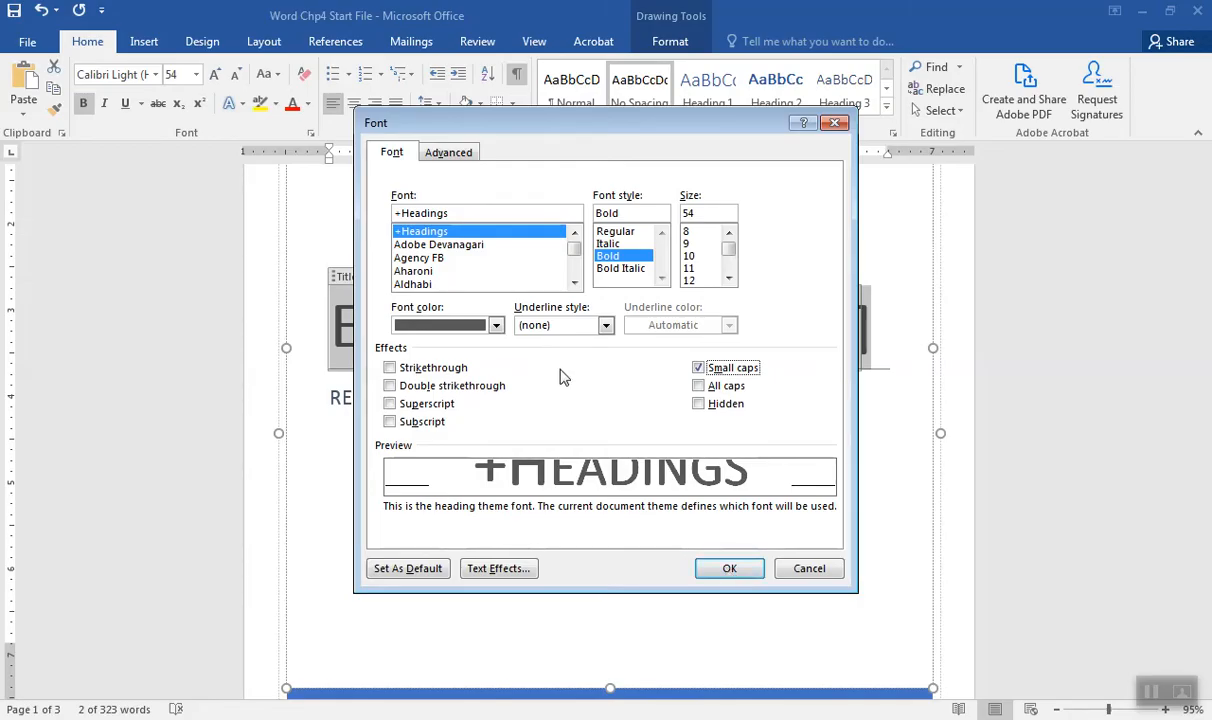
# Expand the character spacing of the cover page title by 5 pt and apply the font settings.
pyautogui.click(449, 153)
pyautogui.moveTo(433, 124); pyautogui.dragTo(354, 263)
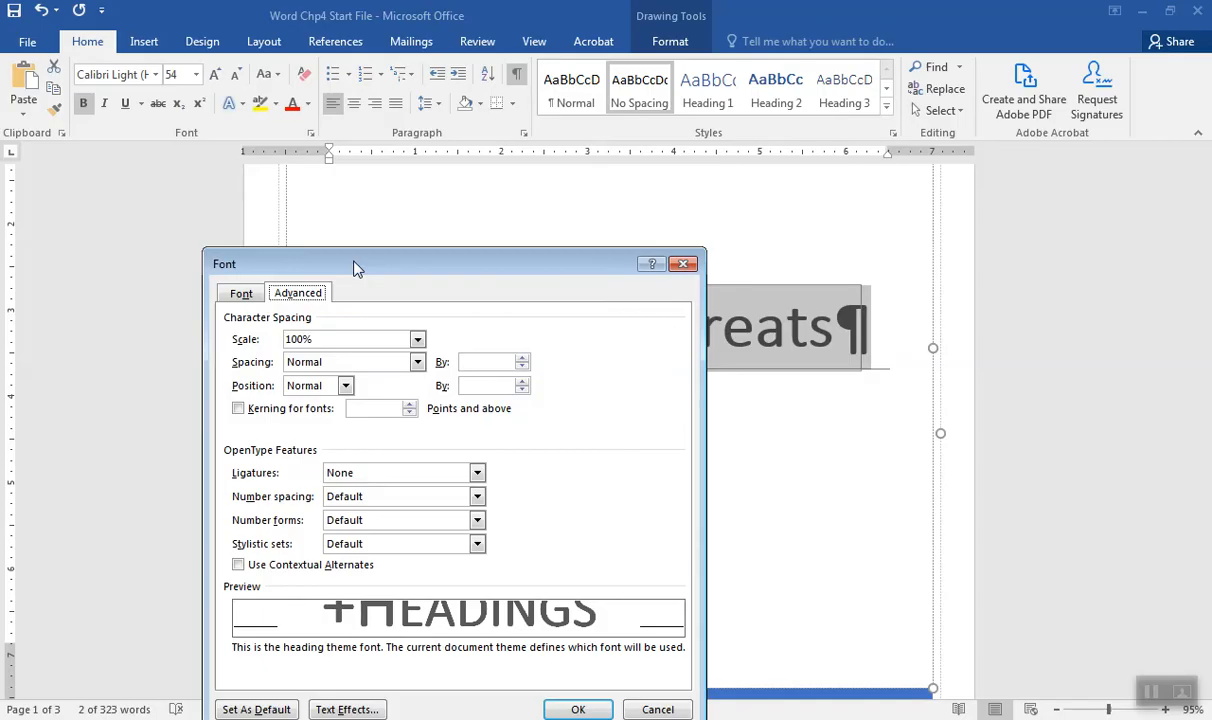
pyautogui.click(418, 365)
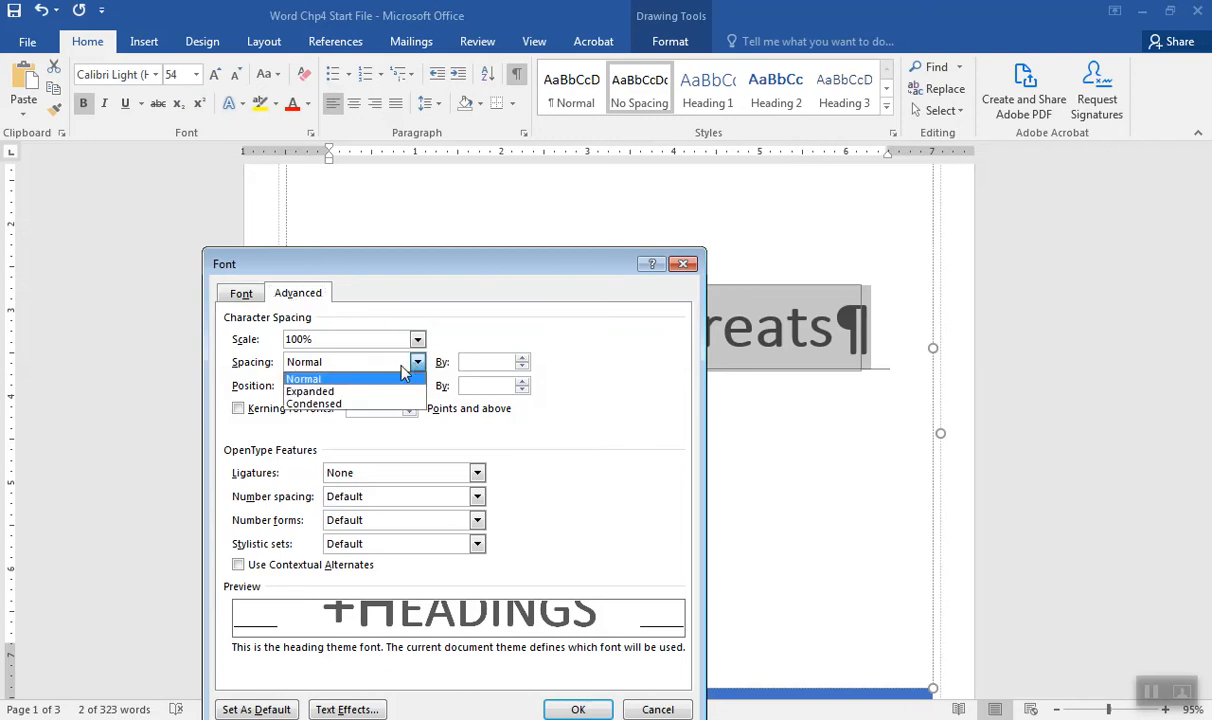
pyautogui.click(374, 398)
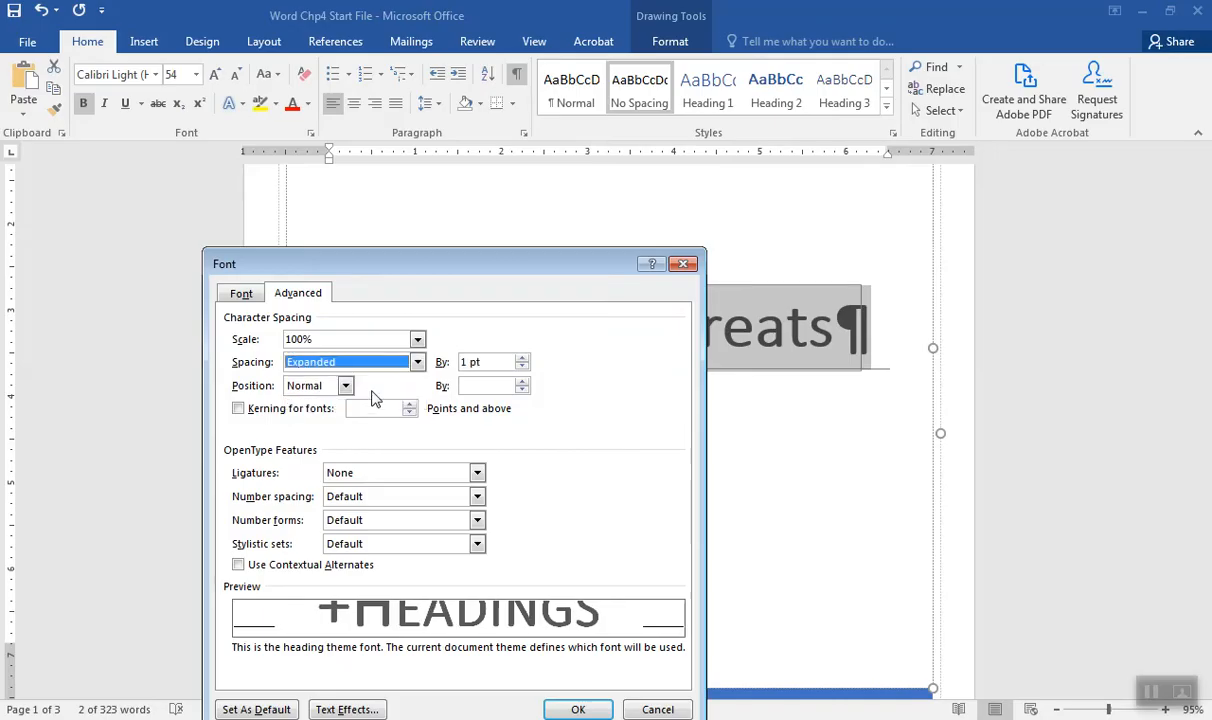
pyautogui.click(520, 358)
pyautogui.click(520, 358)
pyautogui.click(520, 358)
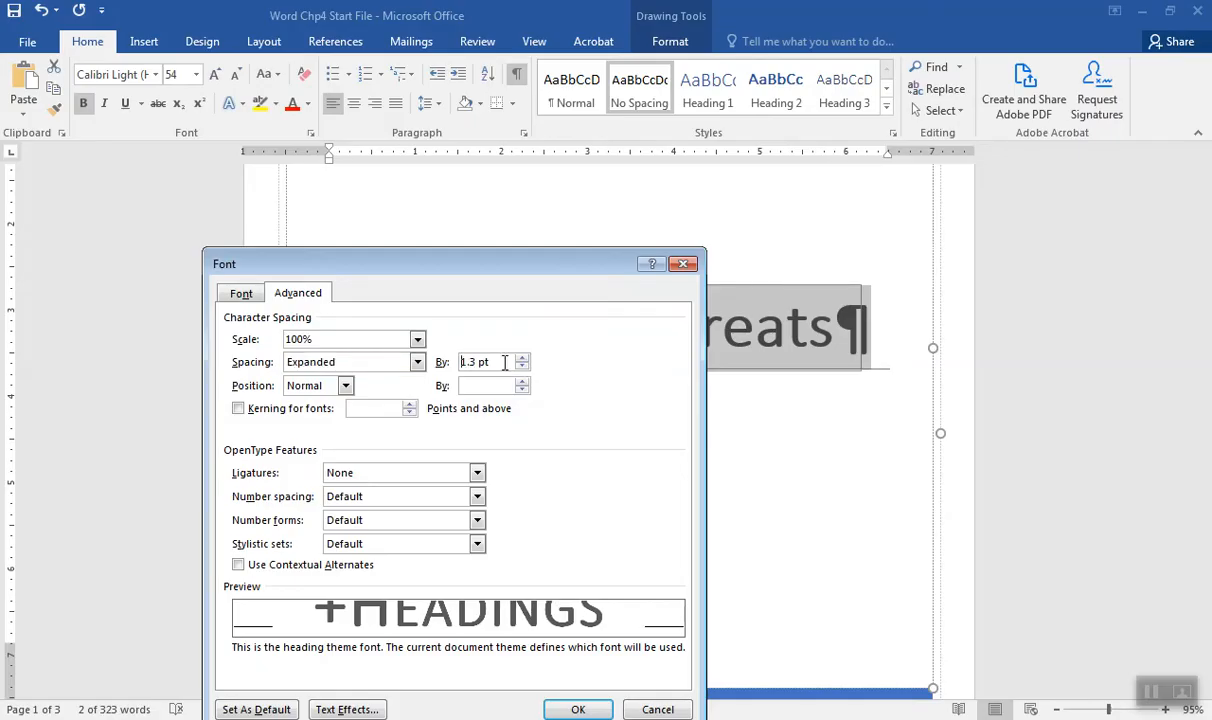
pyautogui.moveTo(499, 362); pyautogui.dragTo(453, 363)
pyautogui.write('5')
pyautogui.moveTo(499, 269); pyautogui.dragTo(497, 202)
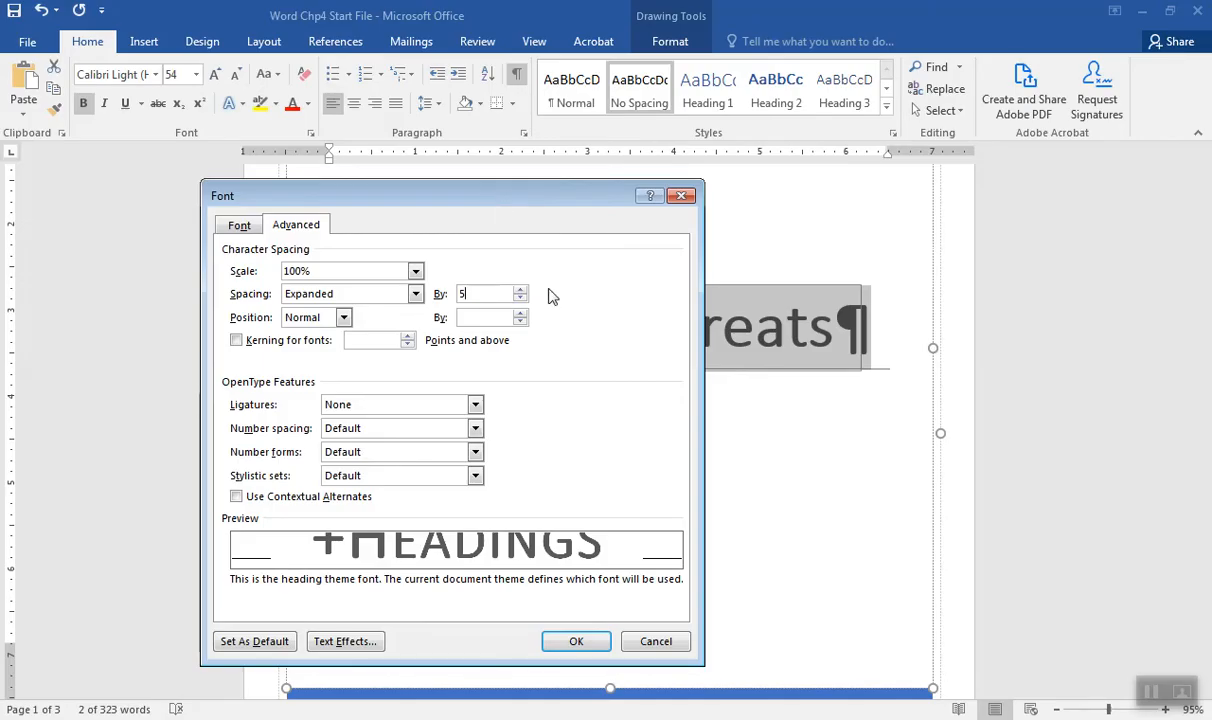
pyautogui.click(574, 645)
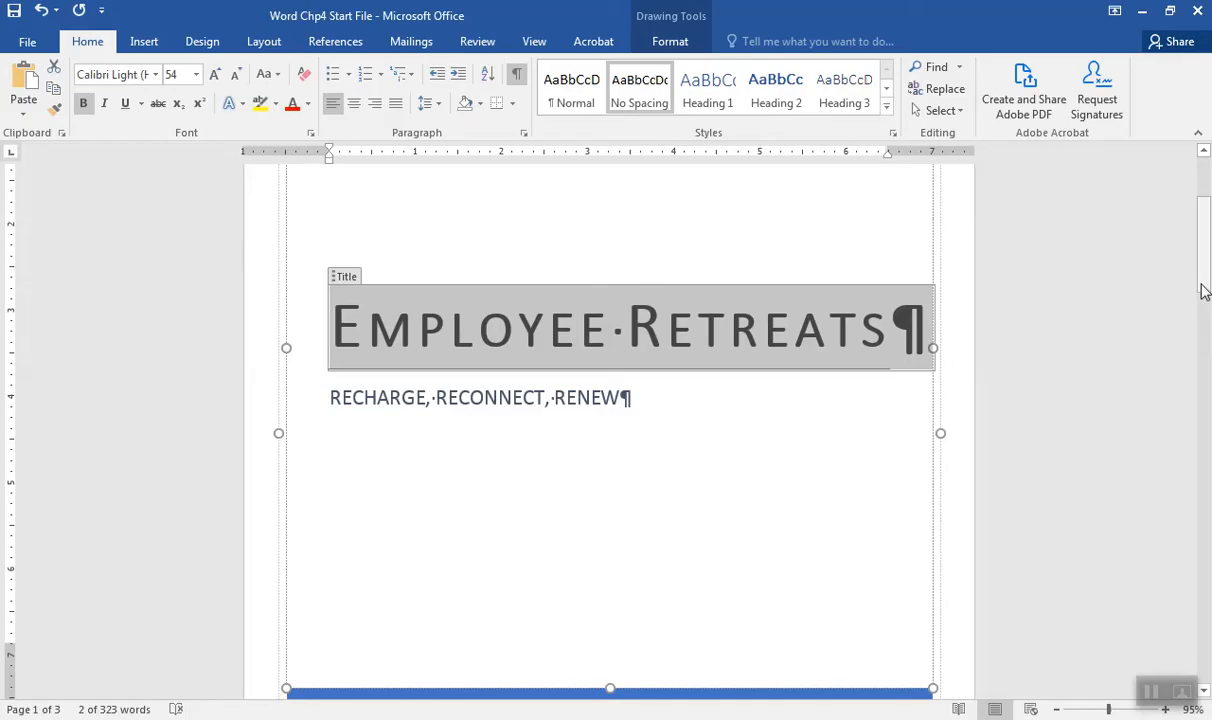
# Try to delete the page break near the top of the cover page.
pyautogui.moveTo(1201, 290)
pyautogui.mouseDown()
pyautogui.moveTo(1199, 363)
pyautogui.moveTo(1191, 287)
pyautogui.mouseUp()
pyautogui.moveTo(1190, 261); pyautogui.dragTo(1186, 256)
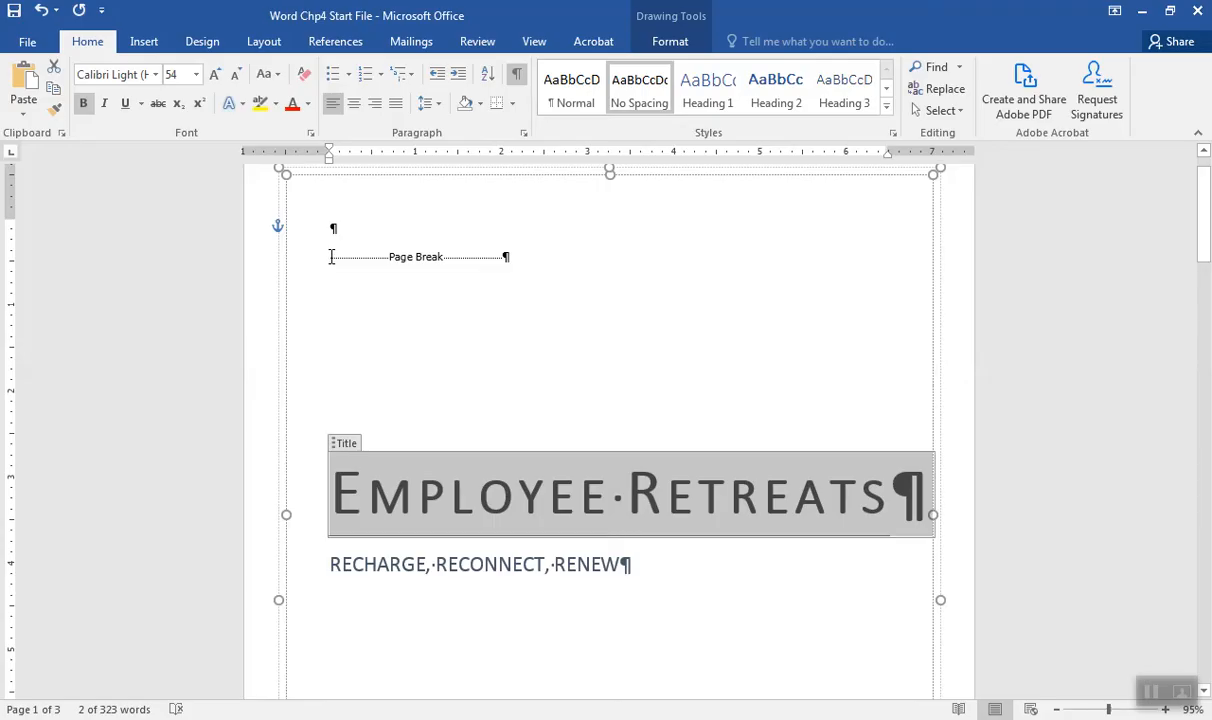
pyautogui.moveTo(331, 257); pyautogui.dragTo(350, 263)
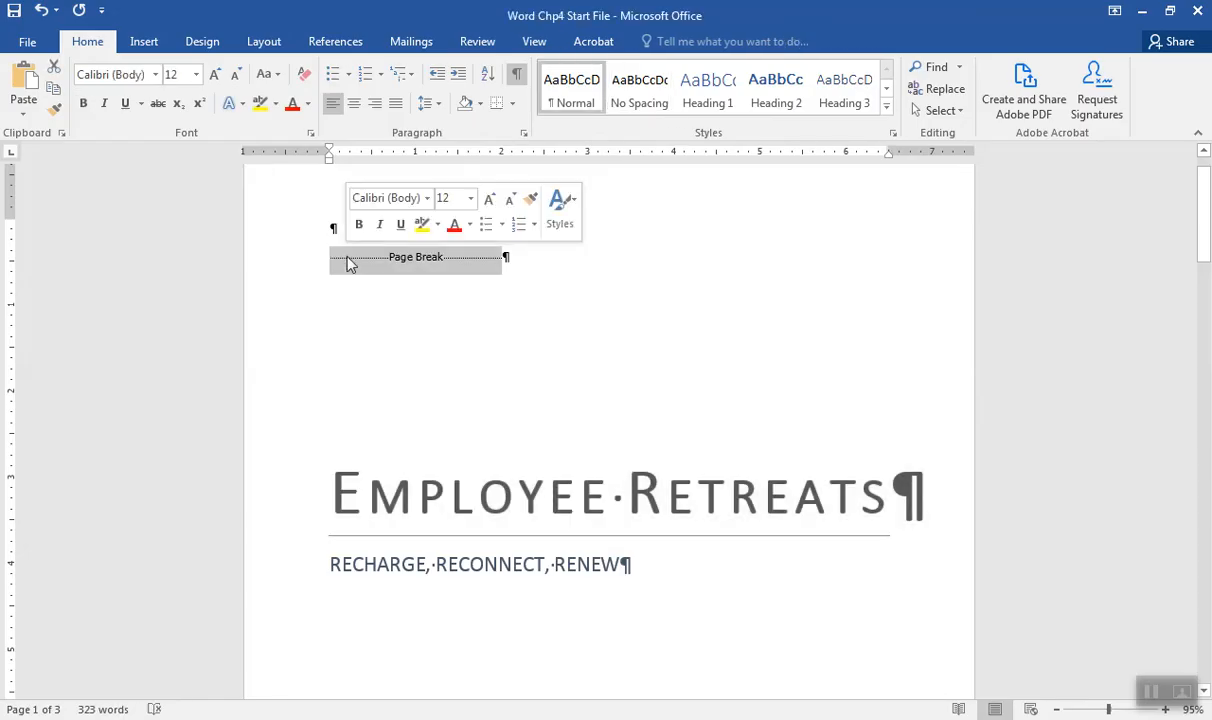
pyautogui.press('Delete')
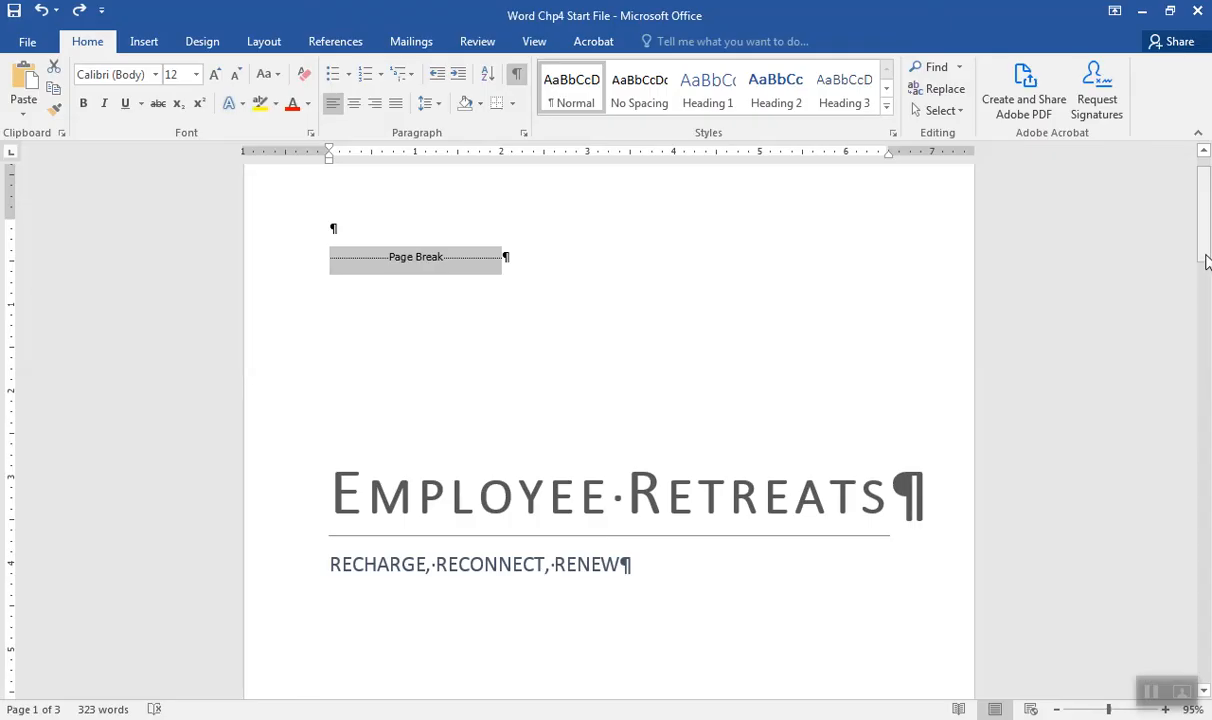
# Delete the page break between the "Team Building Activities" and "Dining and Team Building Activity Fees" headings.
pyautogui.moveTo(1206, 232); pyautogui.dragTo(1201, 513)
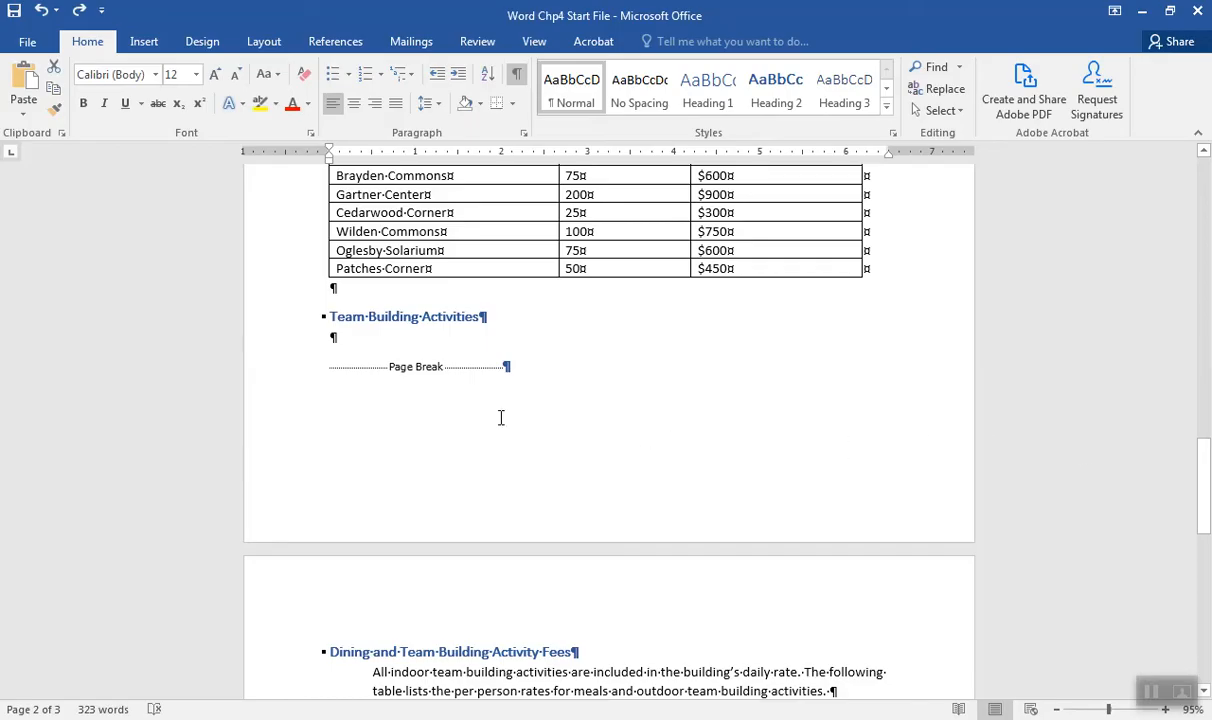
pyautogui.click(331, 369)
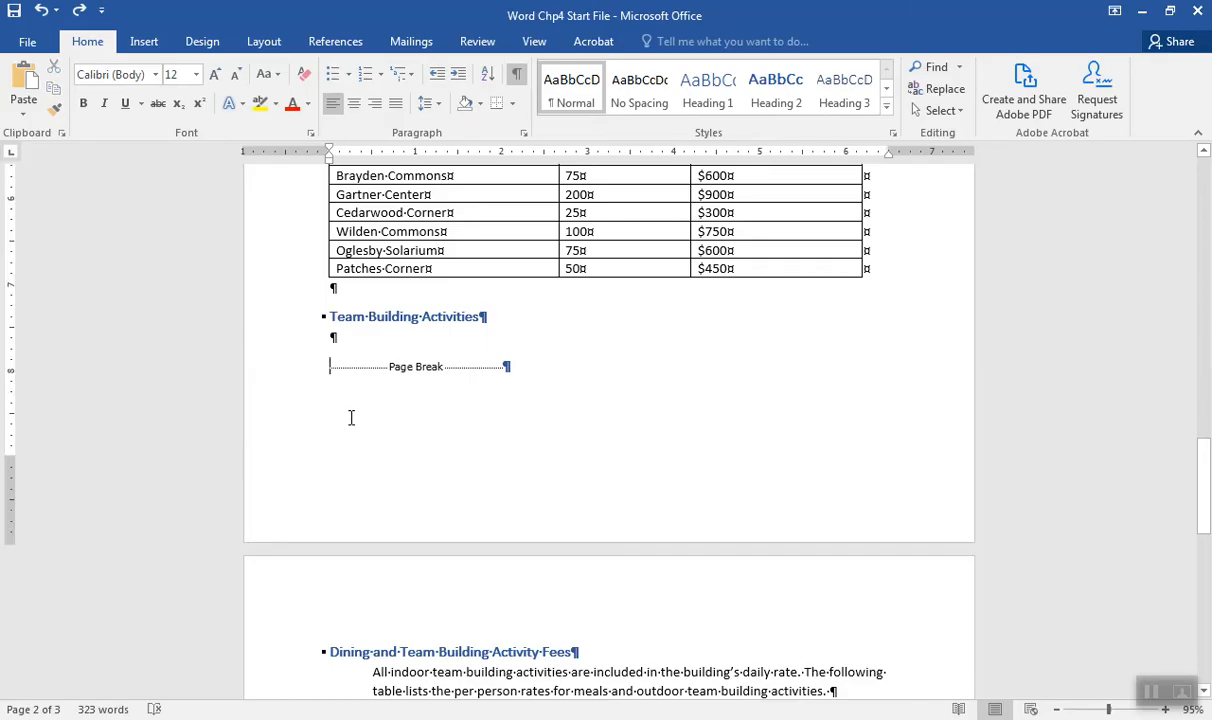
pyautogui.doubleClick(337, 369)
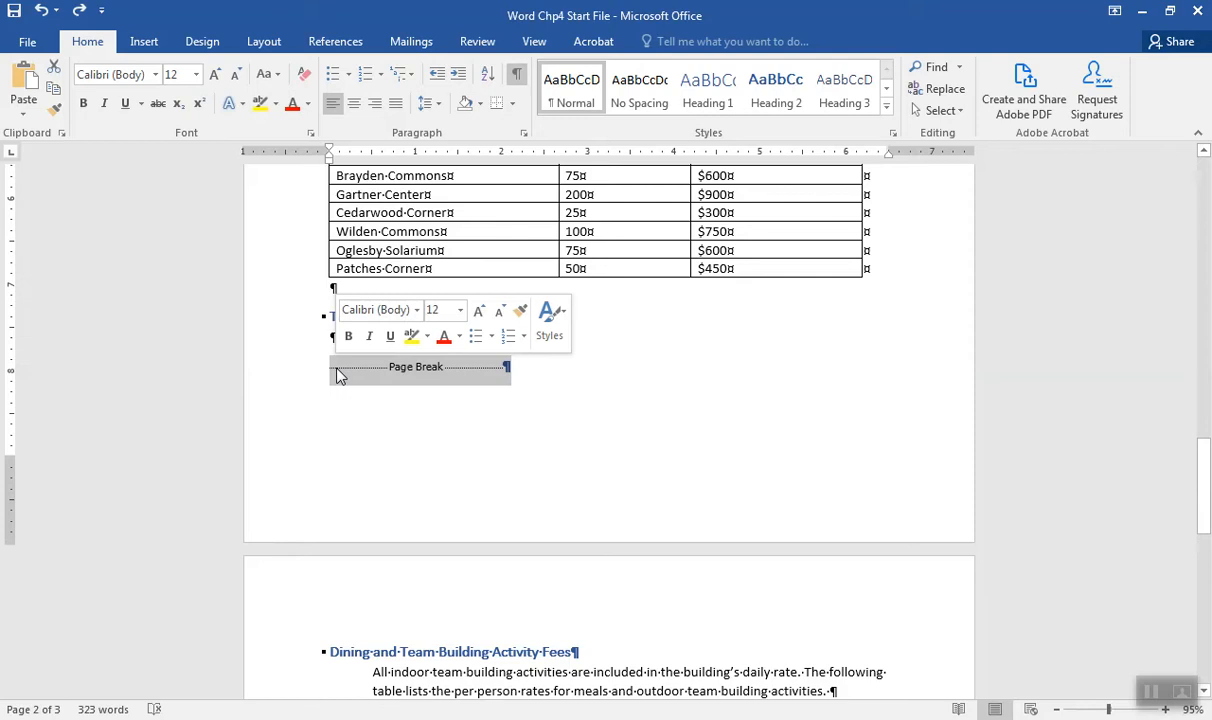
pyautogui.press('Delete')
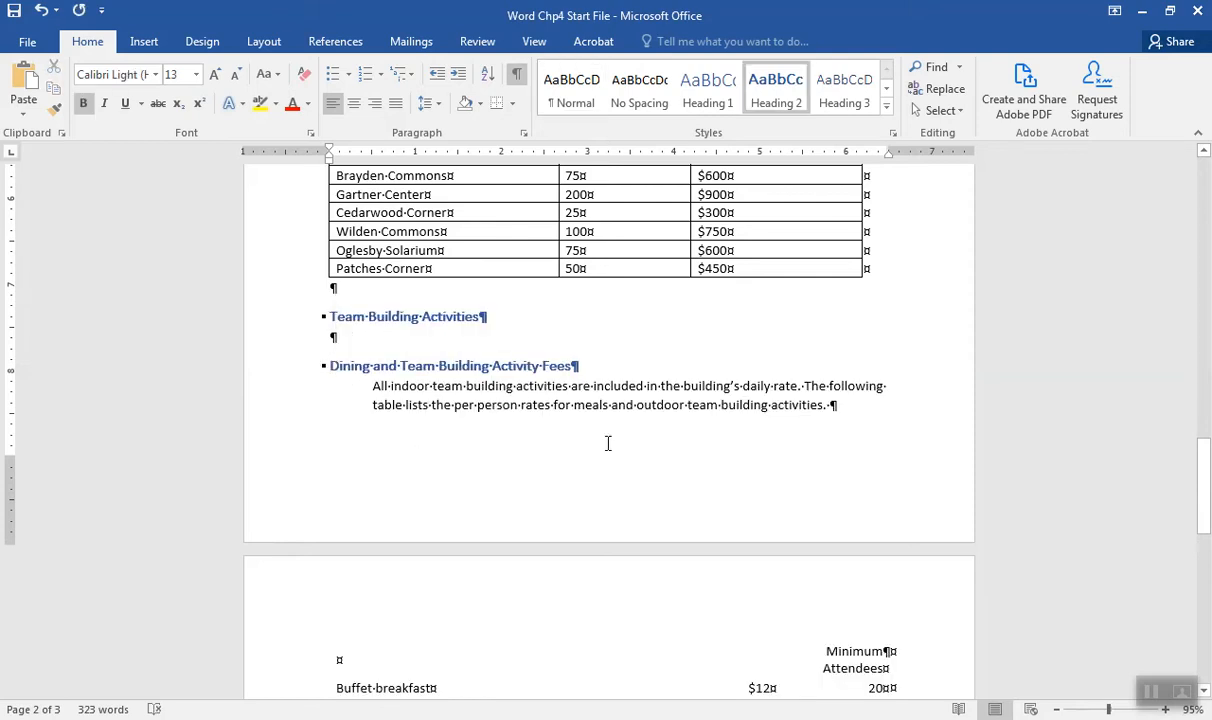
# Apply the Heading 1 style to the line "Awakenings: A Place to Recharge, Reconnect, and Renew" and Heading 2 to "Facility".
pyautogui.moveTo(1203, 508); pyautogui.dragTo(1196, 410)
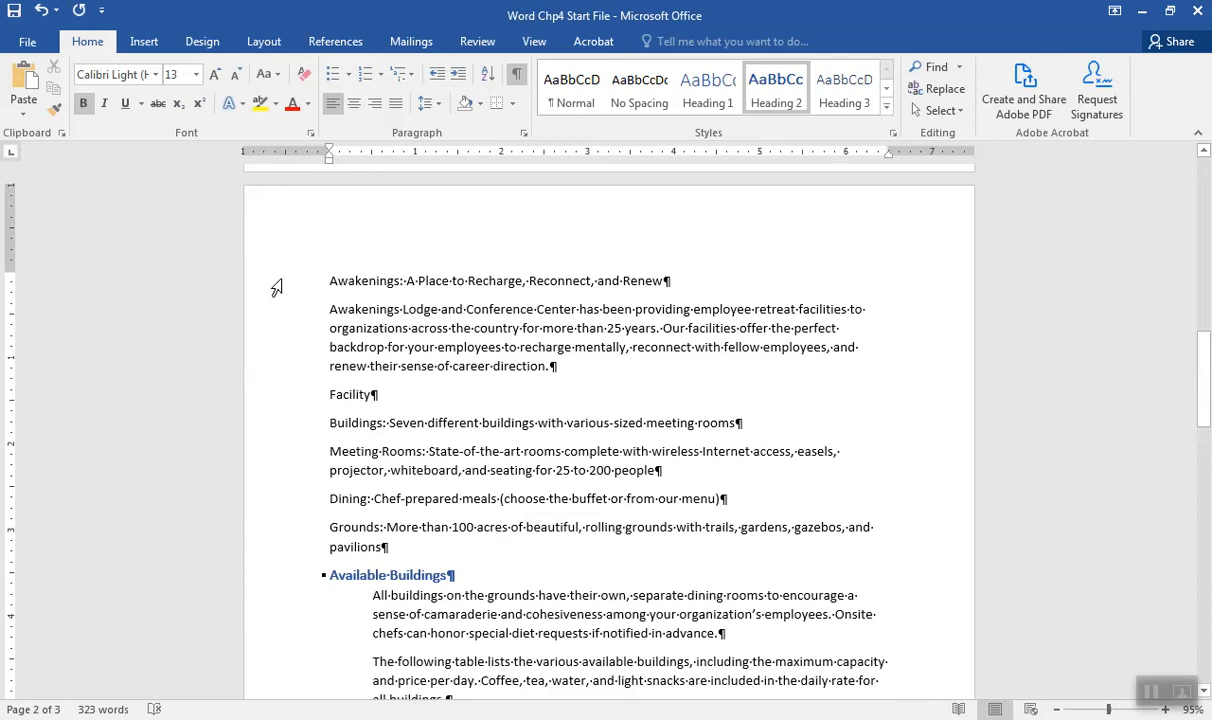
pyautogui.click(331, 281)
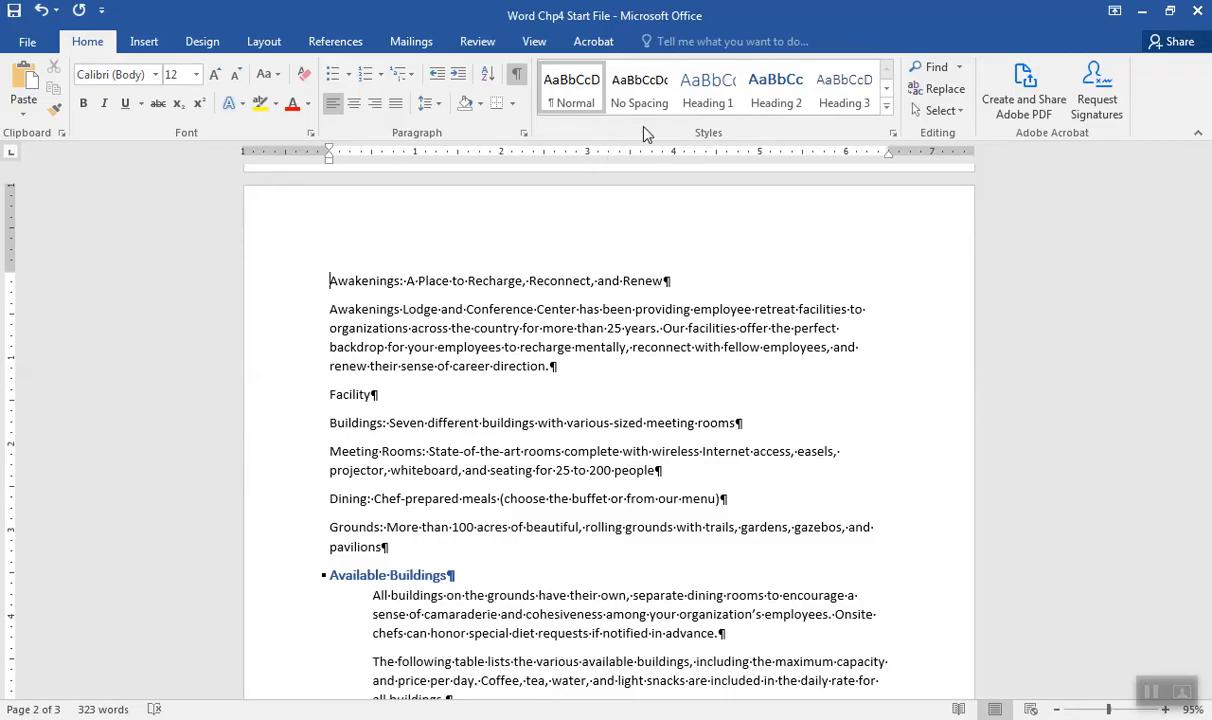
pyautogui.click(707, 95)
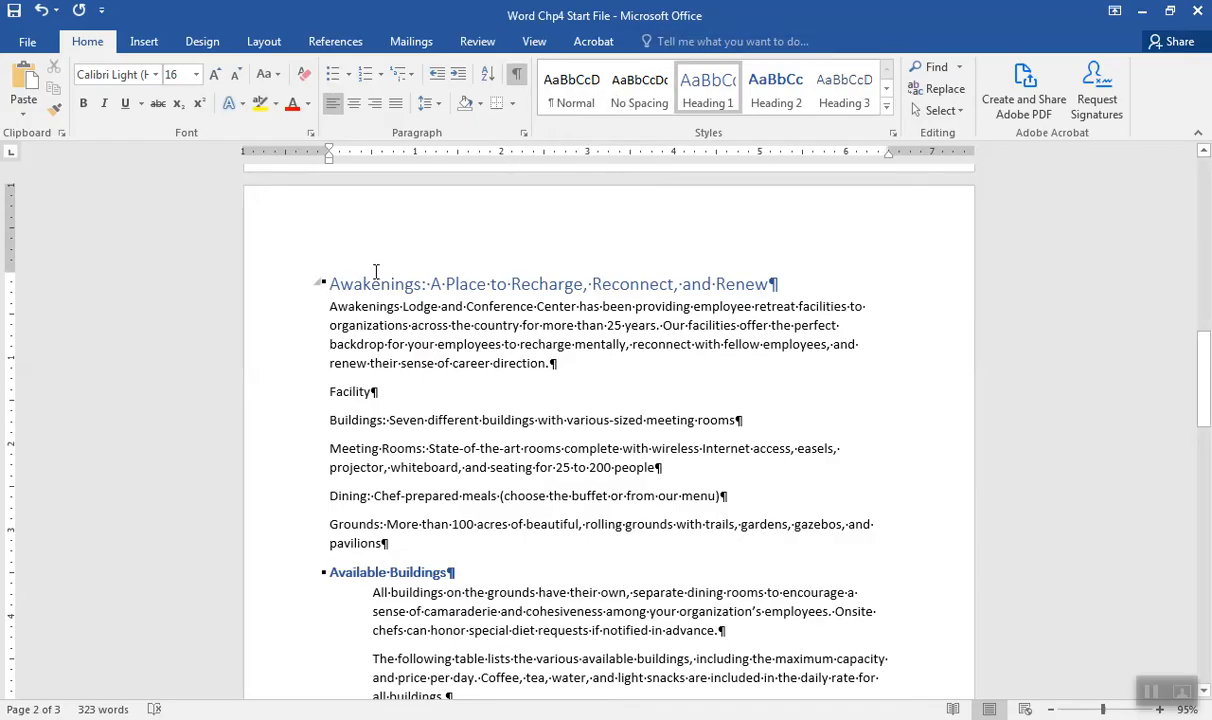
pyautogui.click(287, 401)
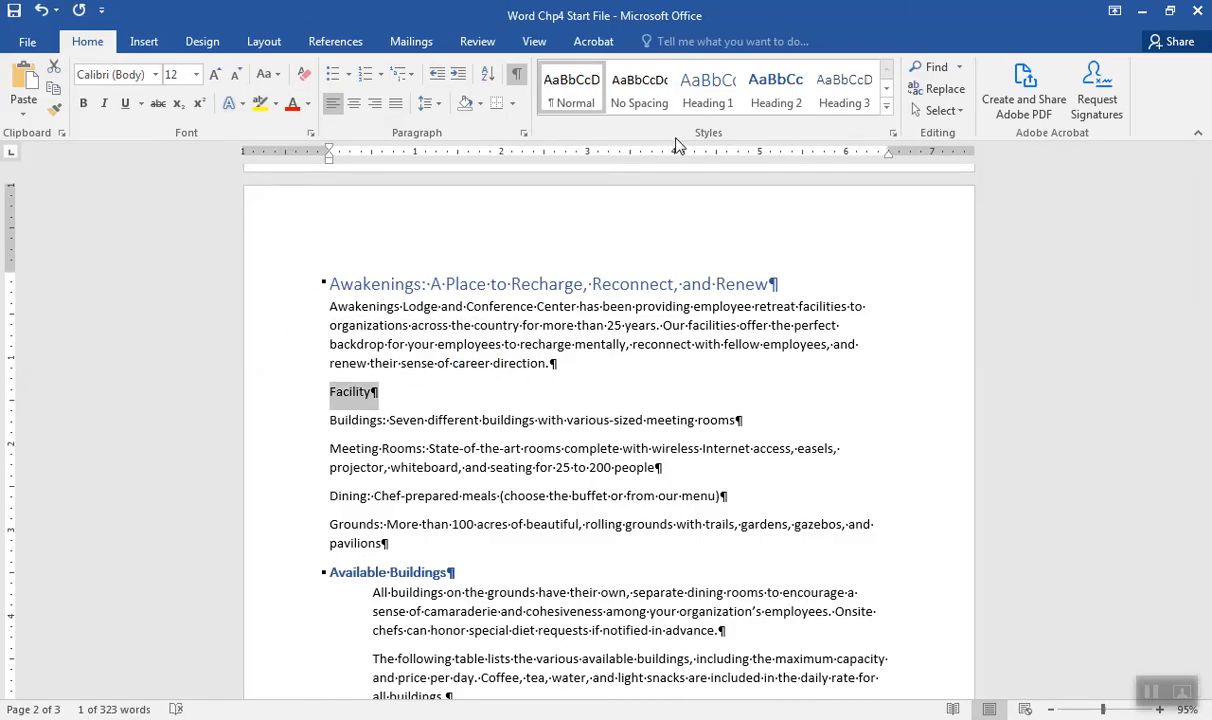
pyautogui.click(765, 100)
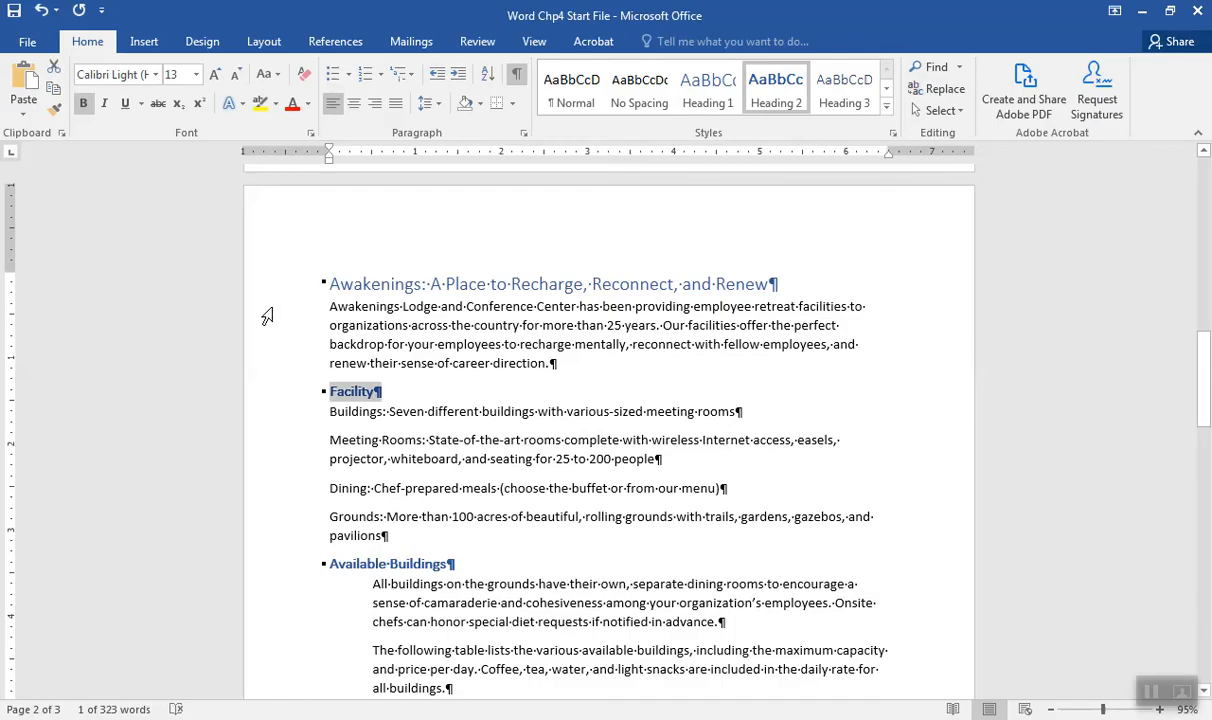
# Indent the introductory paragraph below the Awakenings heading by 0.5 inch from the left margin.
pyautogui.moveTo(270, 316); pyautogui.dragTo(279, 366)
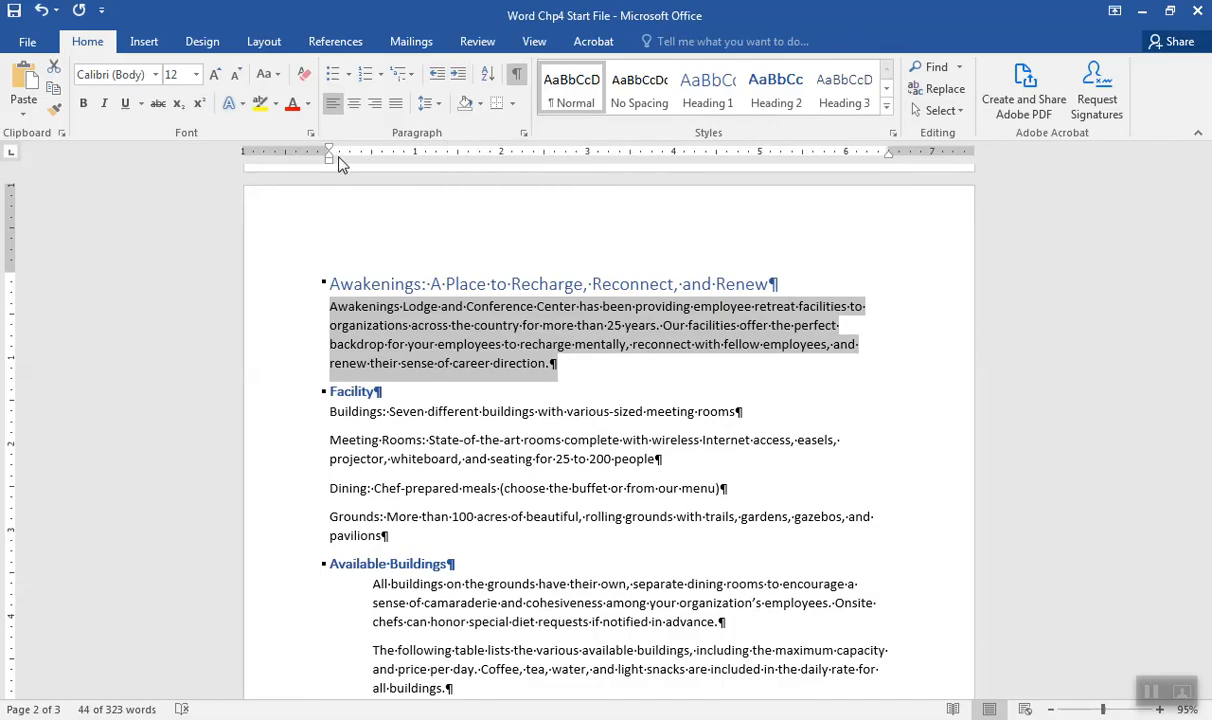
pyautogui.click(437, 74)
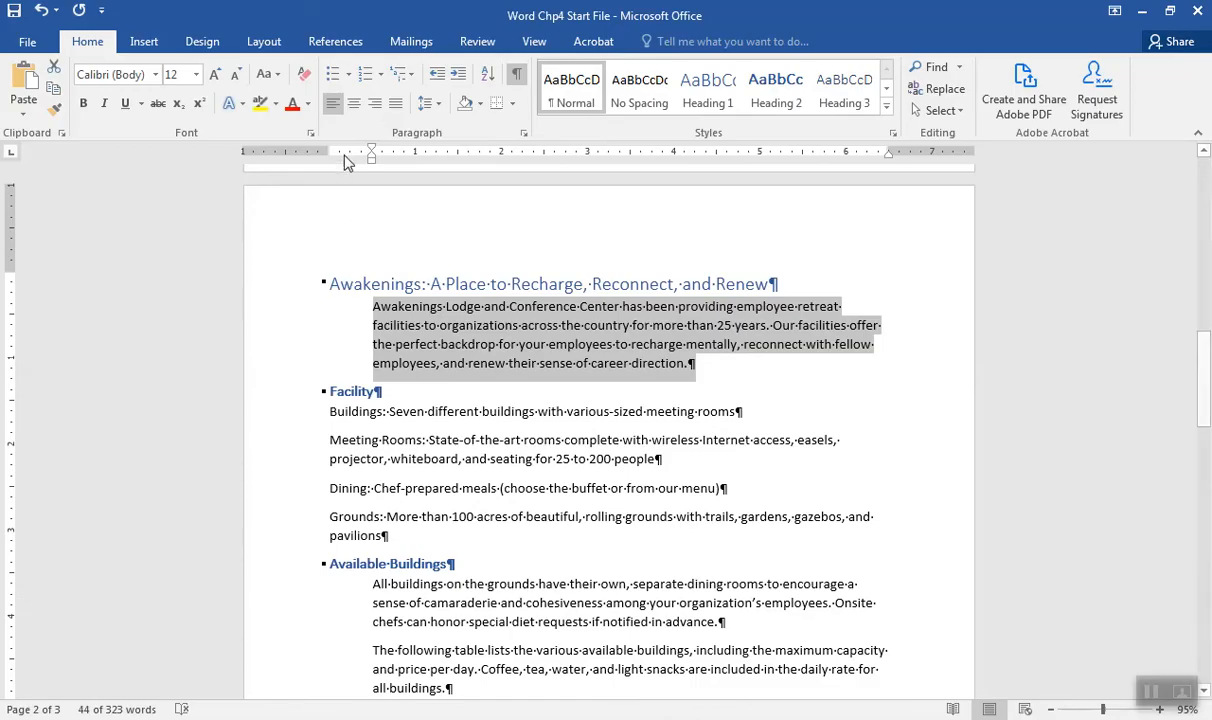
# Insert the built-in Retrospect header on the Awakenings page.
pyautogui.click(144, 45)
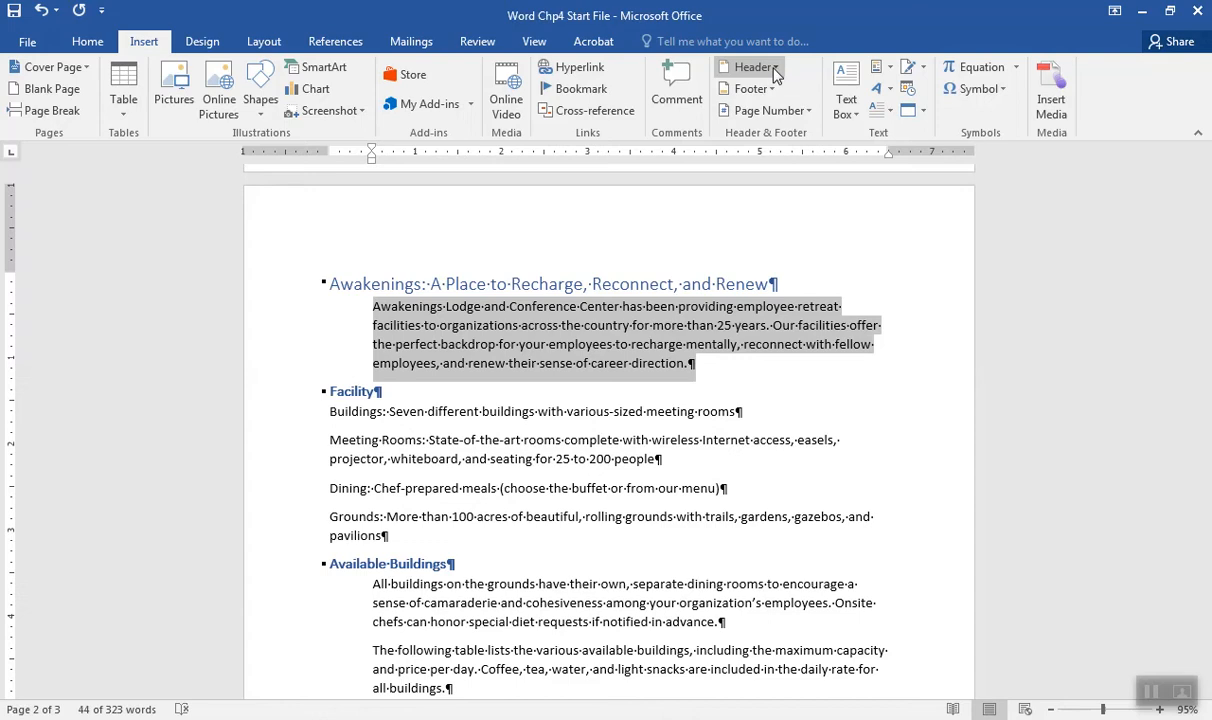
pyautogui.click(775, 73)
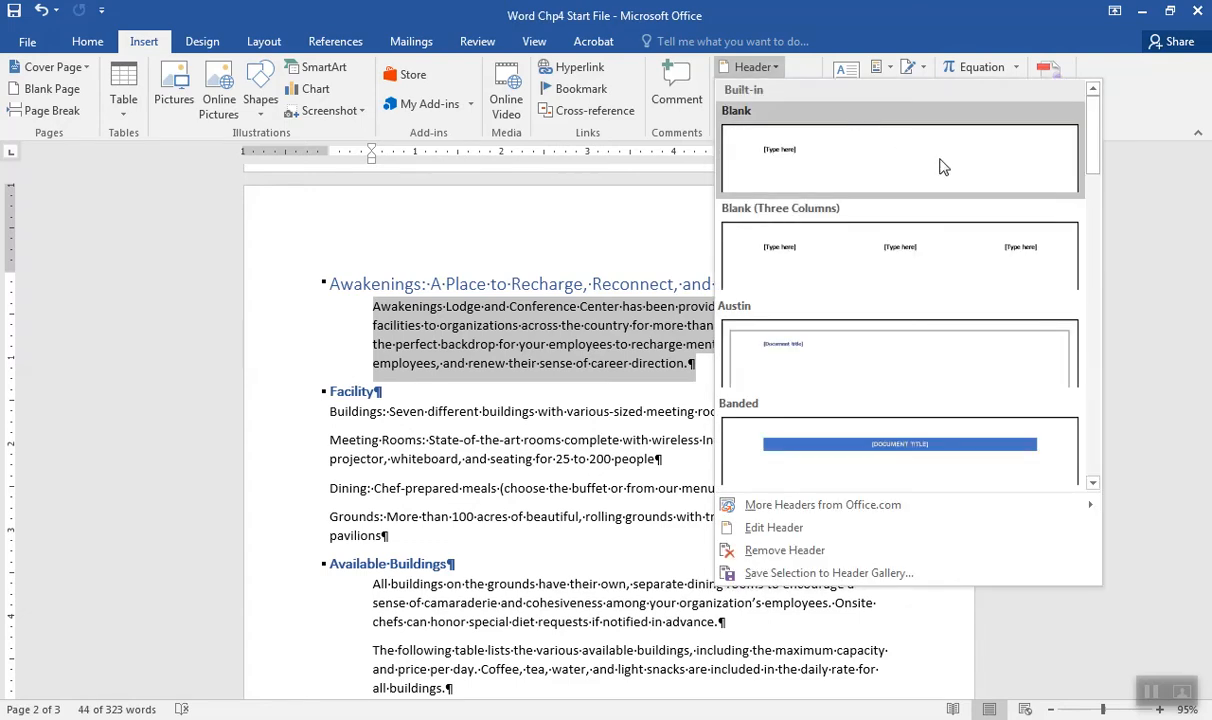
pyautogui.moveTo(1093, 170); pyautogui.dragTo(1093, 363)
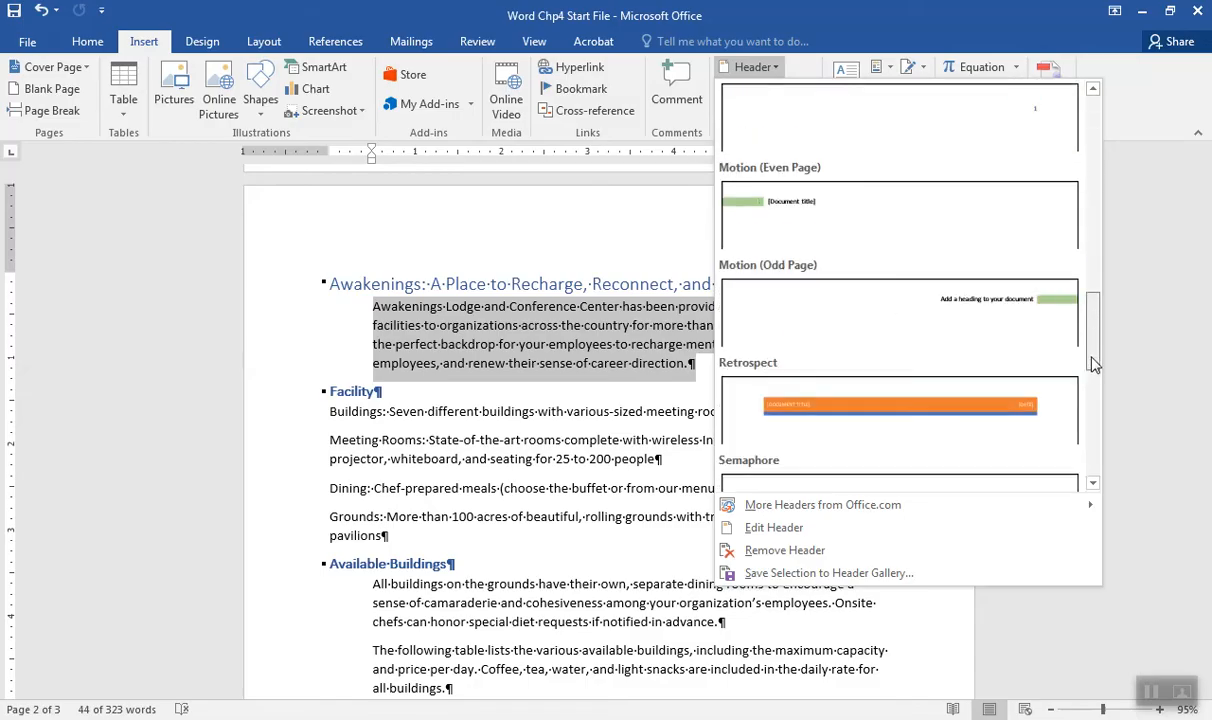
pyautogui.click(891, 398)
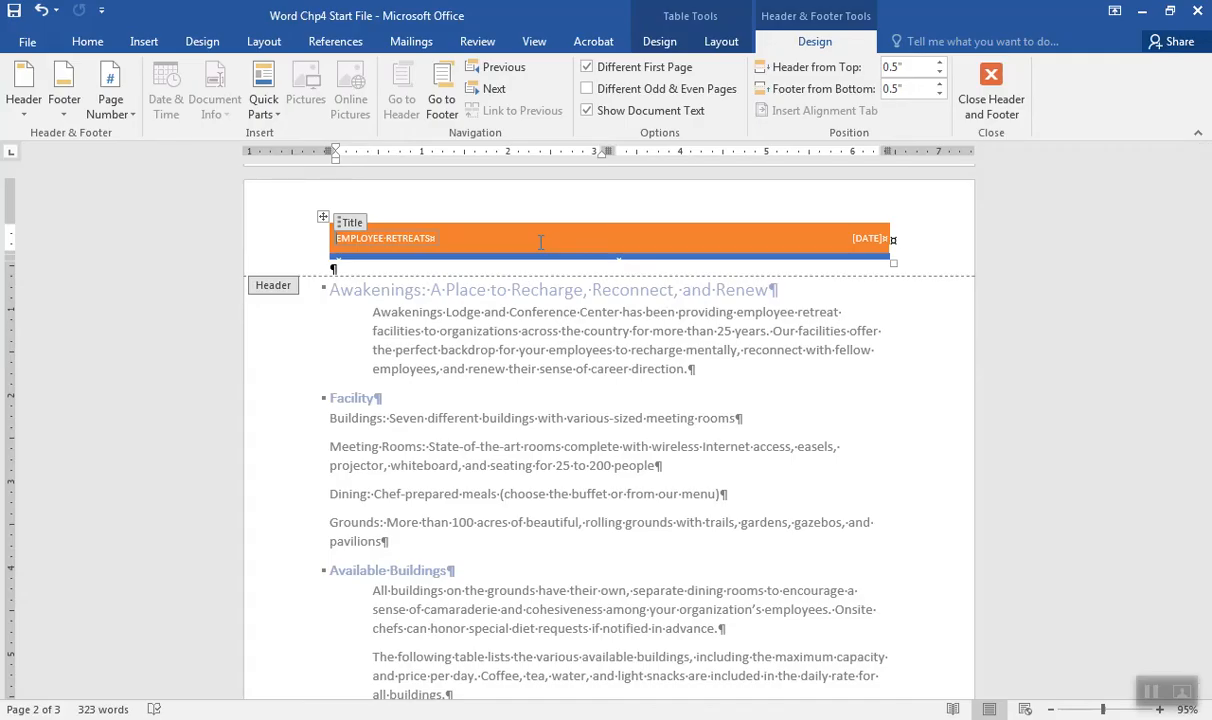
# Try to clear the [DATE] placeholder from the Retrospect header.
pyautogui.click(866, 240)
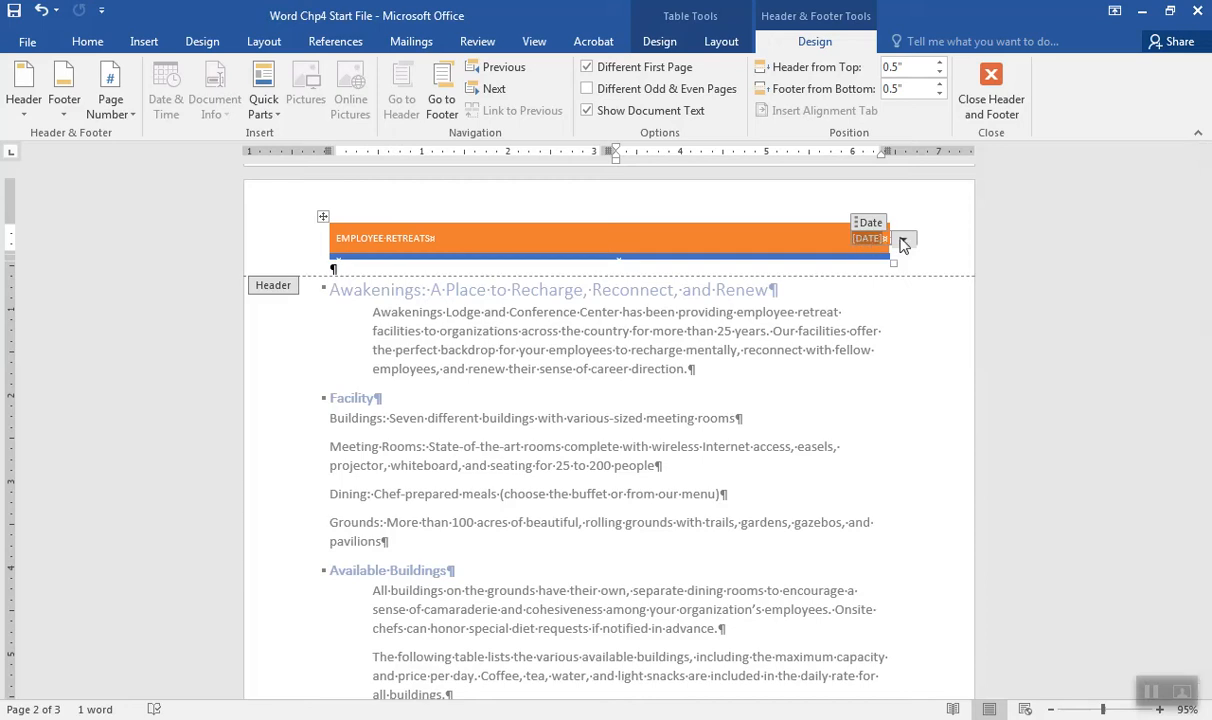
pyautogui.click(903, 241)
pyautogui.click(902, 241)
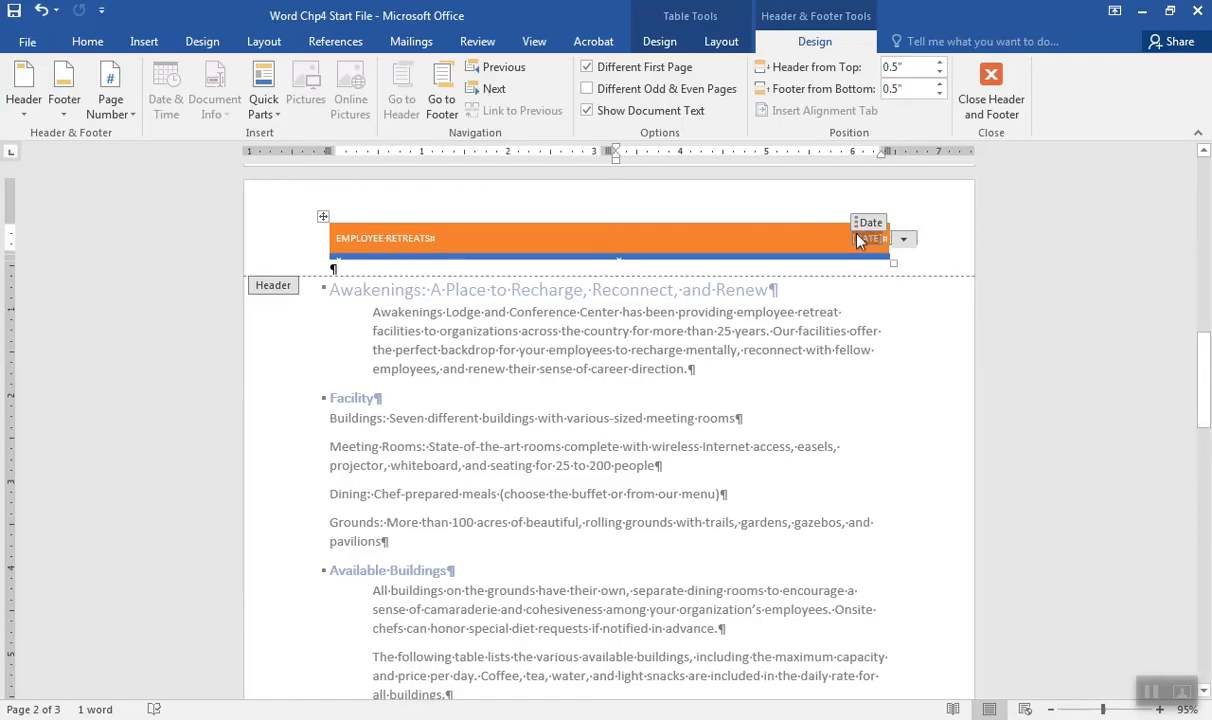
pyautogui.click(857, 224)
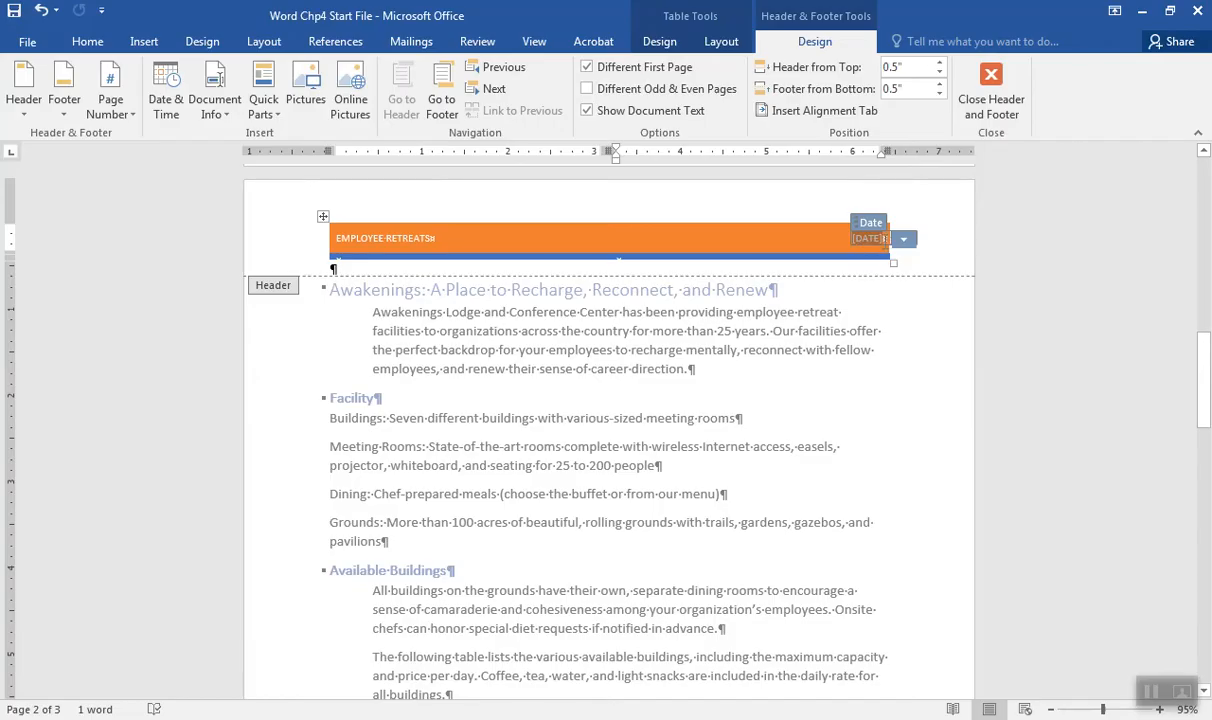
pyautogui.click(903, 240)
pyautogui.click(903, 242)
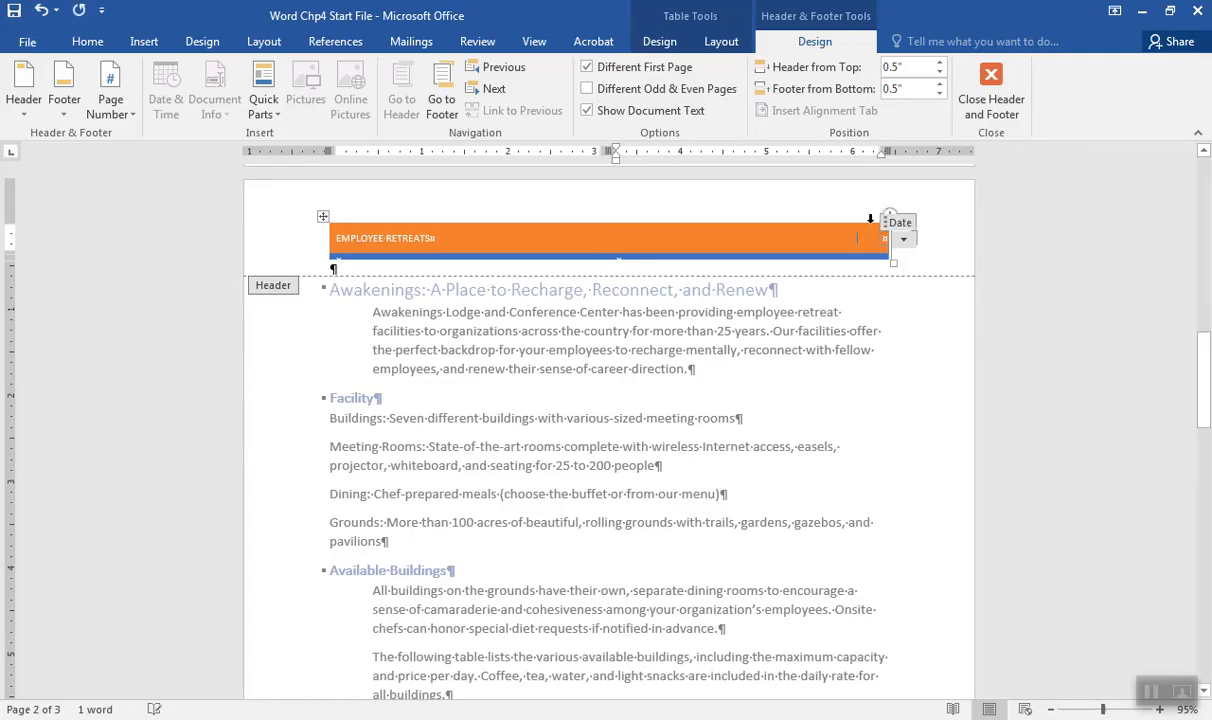
pyautogui.click(900, 222)
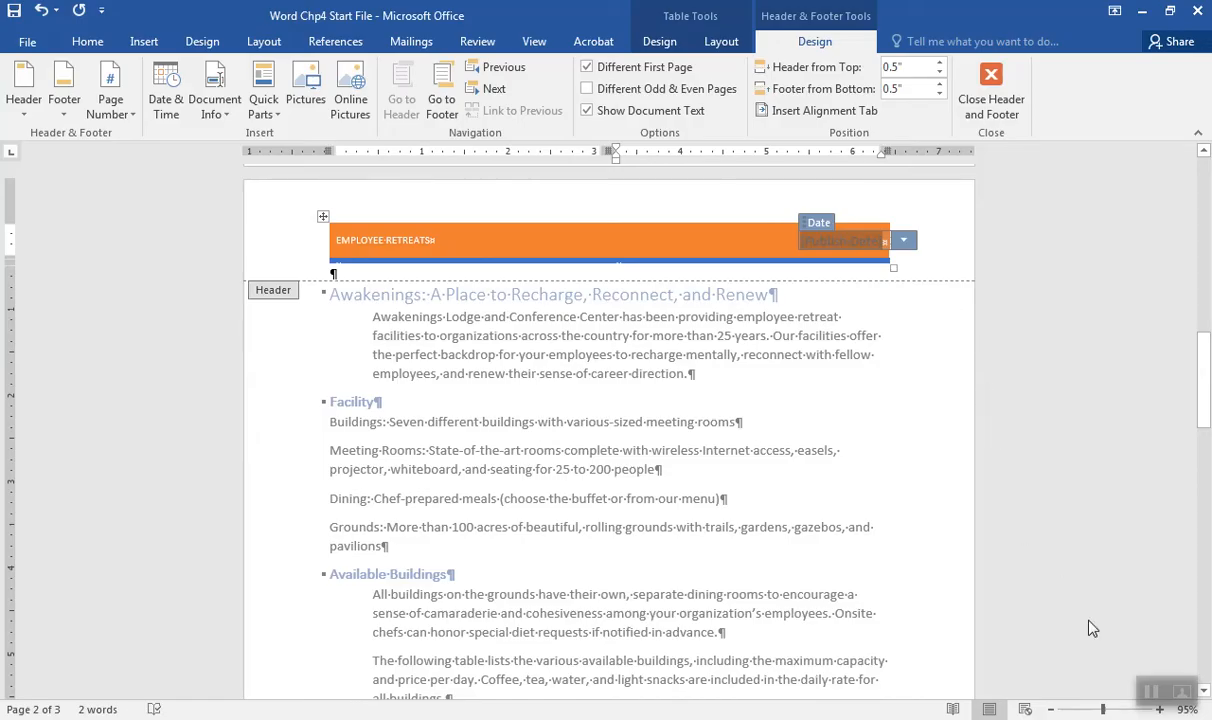
pyautogui.click(1149, 691)
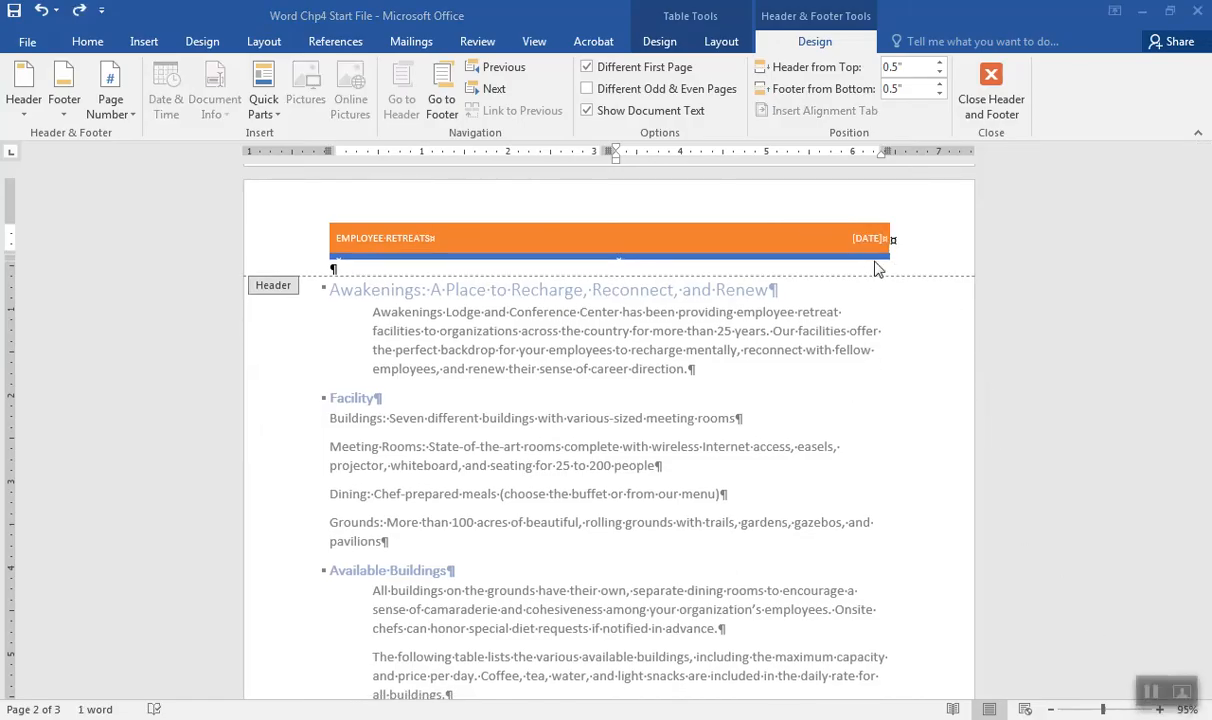
# Remove the [DATE] content control from the Retrospect header.
pyautogui.click(866, 246)
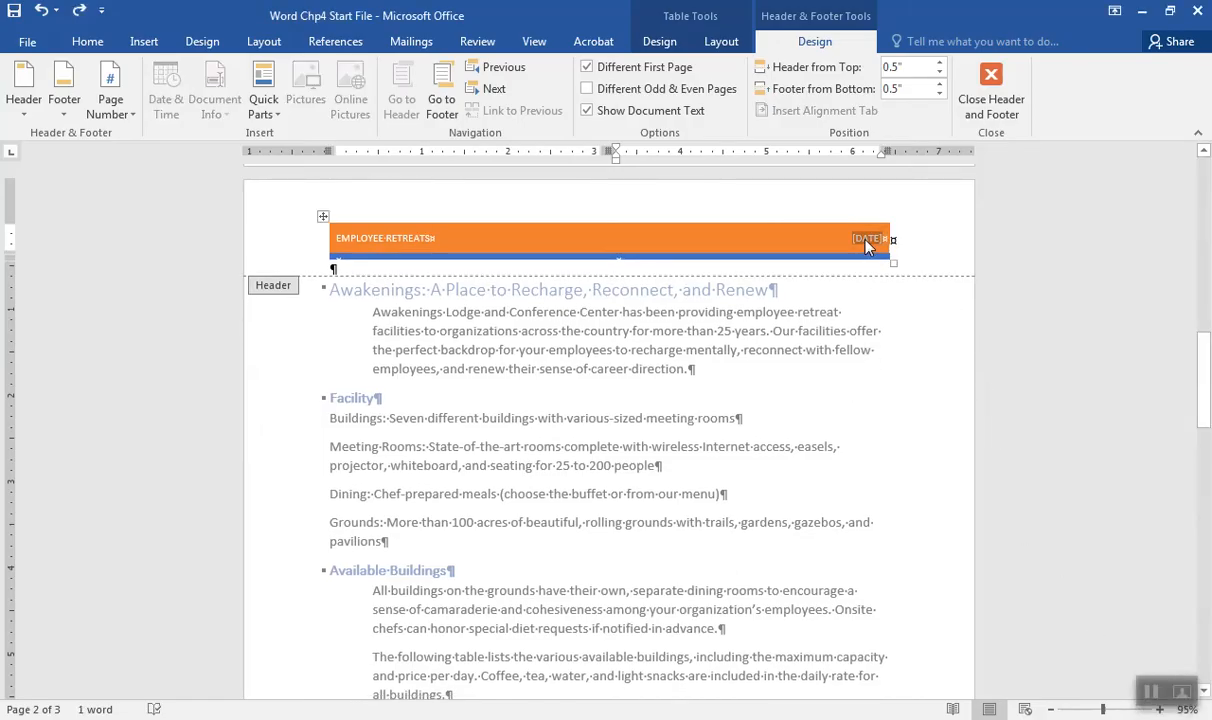
pyautogui.rightClick(866, 246)
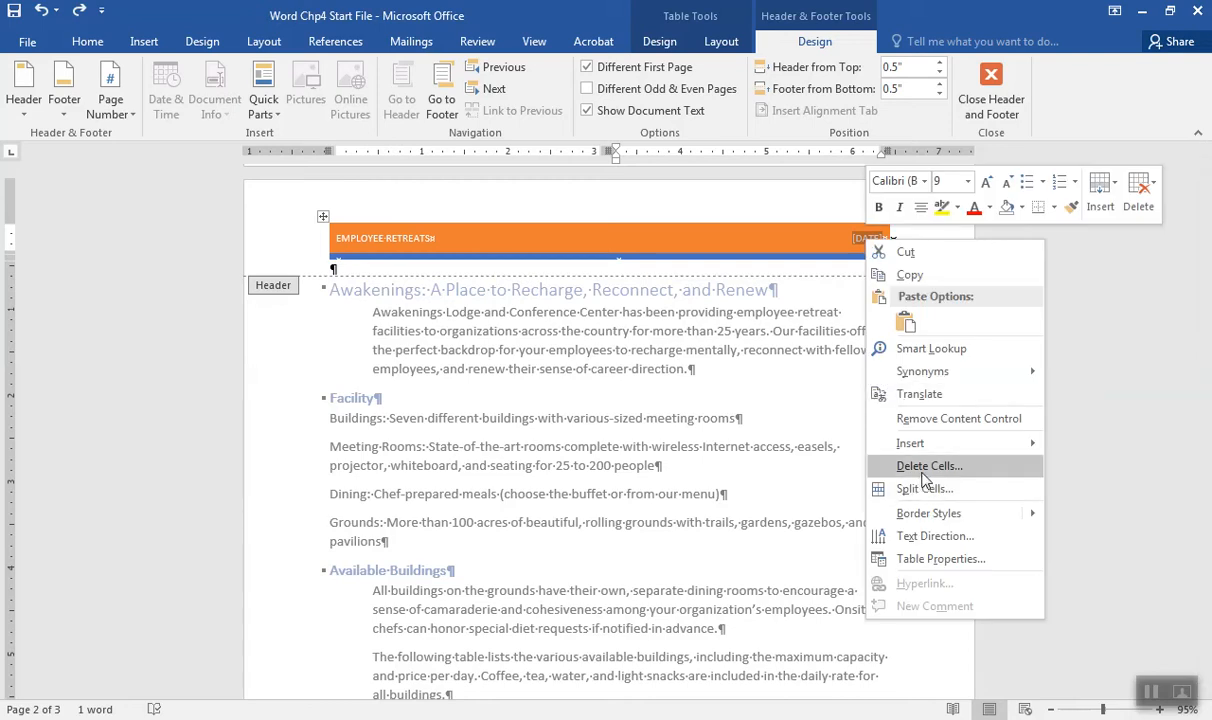
pyautogui.click(905, 418)
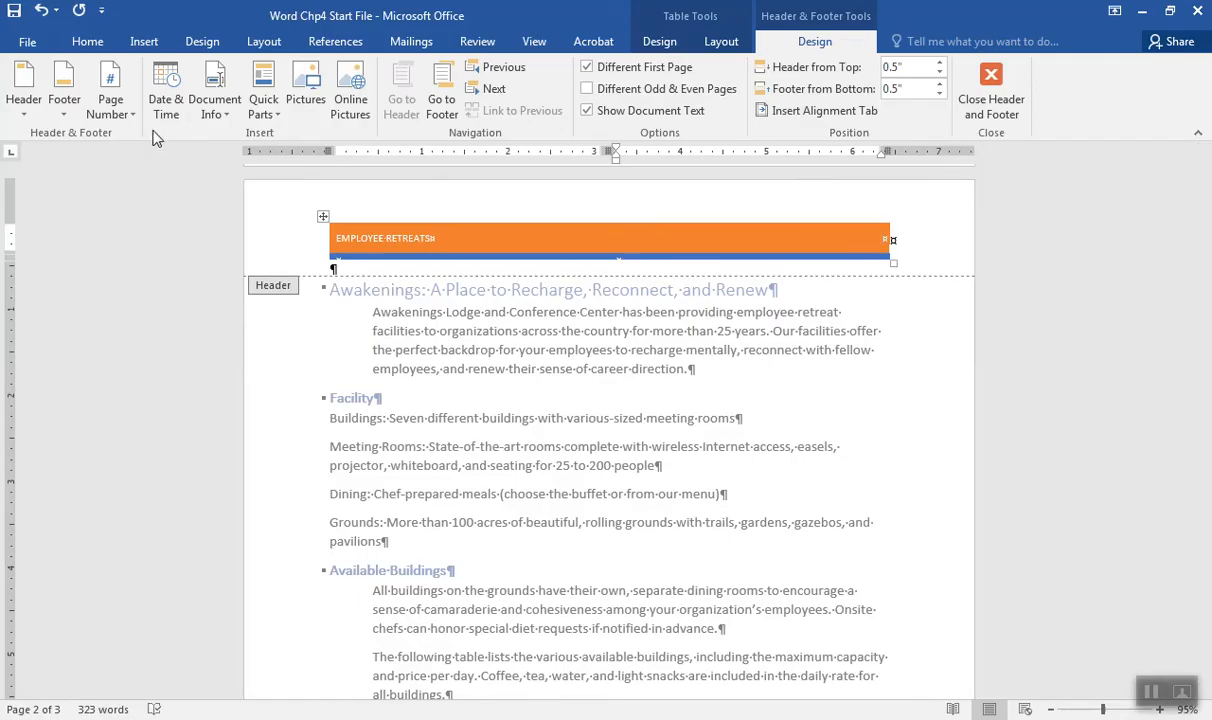
# Insert the built-in Retrospect footer to match the header.
pyautogui.click(58, 107)
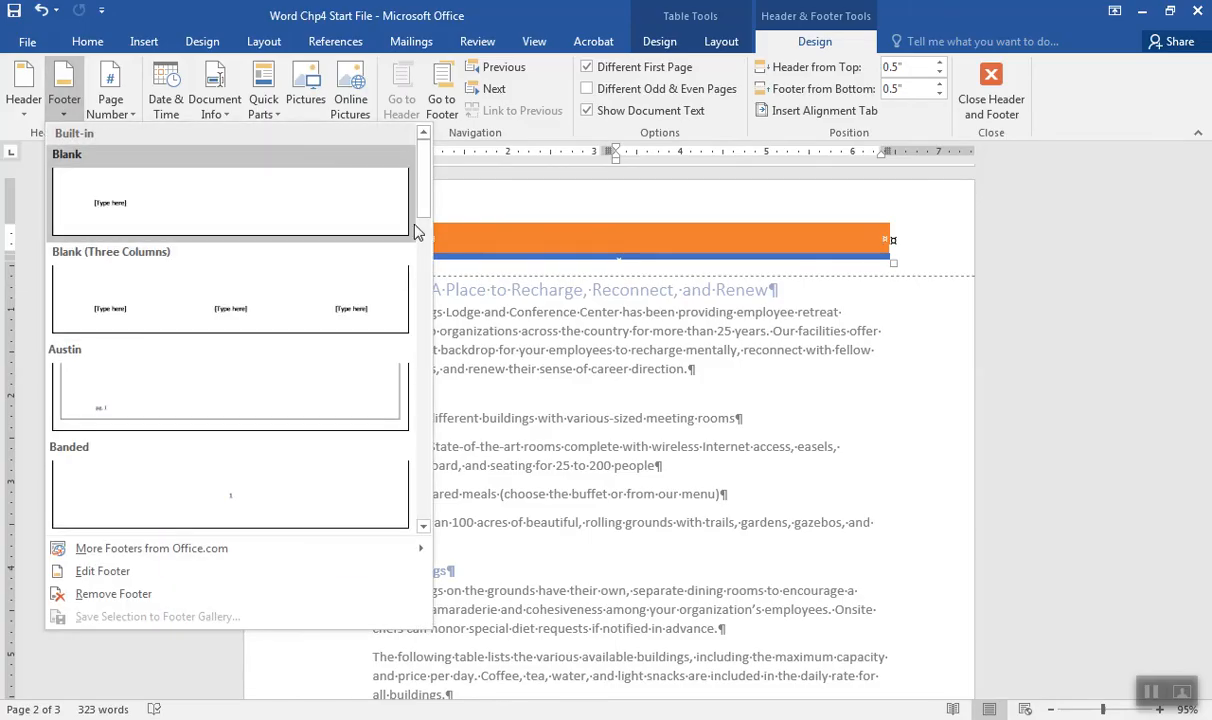
pyautogui.moveTo(423, 222); pyautogui.dragTo(414, 411)
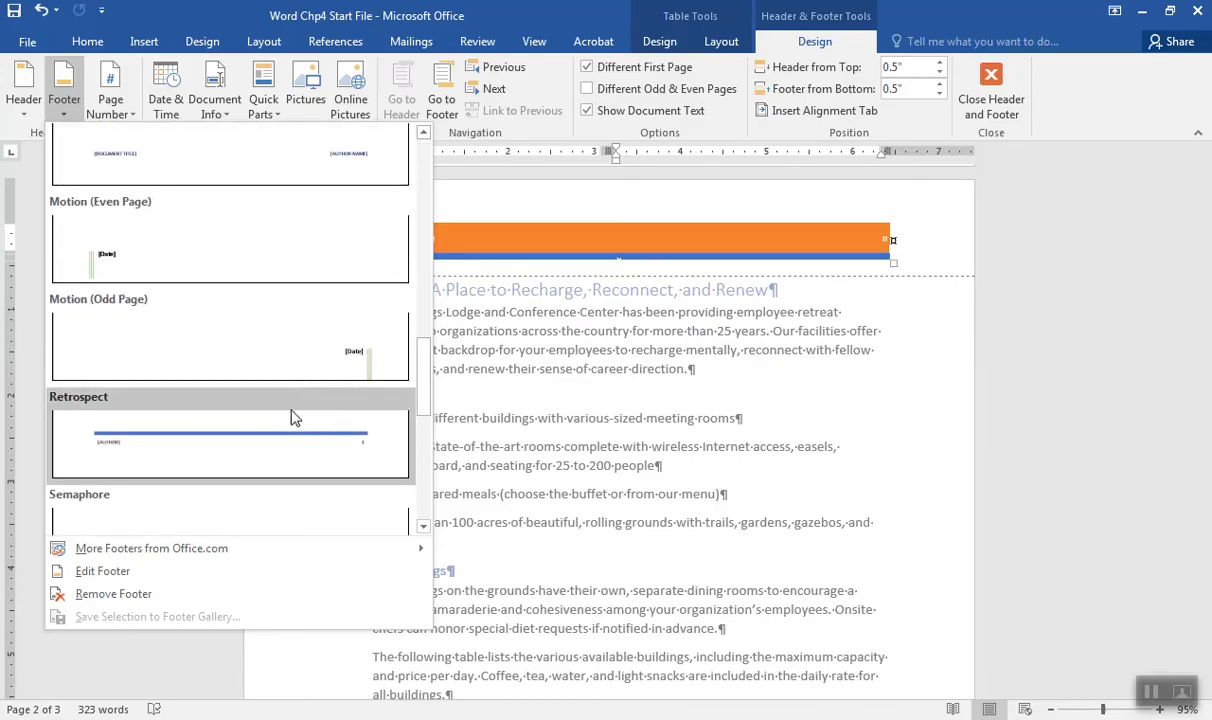
pyautogui.click(231, 434)
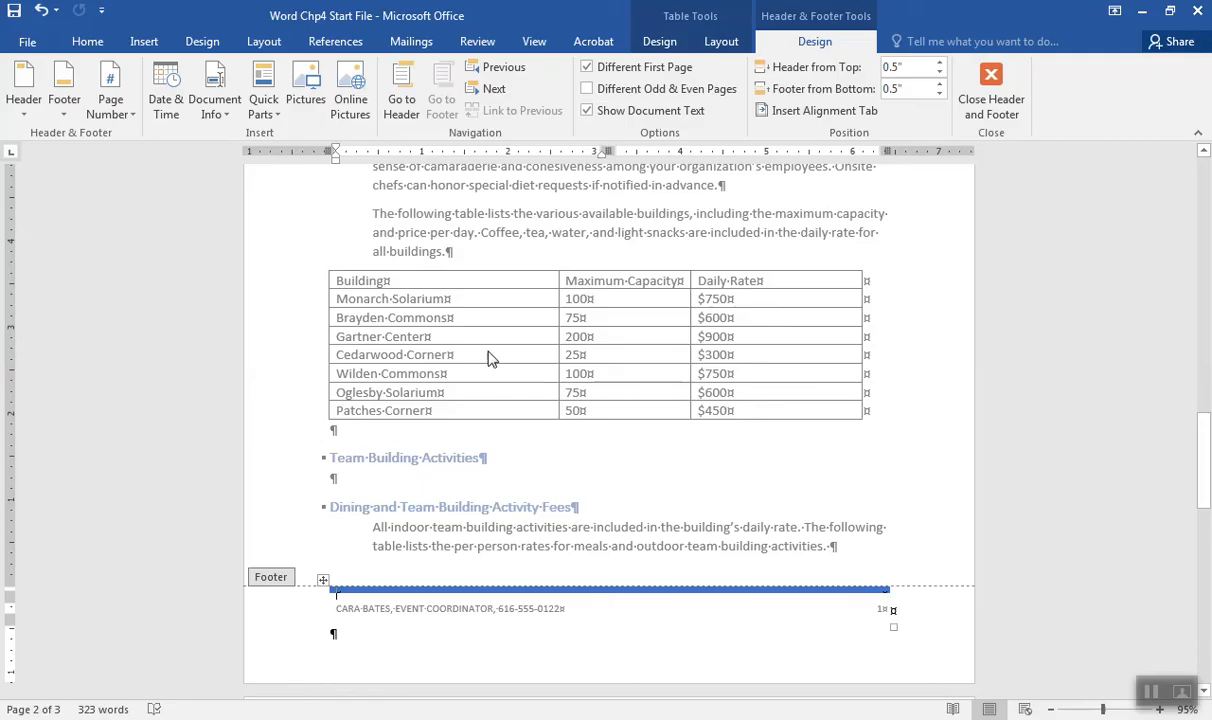
# Change the footer's page number format to the hyphenated style - 1 -, - 2 -, - 3 -.
pyautogui.click(121, 118)
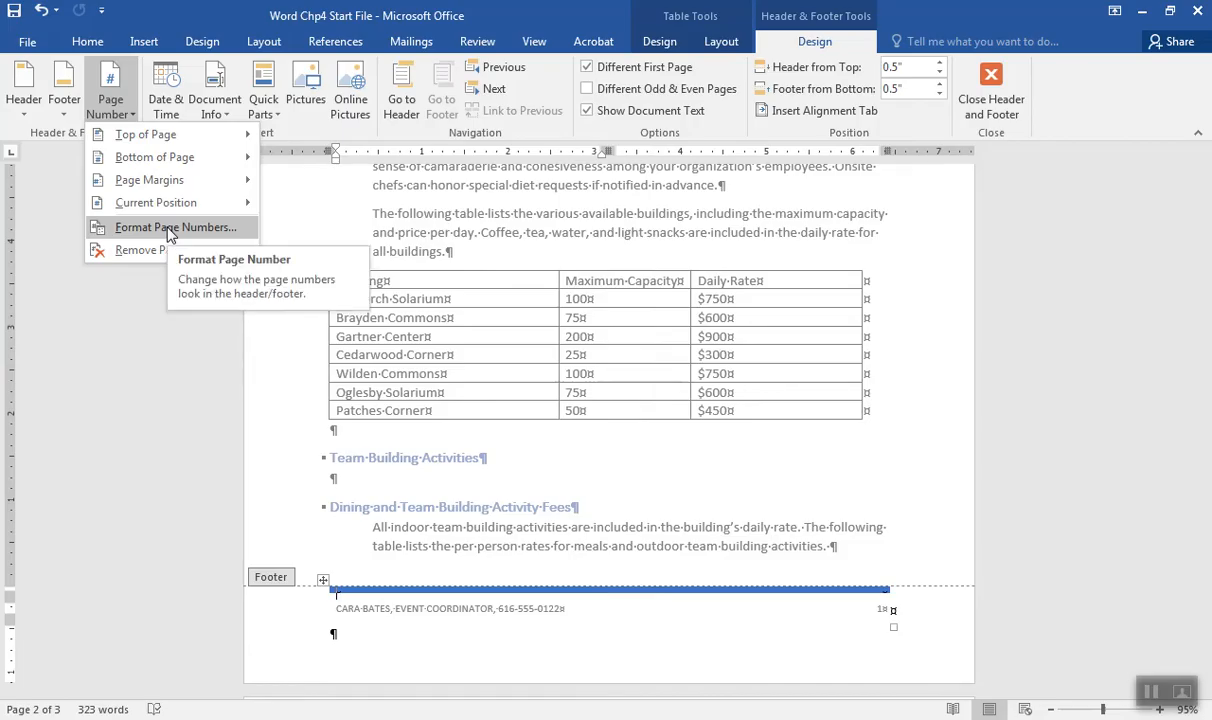
pyautogui.click(170, 228)
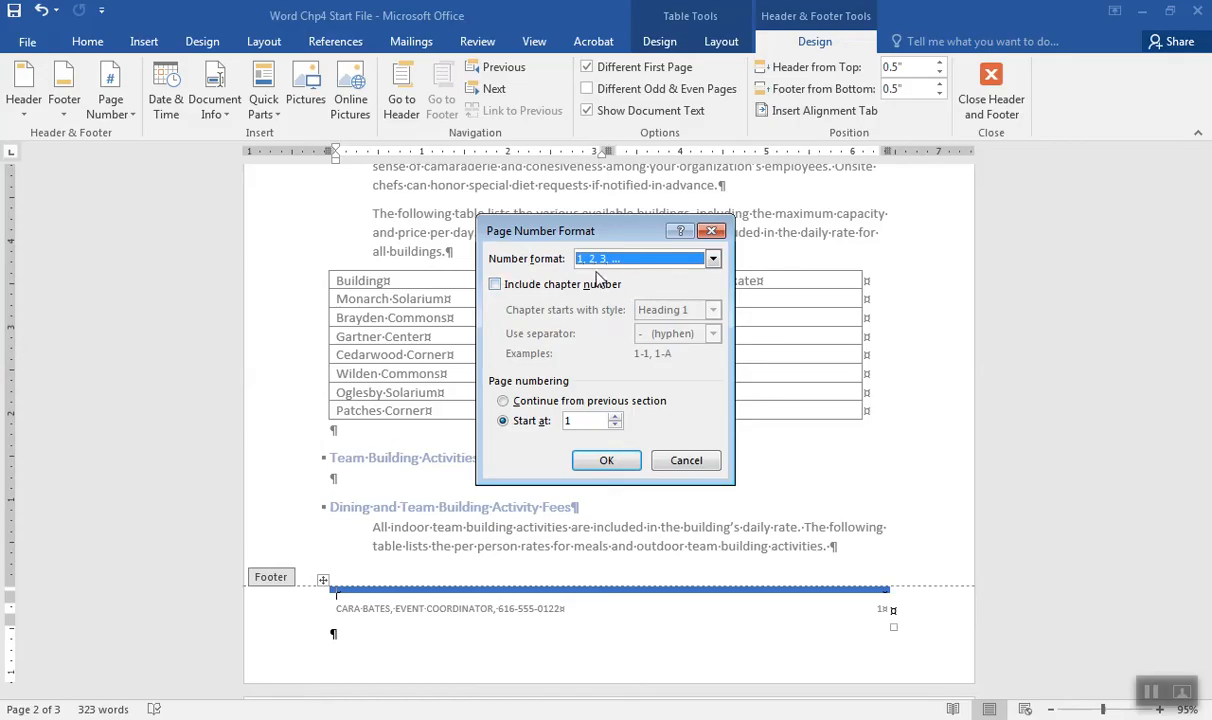
pyautogui.click(713, 260)
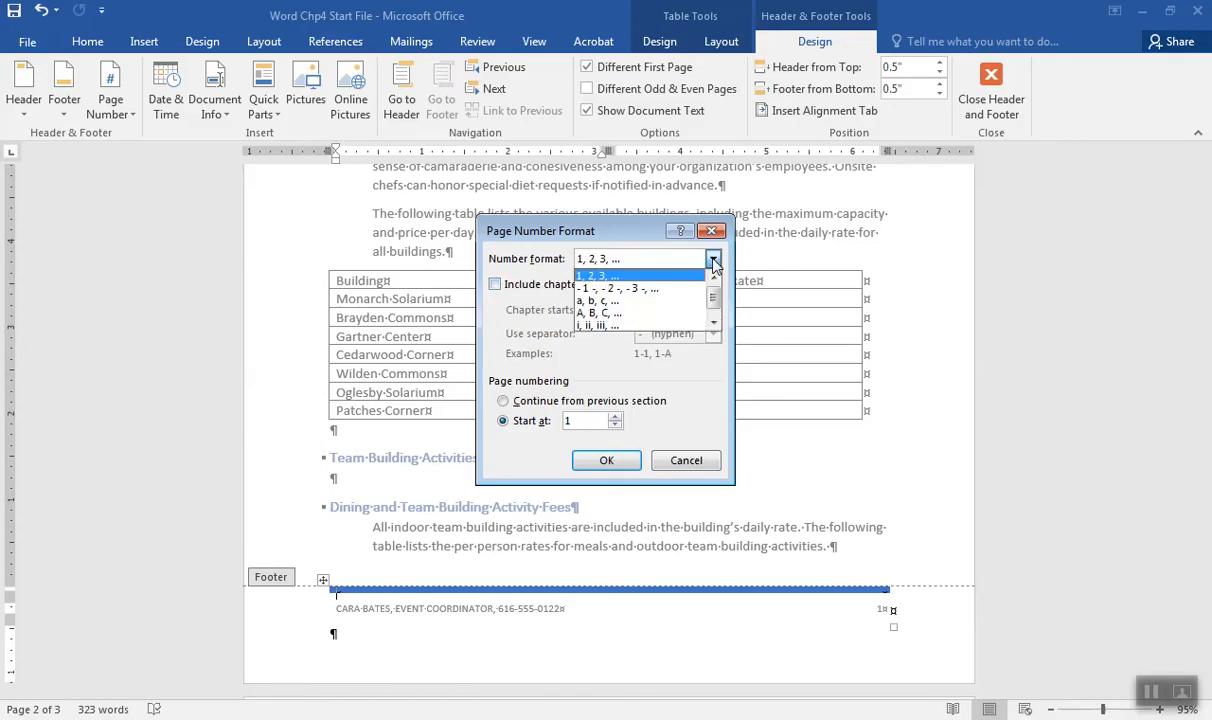
pyautogui.click(714, 321)
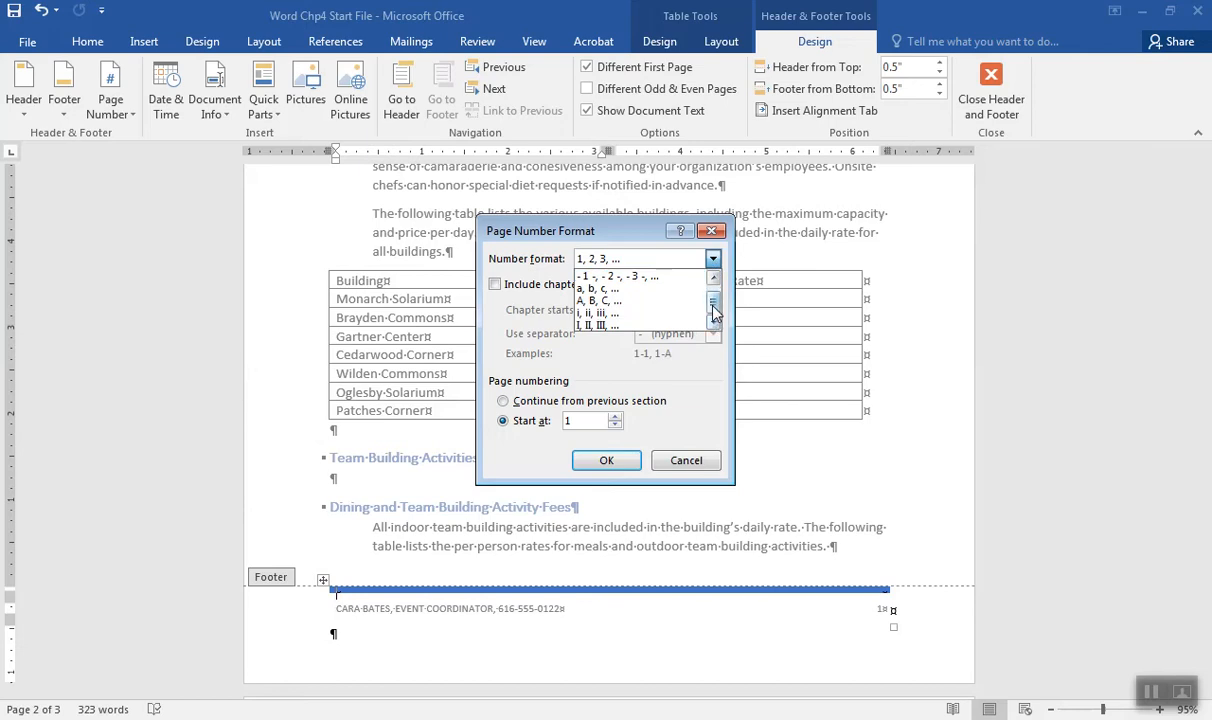
pyautogui.click(633, 279)
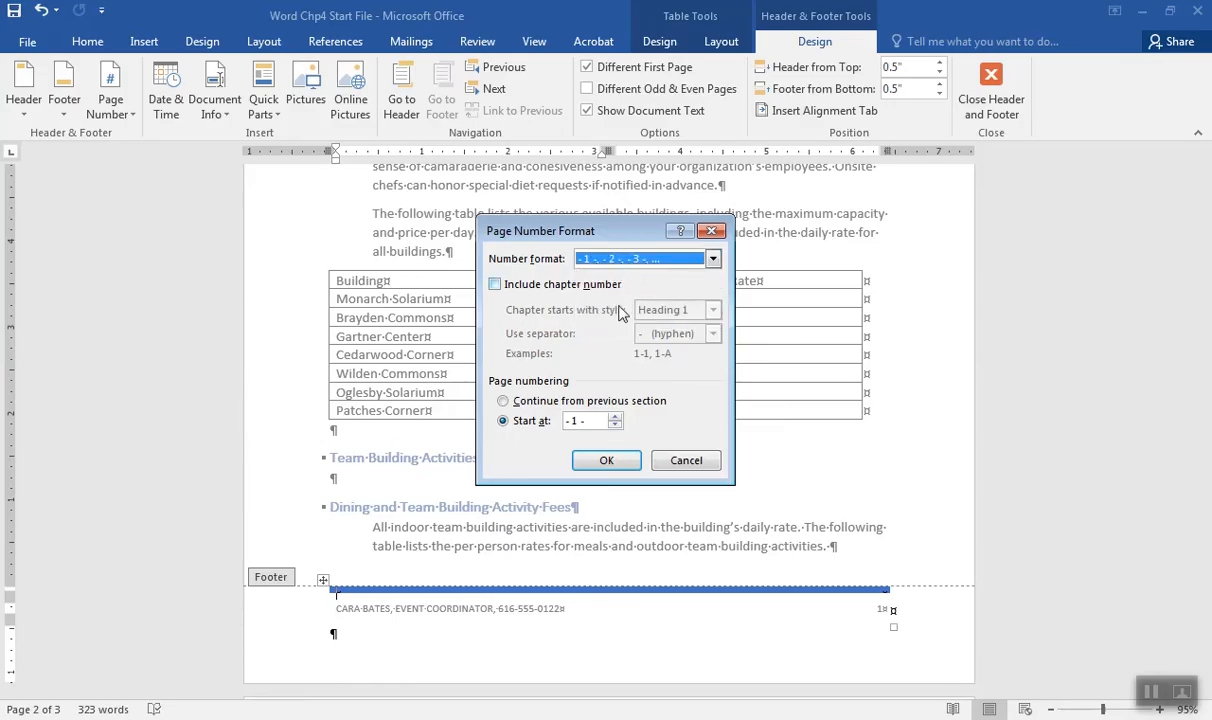
pyautogui.click(603, 461)
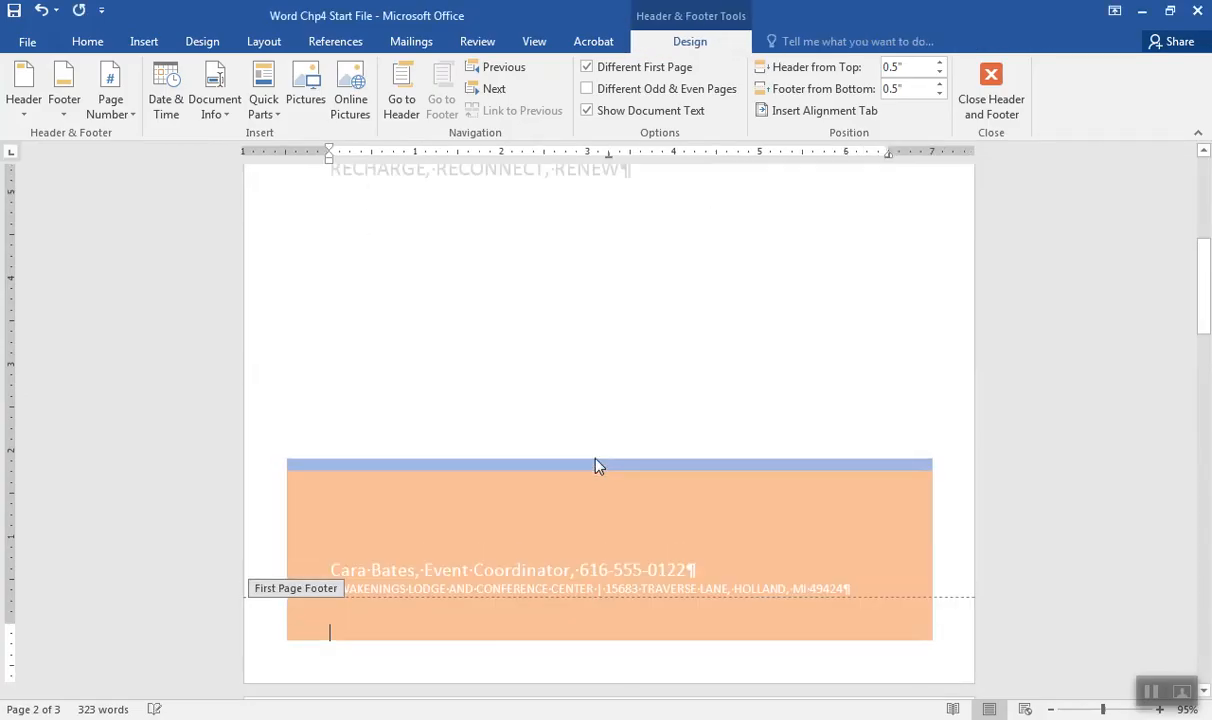
# Check the header and footer on the pages after the cover, and return to editing the body text.
pyautogui.moveTo(1205, 272); pyautogui.dragTo(1205, 398)
pyautogui.moveTo(1196, 472); pyautogui.dragTo(1188, 510)
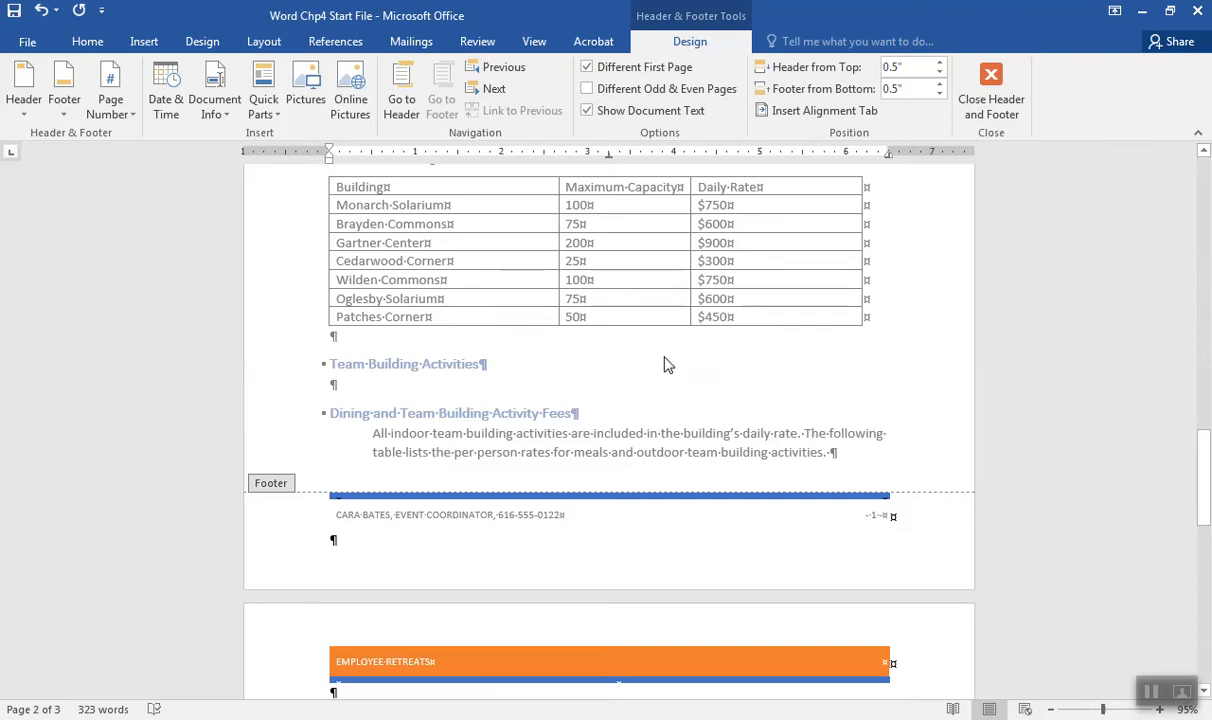
pyautogui.scroll(-5, 663, 360)
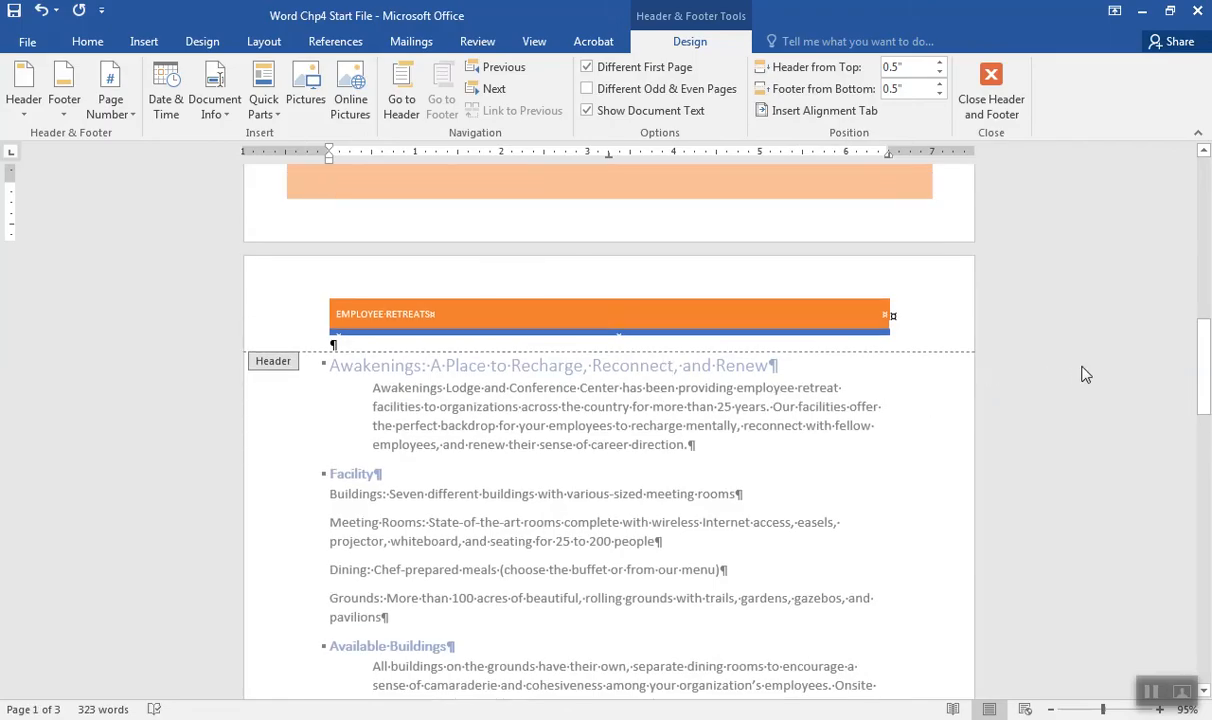
pyautogui.moveTo(1203, 340); pyautogui.dragTo(1181, 429)
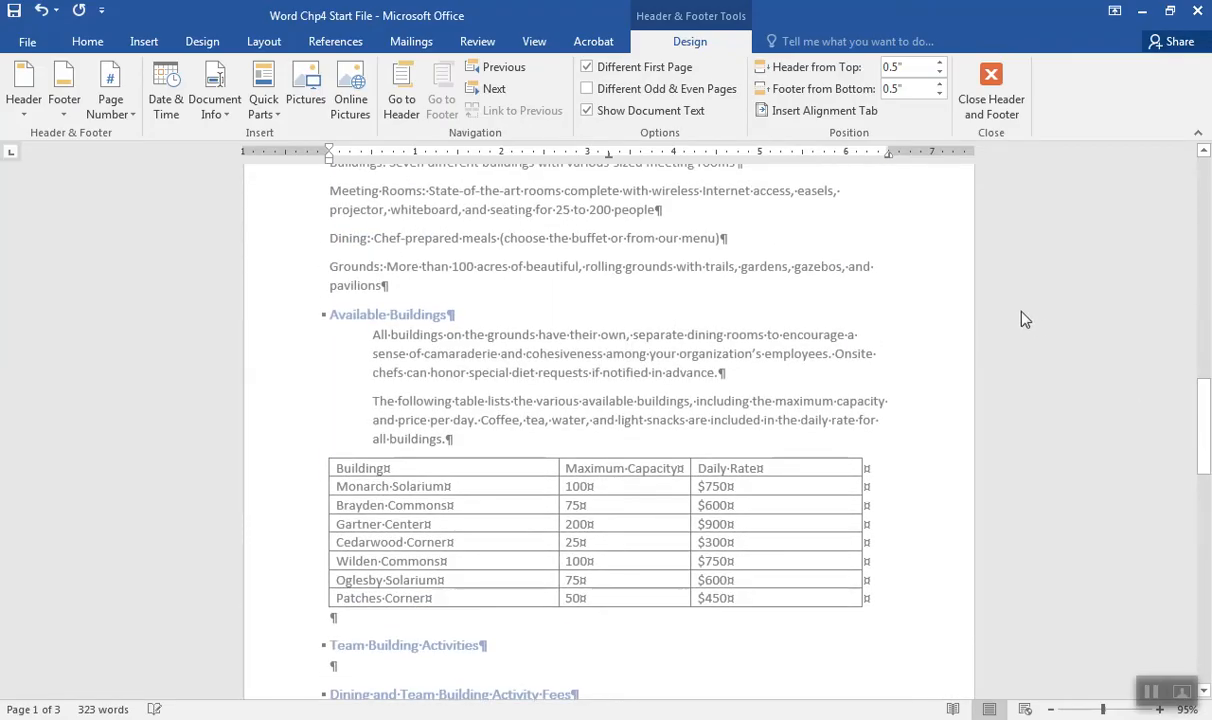
pyautogui.tripleClick(714, 340)
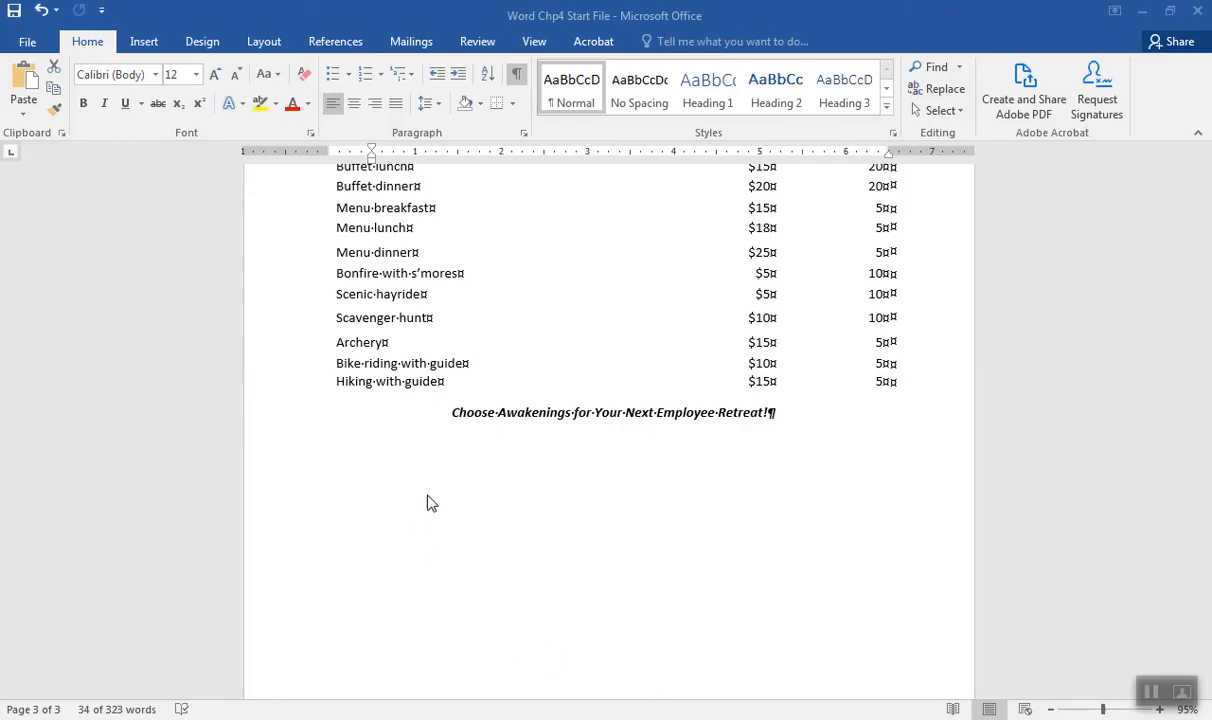
# Format the closing line "Choose Awakenings for Your Next Employee Retreat!" with the orange theme font color and size 16.
pyautogui.click(267, 423)
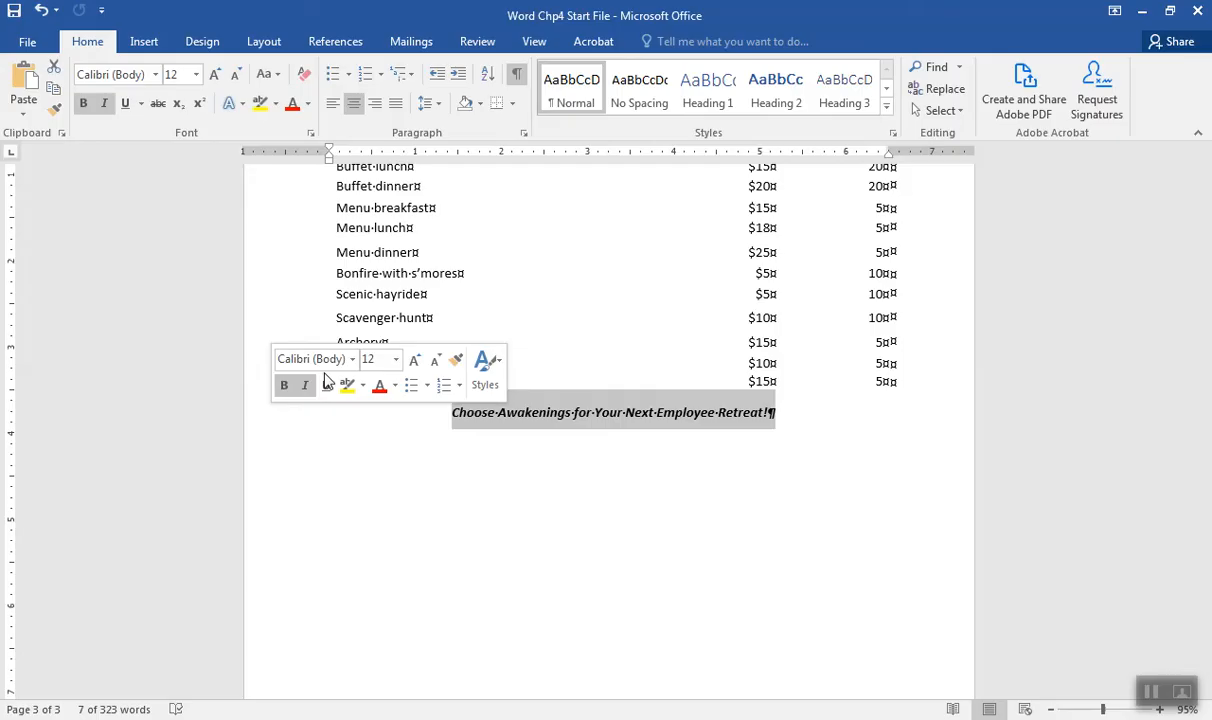
pyautogui.click(396, 387)
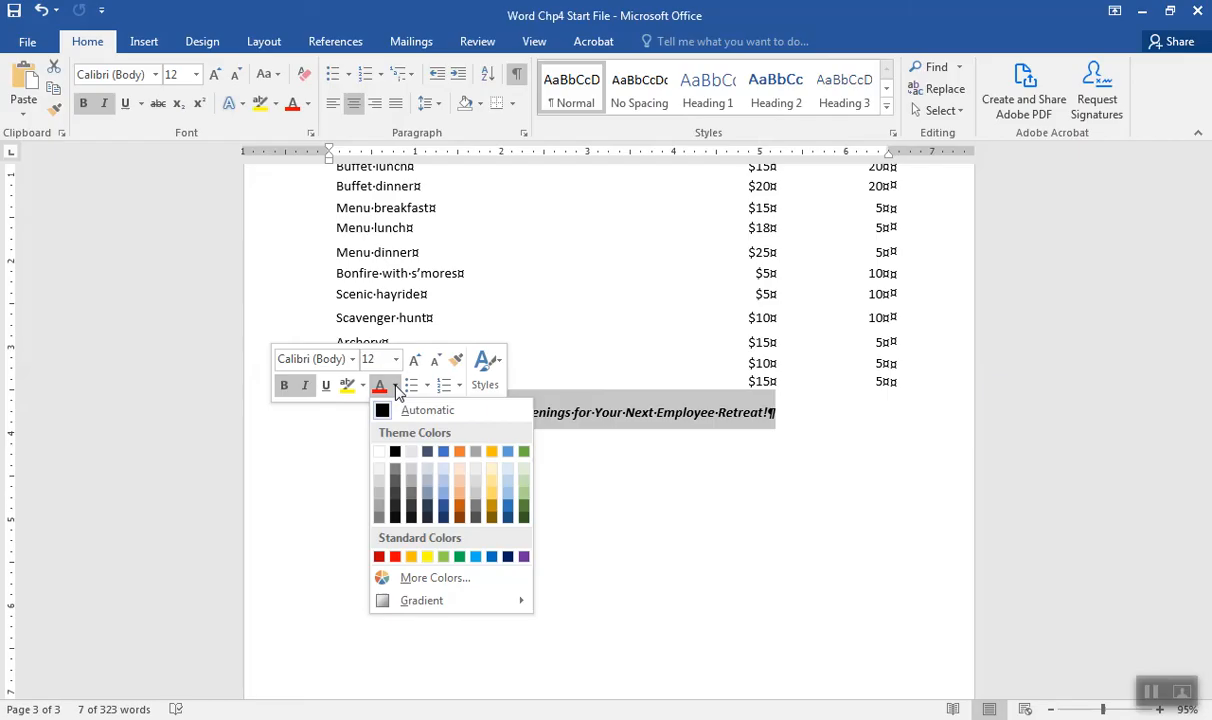
pyautogui.click(459, 452)
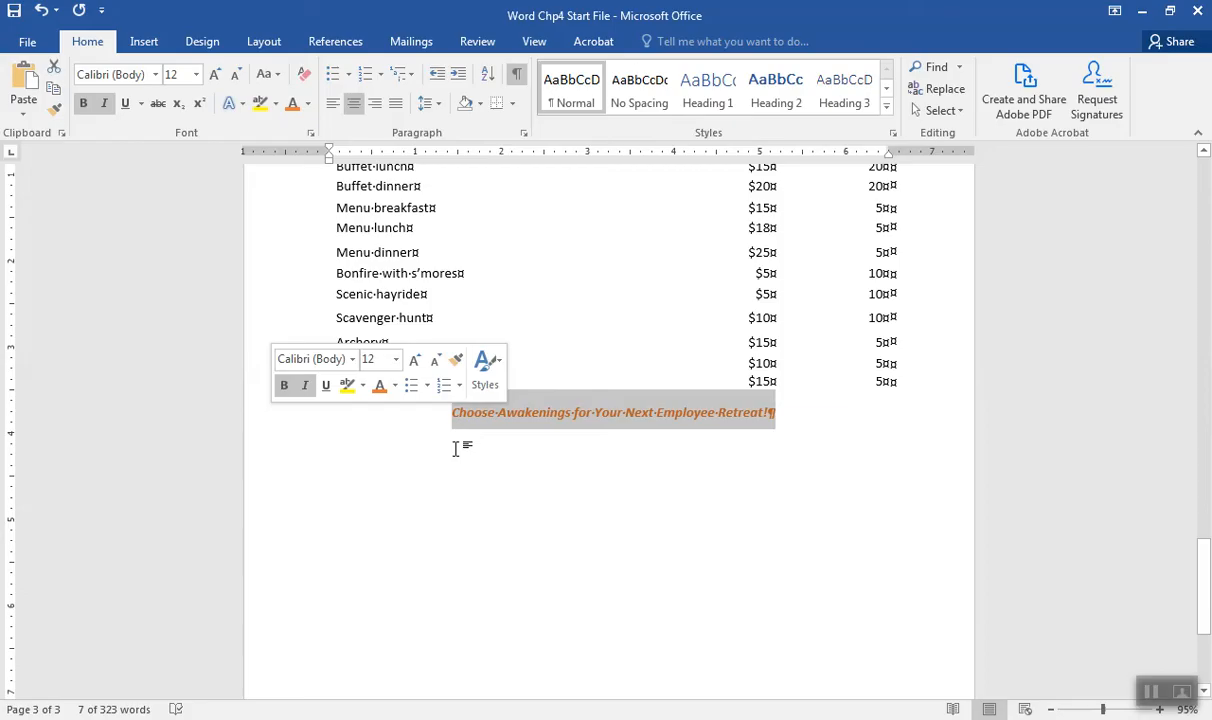
pyautogui.click(396, 360)
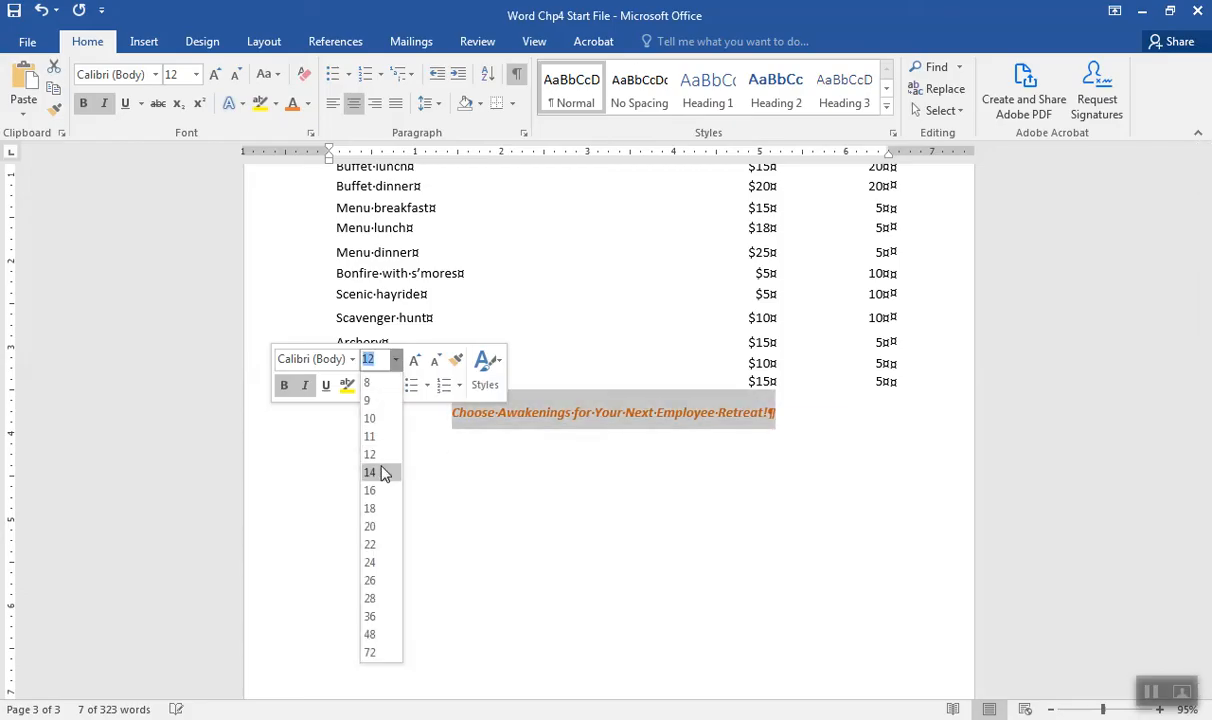
pyautogui.click(379, 490)
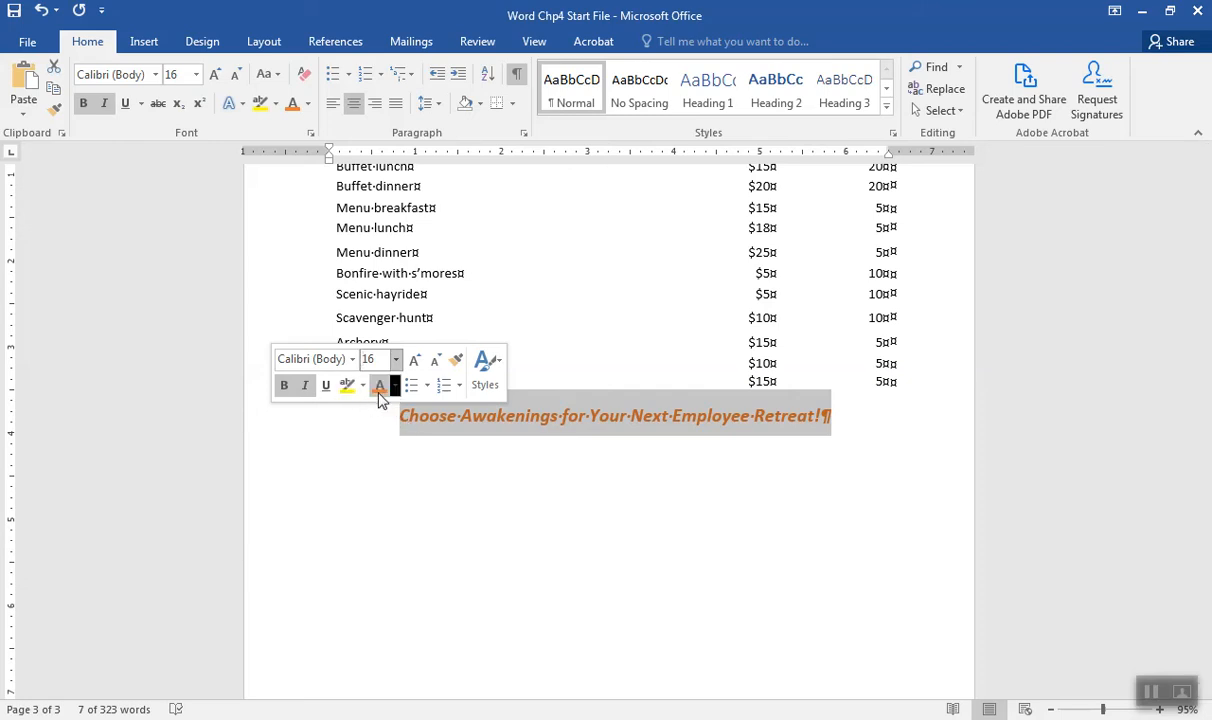
# Turn on the Small caps font effect for the selected closing line on the last page.
pyautogui.click(486, 383)
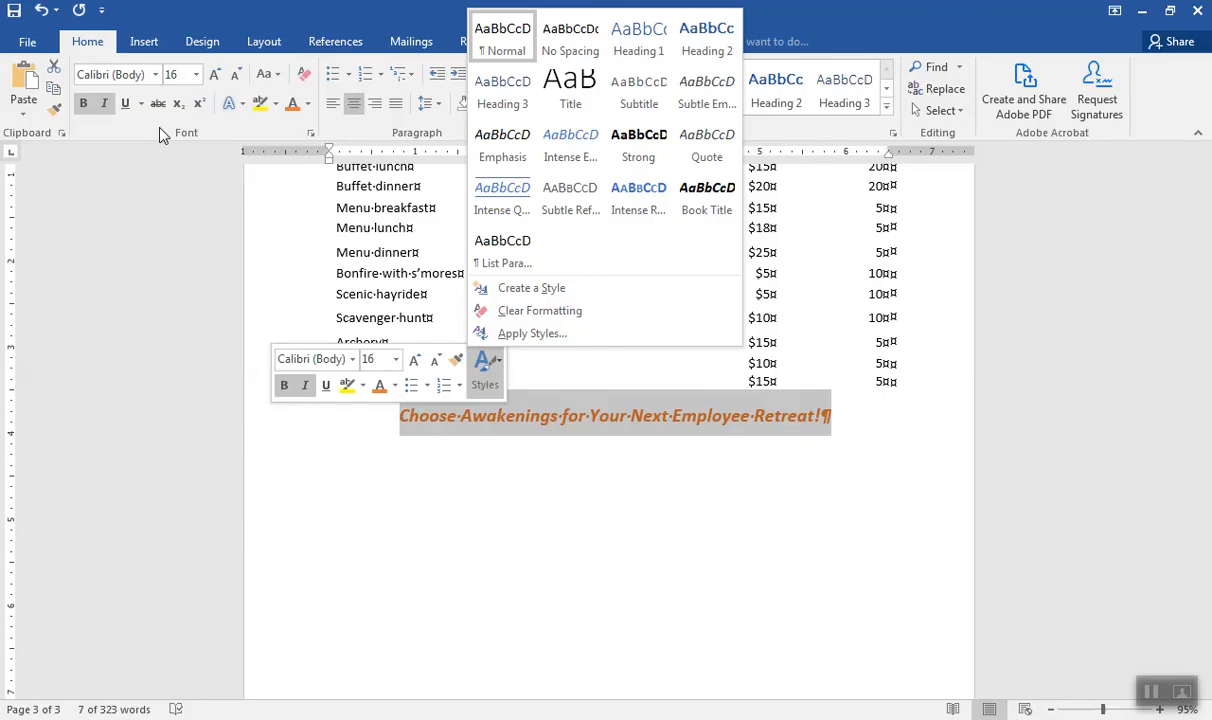
pyautogui.click(311, 134)
pyautogui.click(311, 134)
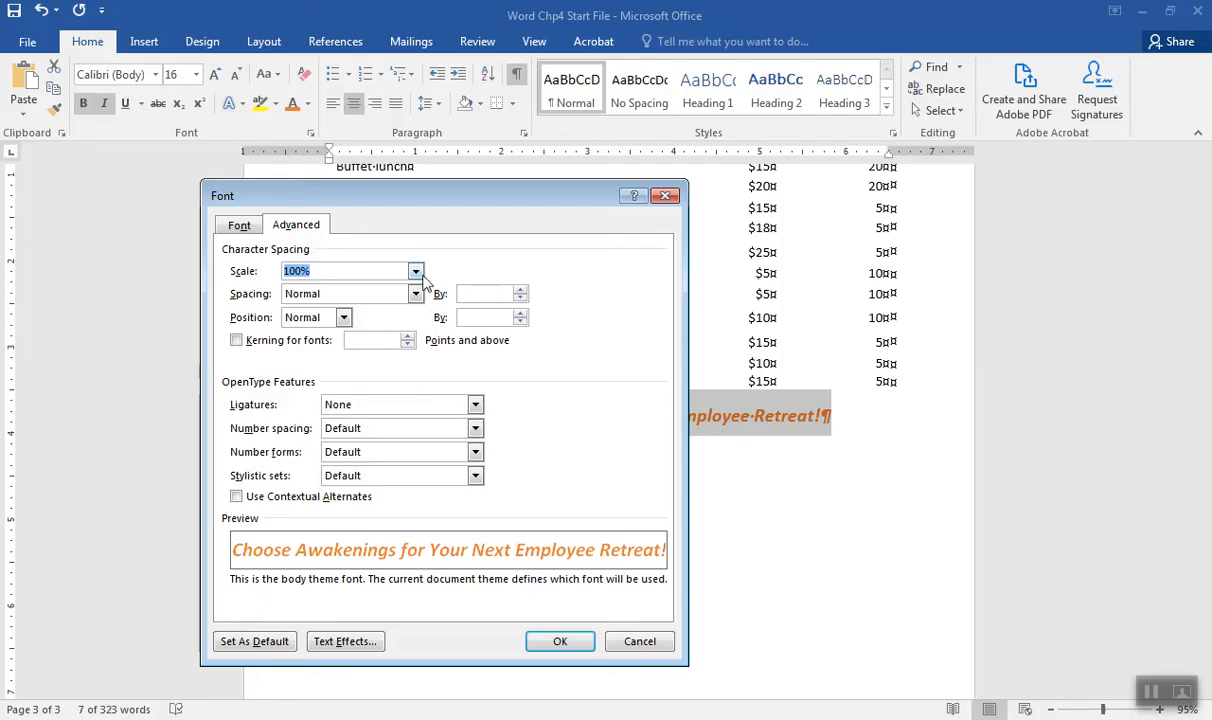
pyautogui.click(240, 227)
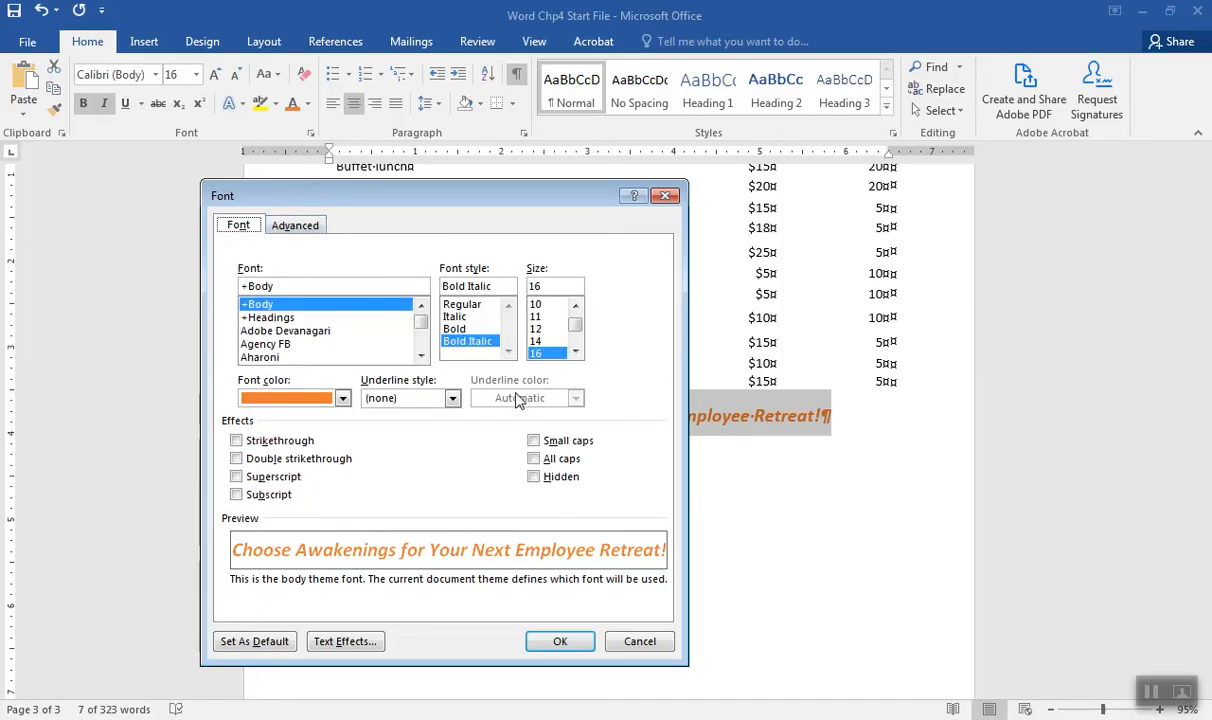
pyautogui.click(534, 442)
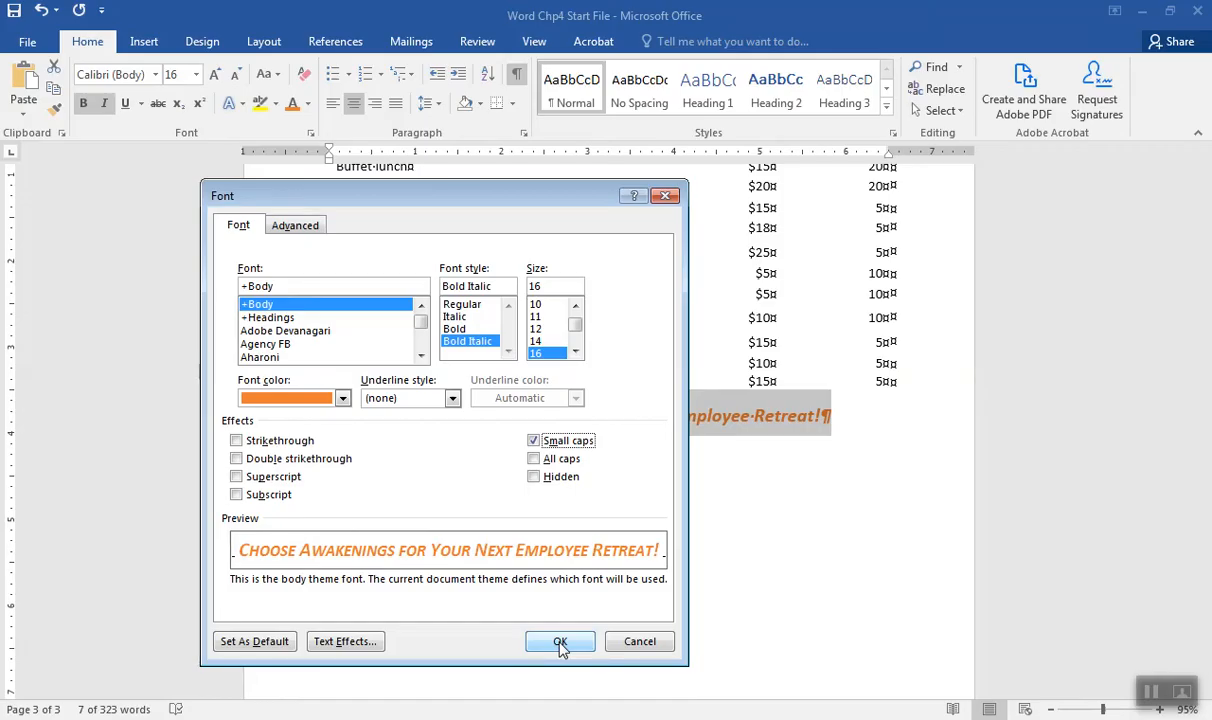
# Set the closing line's character spacing to Expanded by 2 pt and apply the font settings.
pyautogui.click(295, 227)
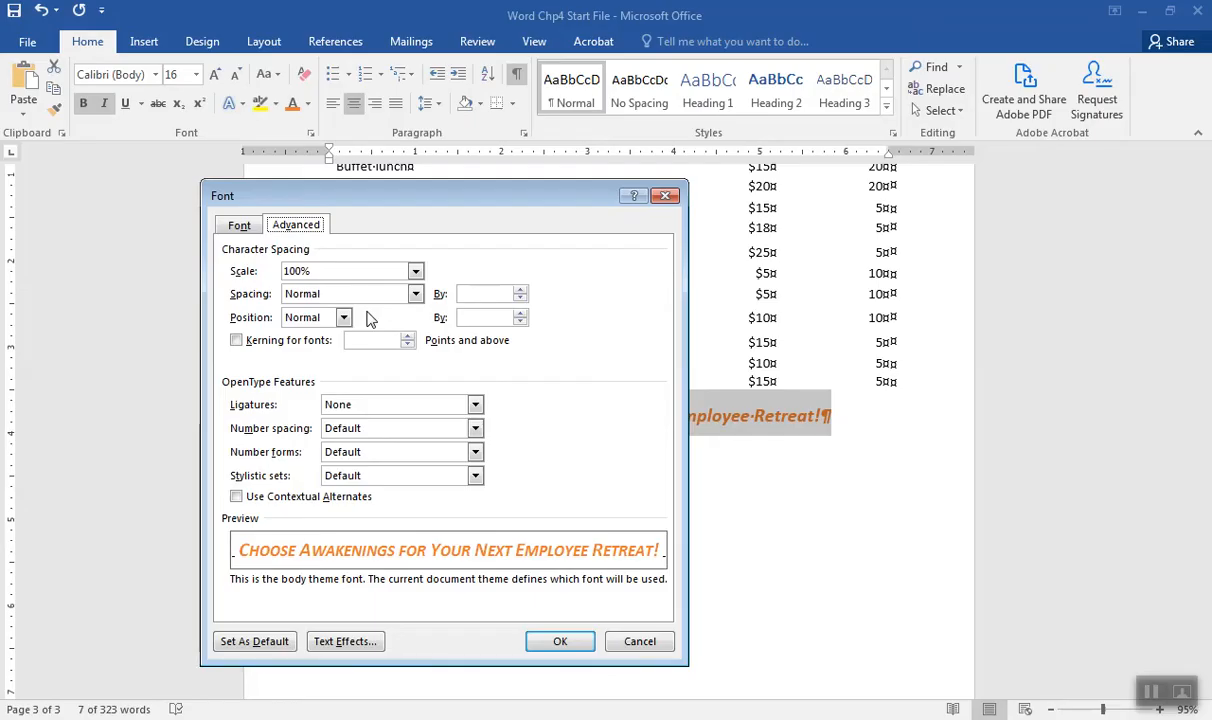
pyautogui.click(415, 295)
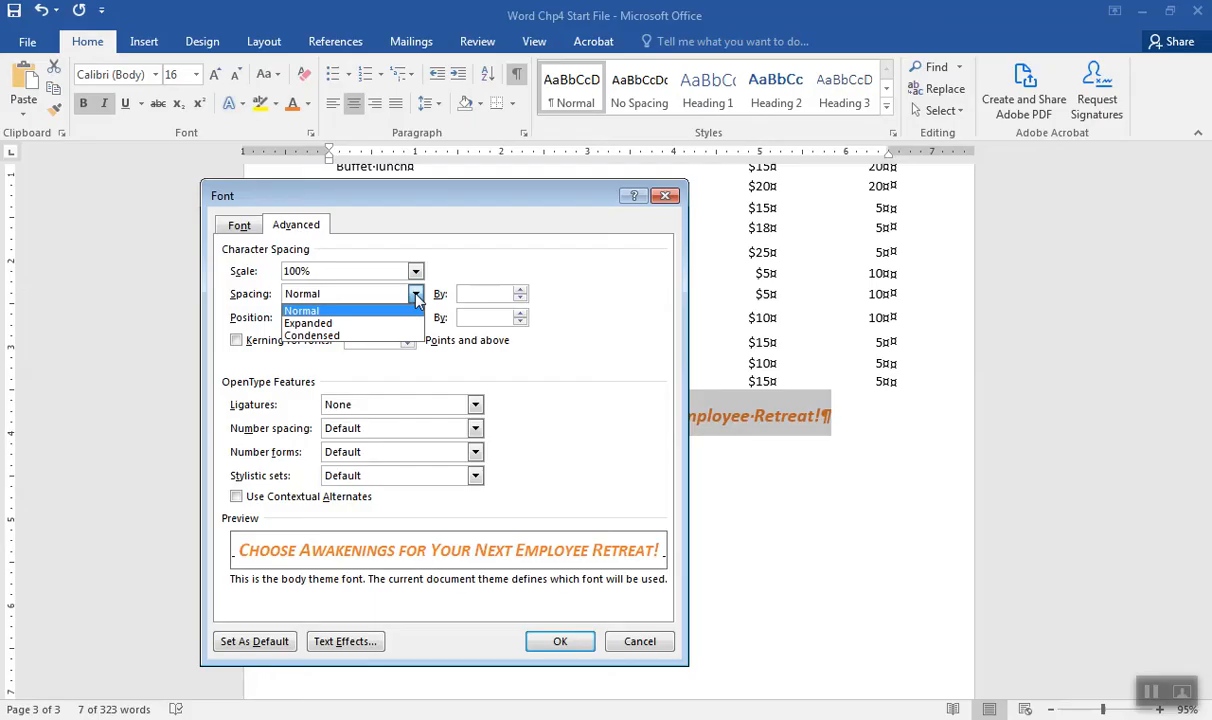
pyautogui.click(364, 325)
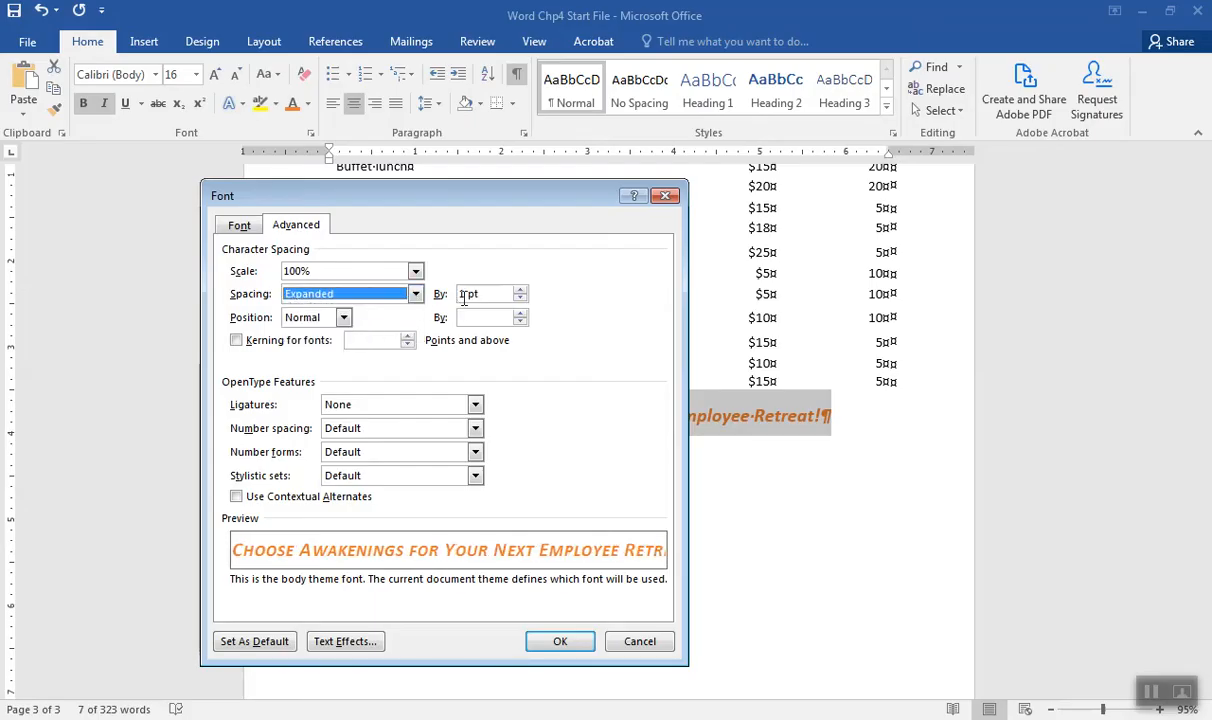
pyautogui.moveTo(485, 295); pyautogui.dragTo(445, 293)
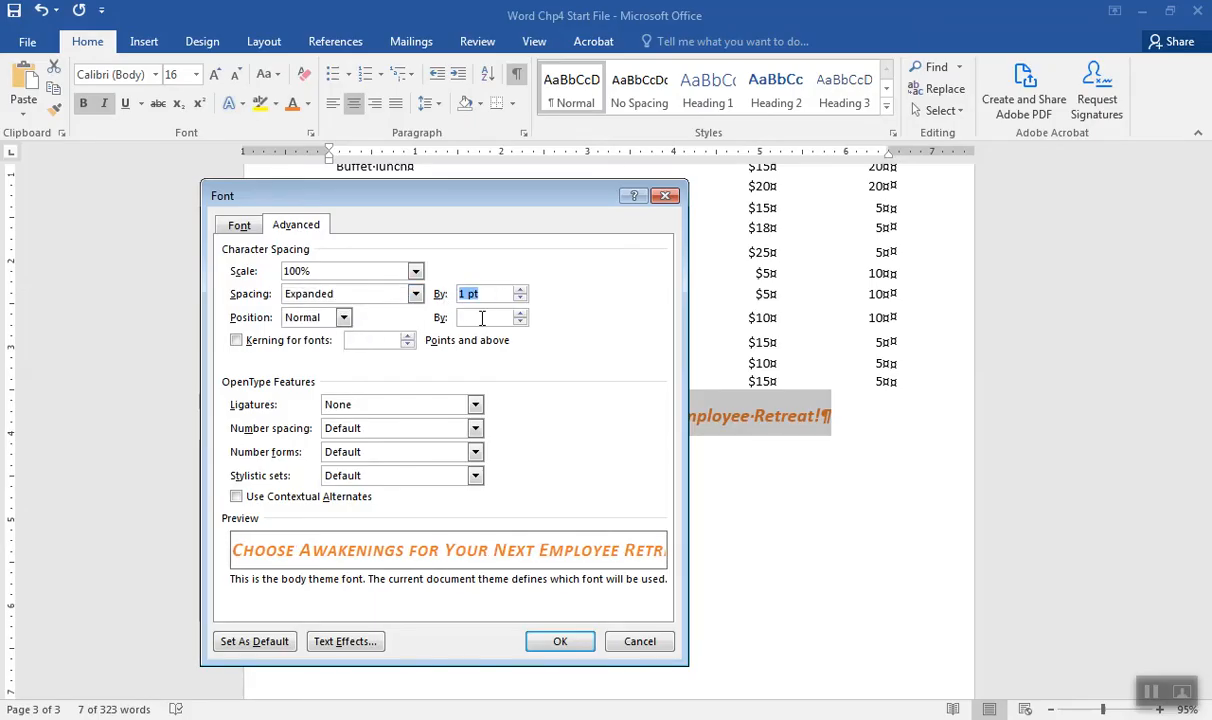
pyautogui.write('2')
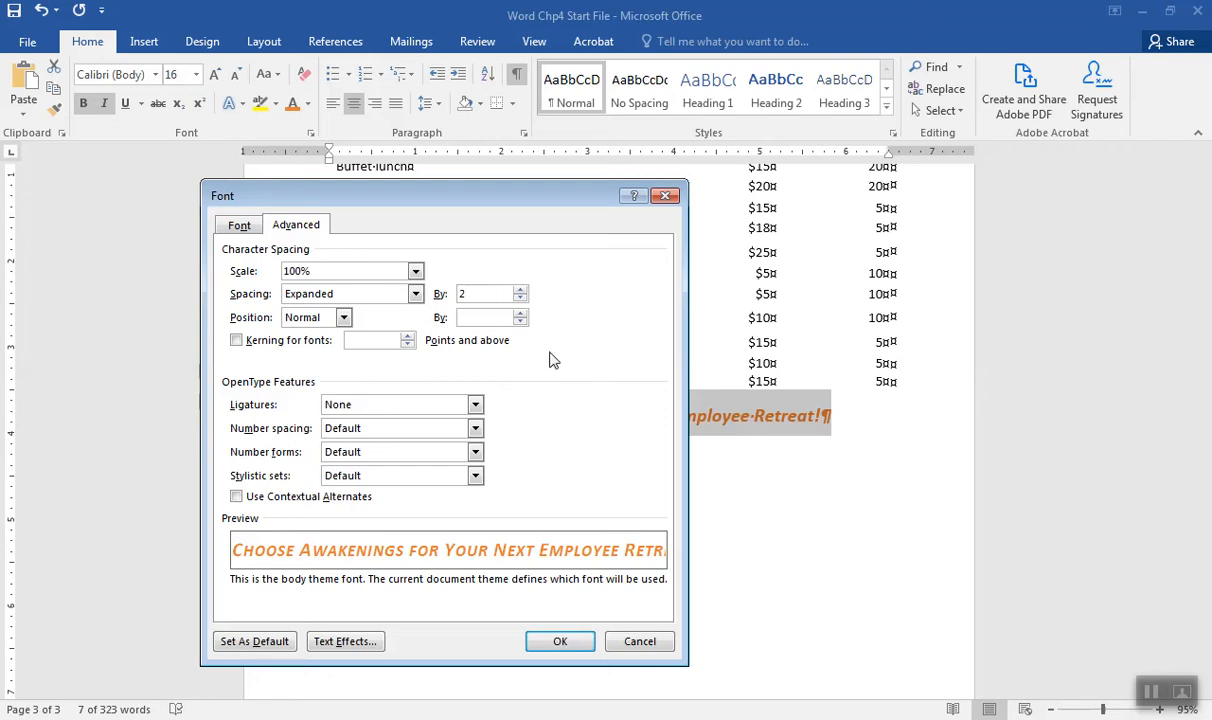
pyautogui.click(556, 642)
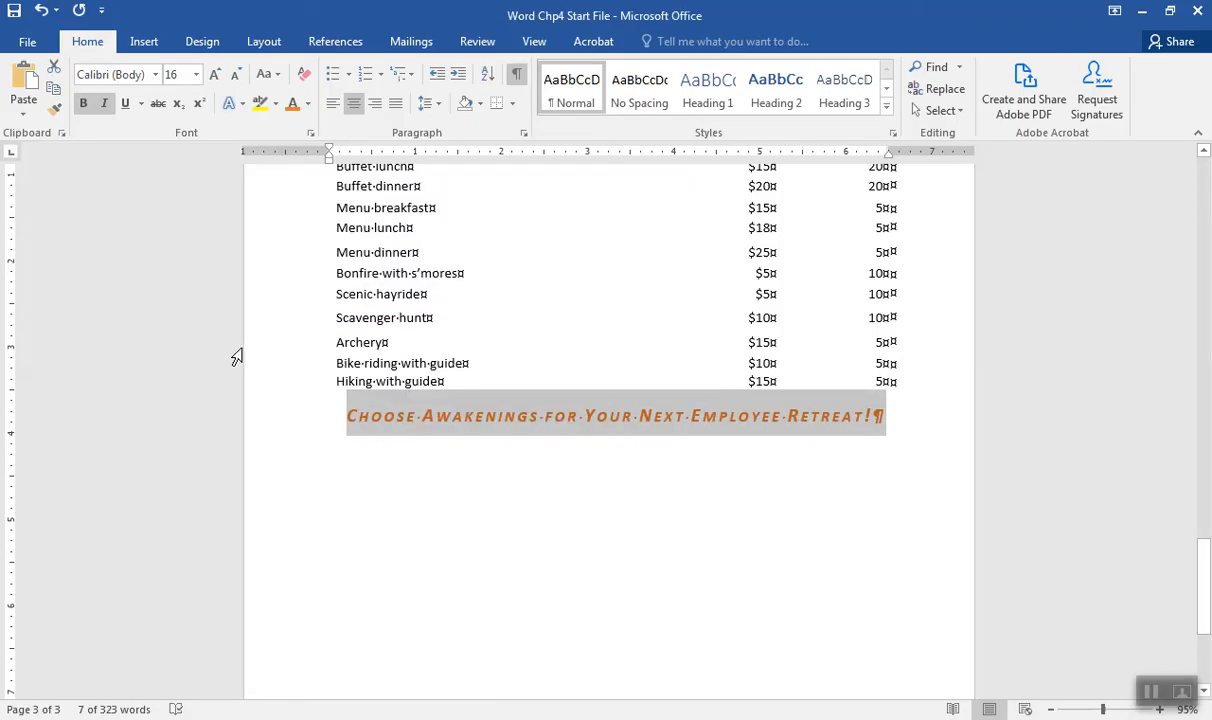
# Save the document in My Documents under the name "Sales Proposal - Awakenings" as a Word Document.
pyautogui.click(27, 44)
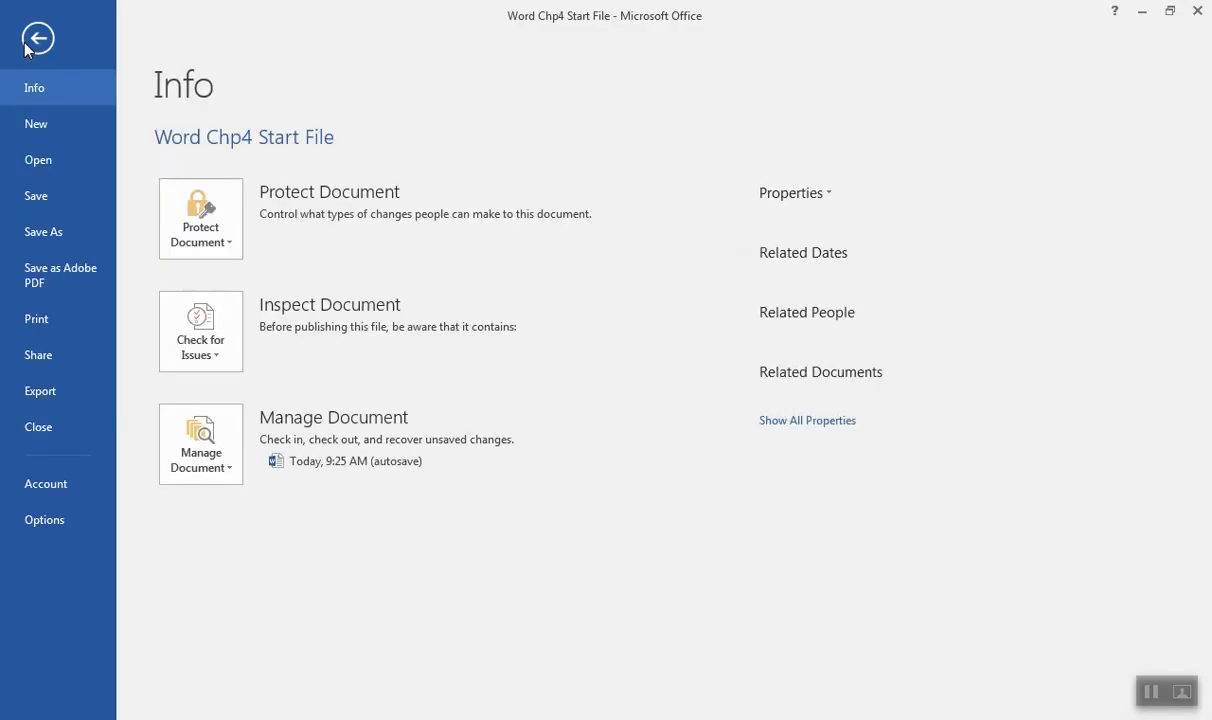
pyautogui.click(58, 233)
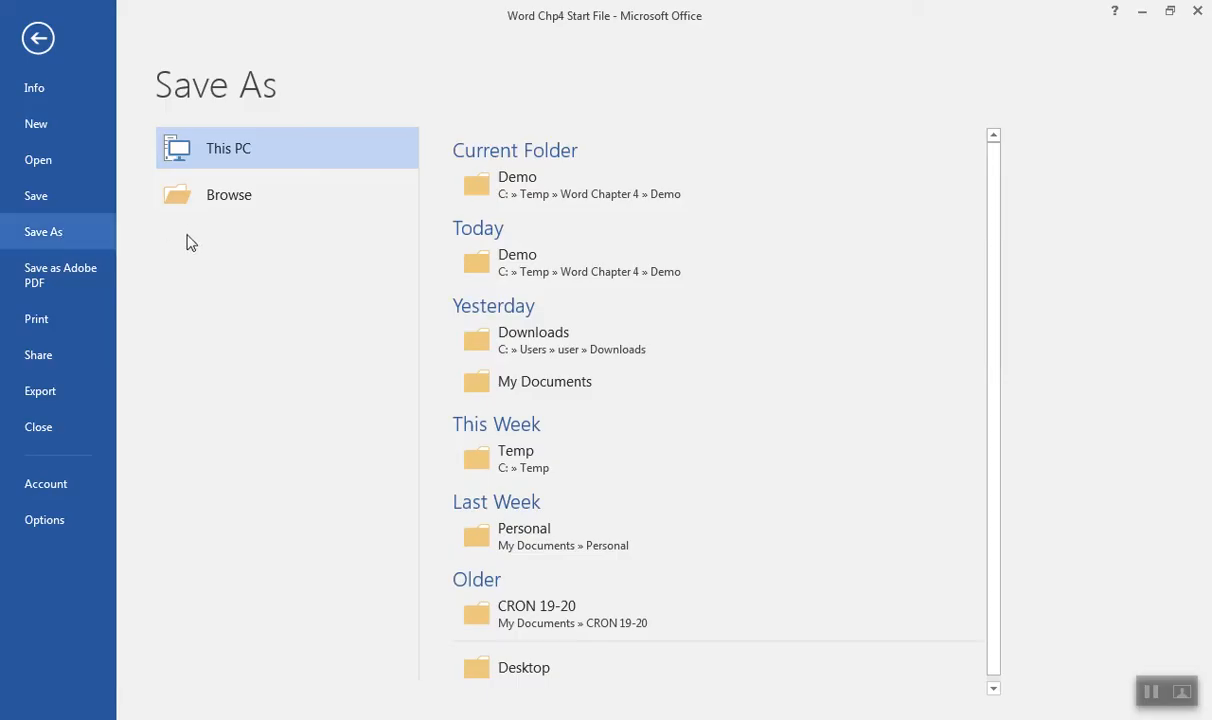
pyautogui.click(533, 381)
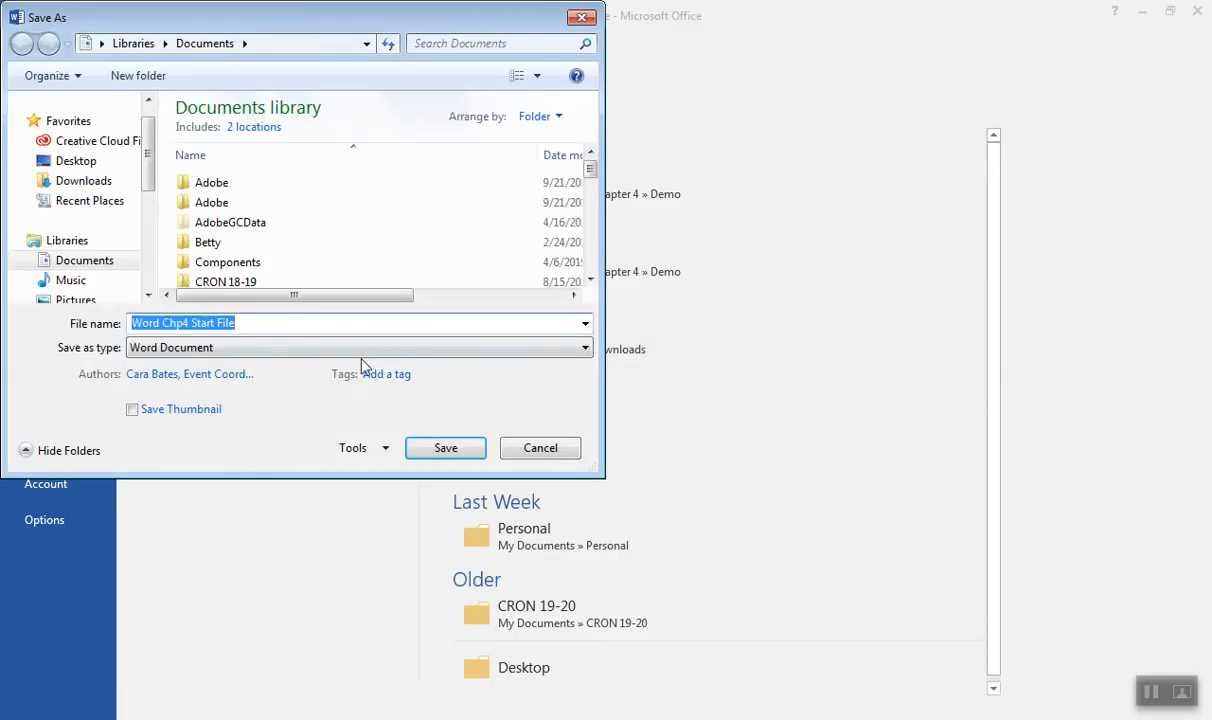
pyautogui.write('S')
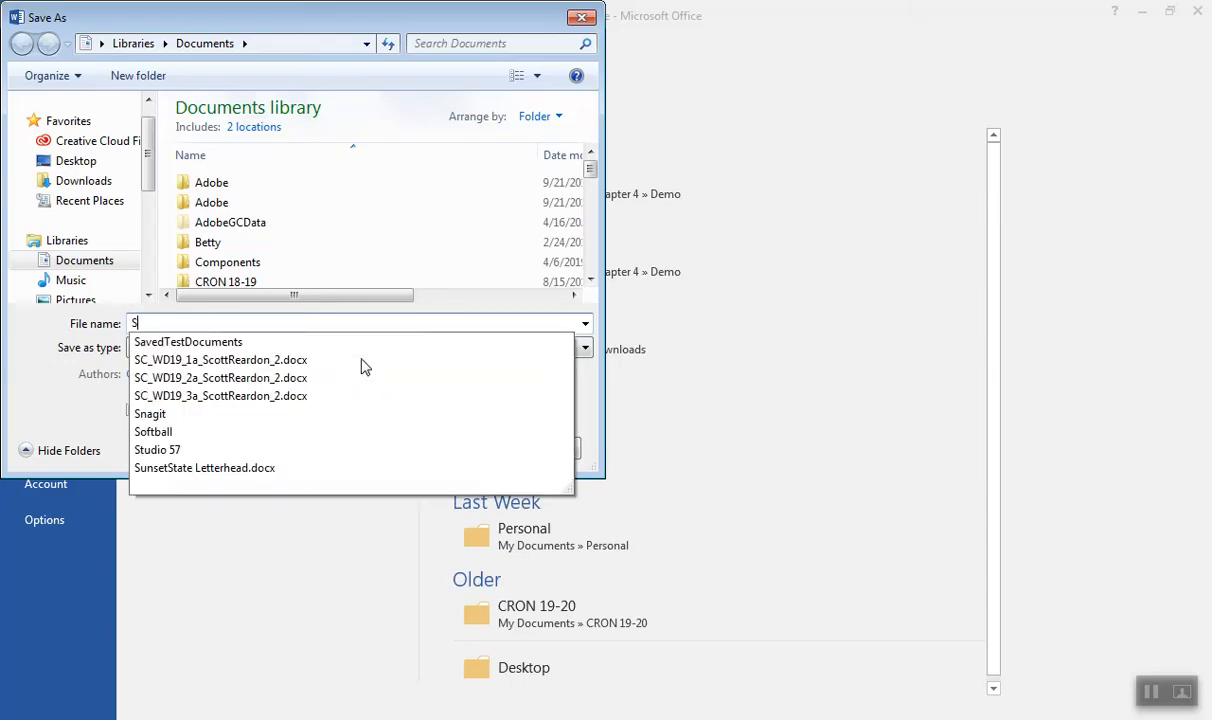
pyautogui.write('ales Proposal')
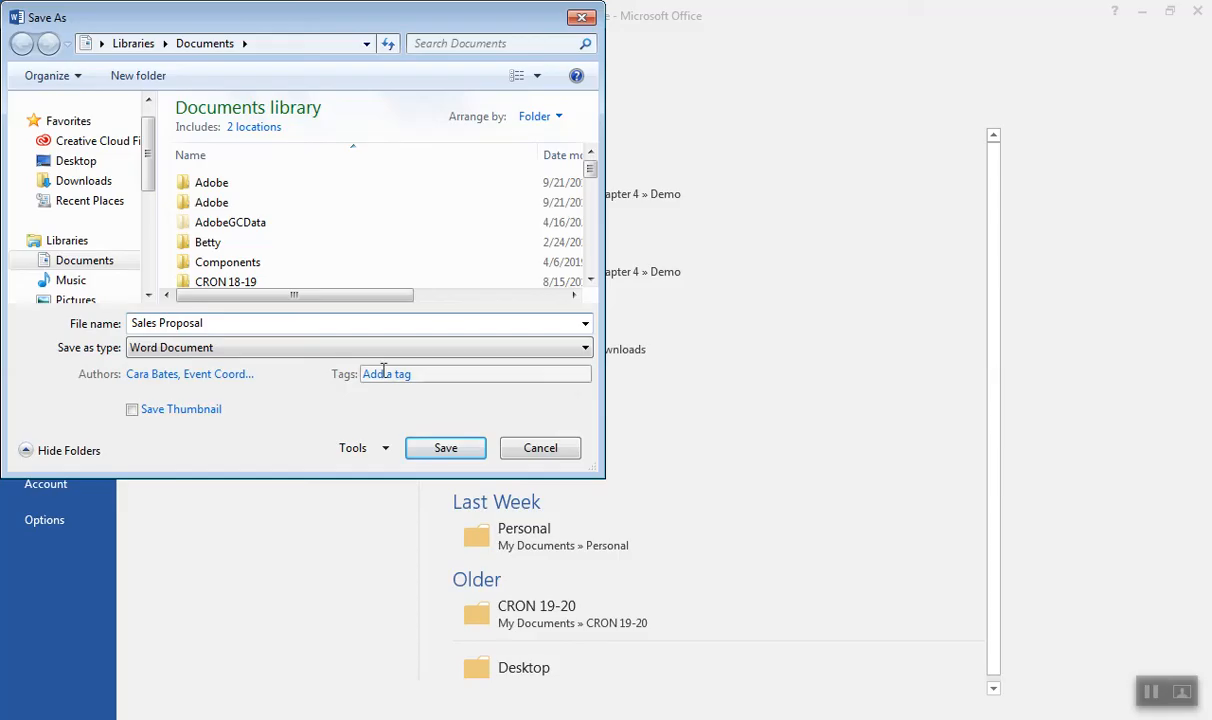
pyautogui.write(' - Awakenings')
pyautogui.click(448, 450)
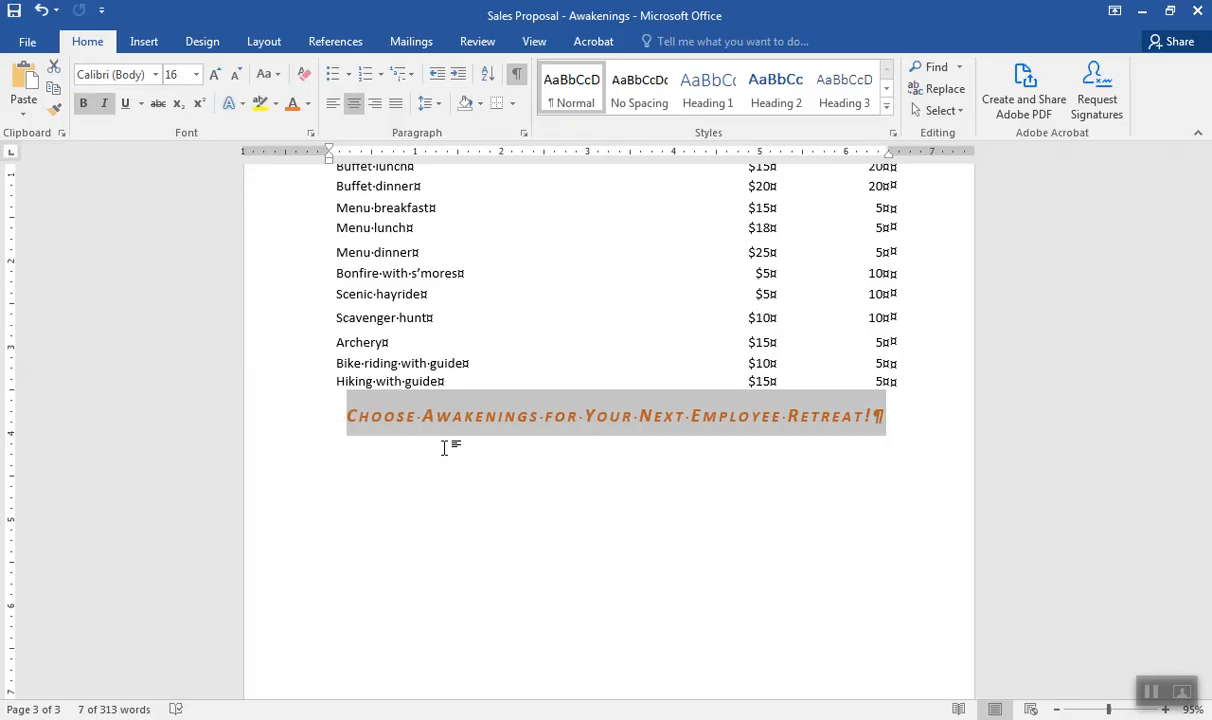
# Apply arrow bullets to the four paragraphs under the Facility heading, from Buildings through Grounds.
pyautogui.moveTo(1206, 558); pyautogui.dragTo(1171, 381)
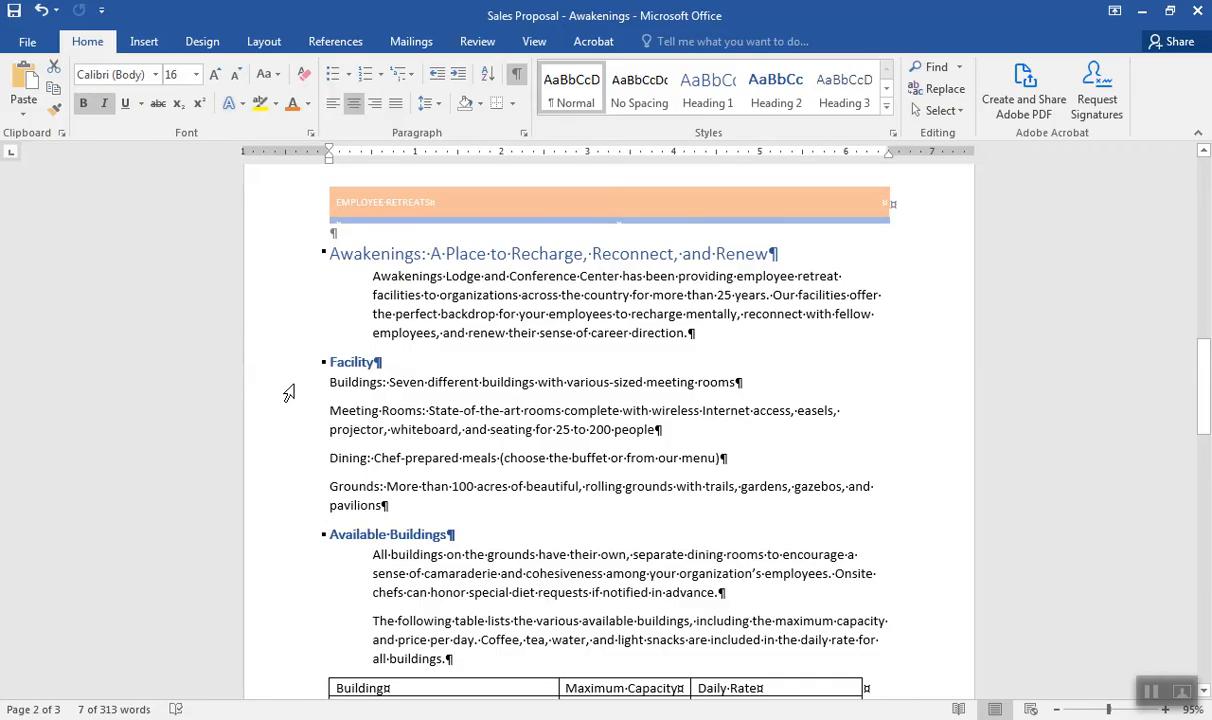
pyautogui.moveTo(278, 430); pyautogui.dragTo(277, 406)
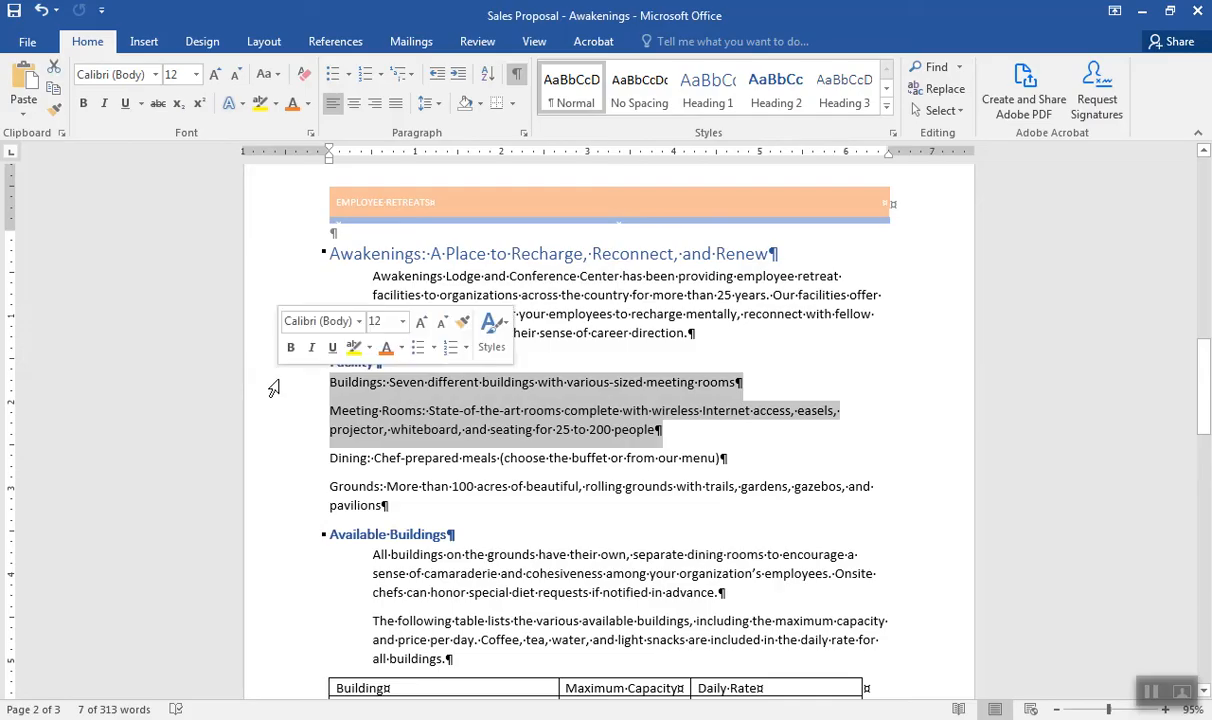
pyautogui.click(277, 429)
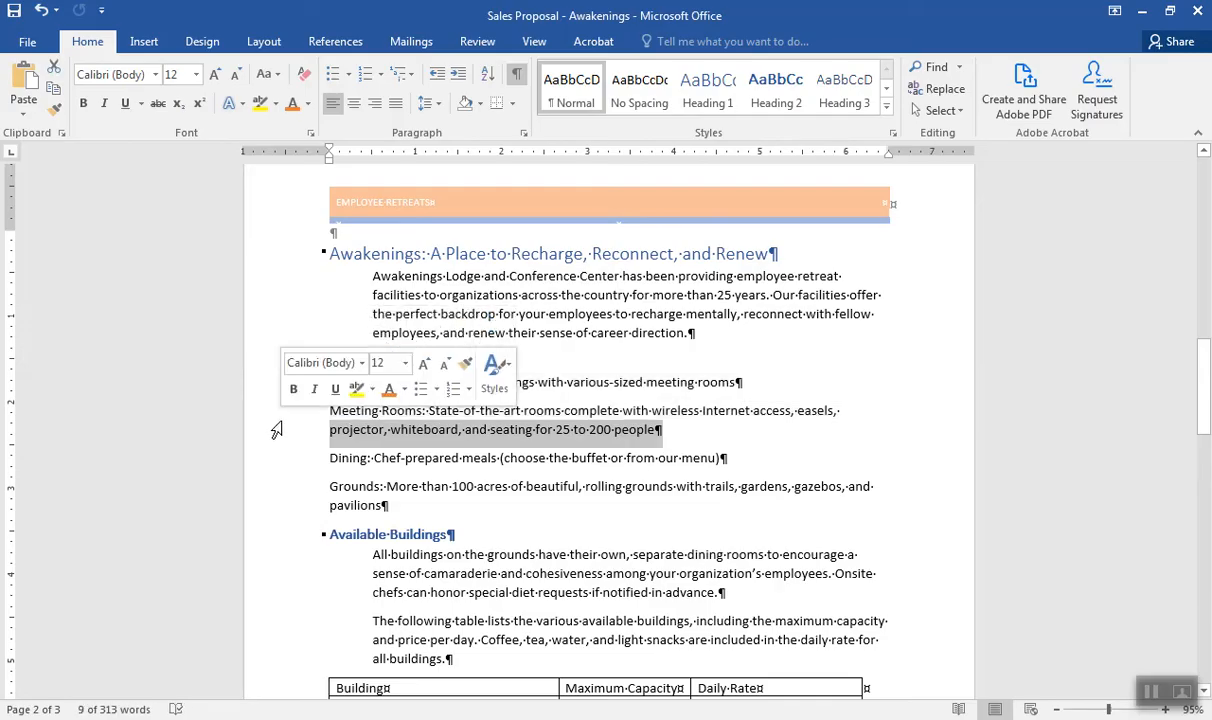
pyautogui.click(546, 360)
pyautogui.moveTo(258, 383); pyautogui.dragTo(257, 505)
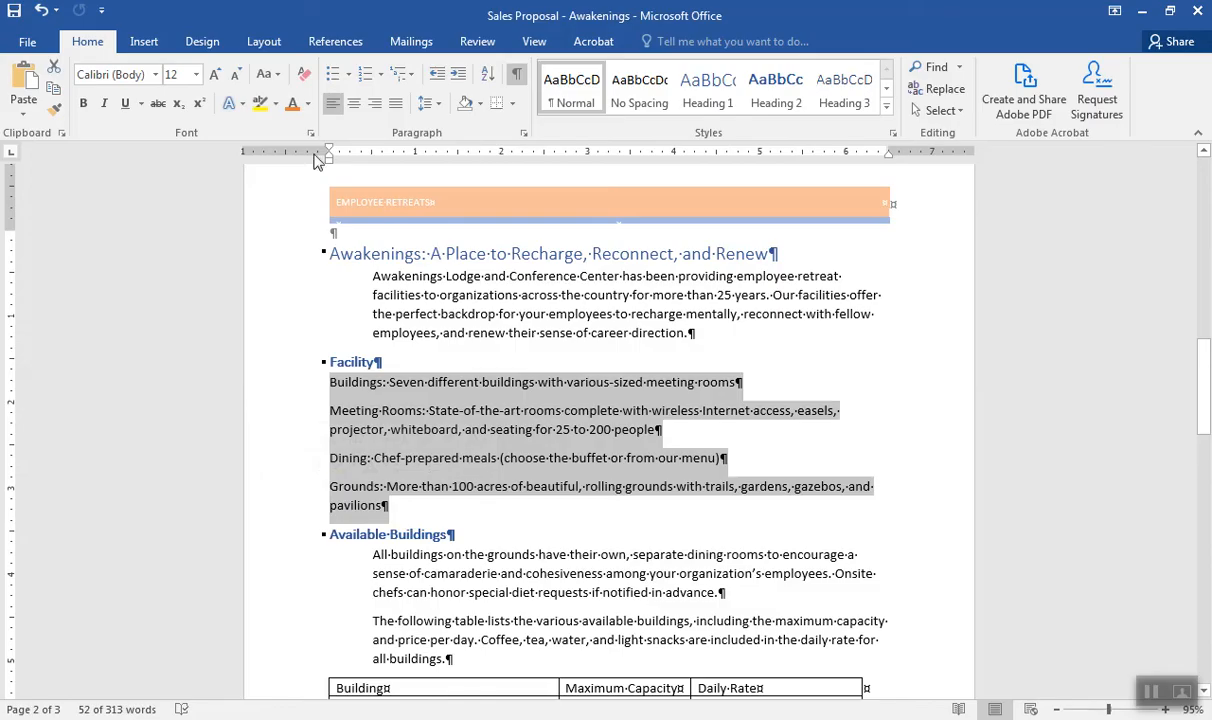
pyautogui.click(349, 82)
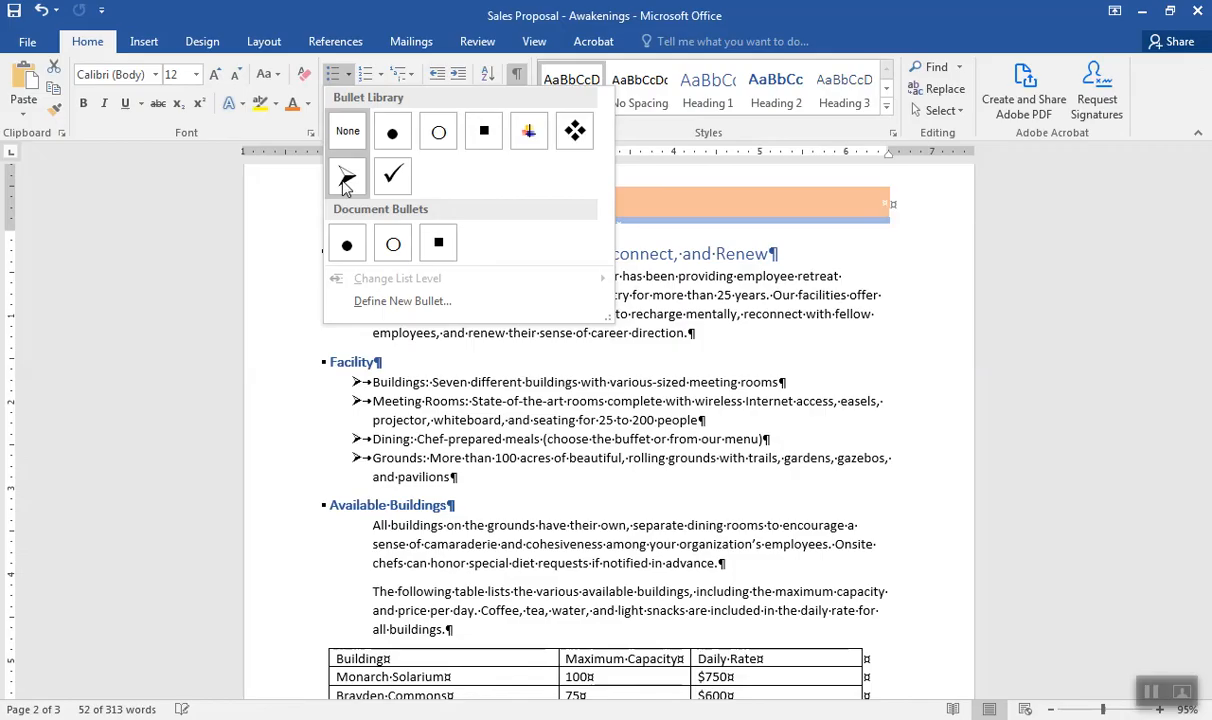
pyautogui.click(345, 178)
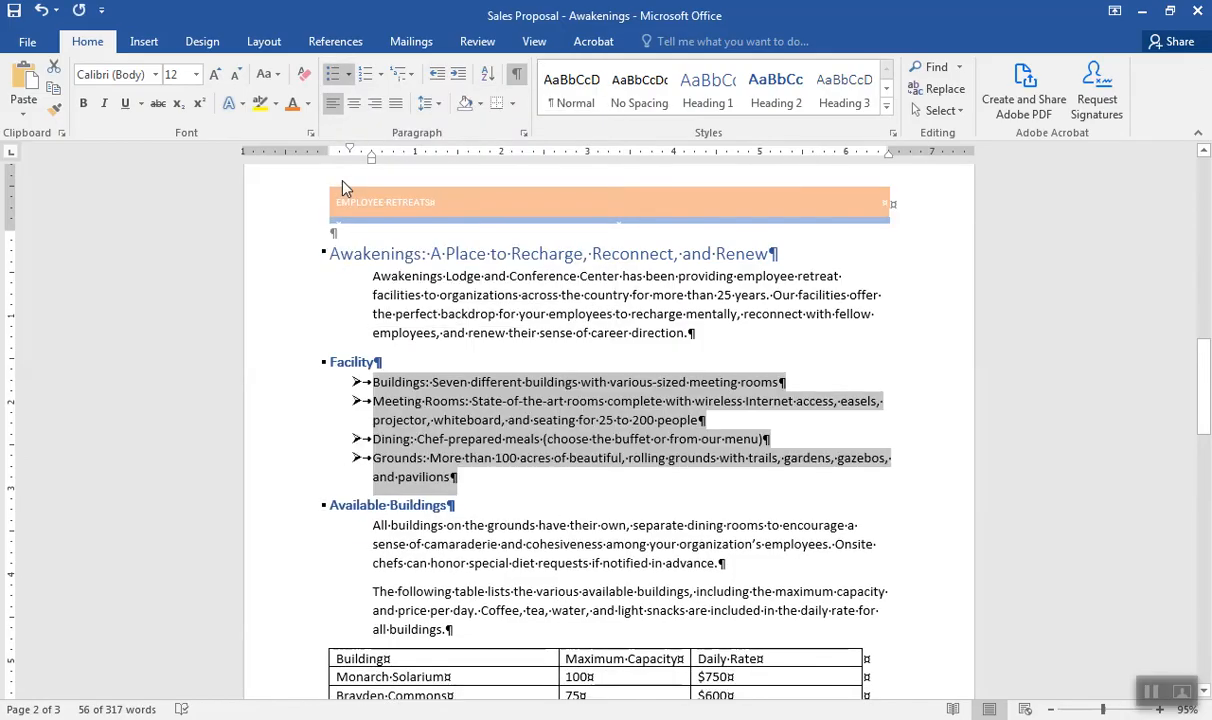
# Define a new bullet for the selected Facility list that keeps the arrow symbol but uses the orange theme font color.
pyautogui.click(349, 78)
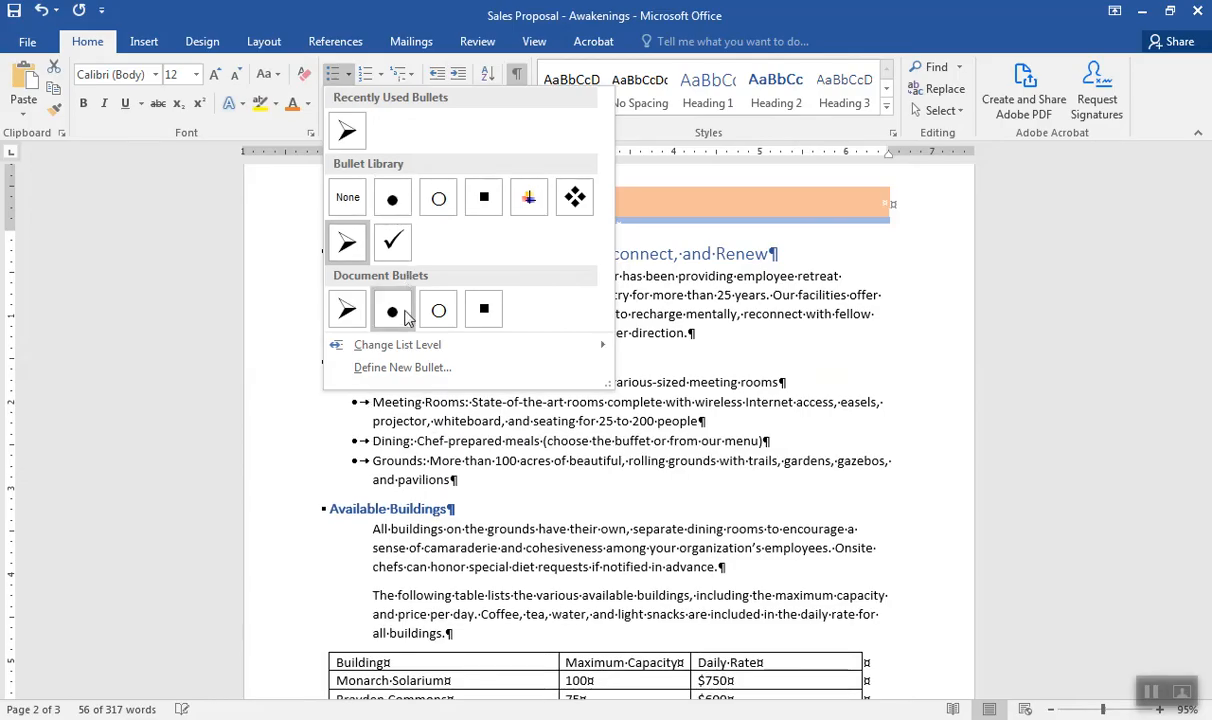
pyautogui.click(403, 368)
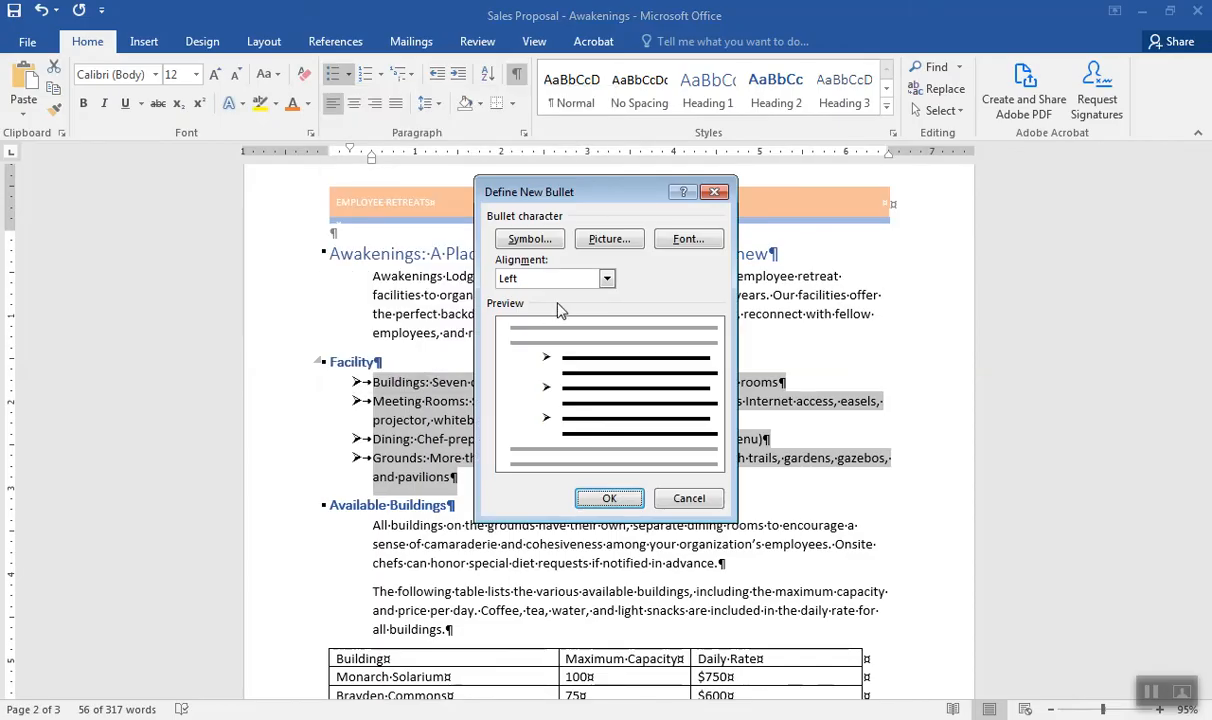
pyautogui.click(687, 243)
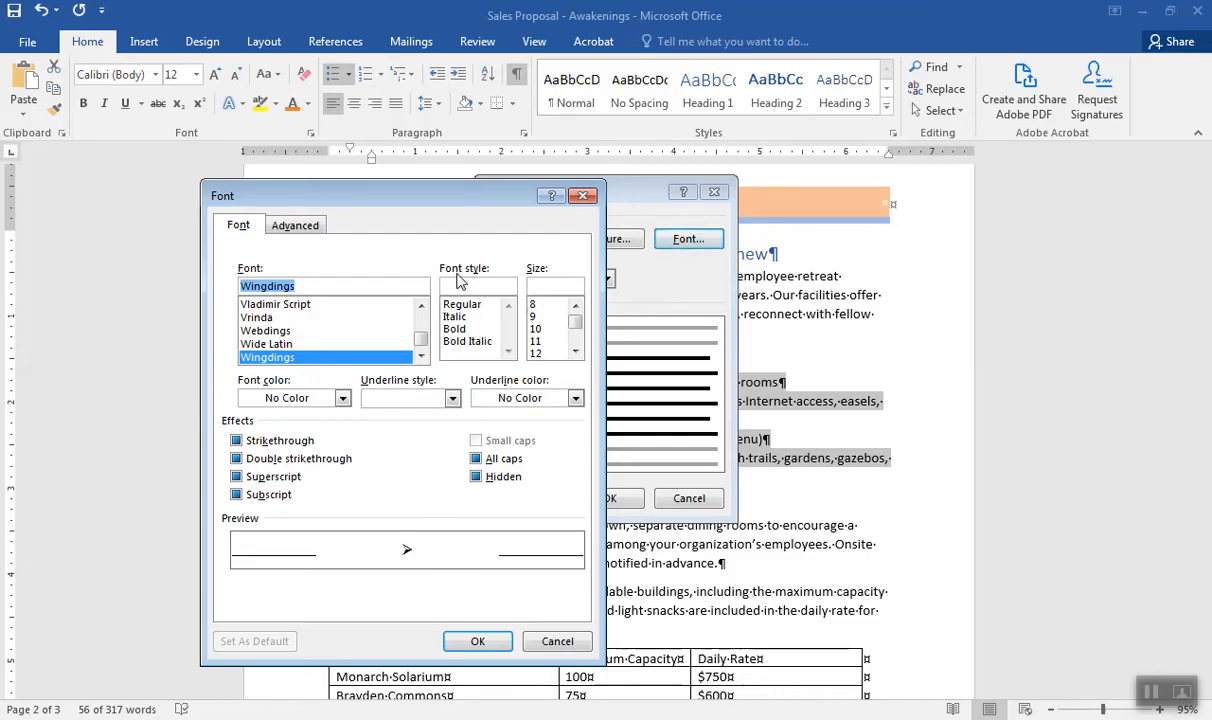
pyautogui.click(342, 398)
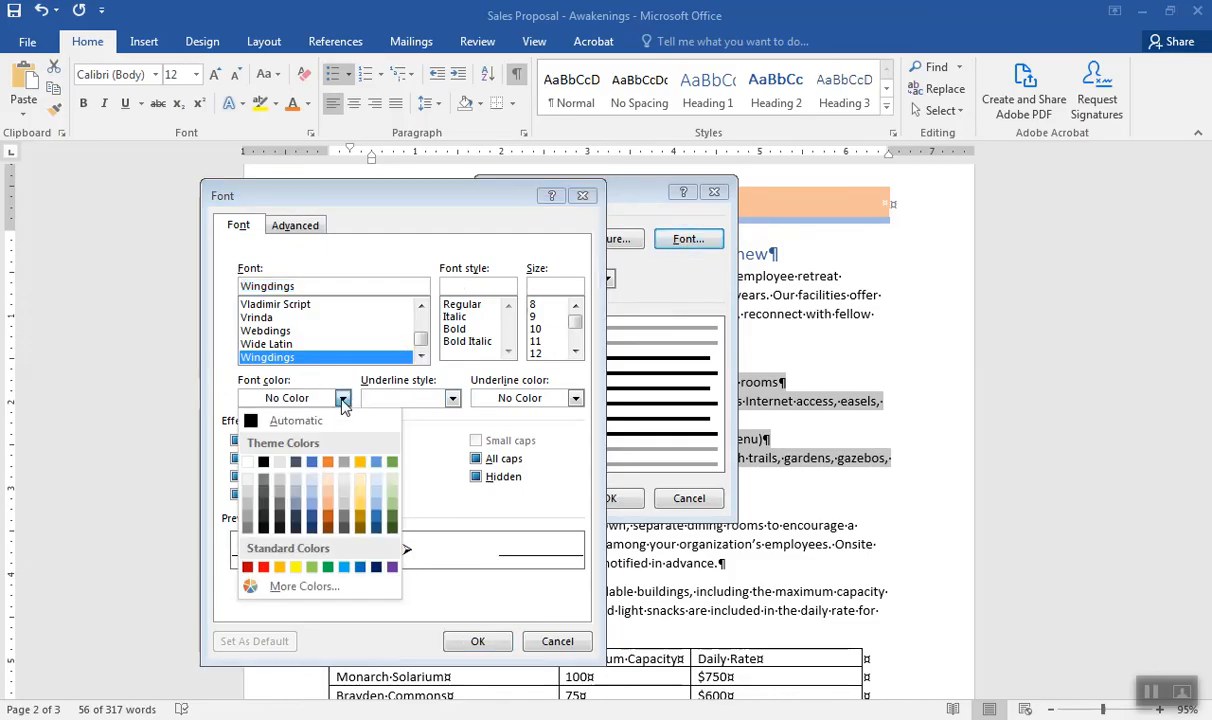
pyautogui.click(325, 464)
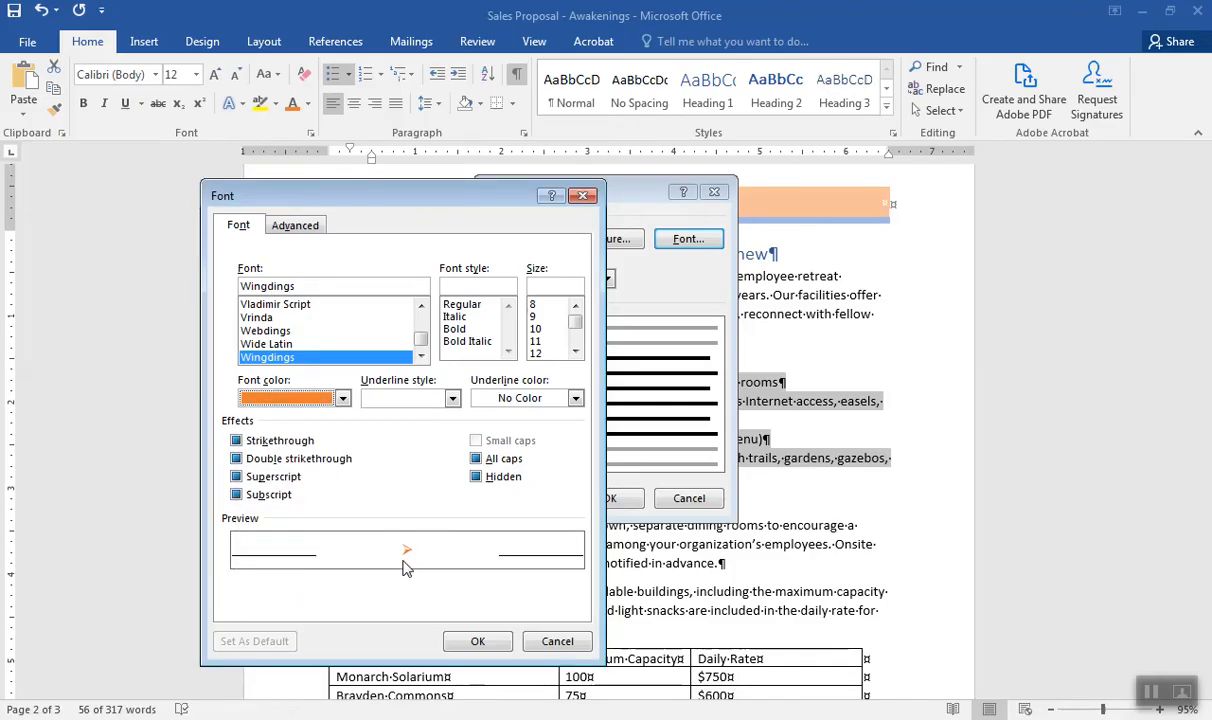
pyautogui.click(470, 642)
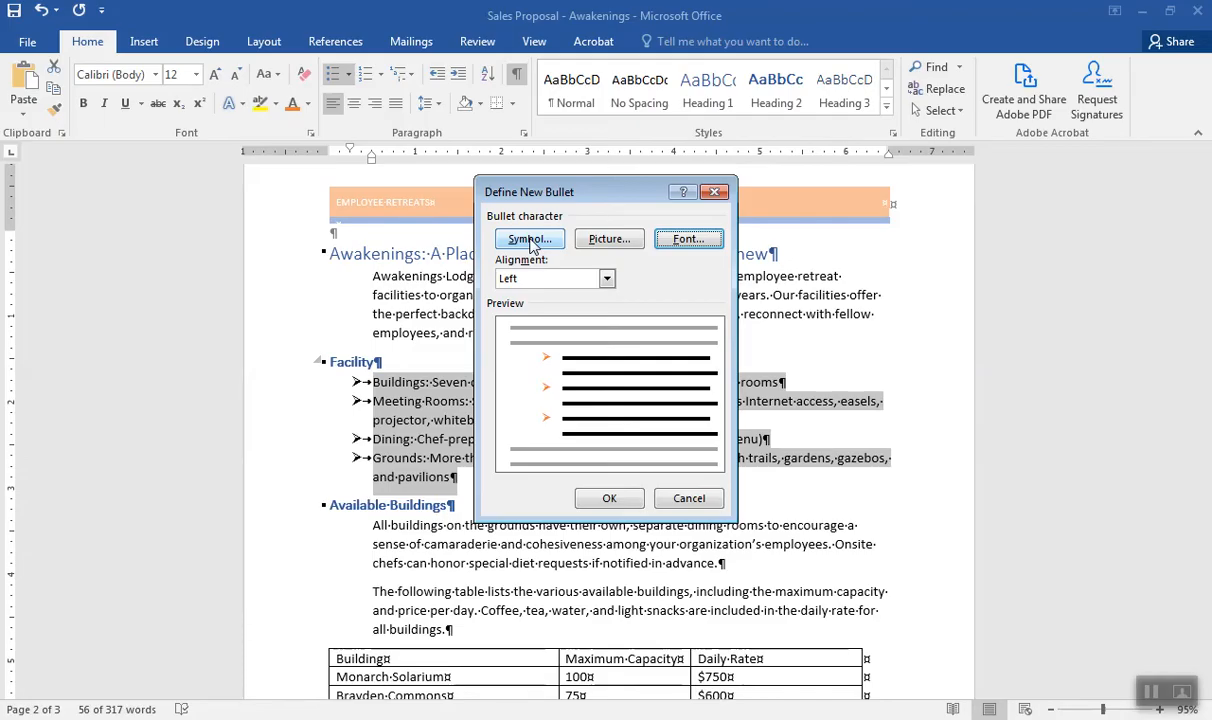
pyautogui.click(606, 500)
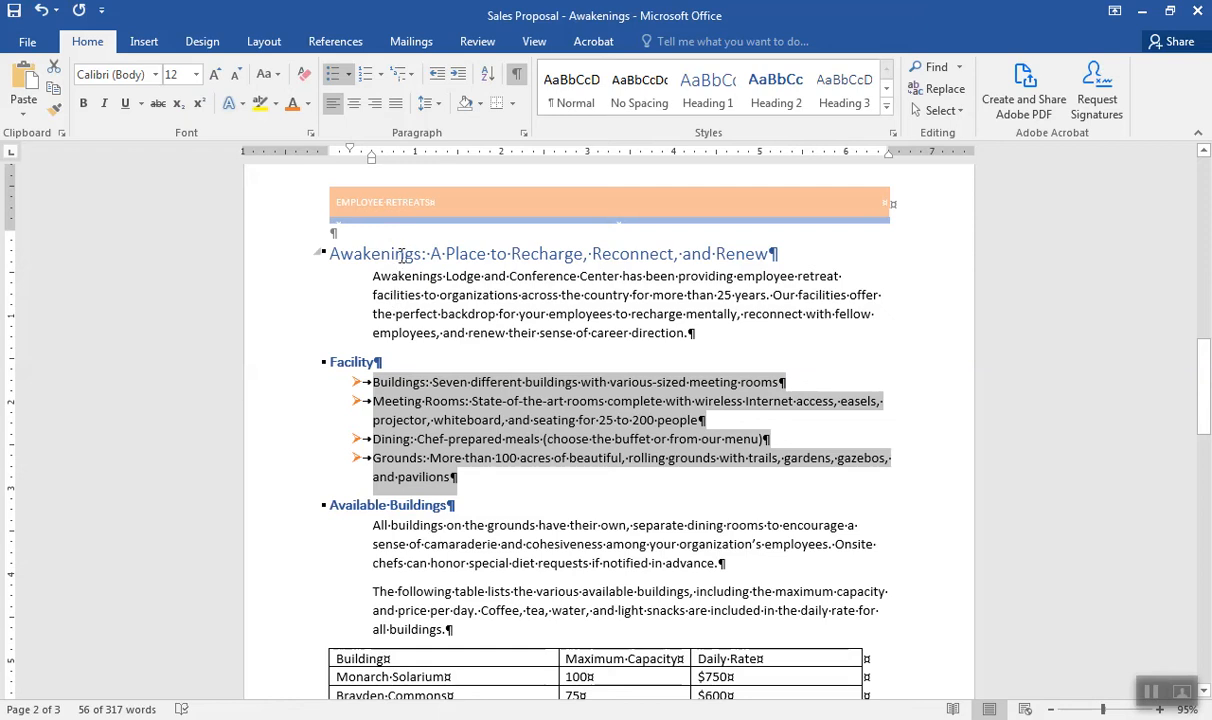
# Increase the Facility bullet list's left indent once and move its right indent to the 6-inch mark.
pyautogui.click(458, 77)
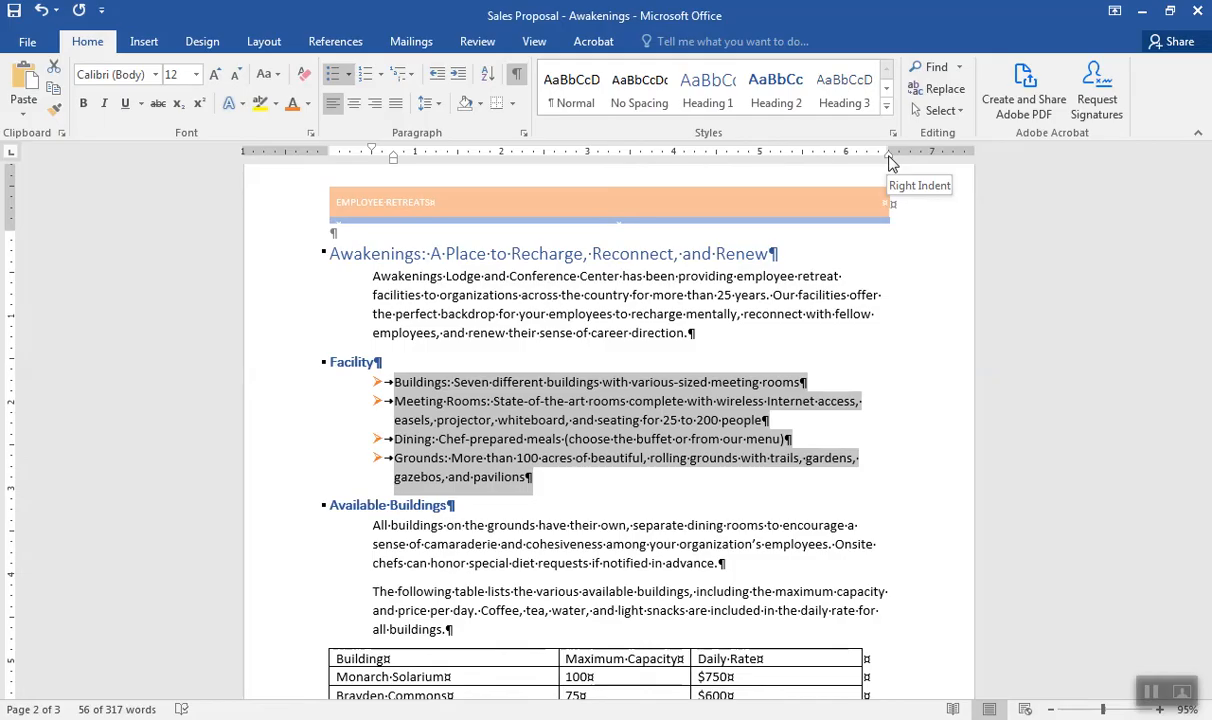
pyautogui.moveTo(892, 163); pyautogui.dragTo(848, 165)
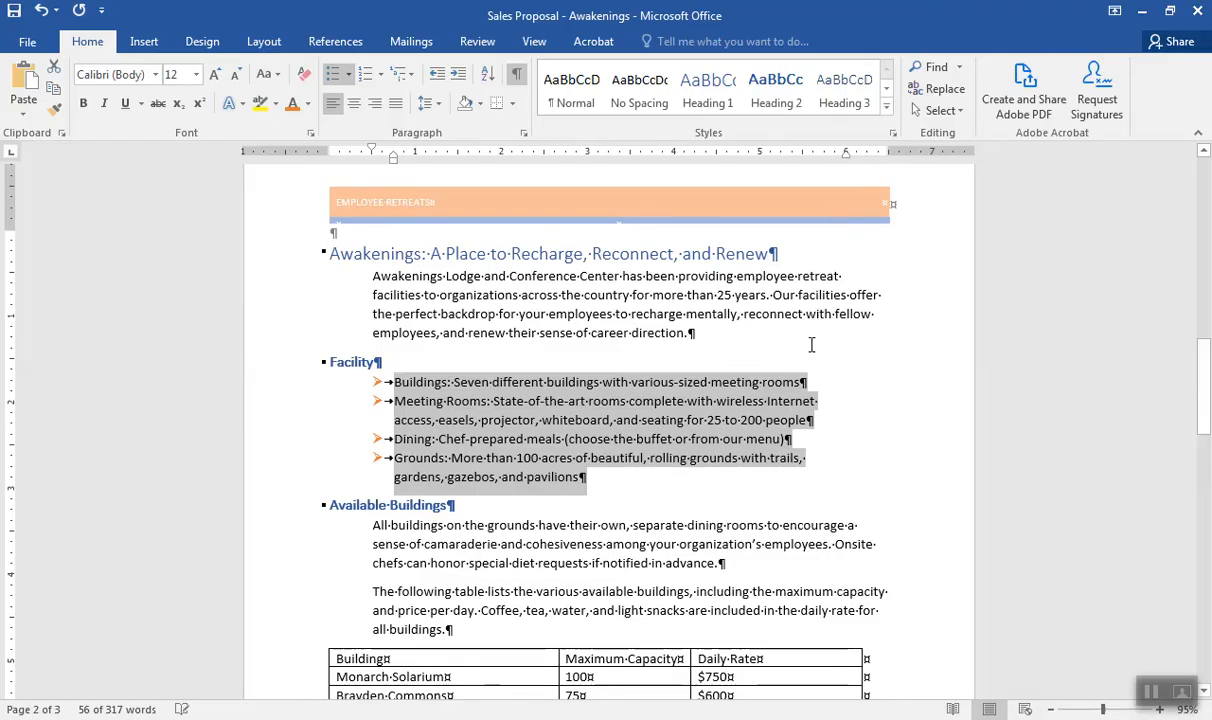
# Insert a page break directly before the Team Building Activities heading.
pyautogui.moveTo(1208, 349); pyautogui.dragTo(1205, 466)
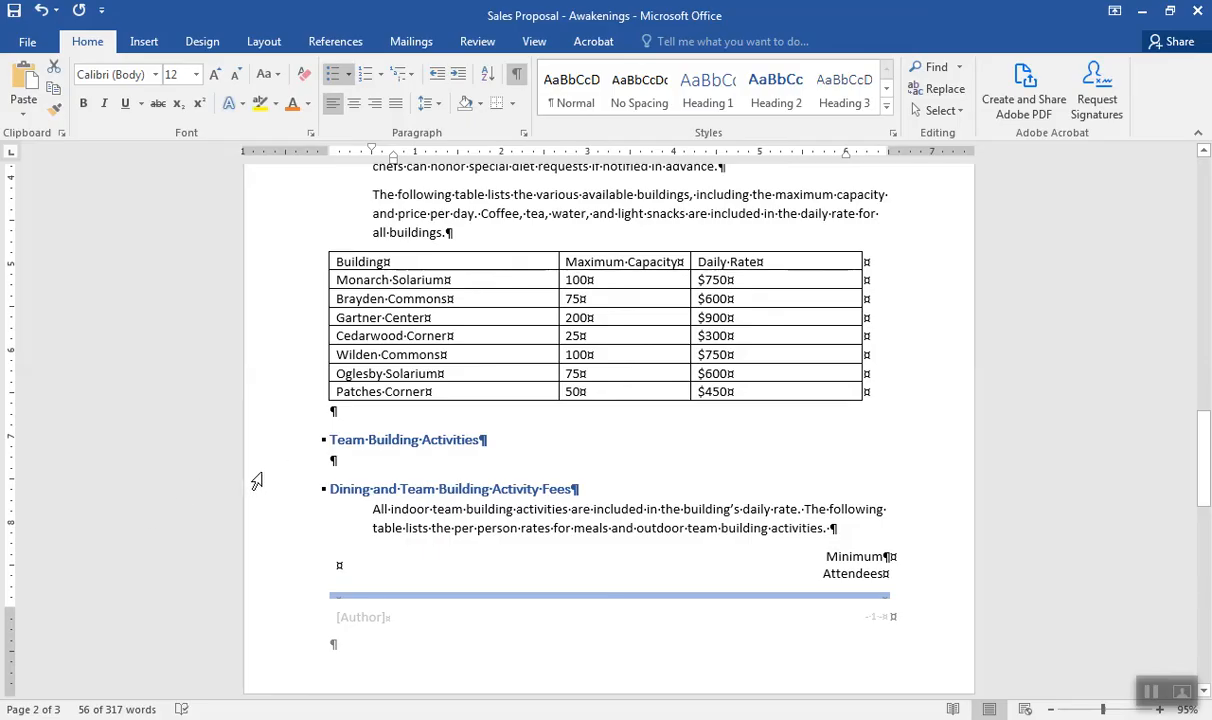
pyautogui.click(331, 437)
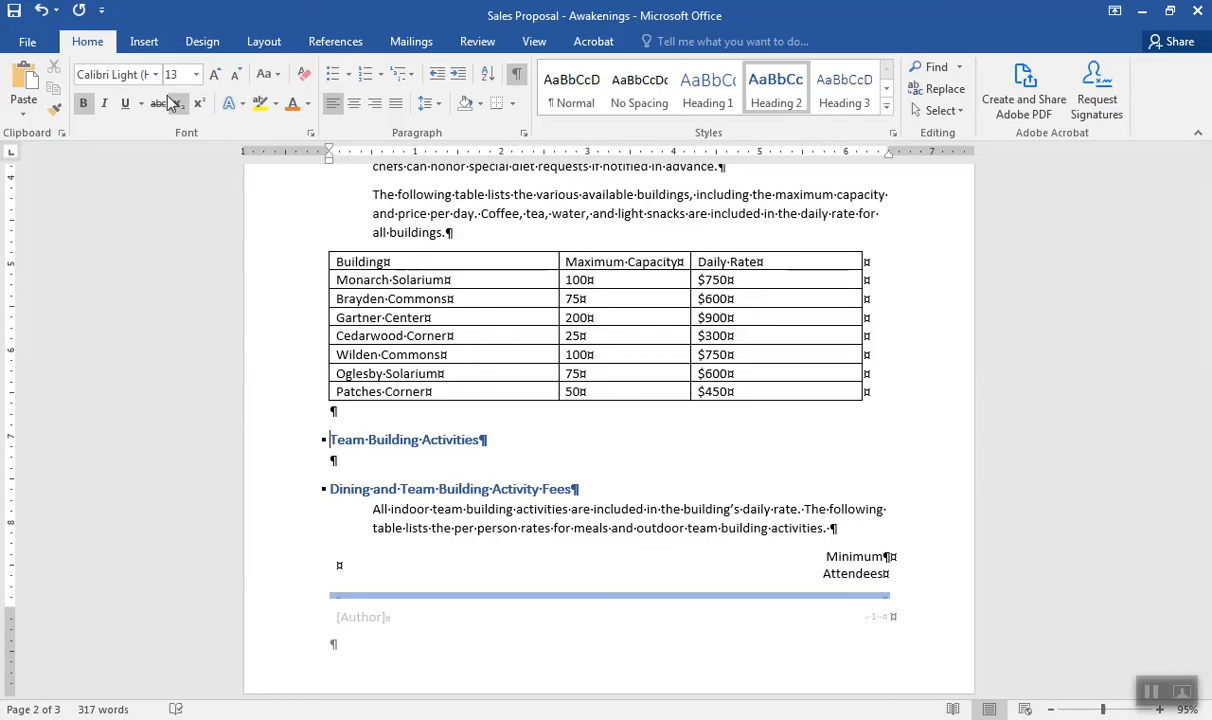
pyautogui.click(145, 45)
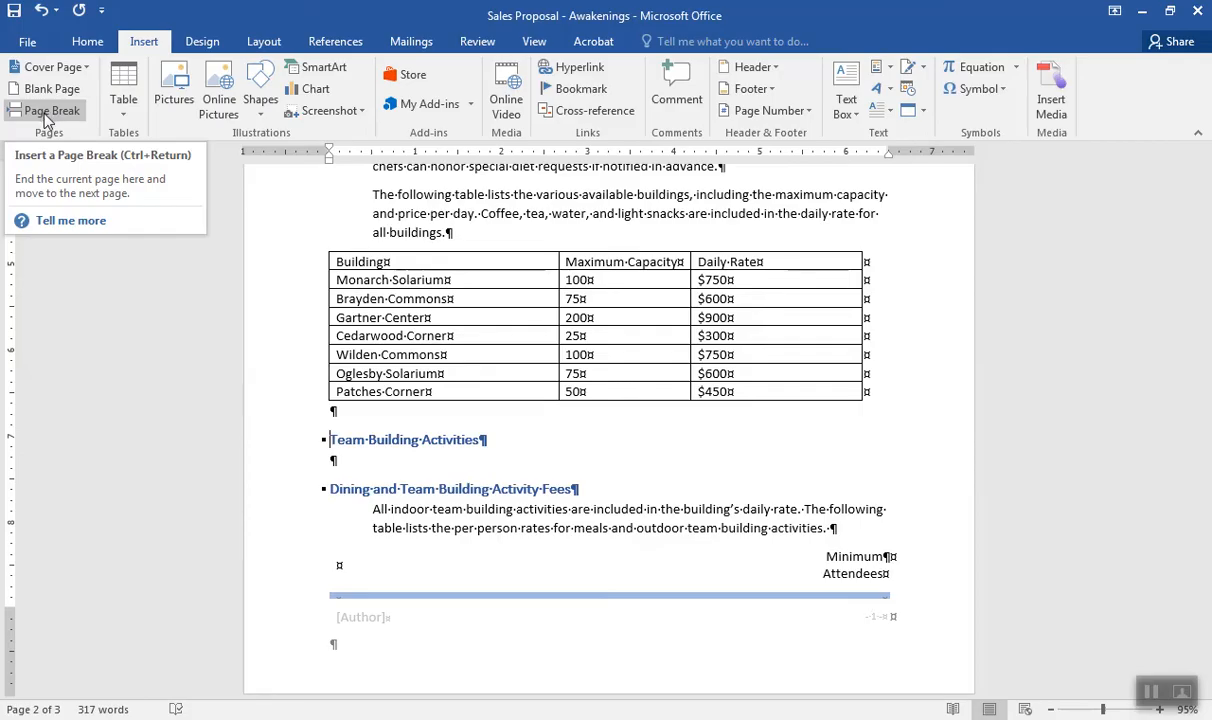
pyautogui.click(45, 112)
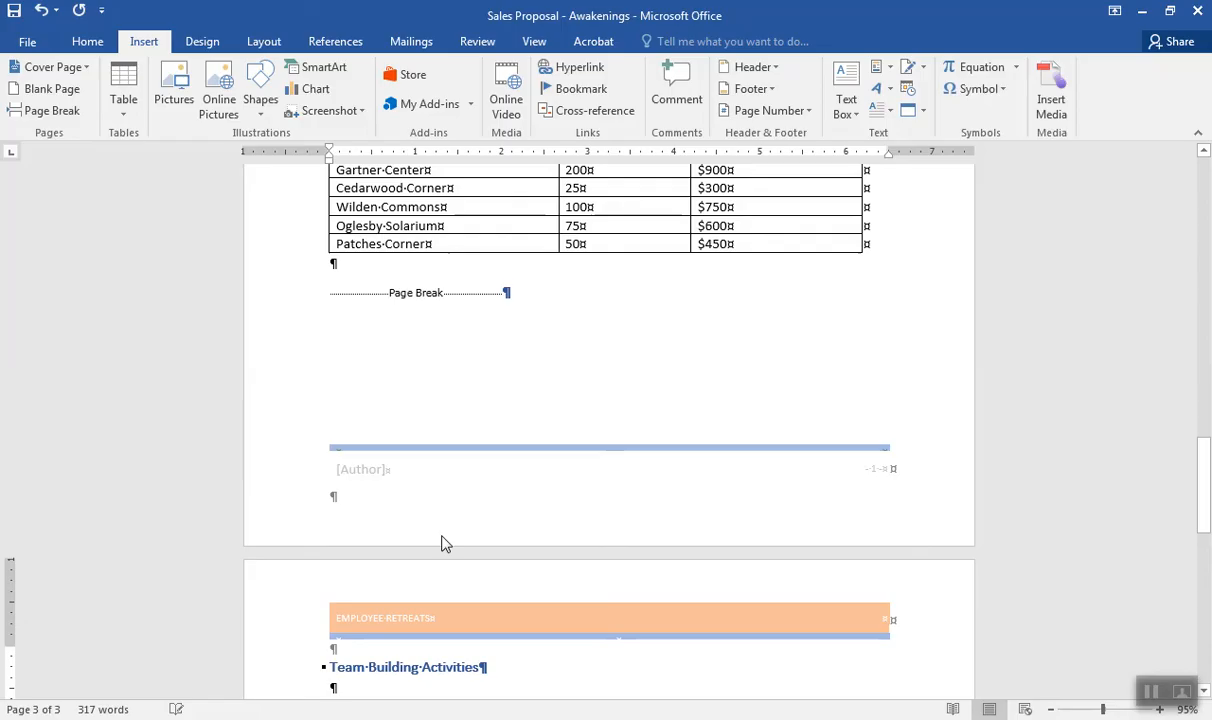
# Apply the multilevel list with diamond, arrow and square bullets in the fees table's first cell and increase its indent.
pyautogui.moveTo(1205, 480)
pyautogui.mouseDown()
pyautogui.moveTo(1201, 643)
pyautogui.moveTo(1180, 474)
pyautogui.moveTo(1190, 464)
pyautogui.mouseUp()
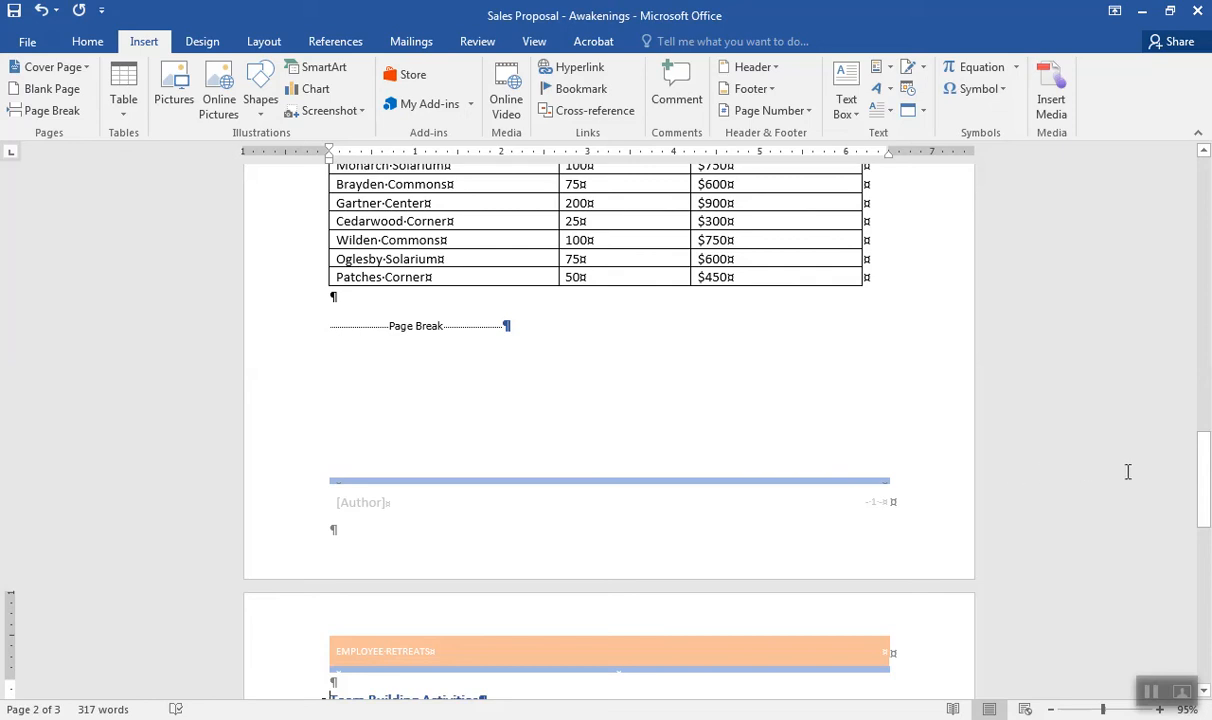
pyautogui.moveTo(1199, 468); pyautogui.dragTo(1205, 509)
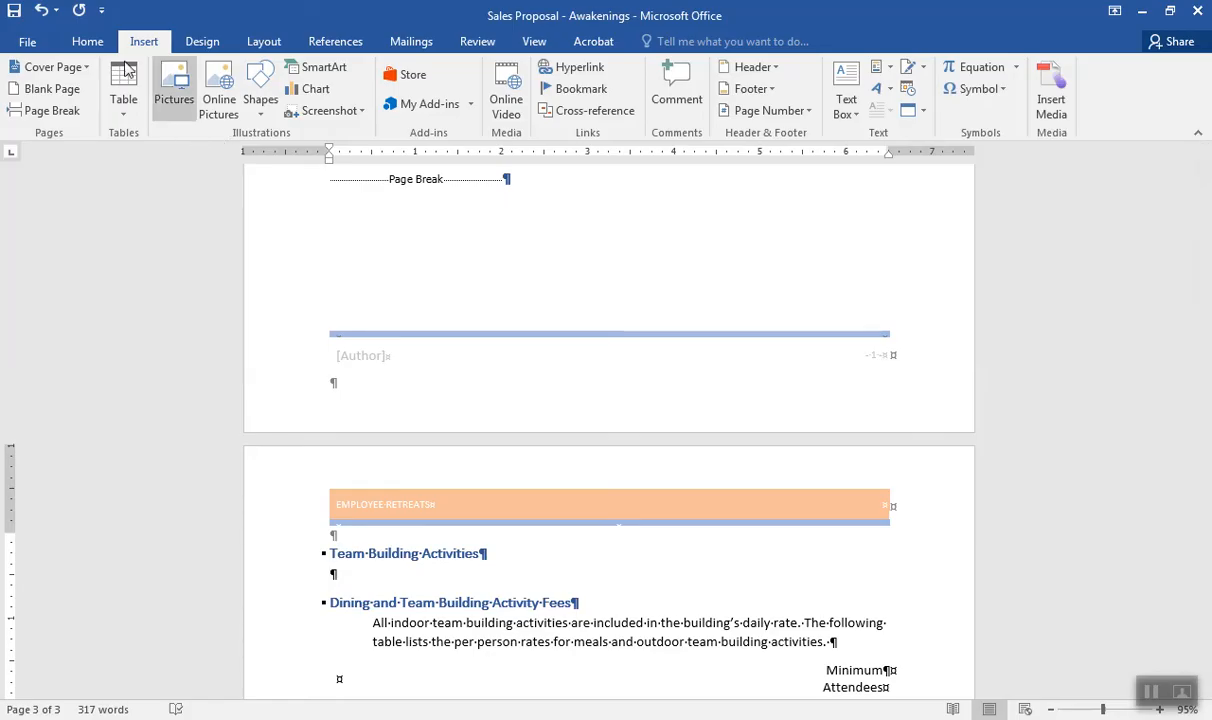
pyautogui.click(92, 46)
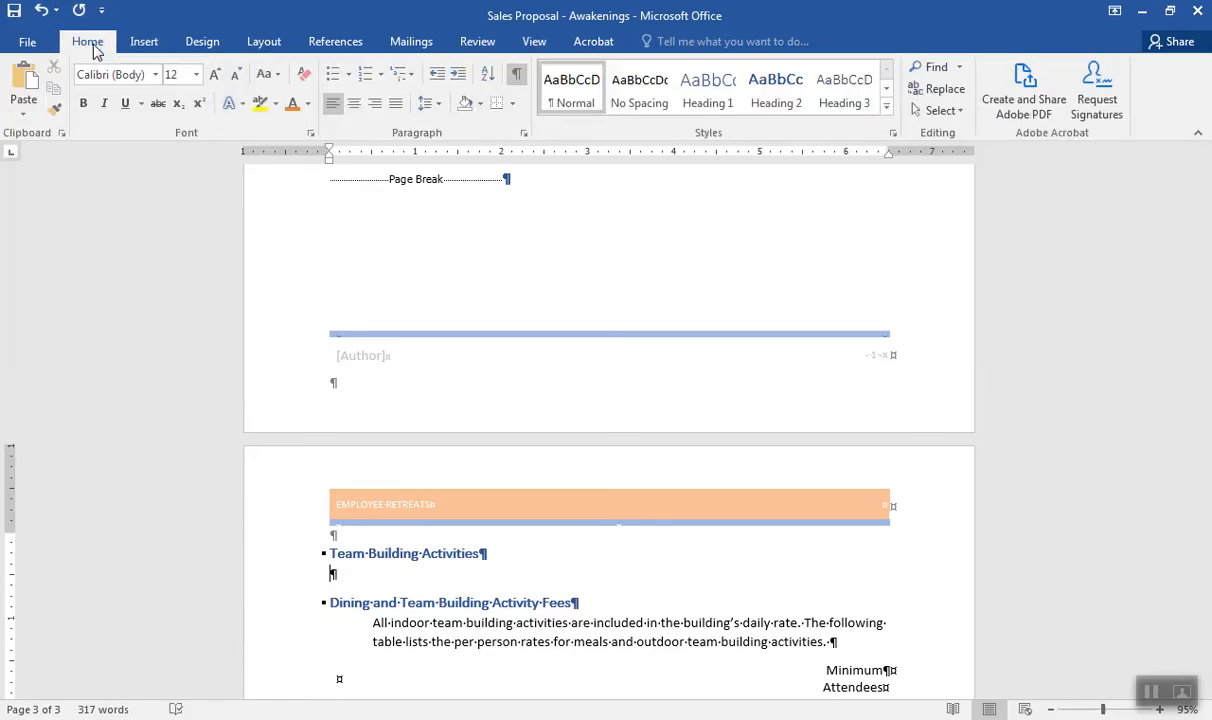
pyautogui.click(411, 80)
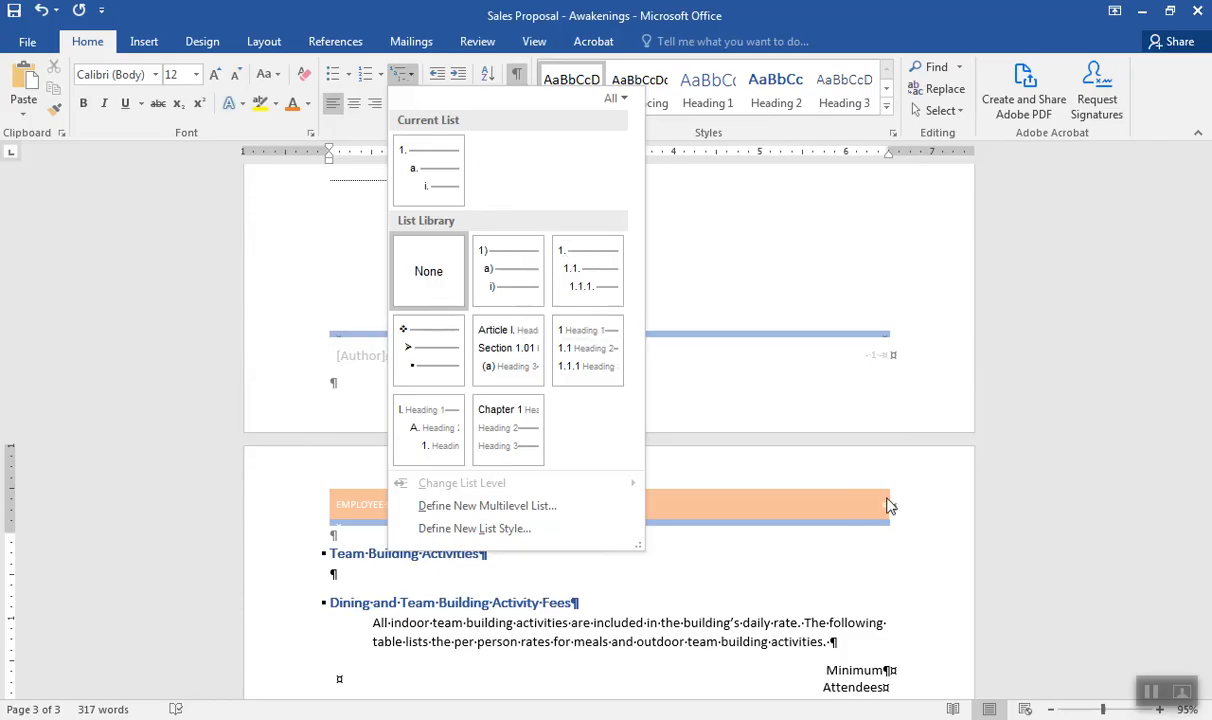
pyautogui.click(1151, 691)
pyautogui.click(648, 670)
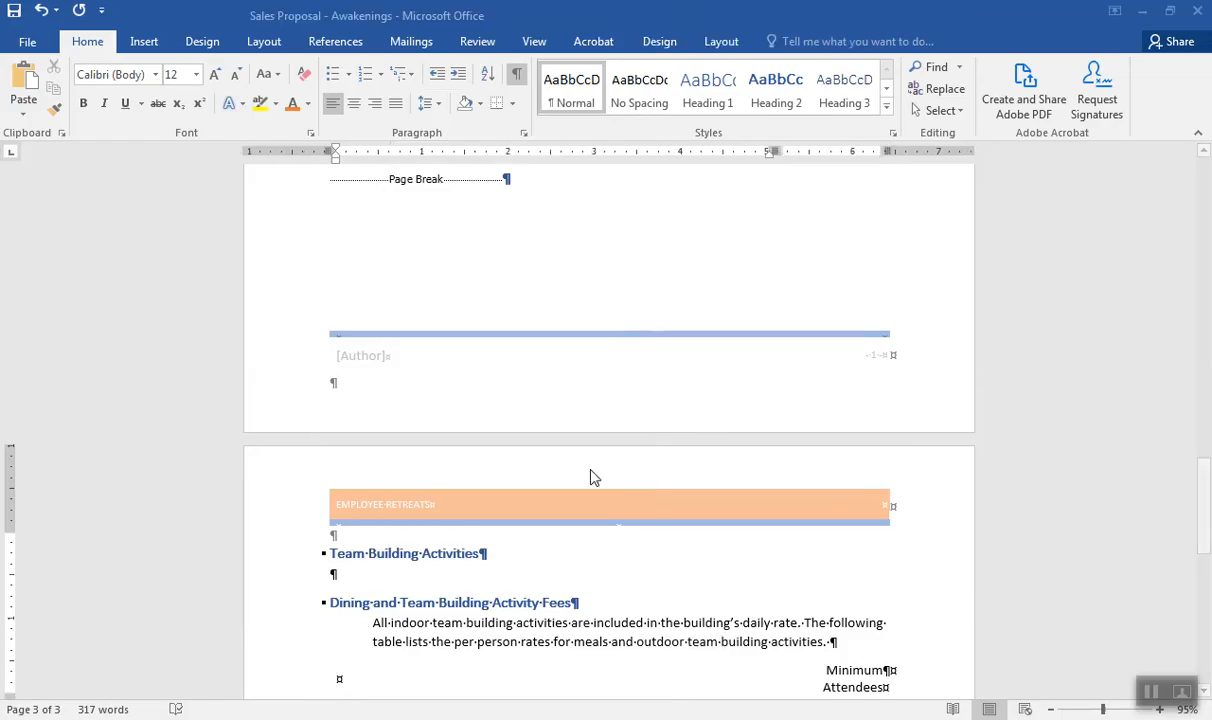
pyautogui.click(404, 78)
pyautogui.moveTo(419, 333)
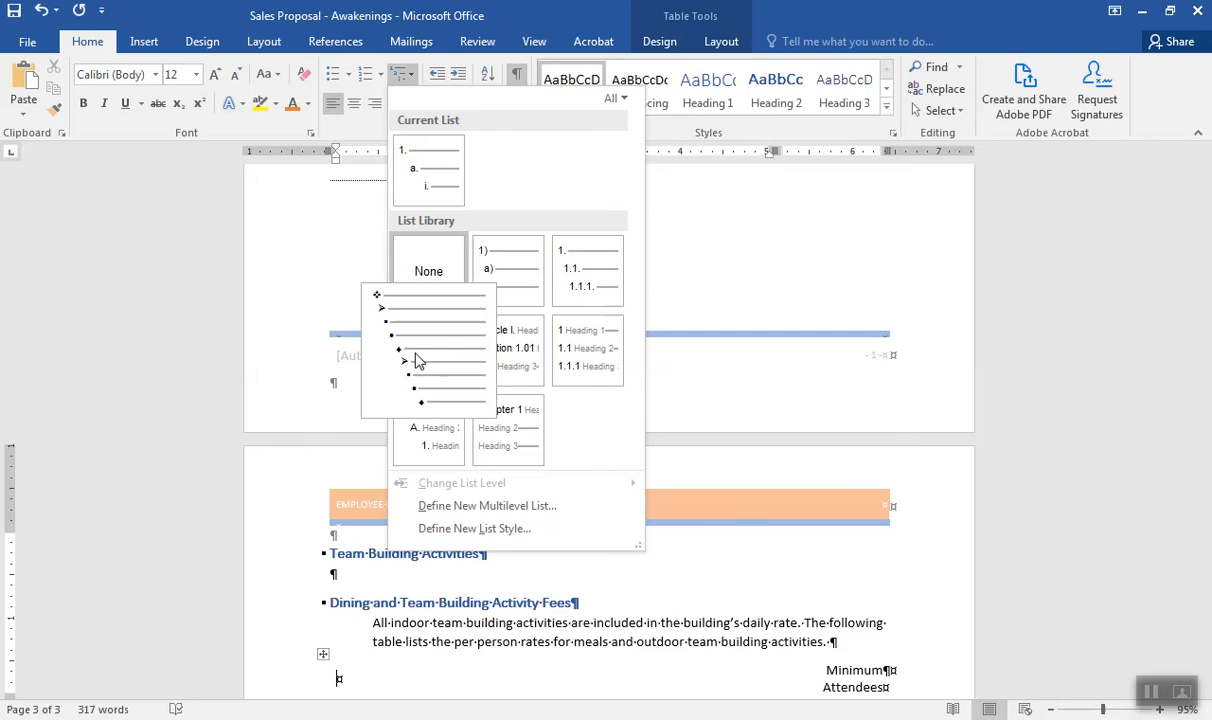
pyautogui.click(418, 362)
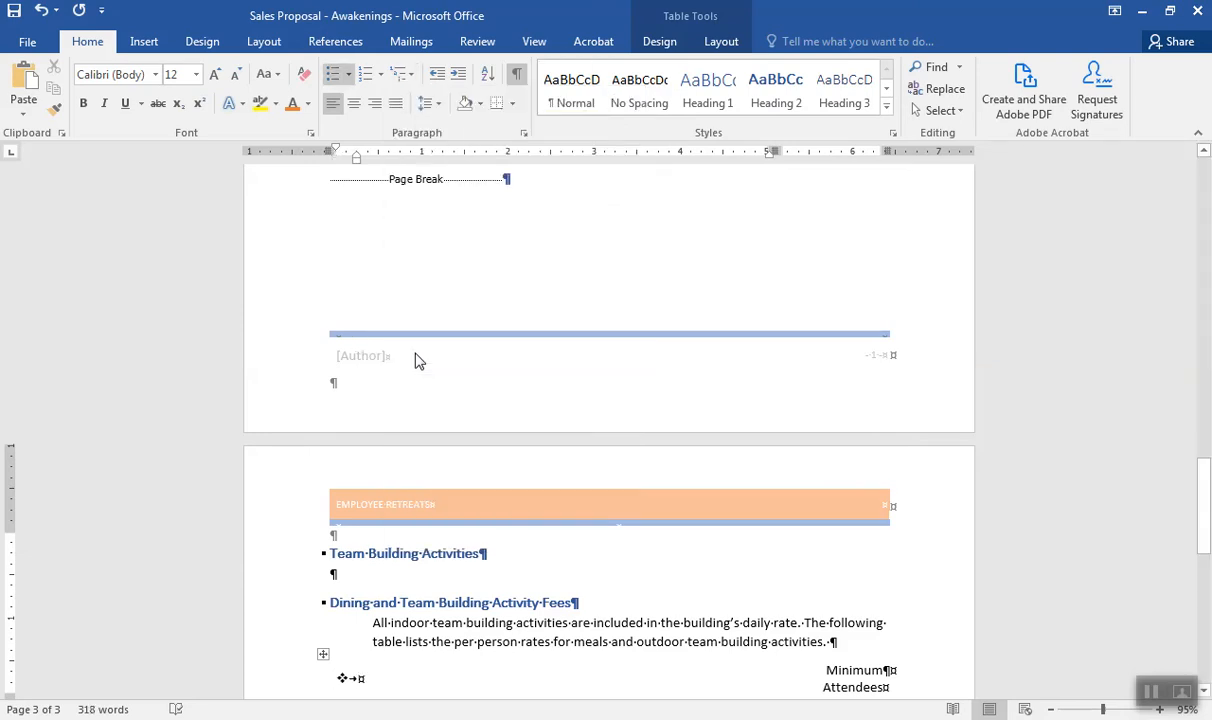
pyautogui.click(457, 82)
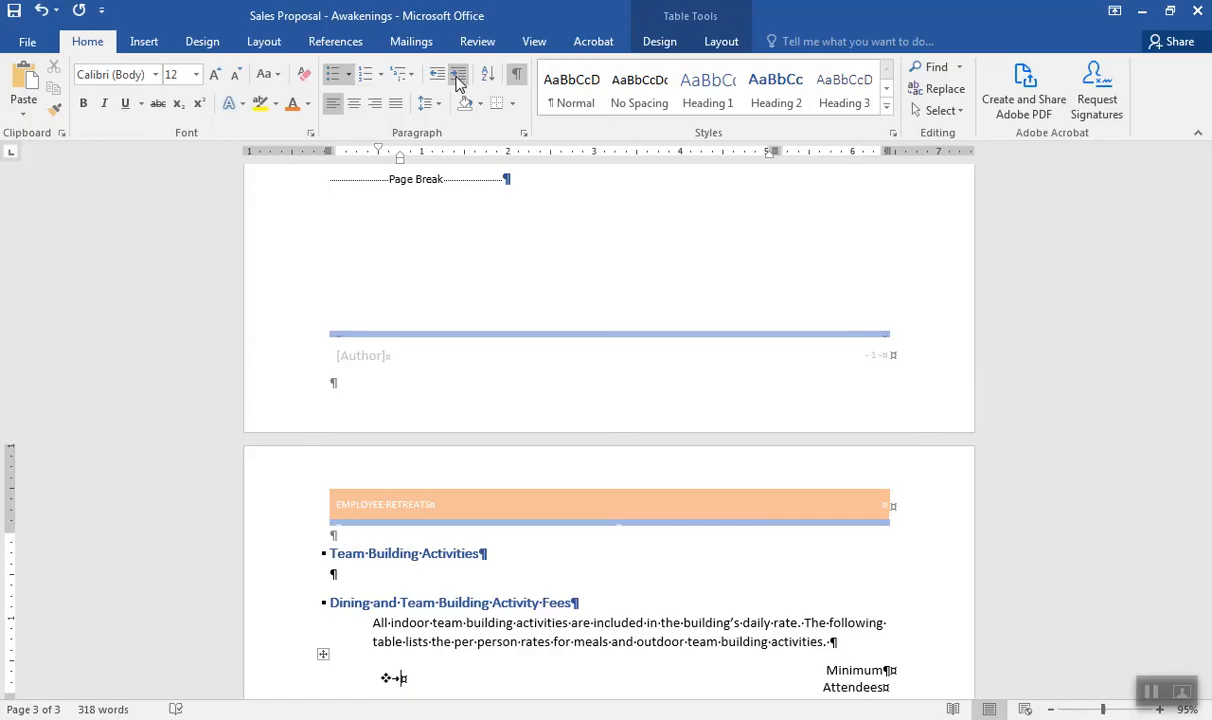
# Enter "Indoor Team Building Activities" as the first list item and start a new item below it.
pyautogui.write('Indoor')
pyautogui.write(' Team Build')
pyautogui.write('ing A')
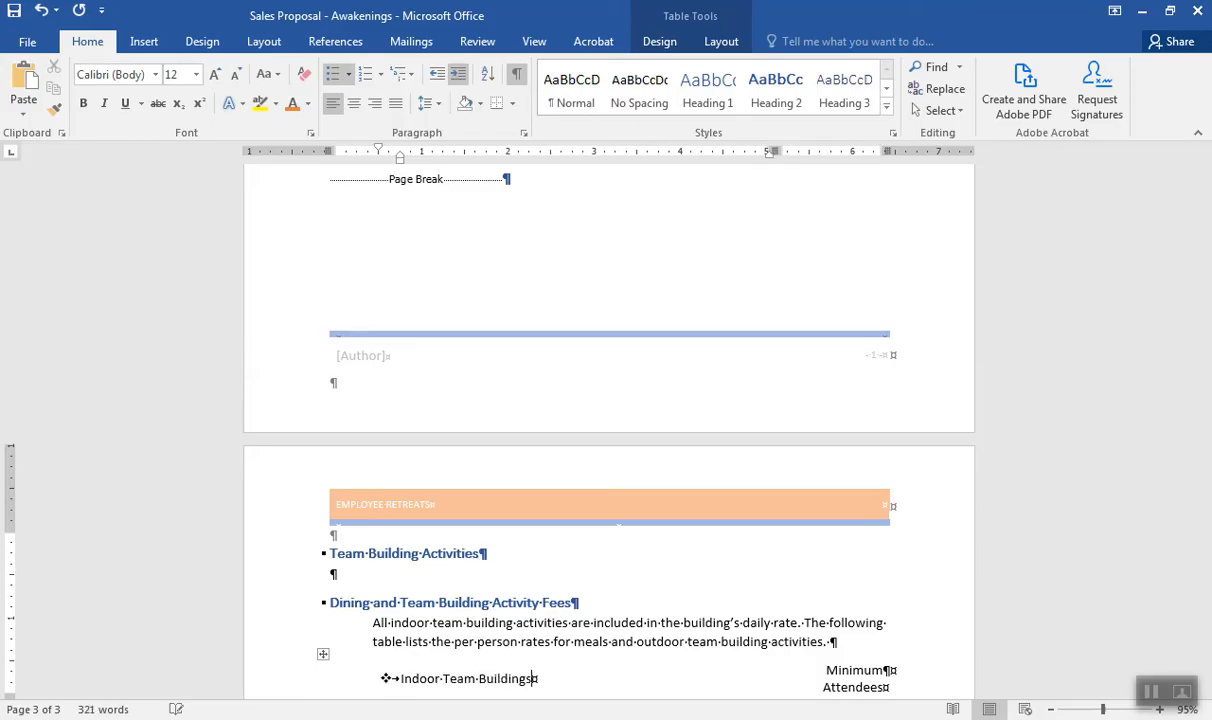
pyautogui.write('ctivities')
pyautogui.press('Return')
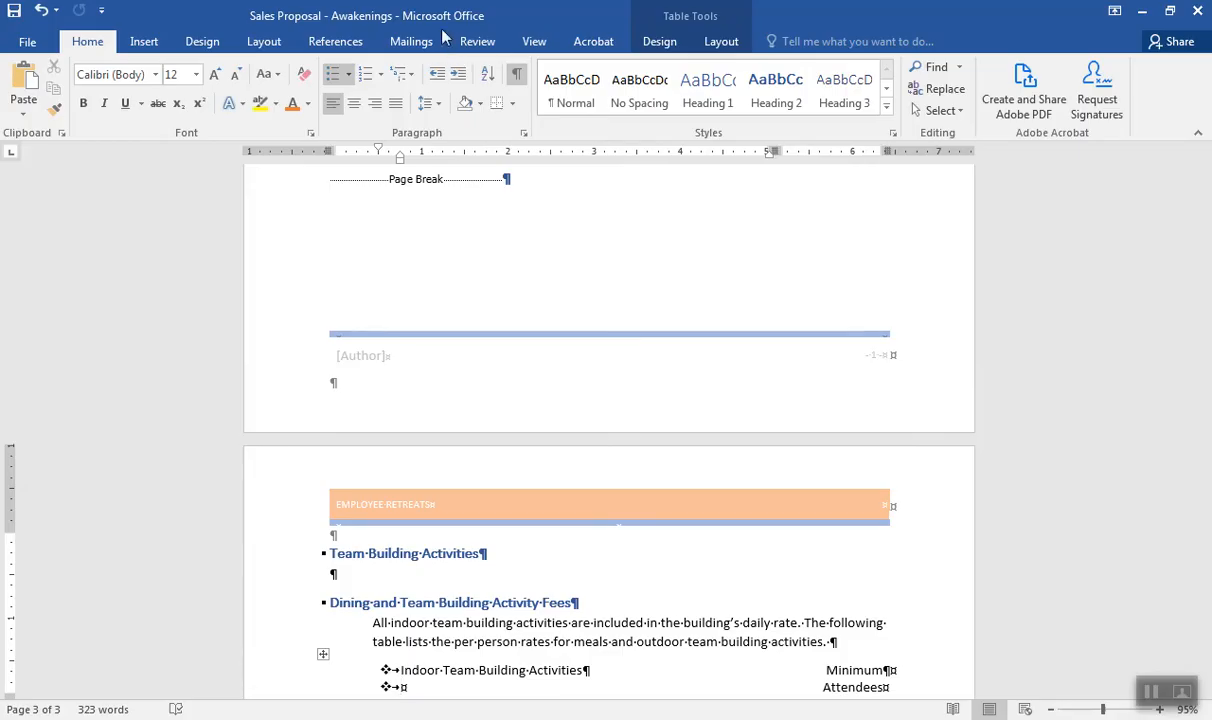
# Demote the new list item one level and enter the sub-items "Board games", "Card games" and "Pool table".
pyautogui.click(457, 80)
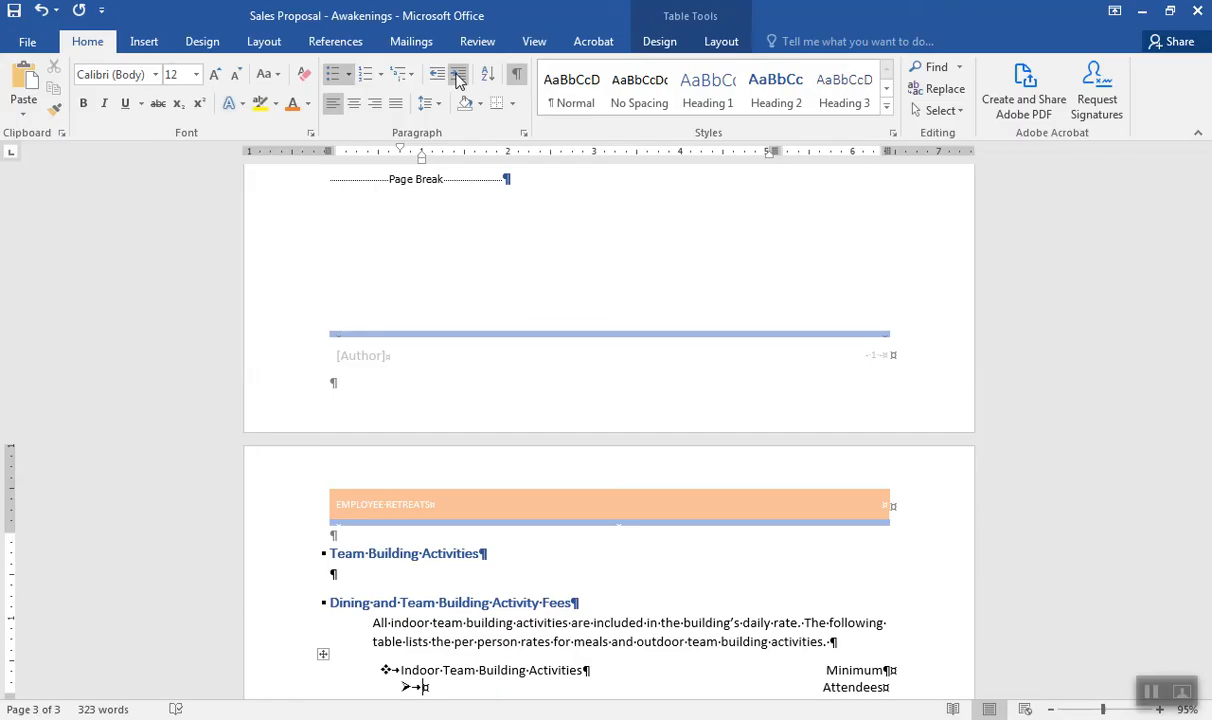
pyautogui.write('Board games')
pyautogui.press('Return')
pyautogui.write('Car')
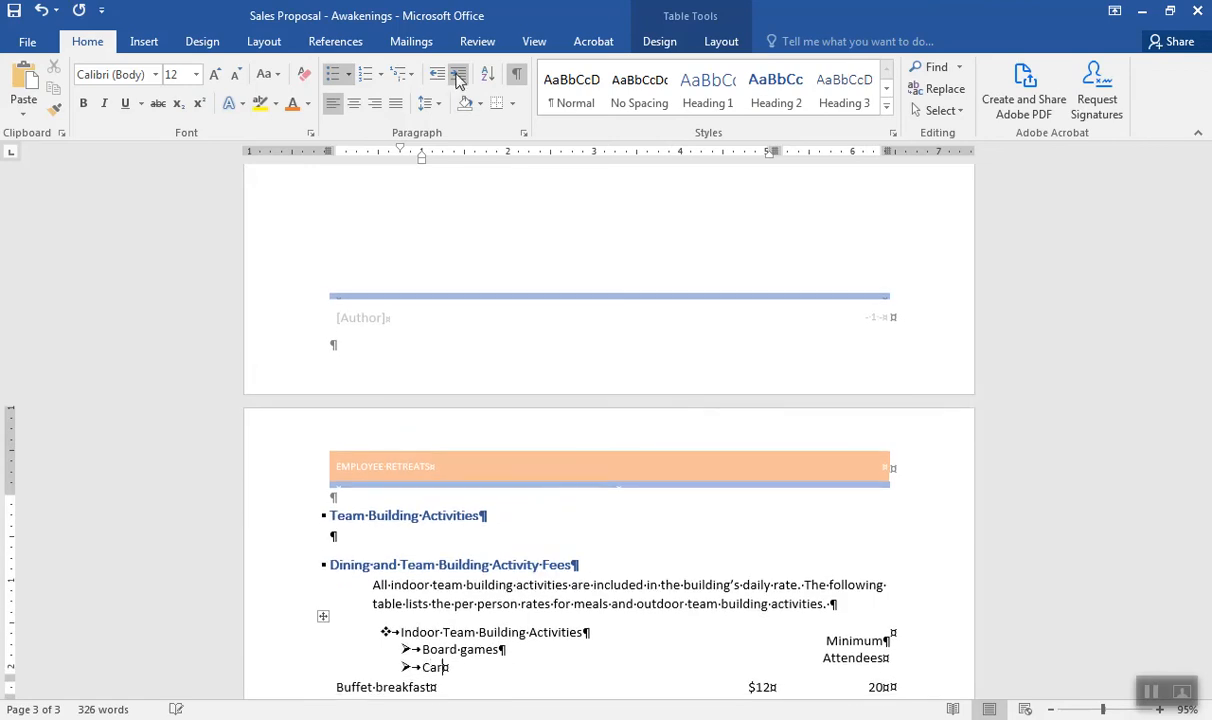
pyautogui.write('d games')
pyautogui.press('Return')
pyautogui.write('Pool')
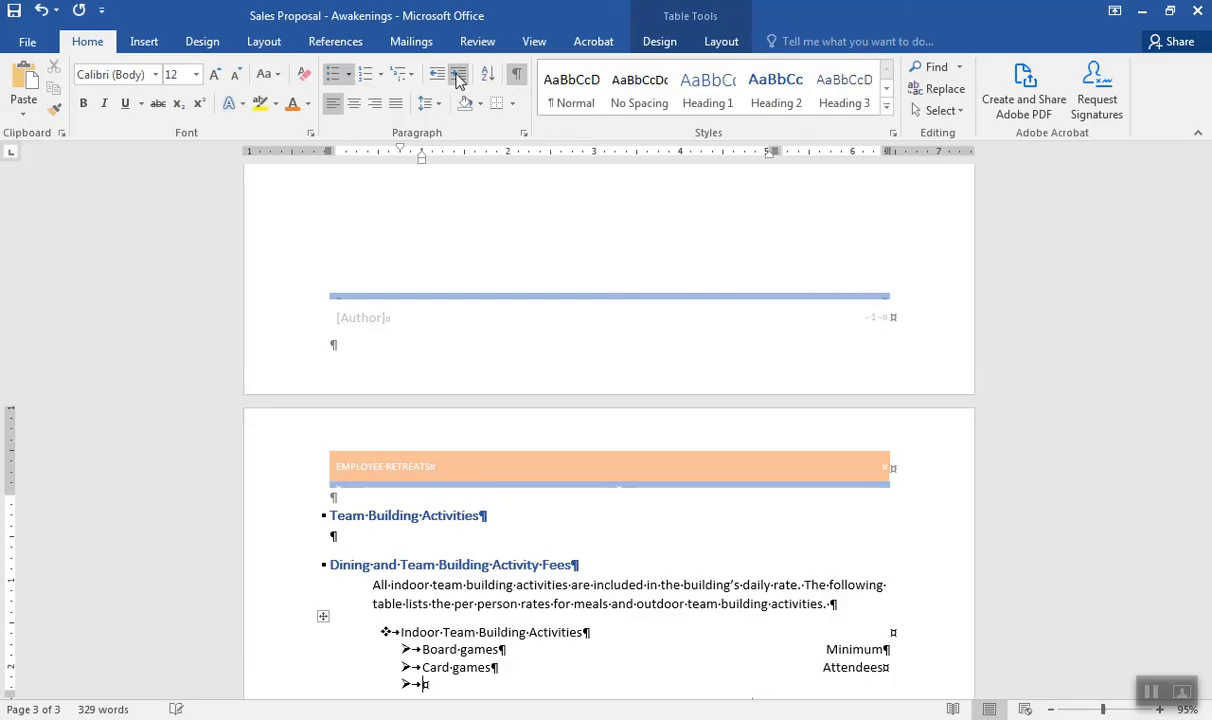
pyautogui.write(' table')
pyautogui.press('Return')
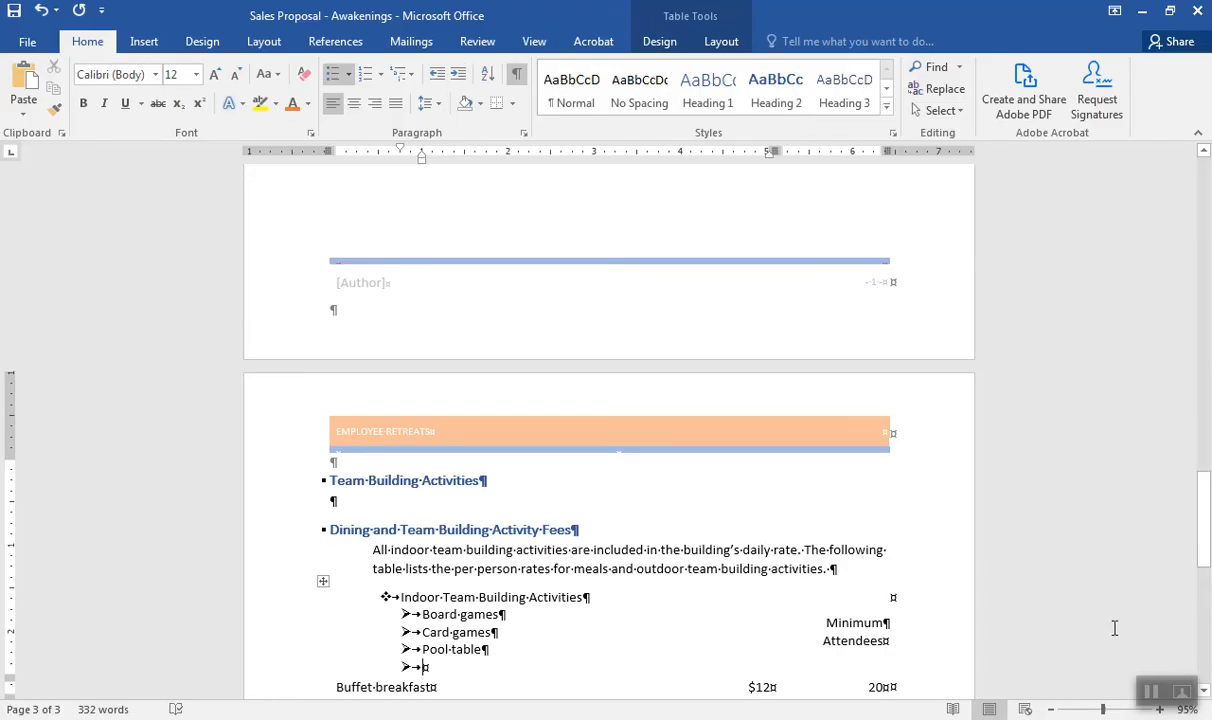
# Undo the activities list entered in the fees table and the page break before the Team Building Activities heading.
pyautogui.click(1151, 692)
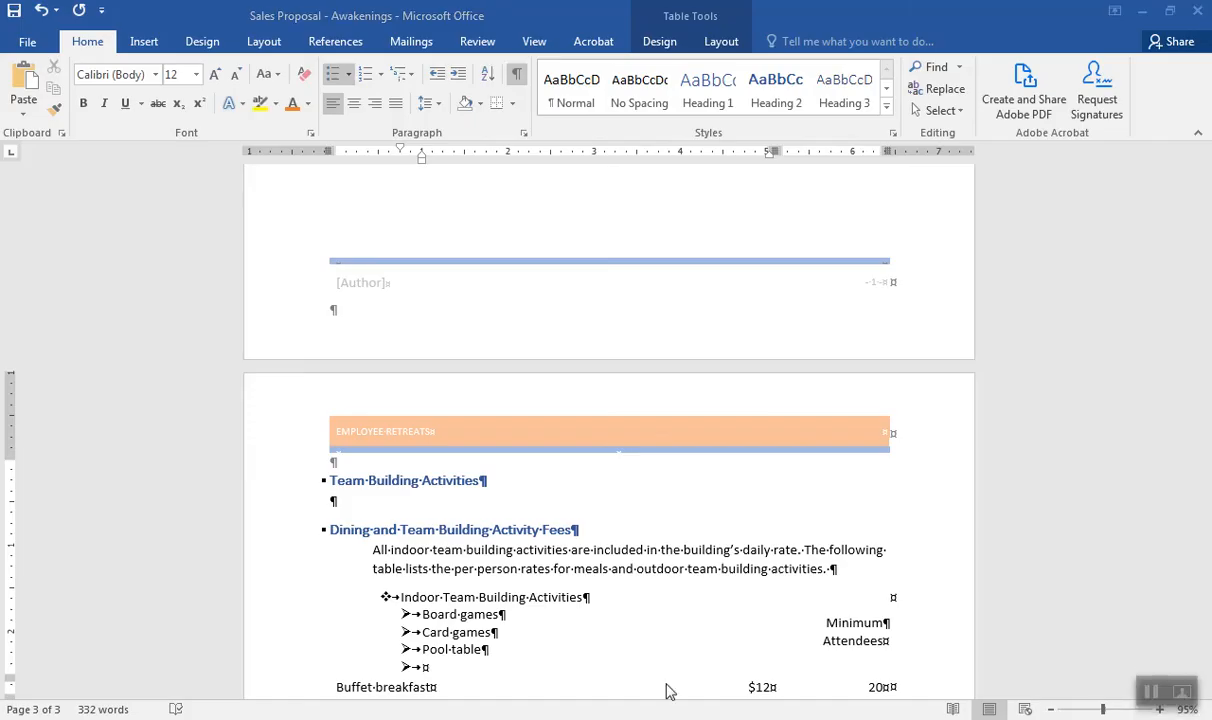
pyautogui.click(42, 14)
pyautogui.click(42, 14)
pyautogui.click(42, 14)
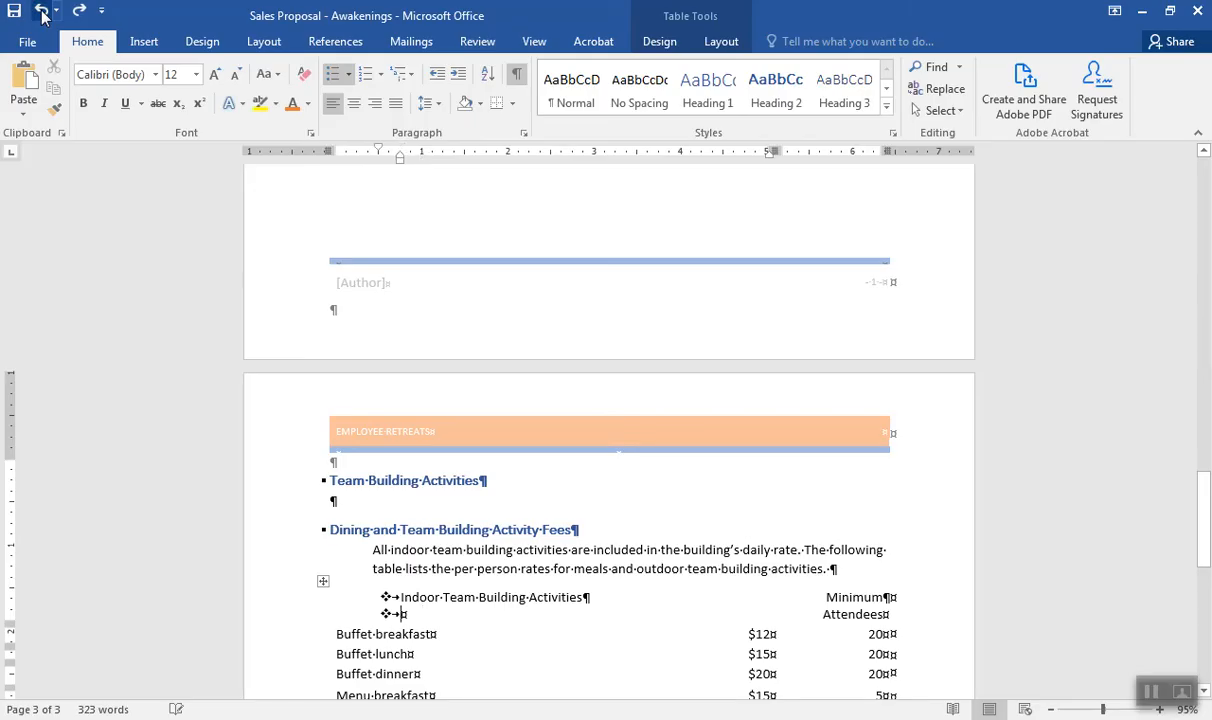
pyautogui.click(42, 14)
pyautogui.click(42, 14)
pyautogui.click(42, 14)
pyautogui.click(42, 14)
pyautogui.click(42, 14)
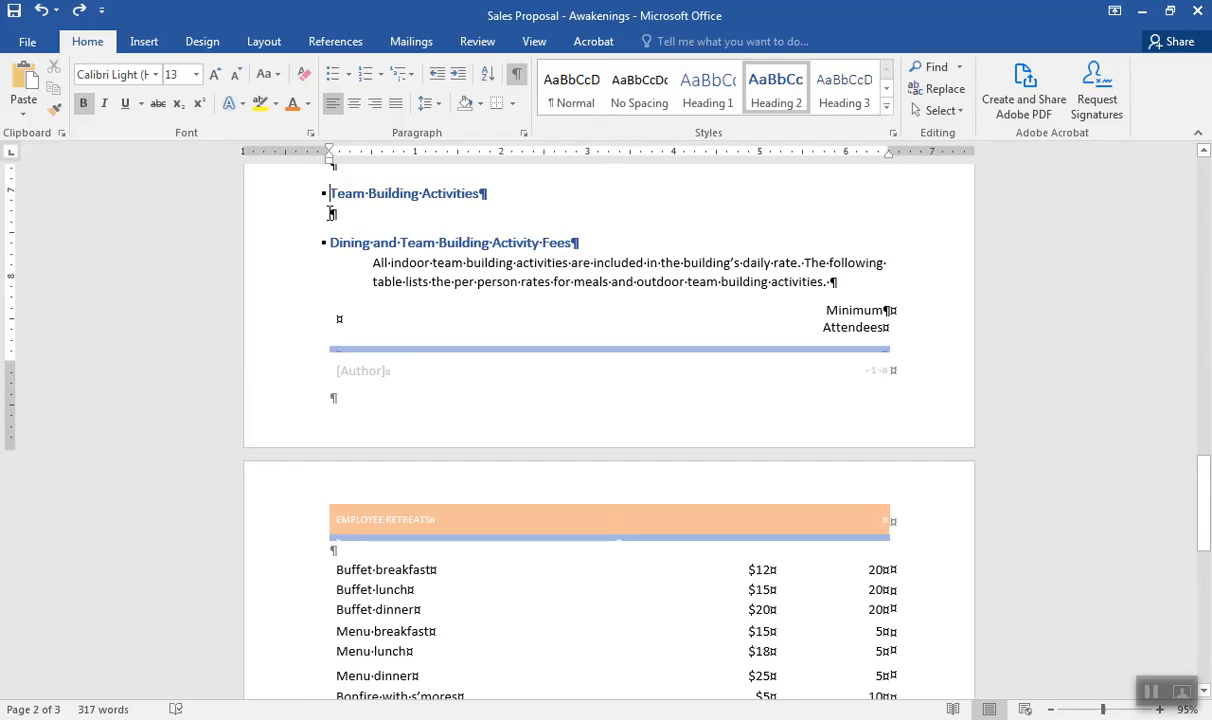
# Apply the indented diamond, arrow and square multilevel list below the Team Building Activities heading and enter "Indoor Team Building Activities" as its first item.
pyautogui.click(331, 213)
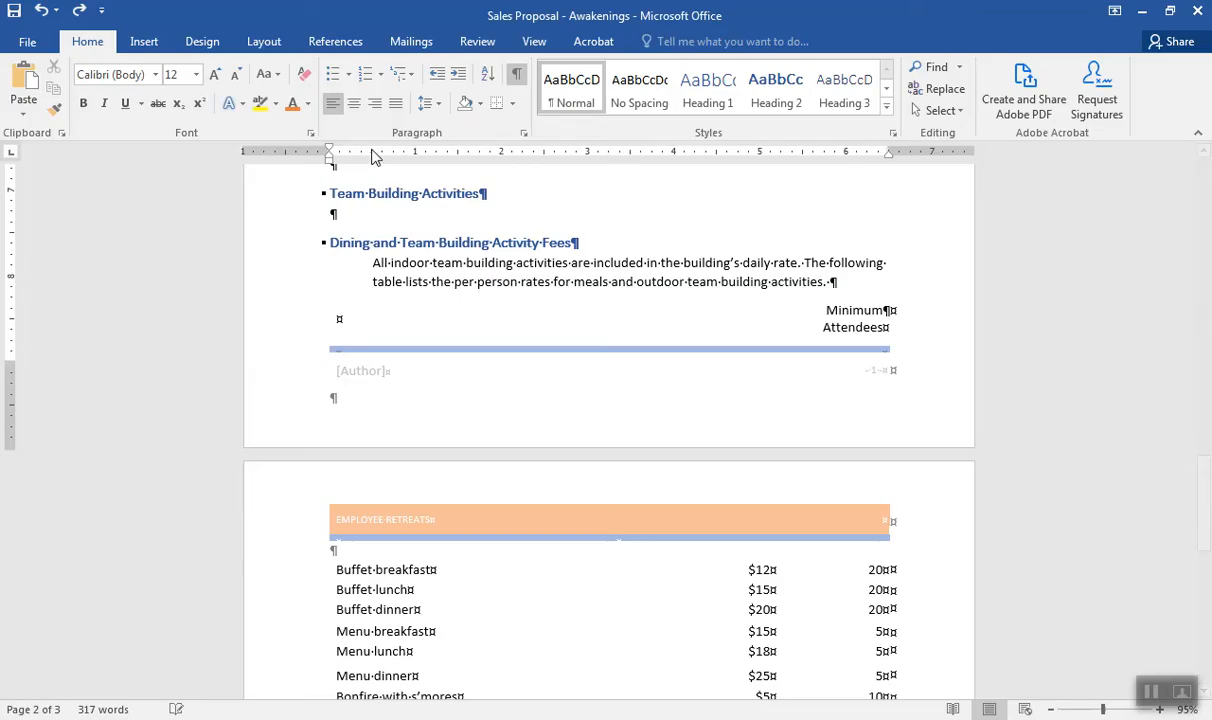
pyautogui.click(398, 78)
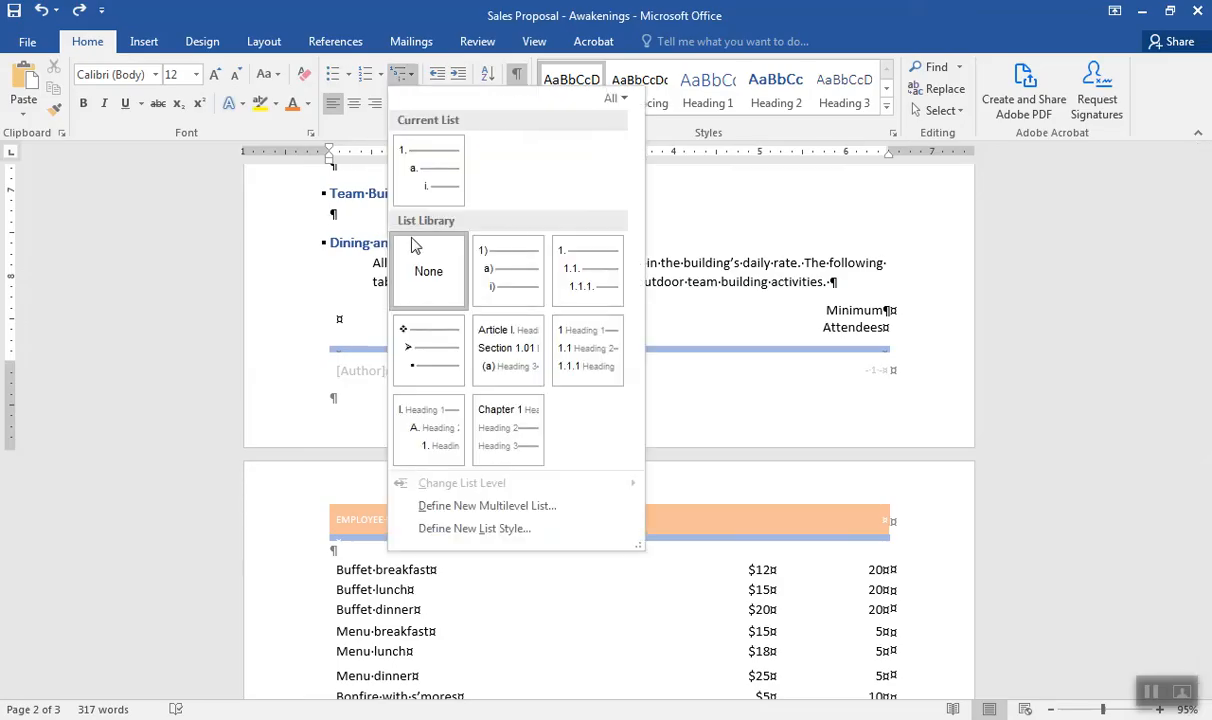
pyautogui.moveTo(416, 347)
pyautogui.click(416, 347)
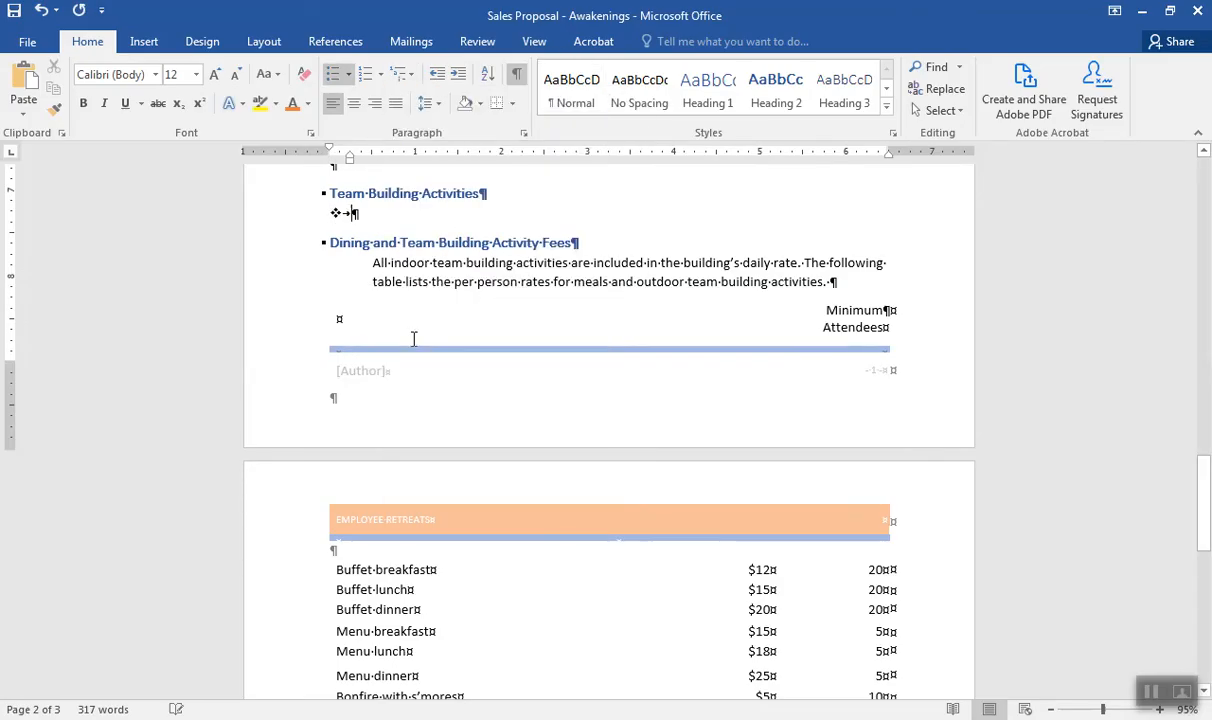
pyautogui.click(457, 77)
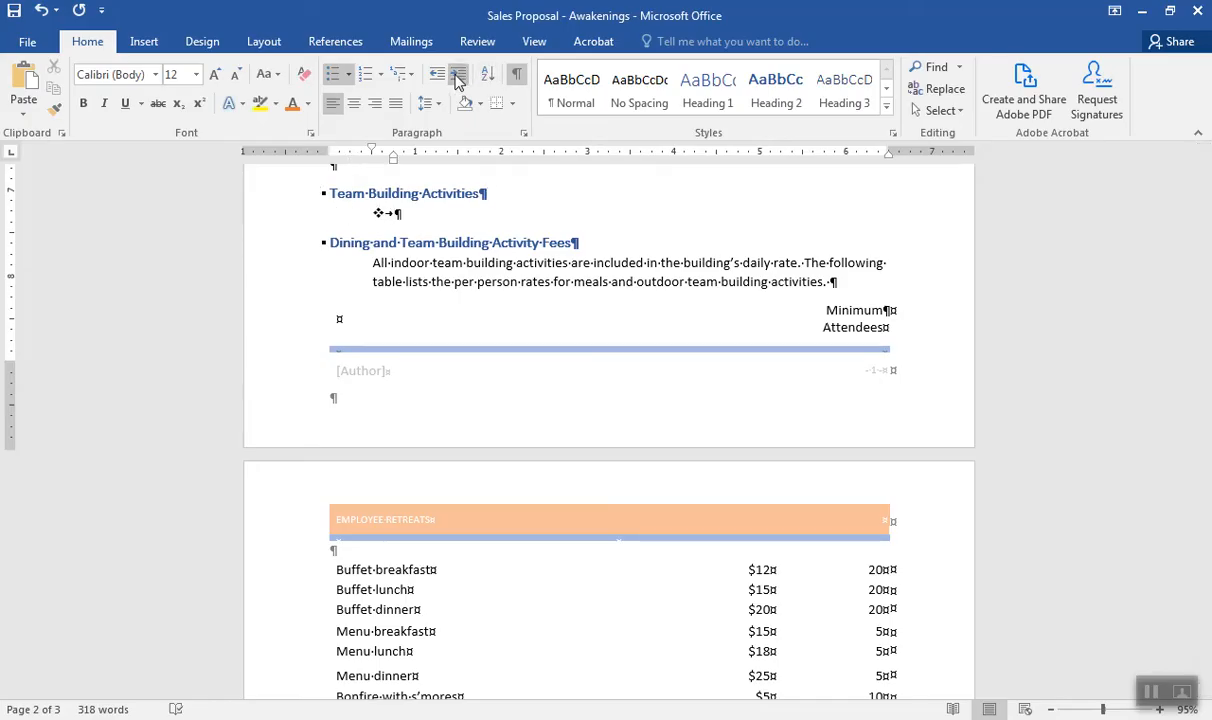
pyautogui.write('Indoor Team Building Activities')
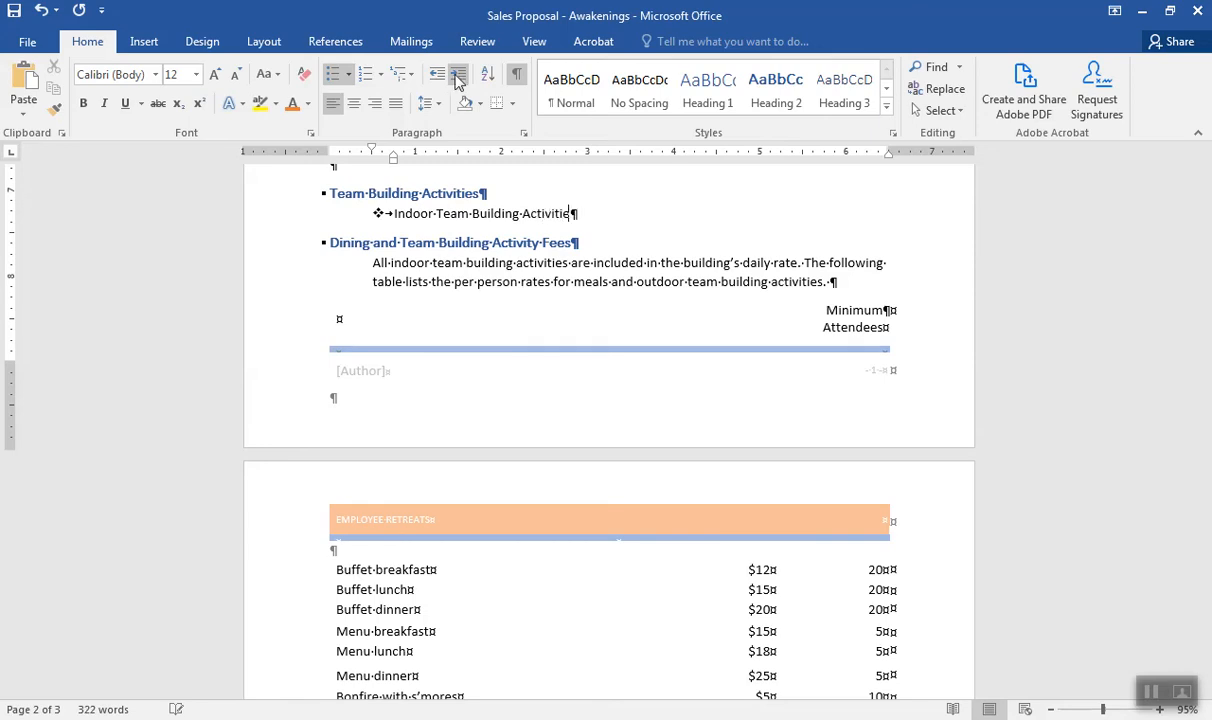
pyautogui.press('Return')
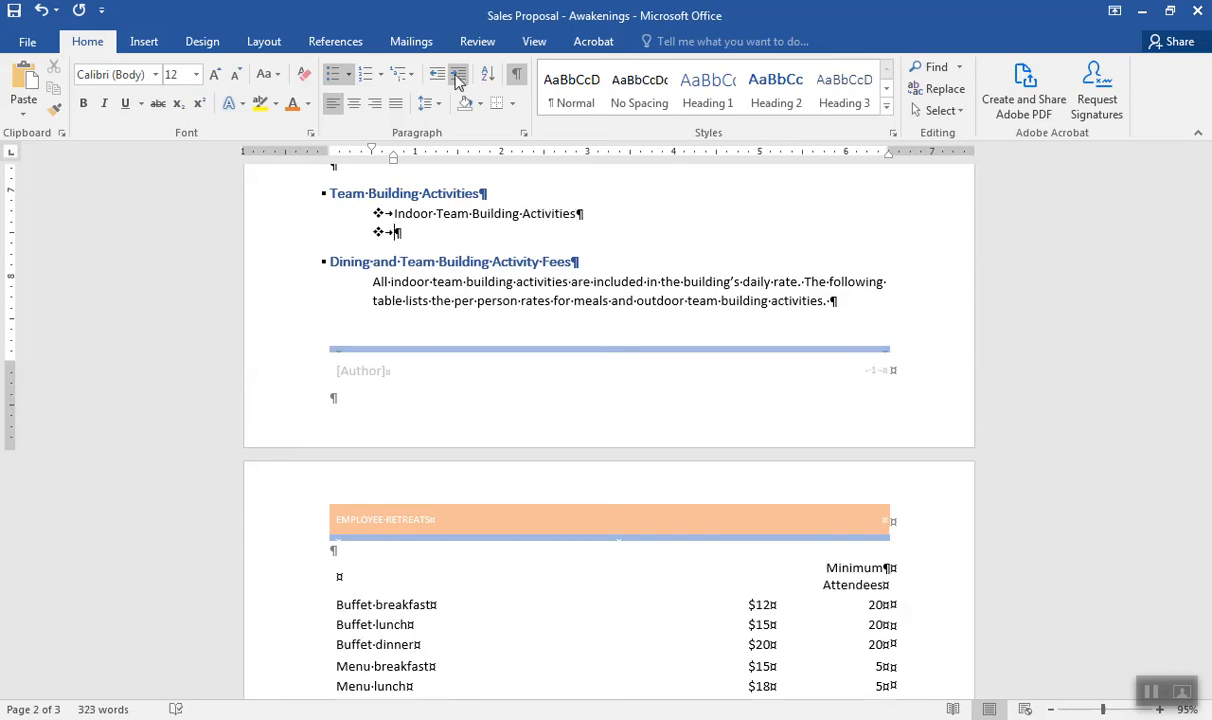
# Add the sub-items "Board games", "Card games" and "Pool table" one level down and start a new top-level item below them.
pyautogui.click(457, 76)
pyautogui.write('Board games')
pyautogui.press('Return')
pyautogui.write('Card games')
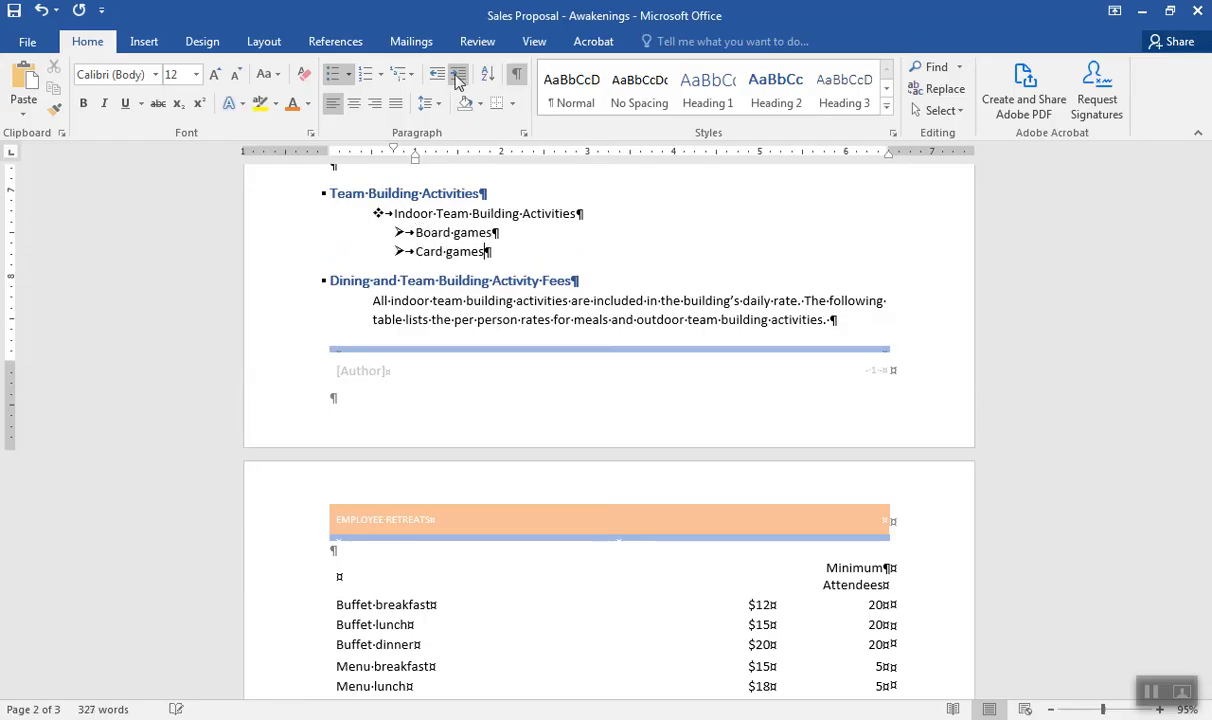
pyautogui.press('Return')
pyautogui.write('Po')
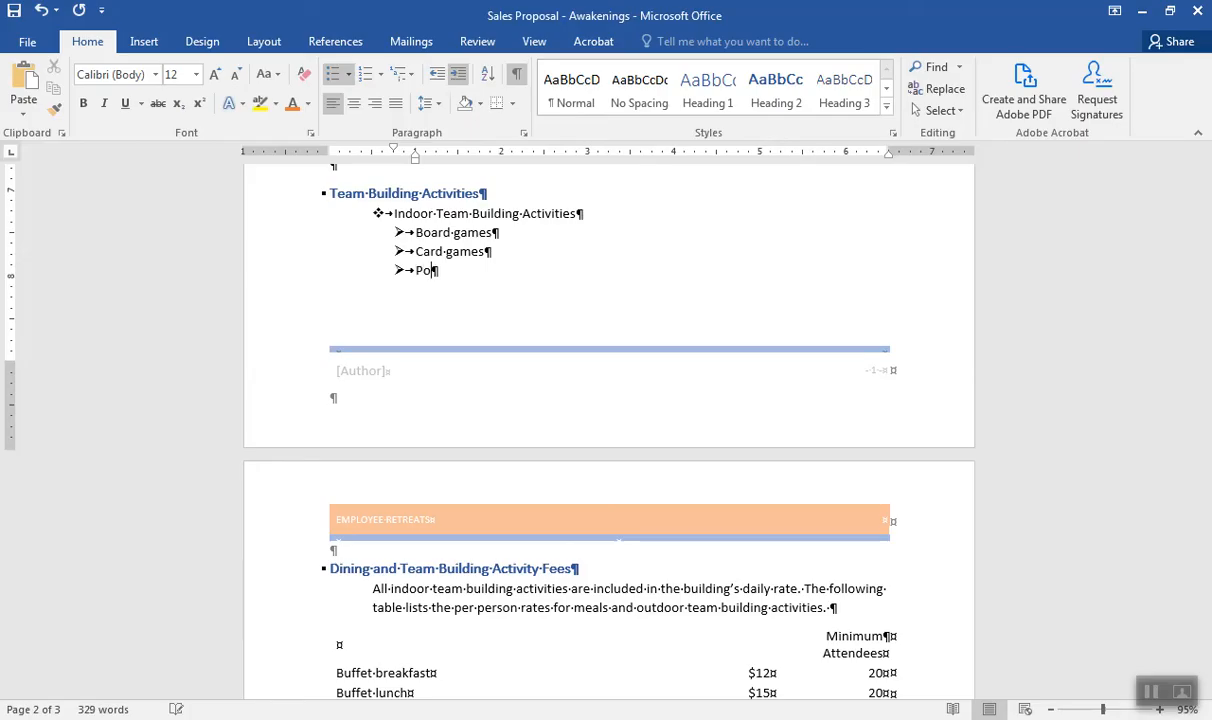
pyautogui.write('ol table')
pyautogui.press('Return')
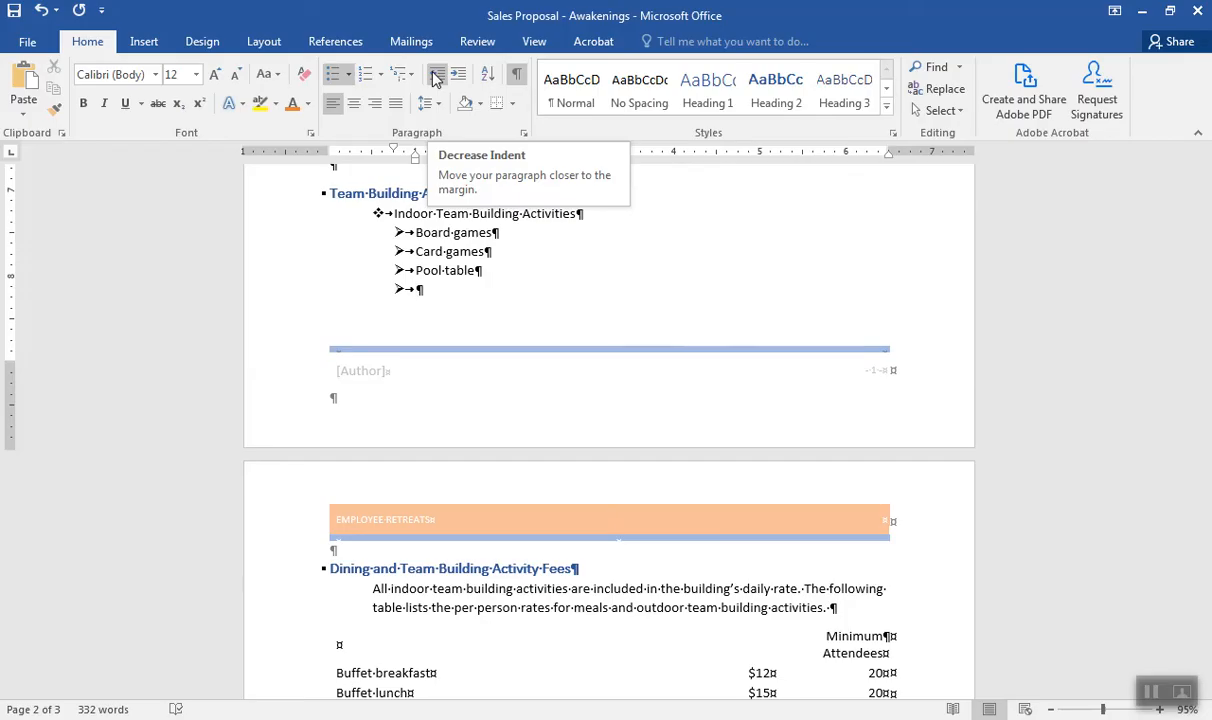
pyautogui.click(435, 78)
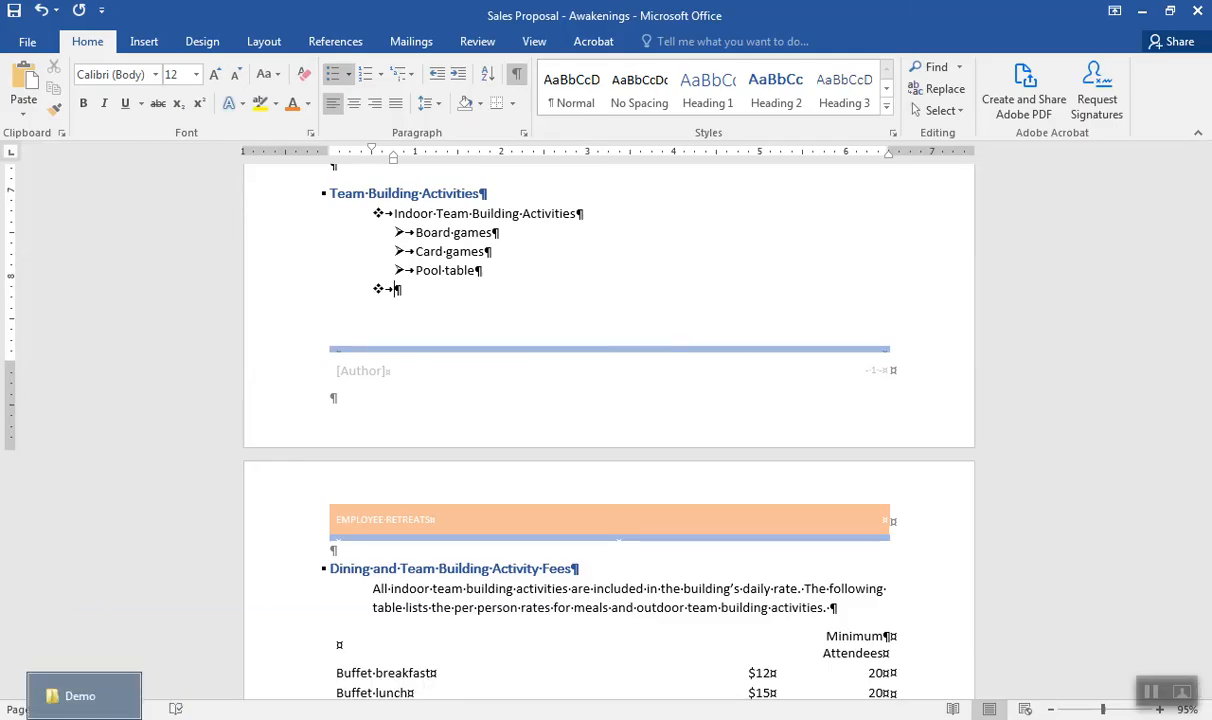
# Open Cheater Text for Chapter 4 Demo Lesson from the Demo folder and copy its Outdoor Team Building Activities list through "Hiking with guide".
pyautogui.click(80, 696)
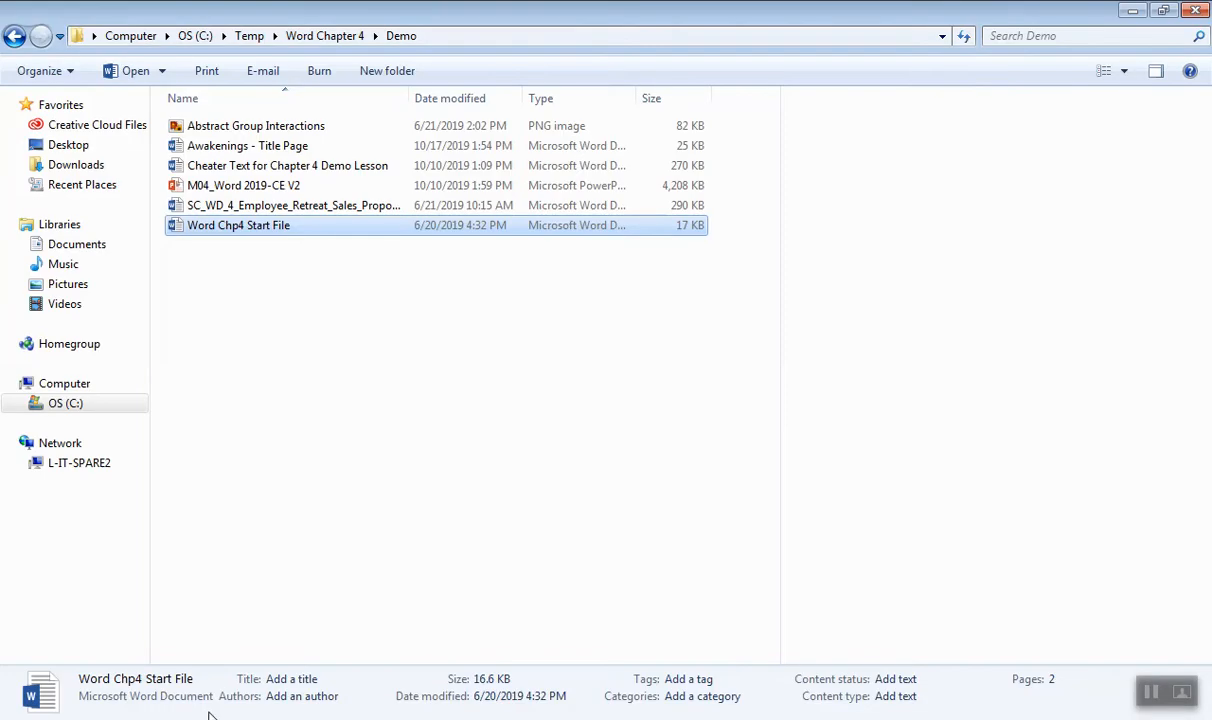
pyautogui.click(1149, 692)
pyautogui.click(258, 165)
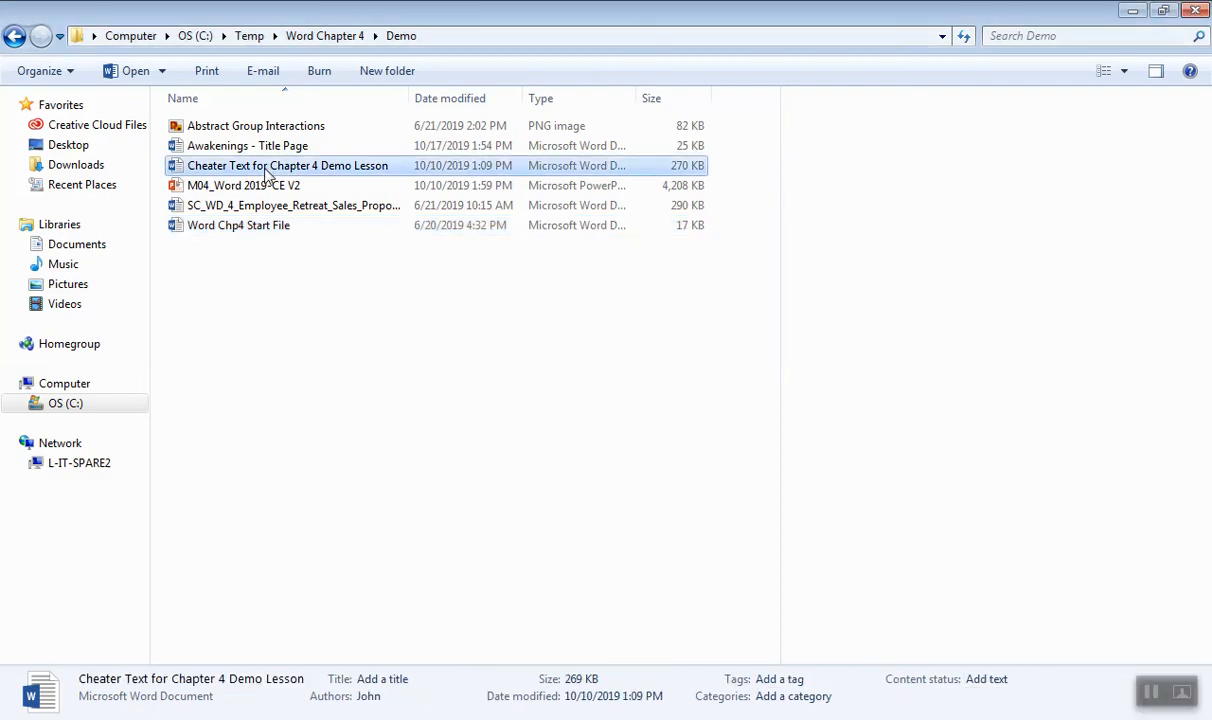
pyautogui.doubleClick(268, 168)
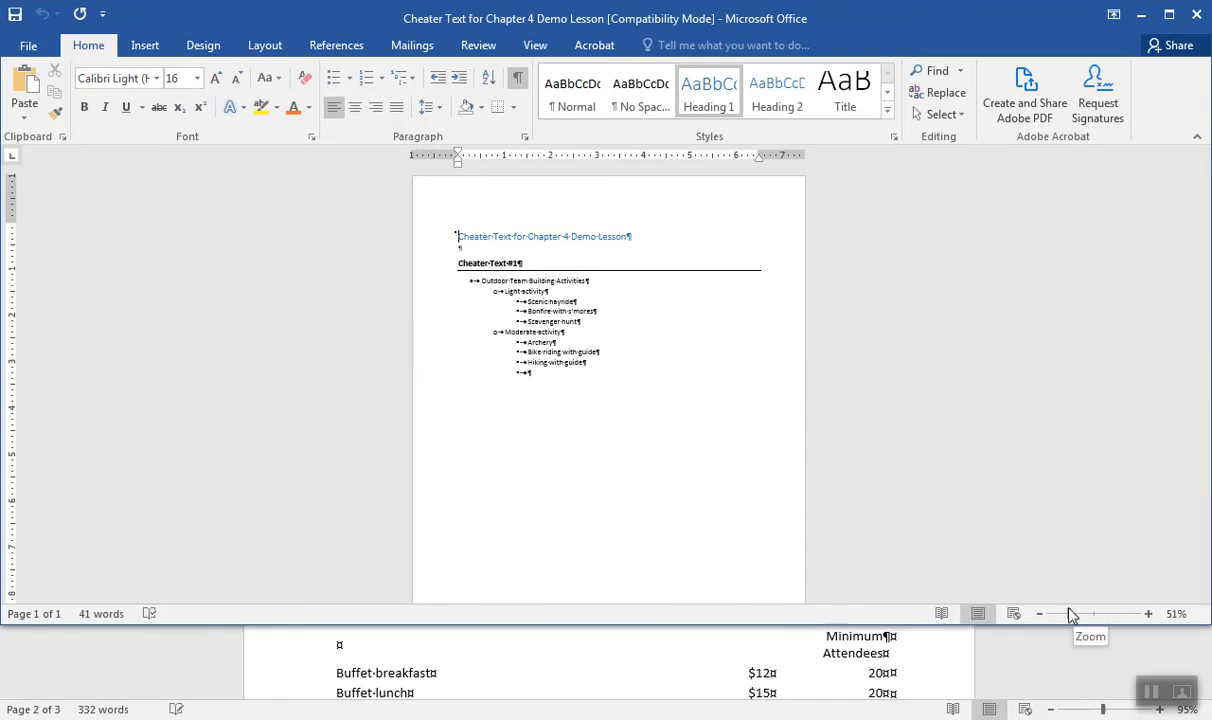
pyautogui.moveTo(1069, 613); pyautogui.dragTo(1093, 613)
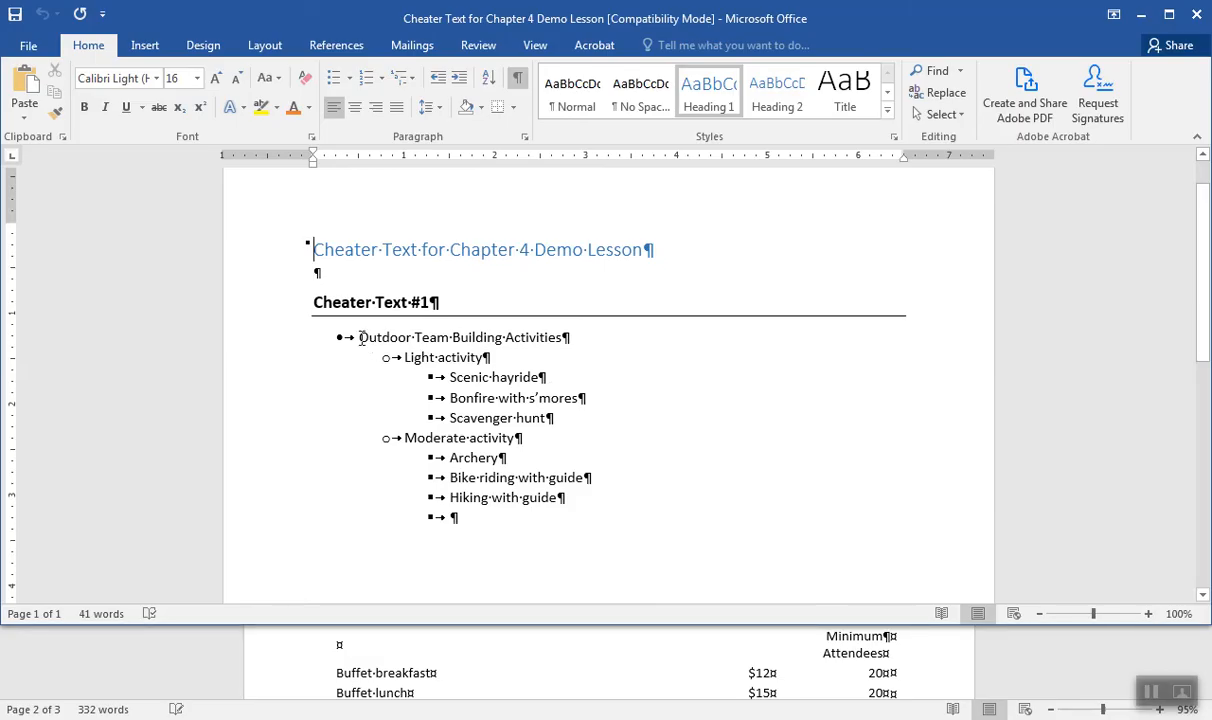
pyautogui.moveTo(359, 337); pyautogui.dragTo(562, 497)
pyautogui.hotkey('ctrl', 'c')
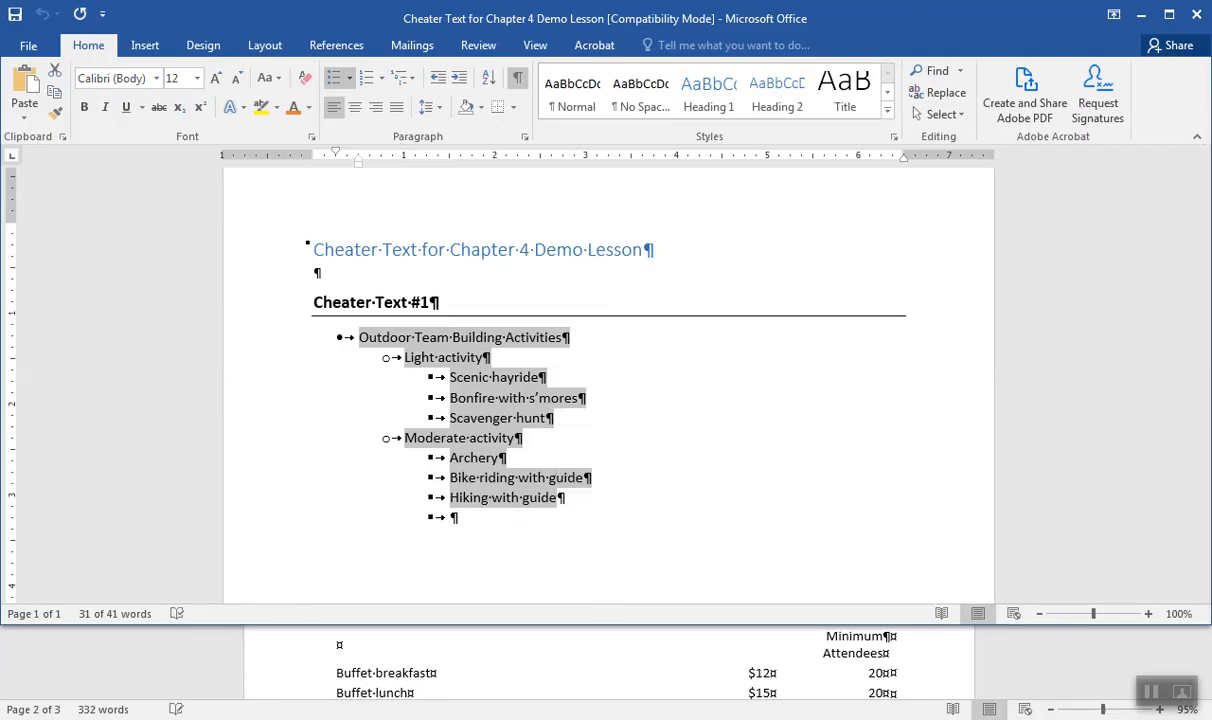
# Return to the Sales Proposal document and paste the copied outdoor activities into the empty top-level list item.
pyautogui.click(319, 719)
pyautogui.click(279, 705)
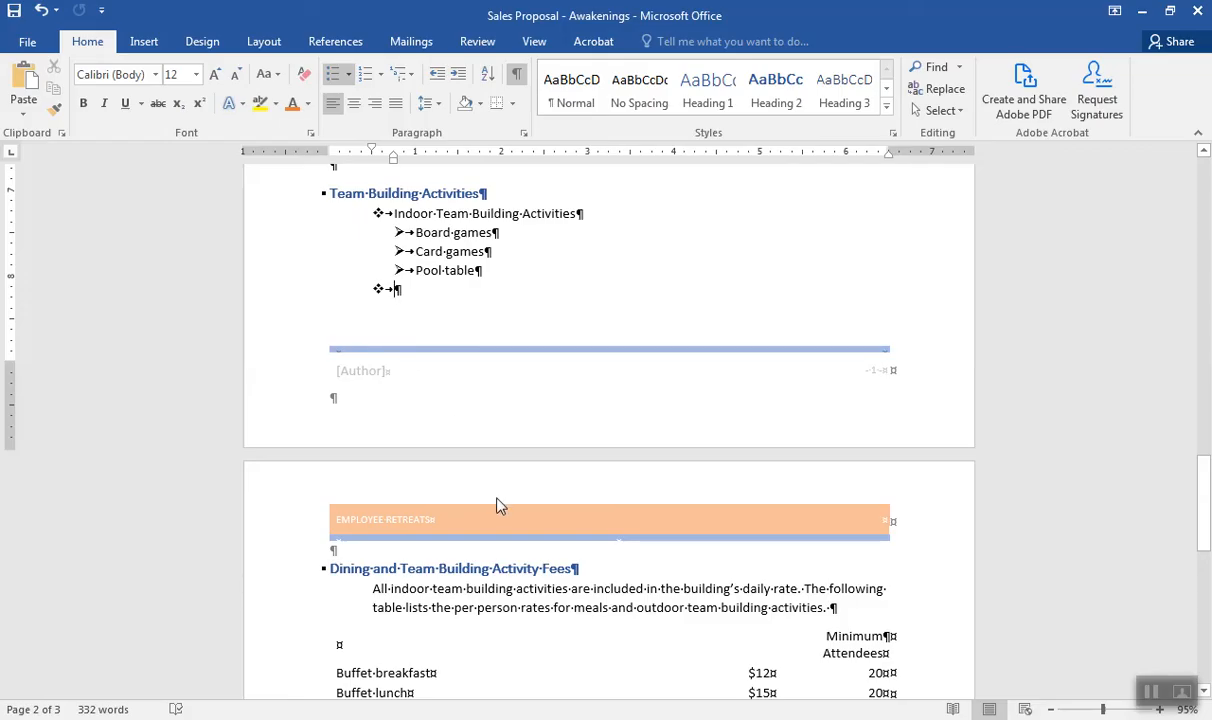
pyautogui.hotkey('ctrl', 'v')
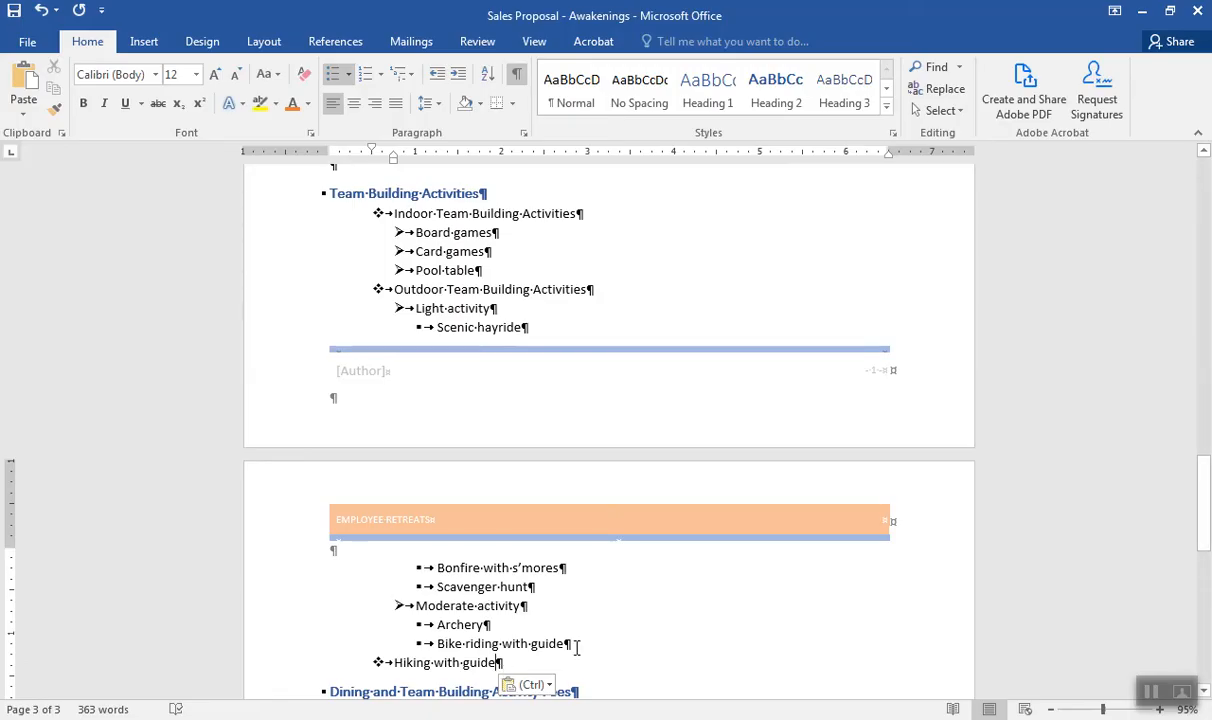
# Define an abstract group picture as the new bullet for the activities list's top-level items, searching Bing images for one.
pyautogui.moveTo(1203, 484); pyautogui.dragTo(1205, 548)
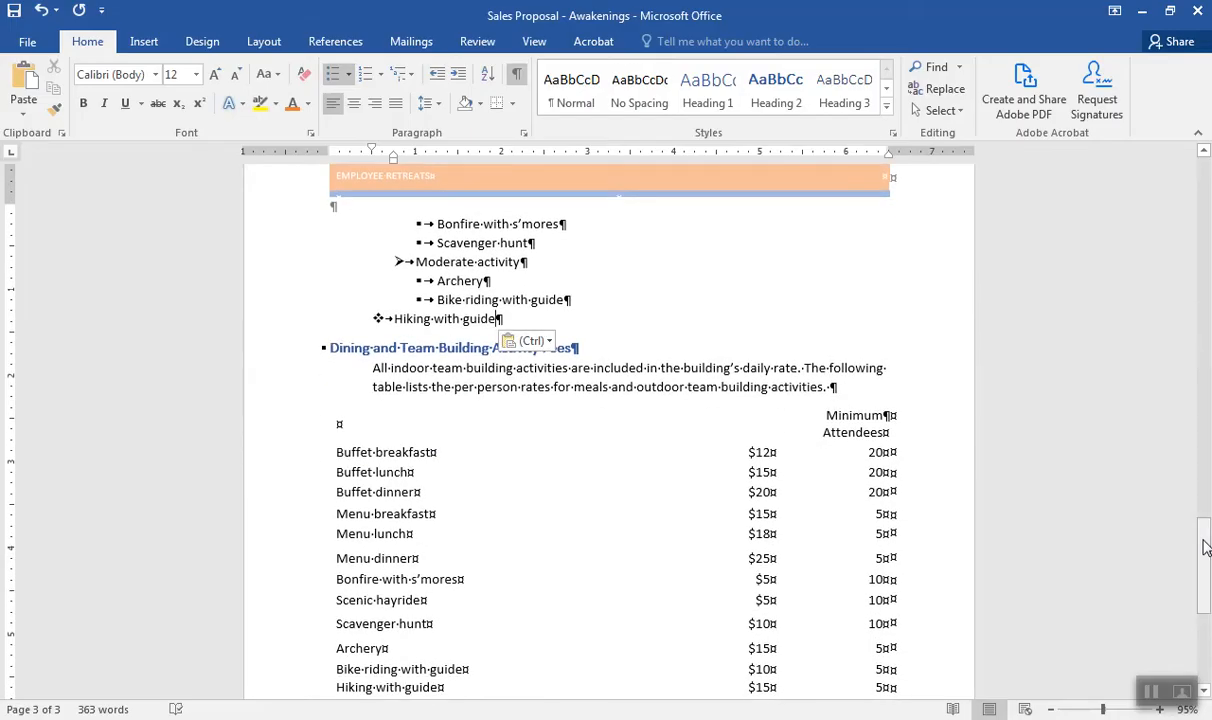
pyautogui.moveTo(1205, 548); pyautogui.dragTo(1204, 530)
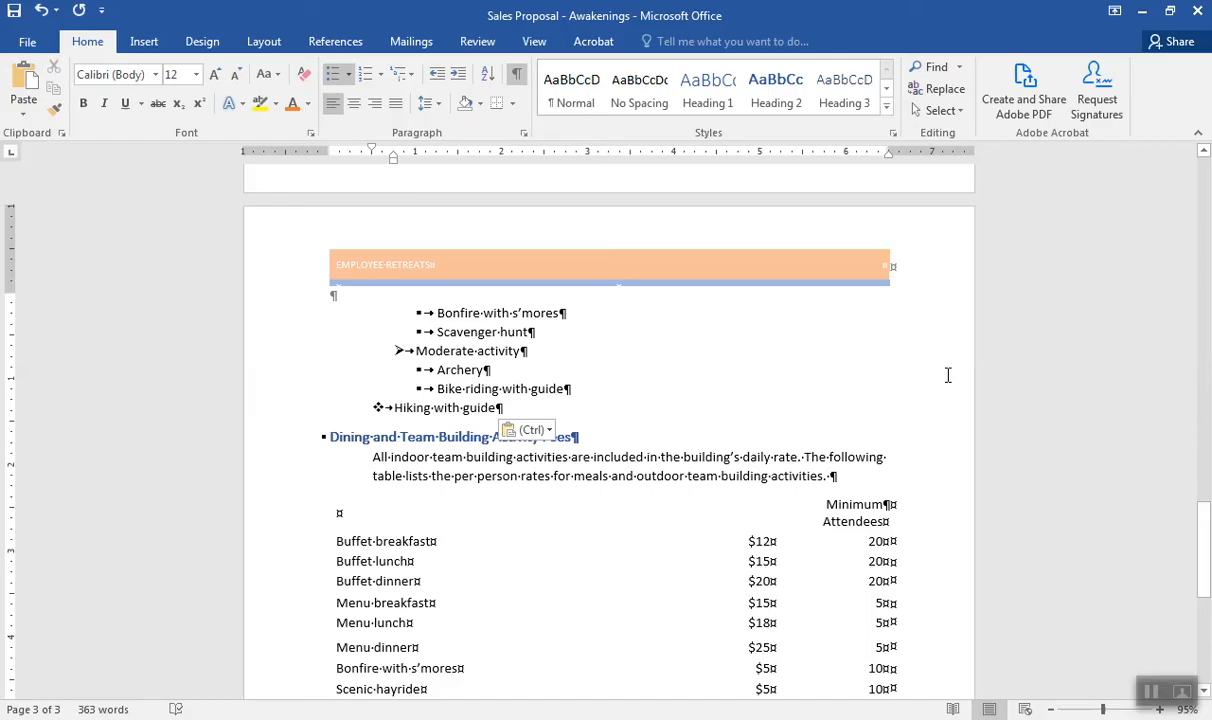
pyautogui.moveTo(1203, 537); pyautogui.dragTo(1199, 481)
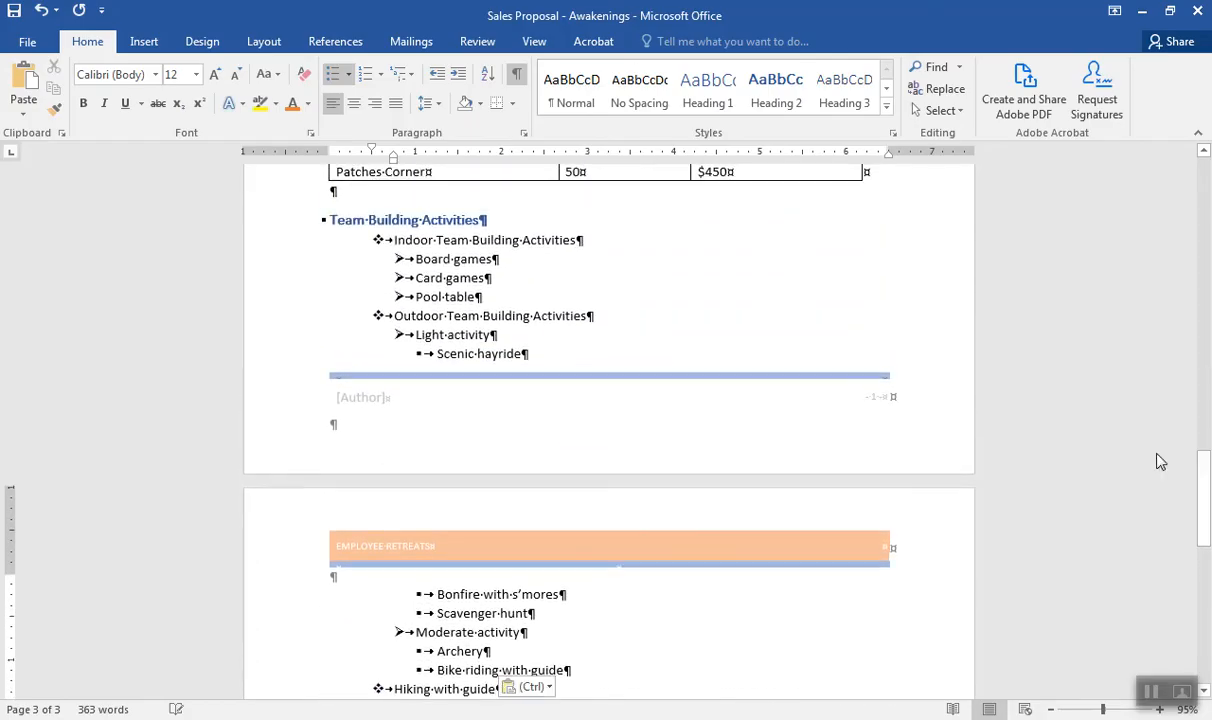
pyautogui.click(366, 239)
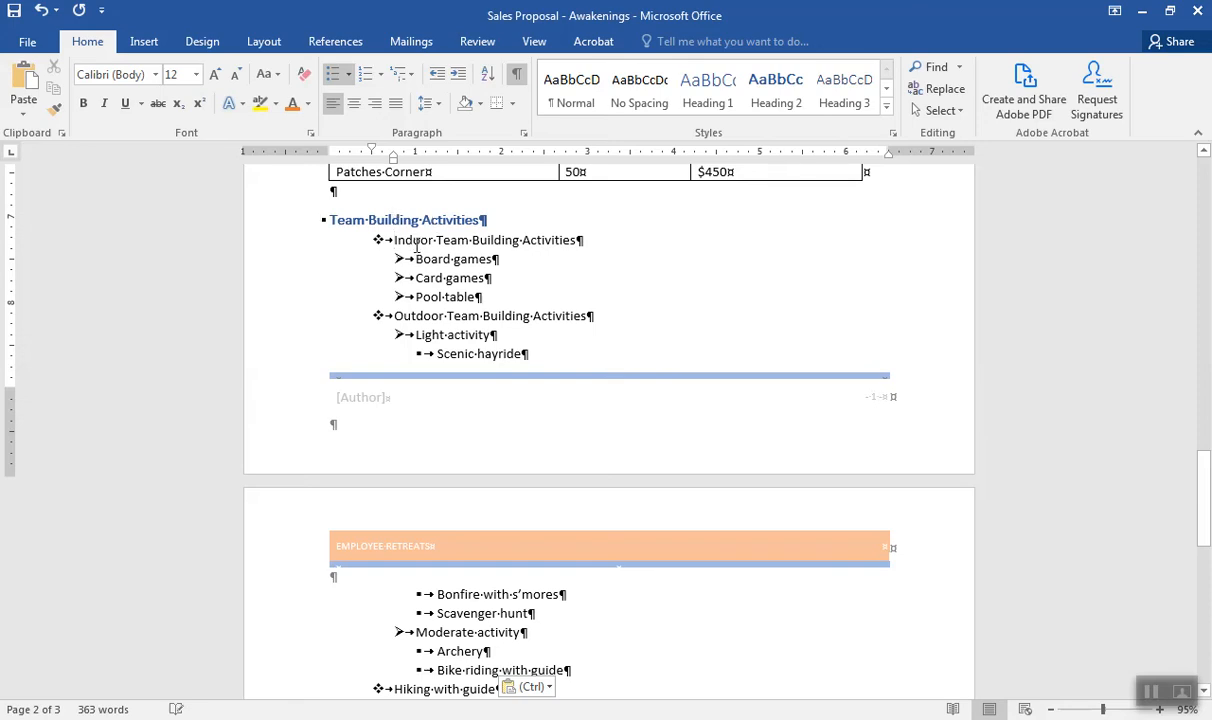
pyautogui.click(349, 76)
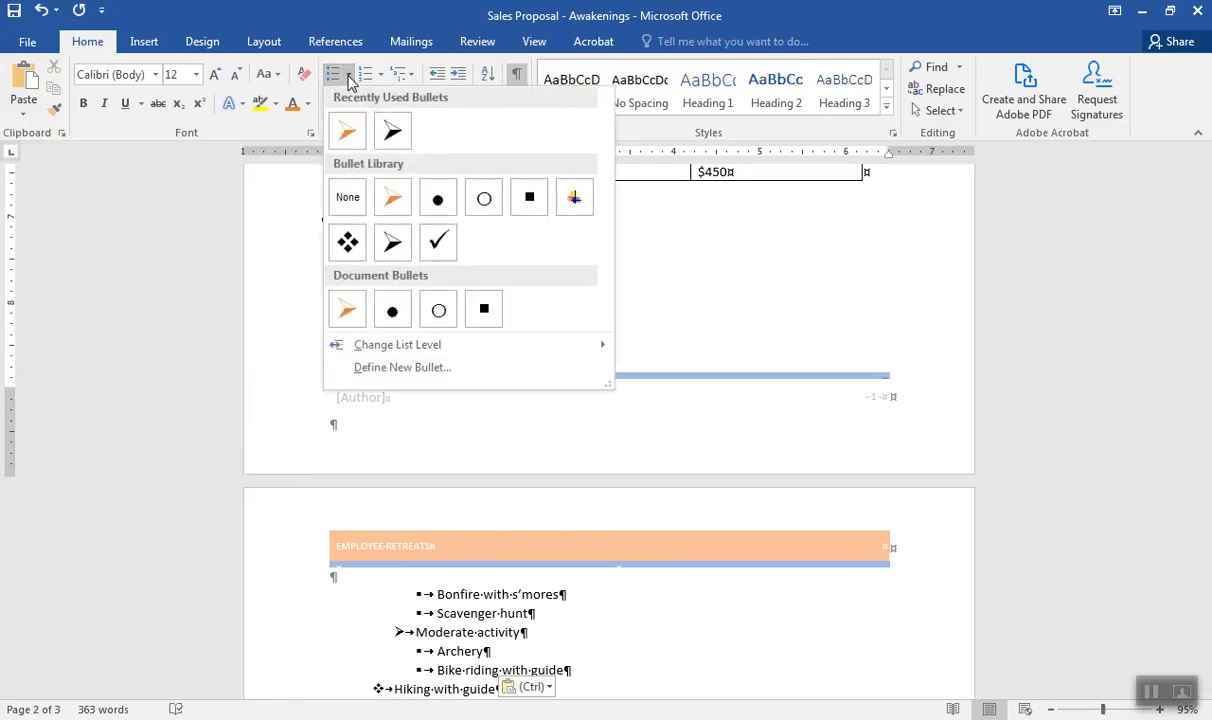
pyautogui.click(402, 368)
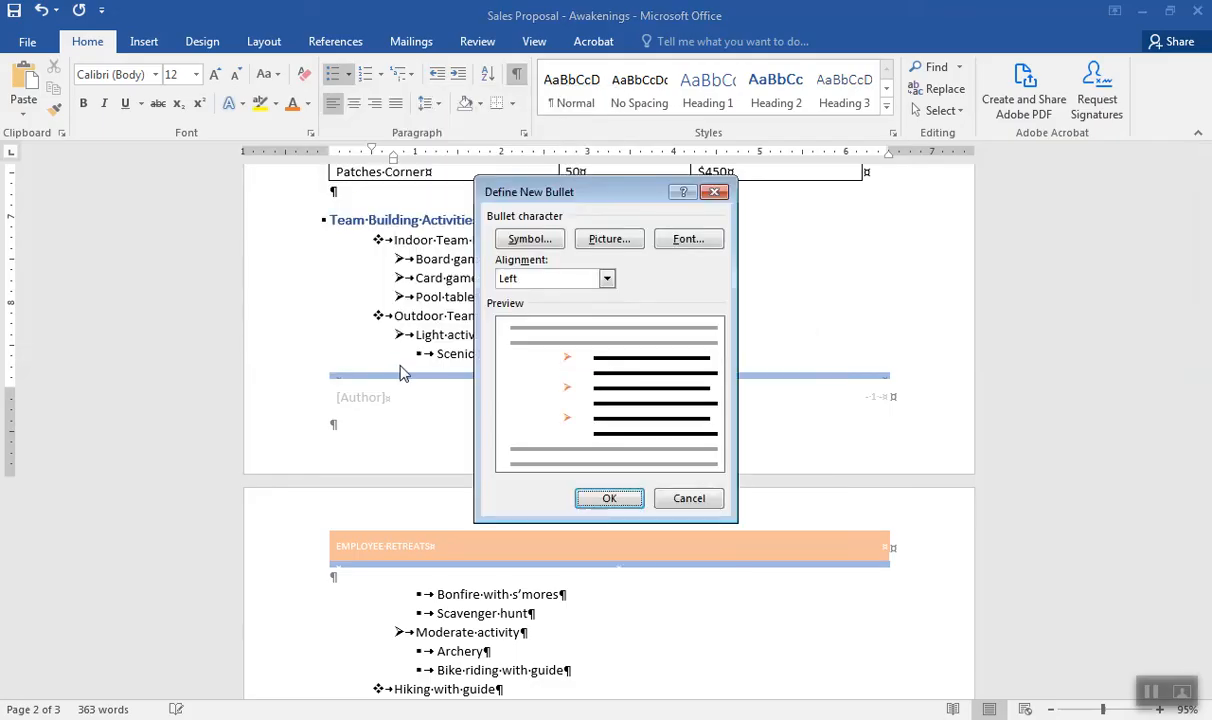
pyautogui.click(612, 242)
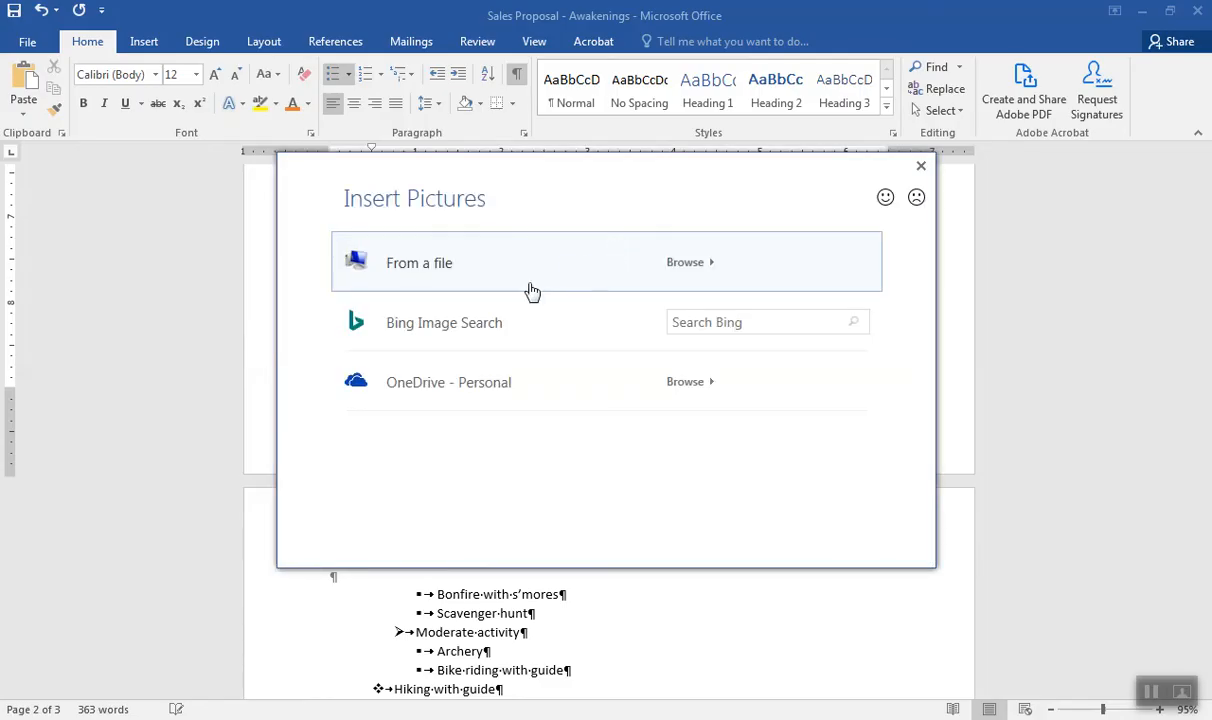
pyautogui.click(490, 331)
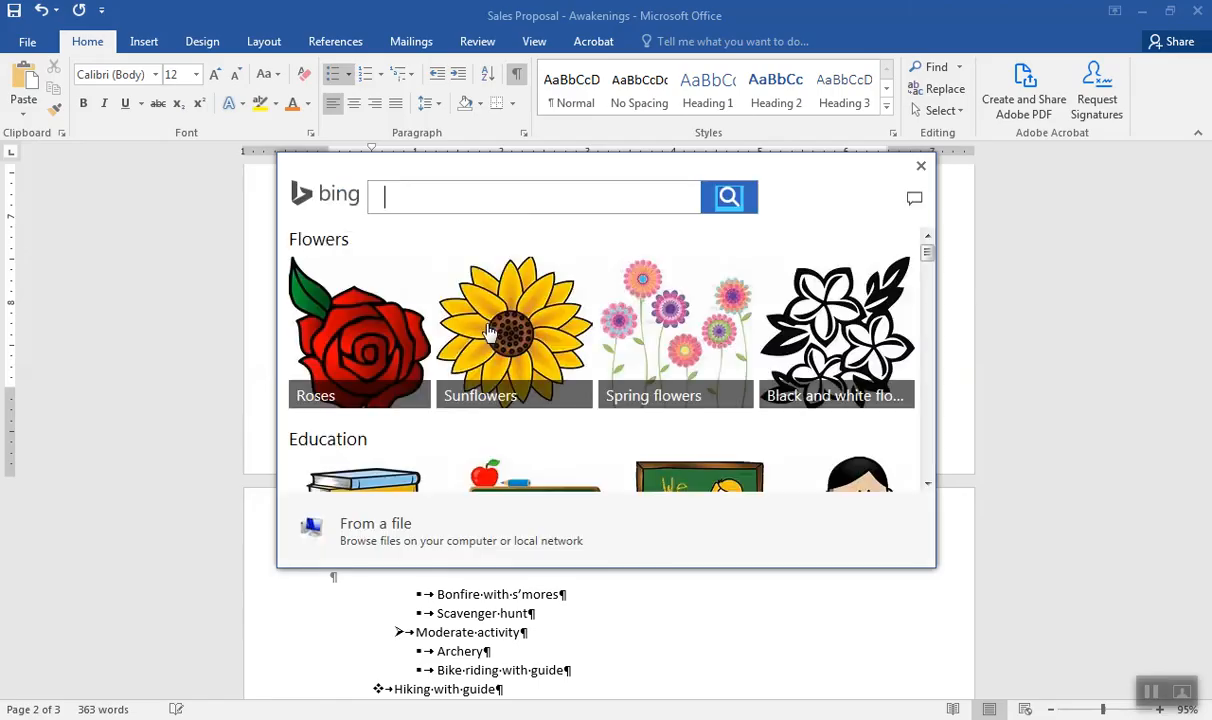
pyautogui.write('abstract')
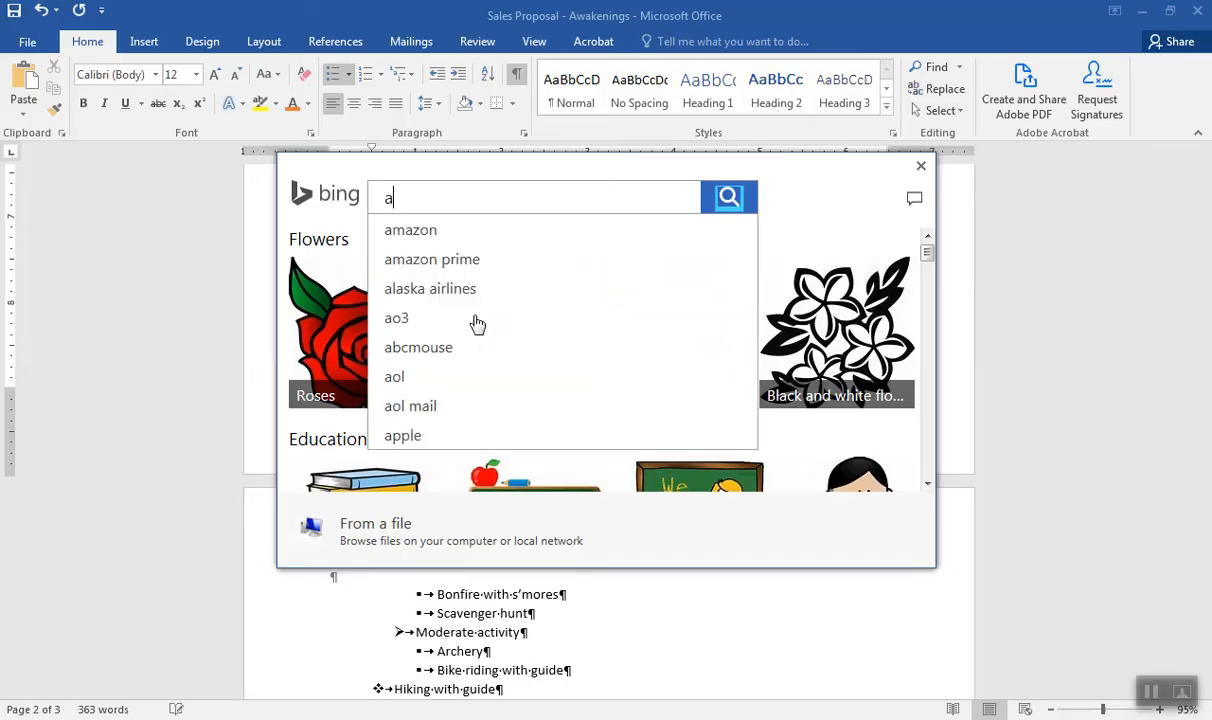
pyautogui.write(' group in')
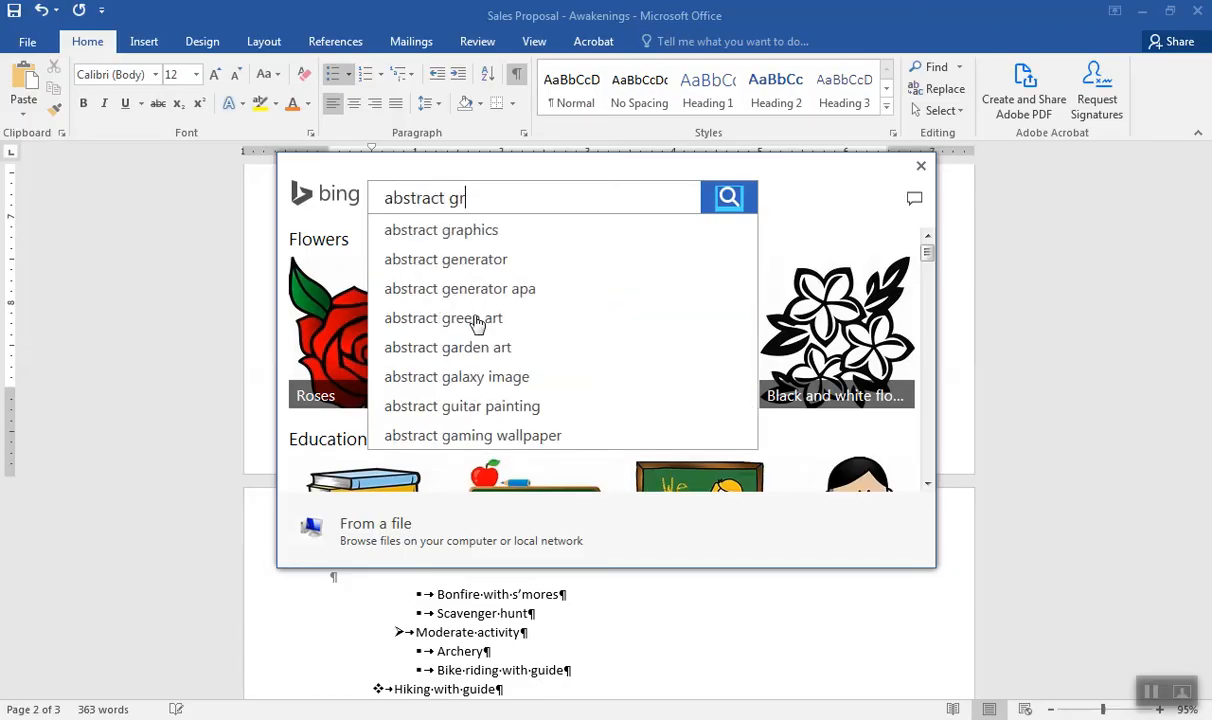
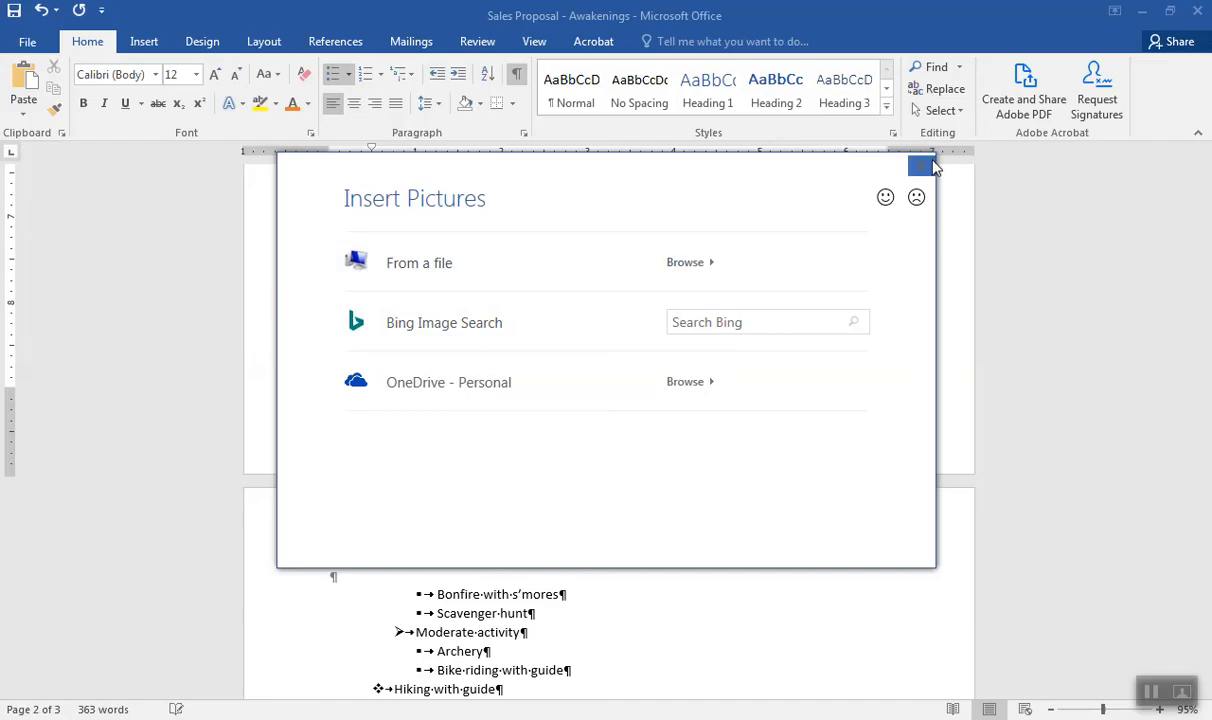
pyautogui.click(921, 166)
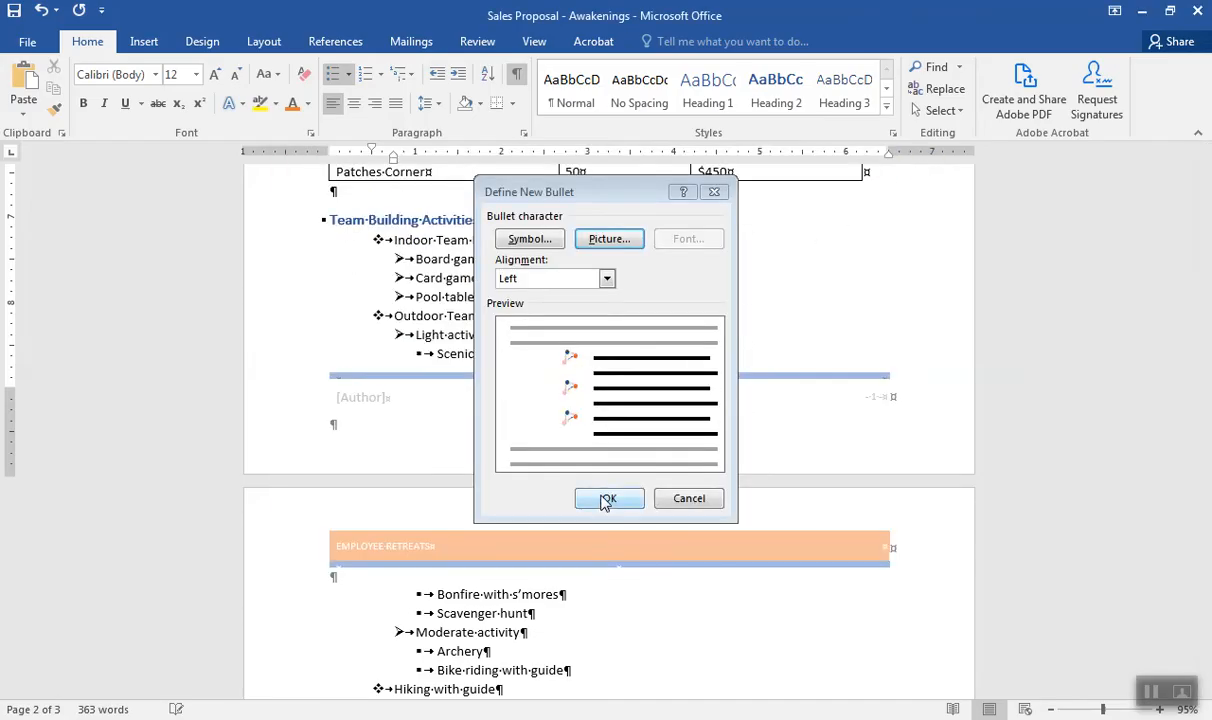
pyautogui.click(606, 499)
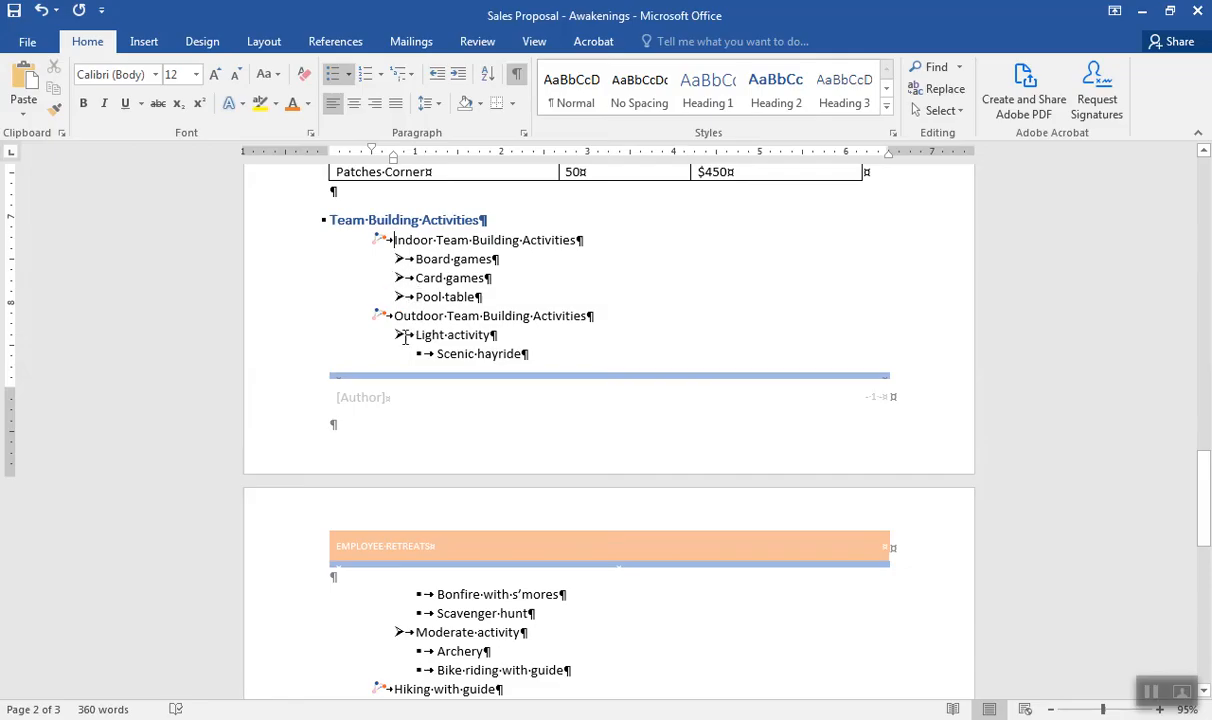
# Insert a page break immediately before the "Team Building Activities" heading.
pyautogui.click(326, 220)
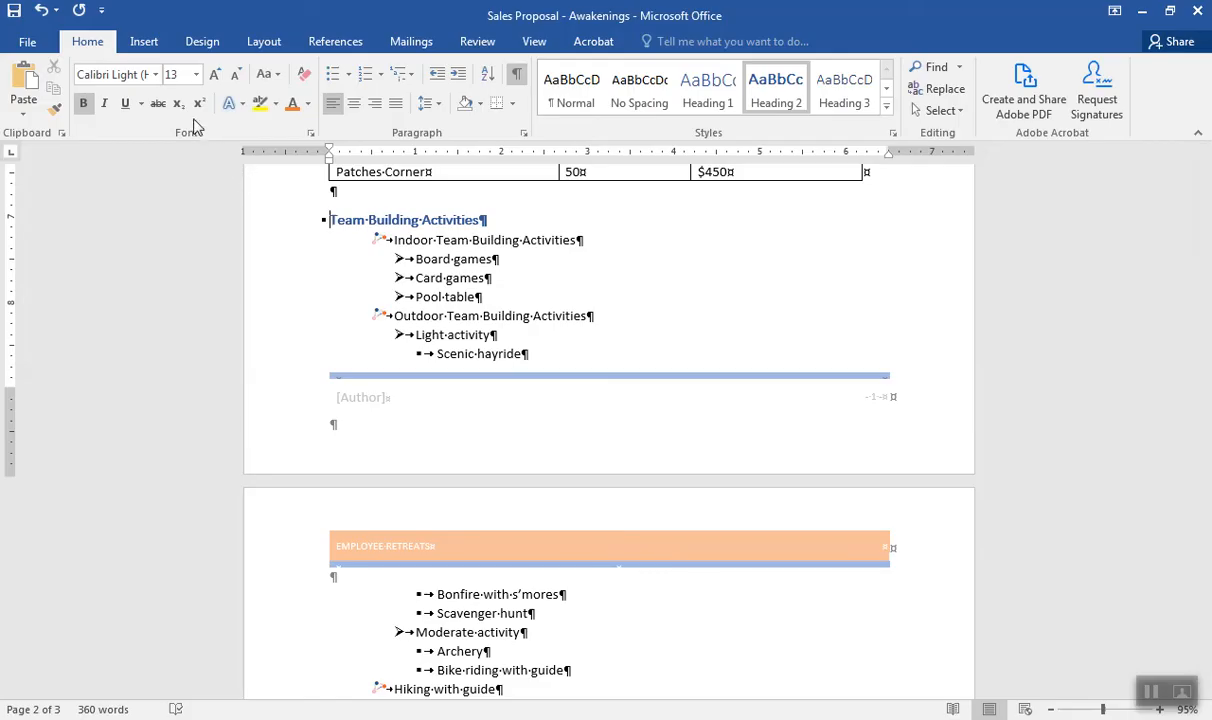
pyautogui.click(148, 45)
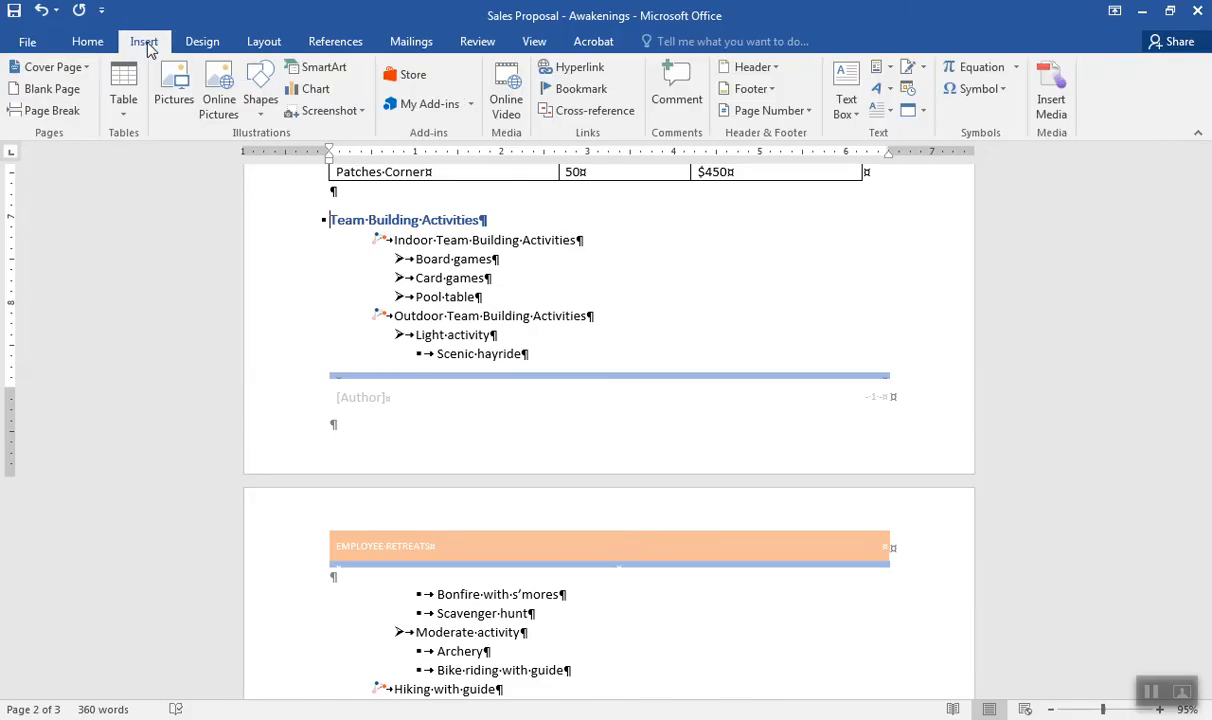
pyautogui.click(45, 112)
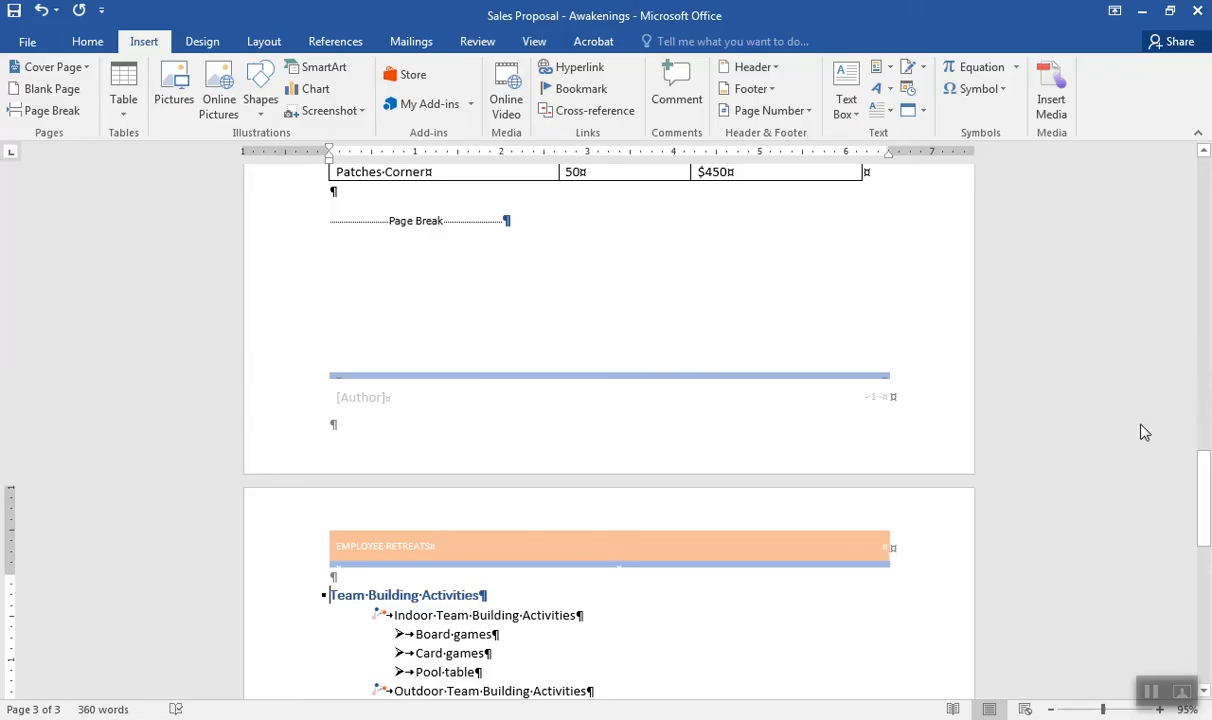
# Change the bullets of the activities list's second-level items, such as "Board games", to hollow circles.
pyautogui.moveTo(1201, 466); pyautogui.dragTo(1208, 524)
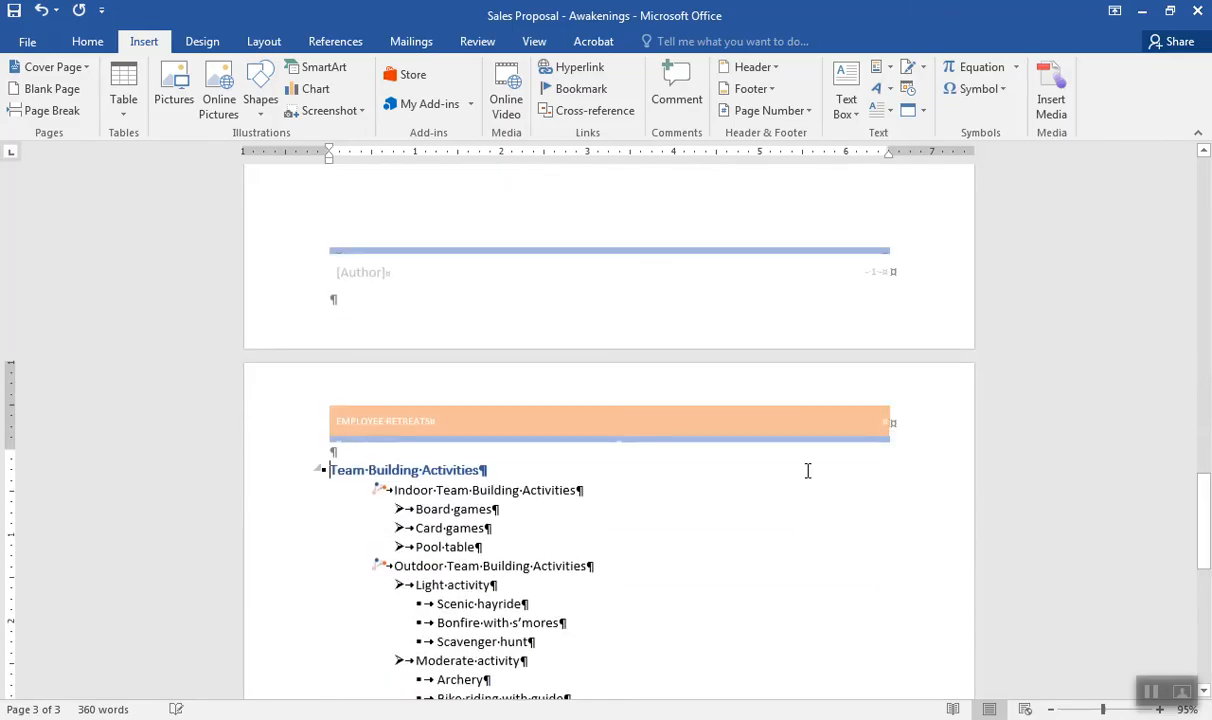
pyautogui.click(414, 509)
pyautogui.click(87, 41)
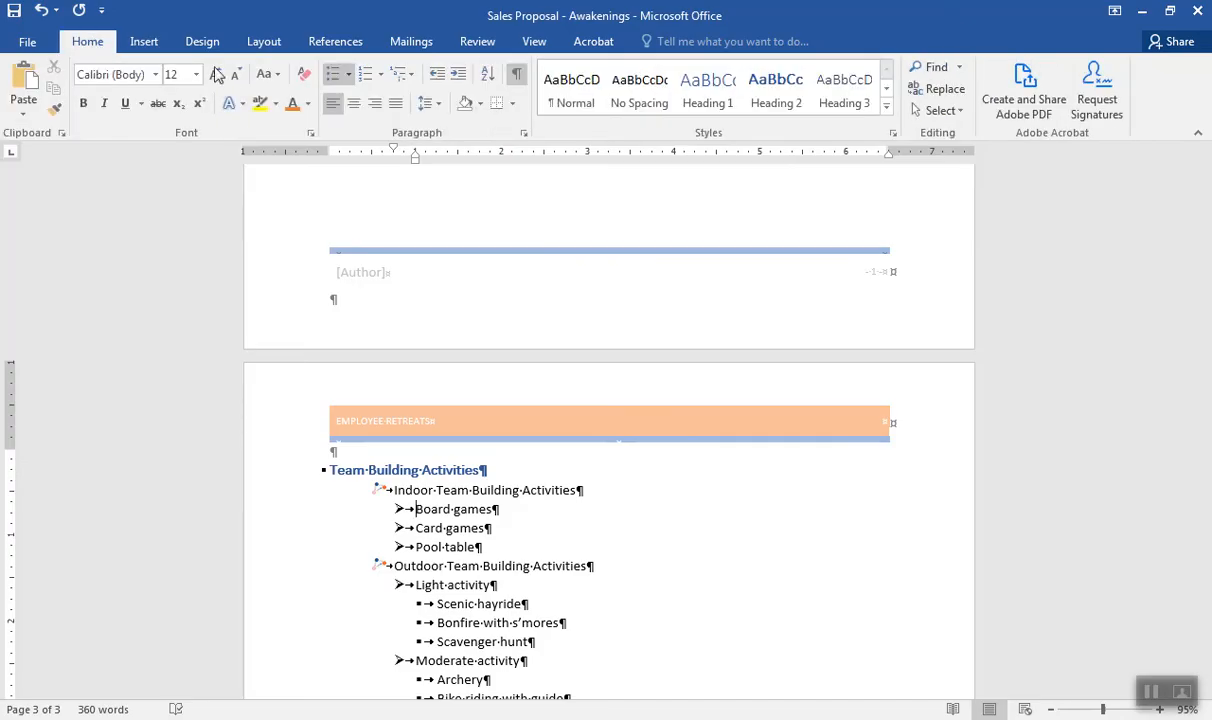
pyautogui.click(349, 76)
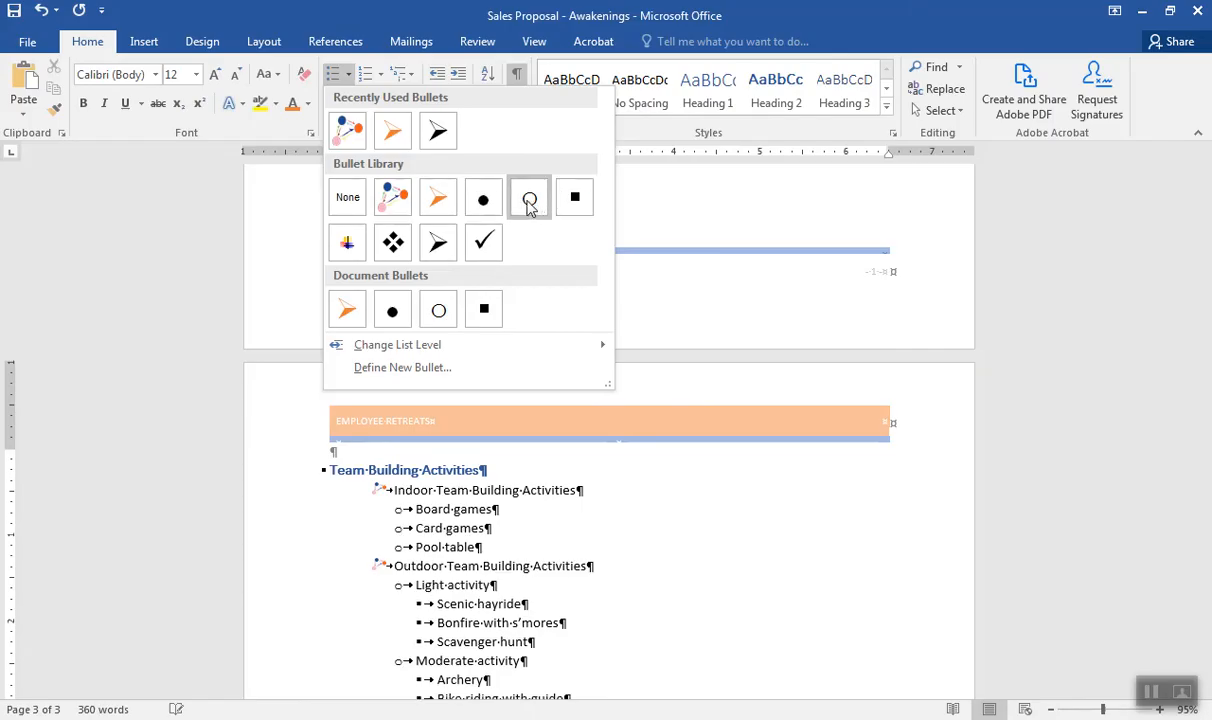
pyautogui.click(529, 202)
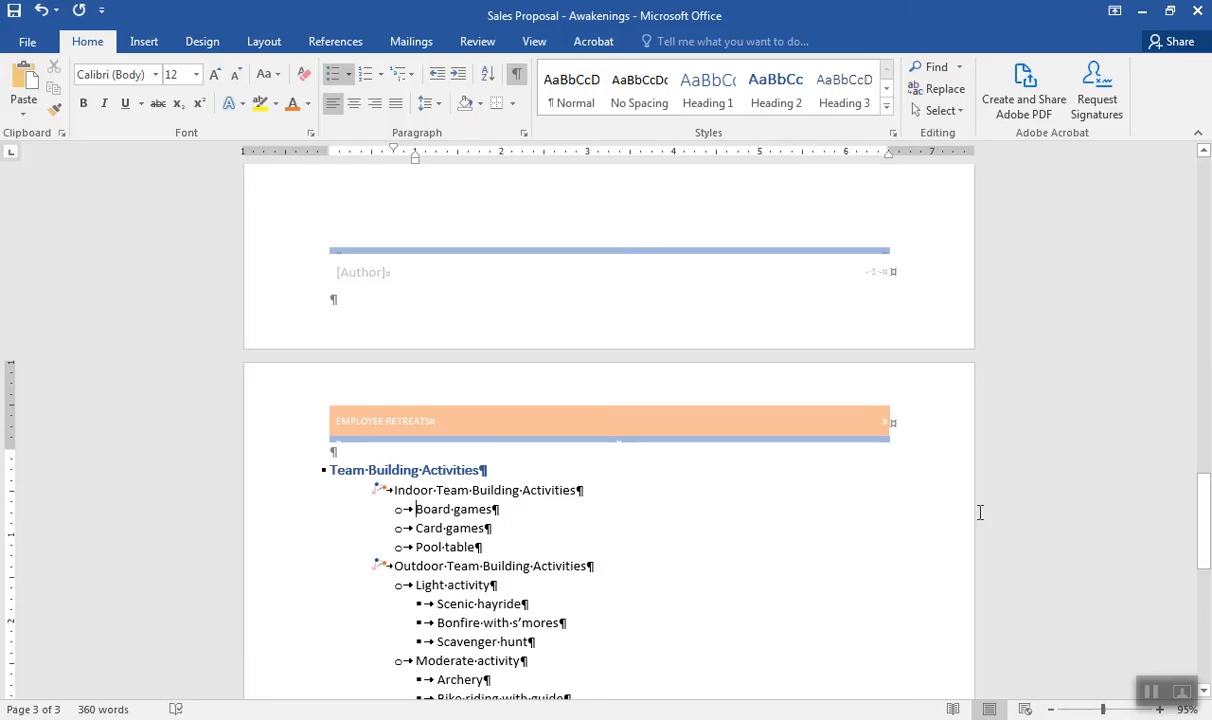
# Sort the three items under "Light activity" by paragraph text in ascending order, with no header row.
pyautogui.moveTo(1205, 514); pyautogui.dragTo(1205, 563)
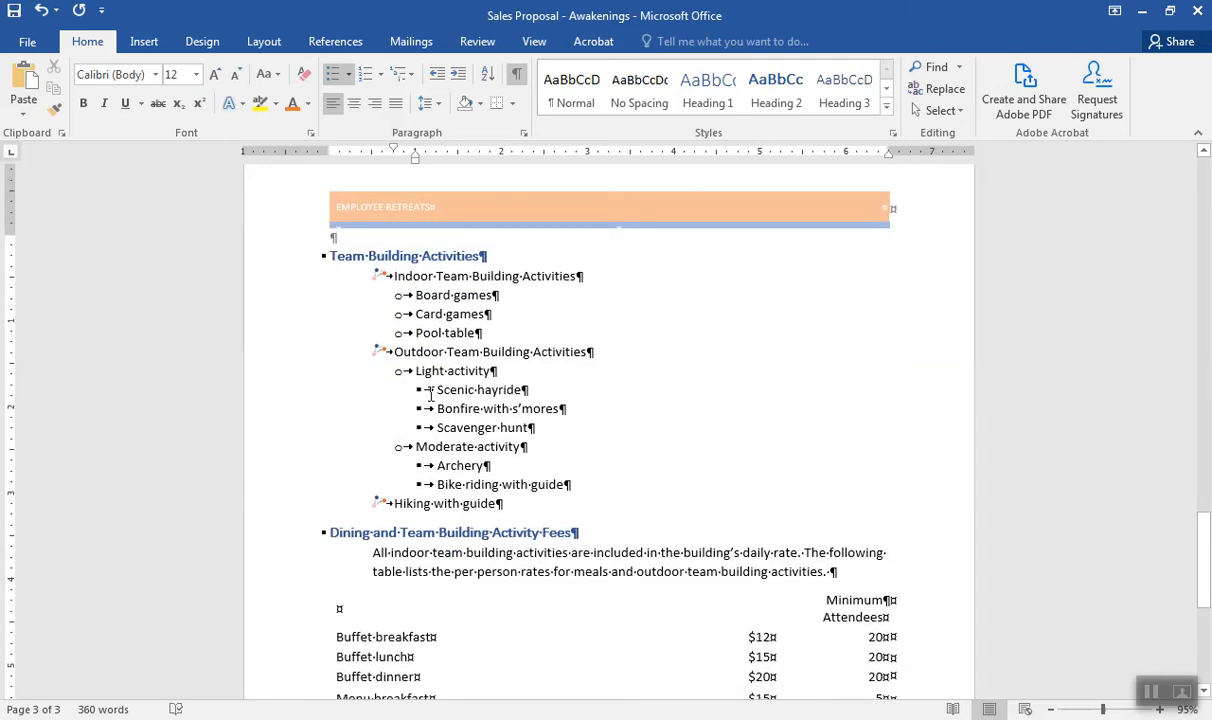
pyautogui.moveTo(435, 389); pyautogui.dragTo(516, 425)
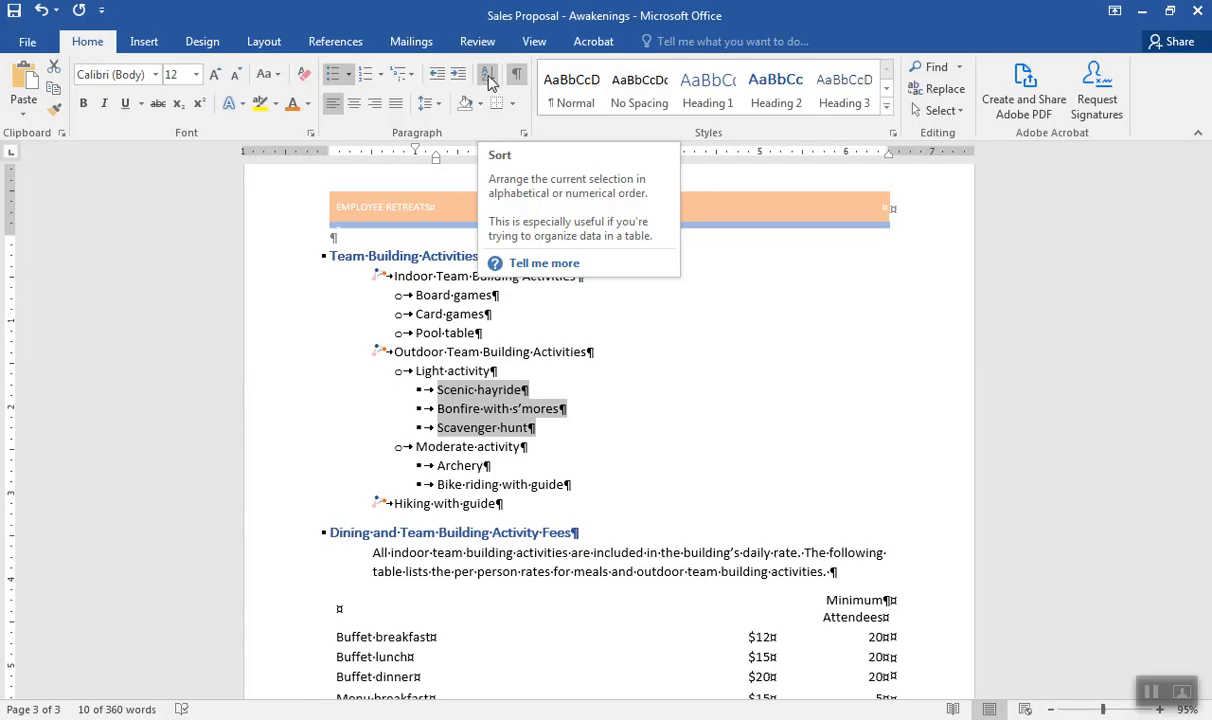
pyautogui.click(489, 80)
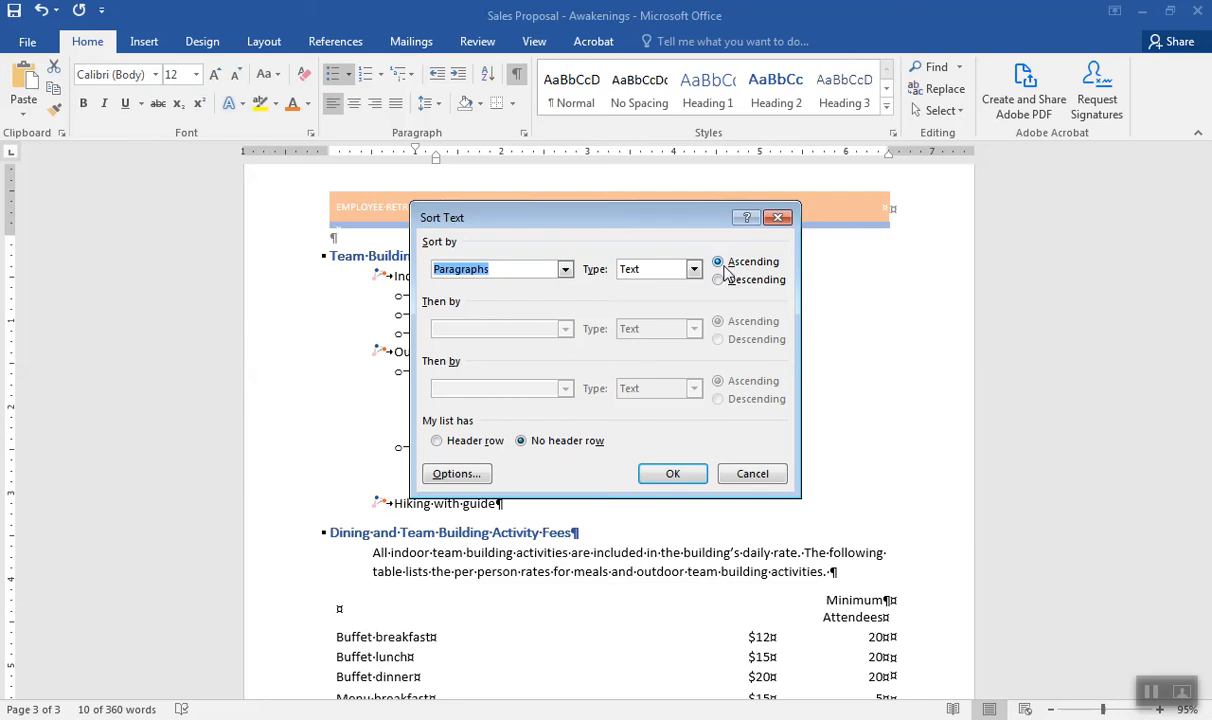
pyautogui.click(672, 474)
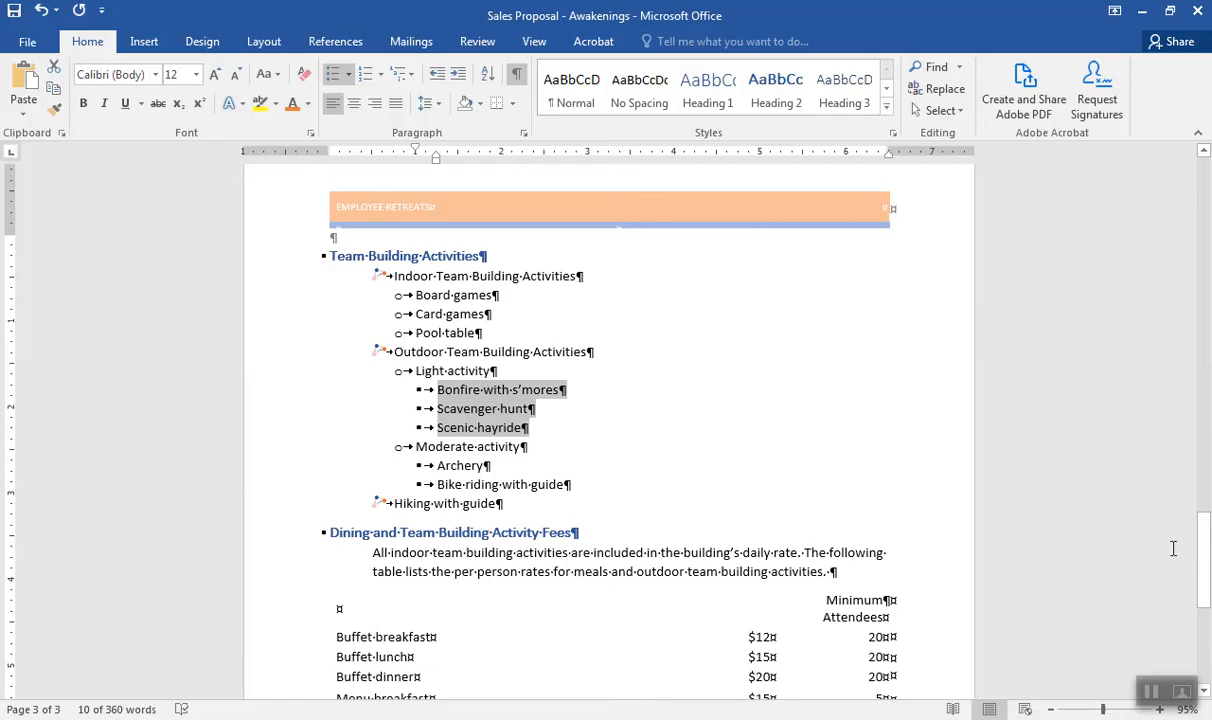
# In the Available Buildings table, fit the Building column to its contents, narrow Maximum Capacity to a two-line heading, and narrow Daily Rate to its heading.
pyautogui.moveTo(1204, 545); pyautogui.dragTo(1188, 412)
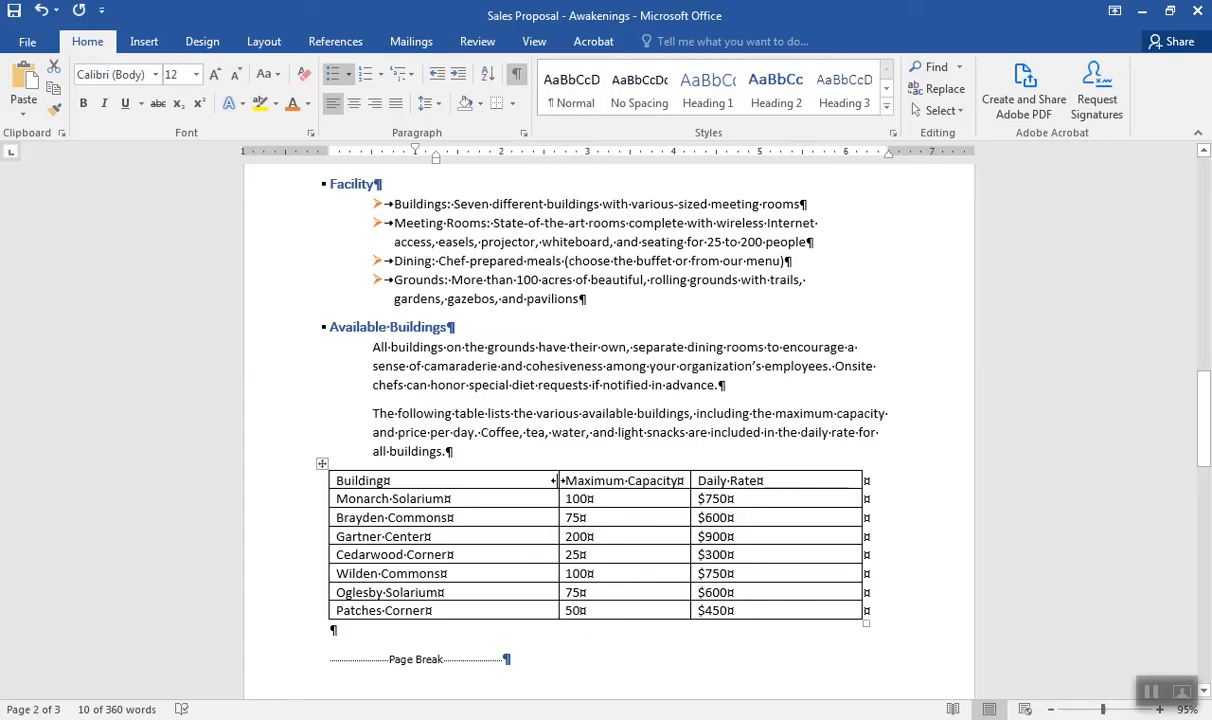
pyautogui.doubleClick(557, 481)
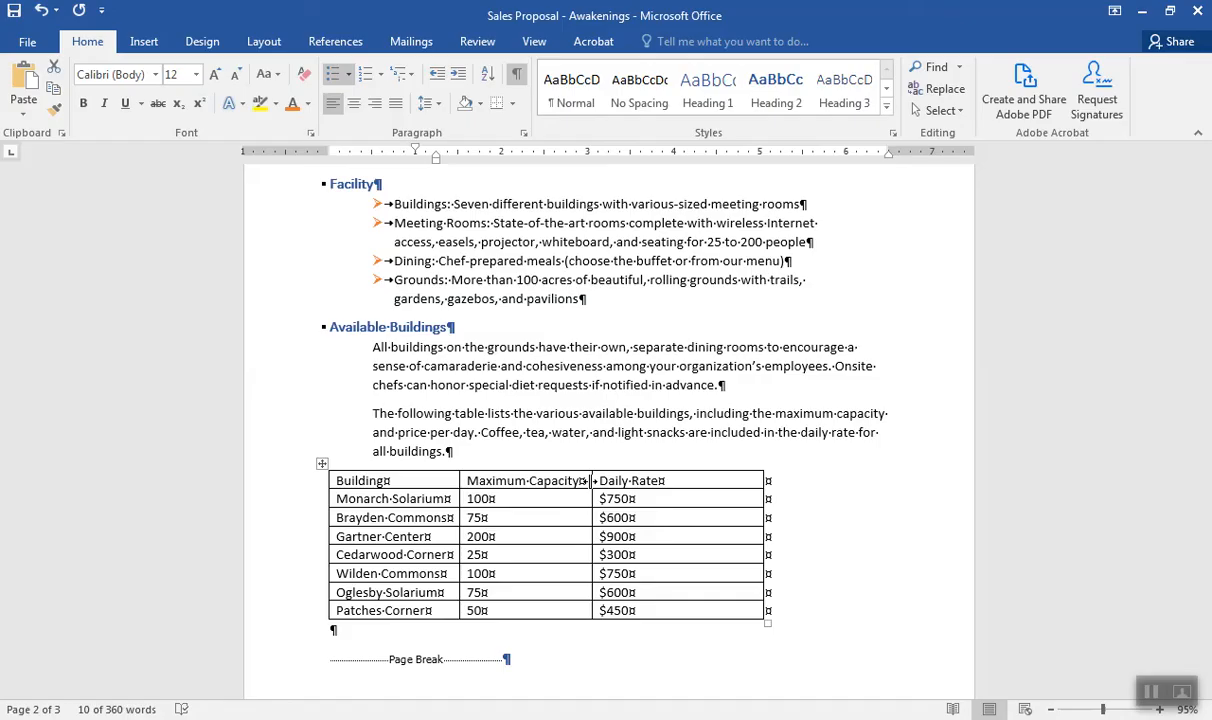
pyautogui.moveTo(590, 481); pyautogui.dragTo(538, 482)
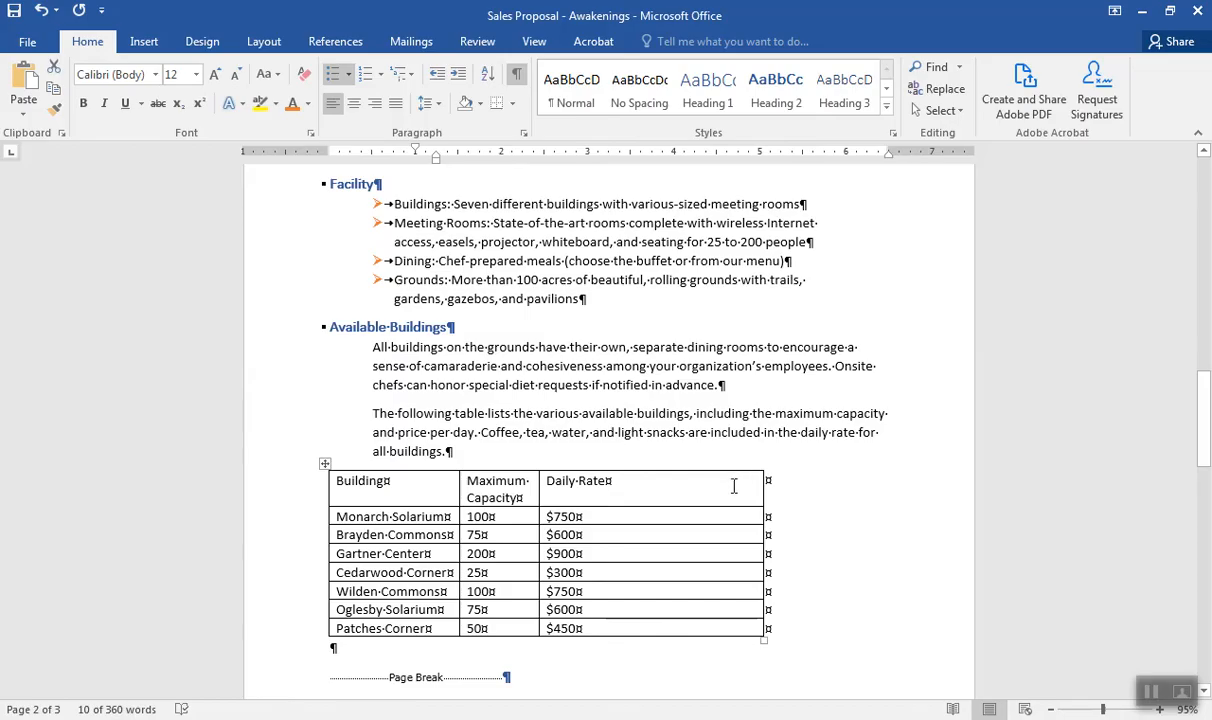
pyautogui.moveTo(759, 485); pyautogui.dragTo(620, 495)
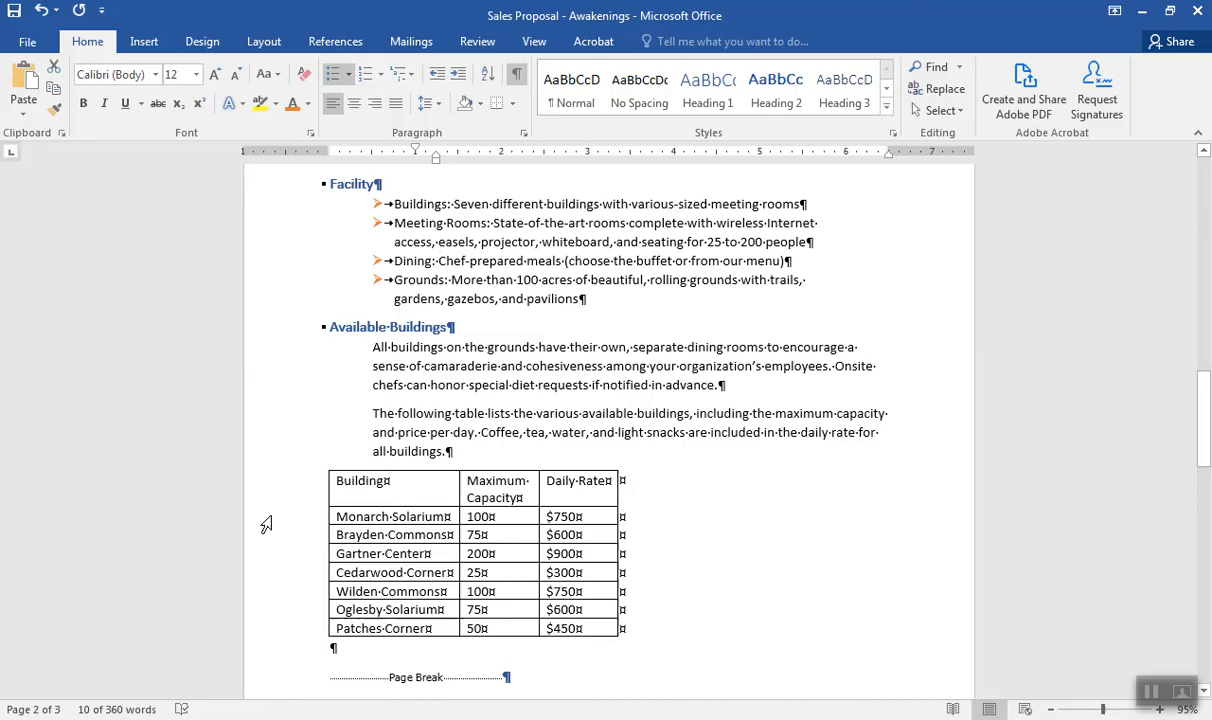
# Set the height of all Available Buildings table rows below the header to 0.3".
pyautogui.moveTo(266, 524); pyautogui.dragTo(267, 632)
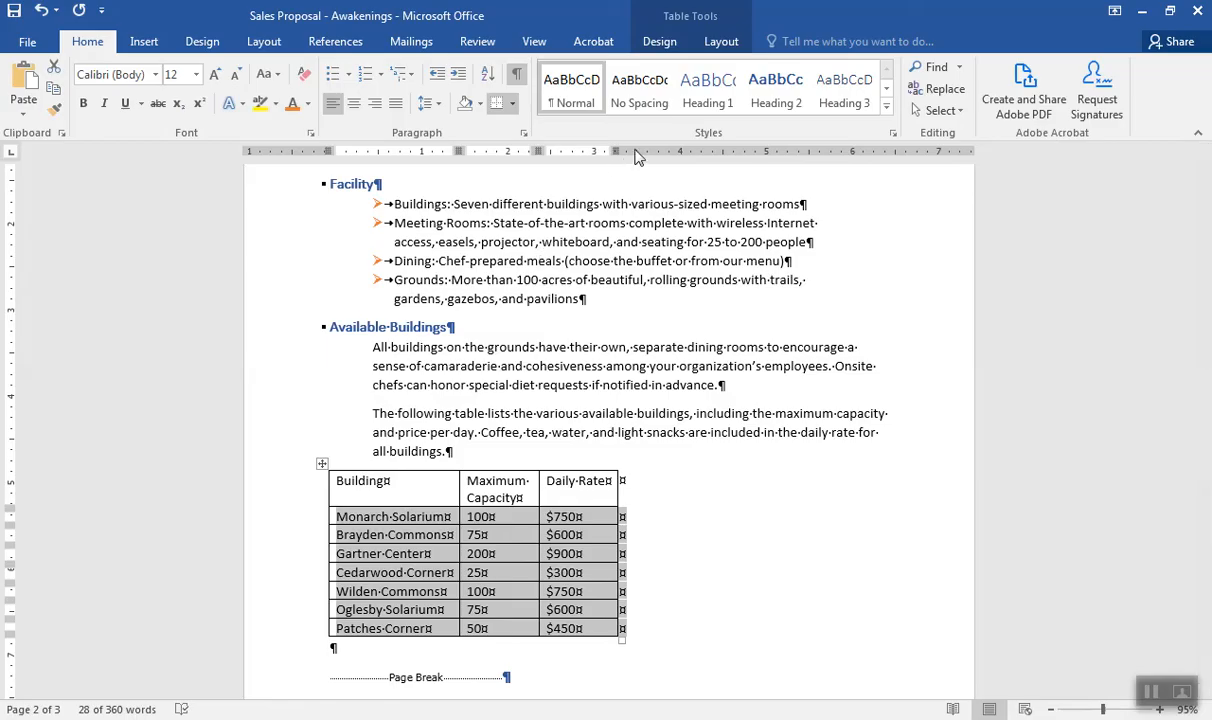
pyautogui.click(707, 88)
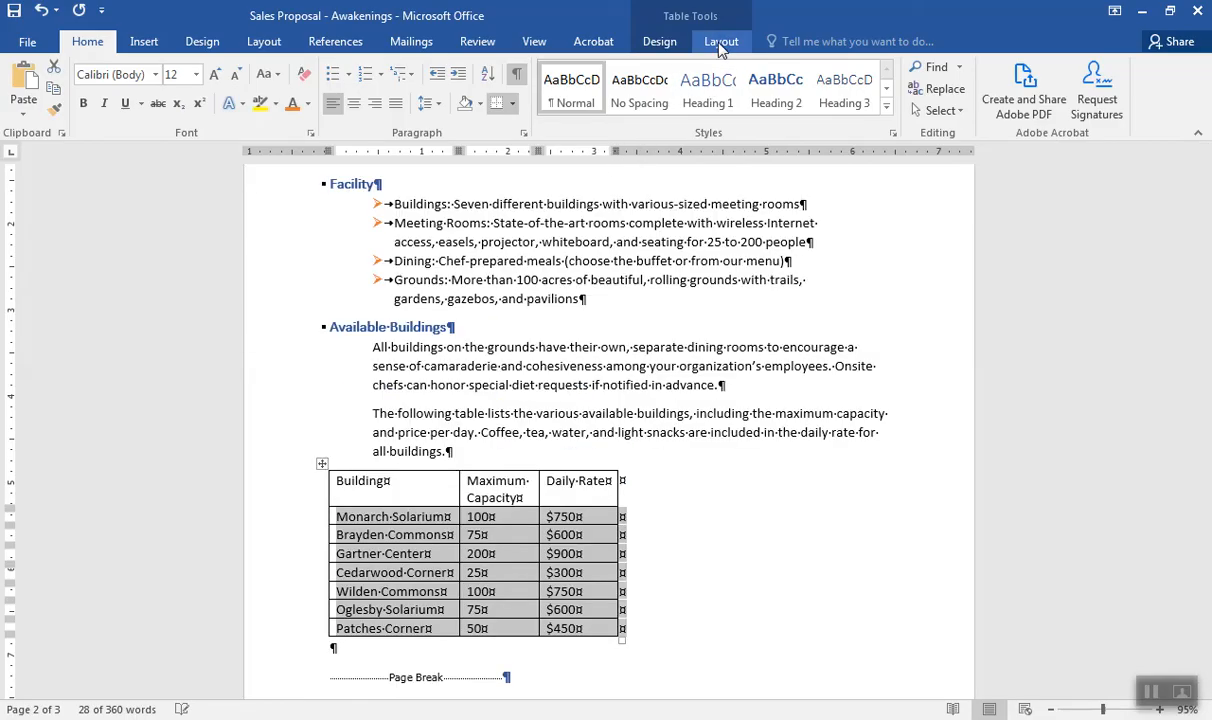
pyautogui.click(719, 44)
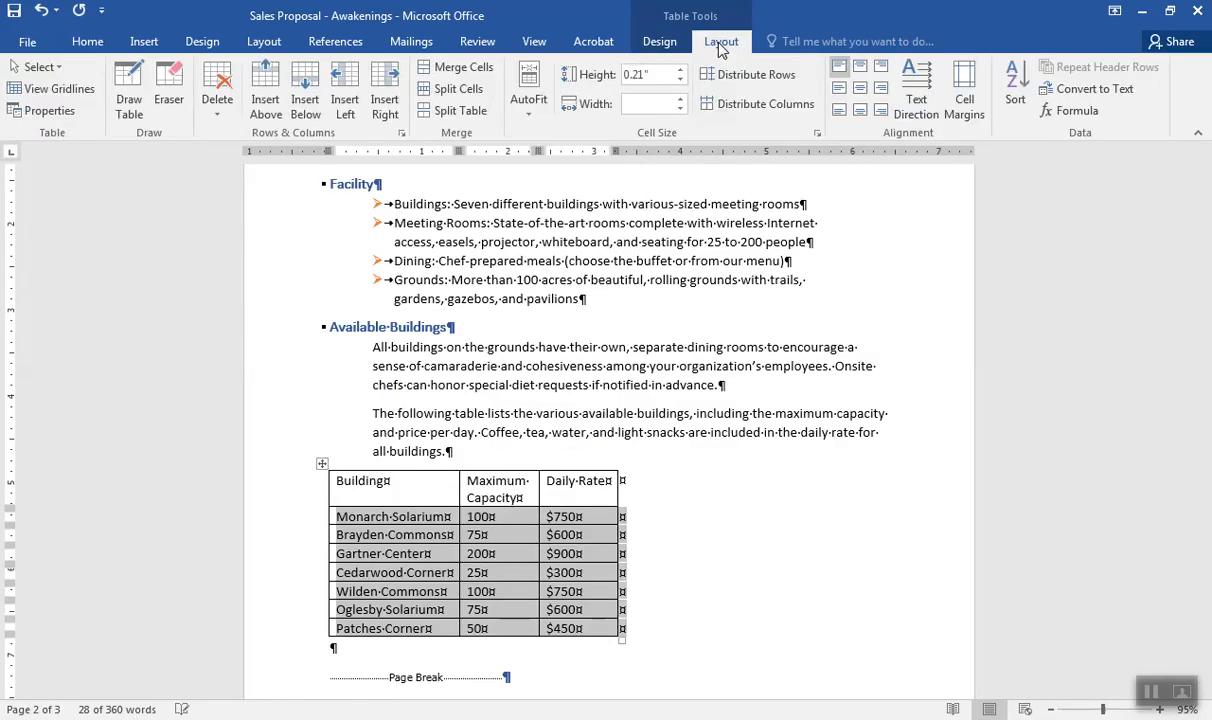
pyautogui.click(679, 74)
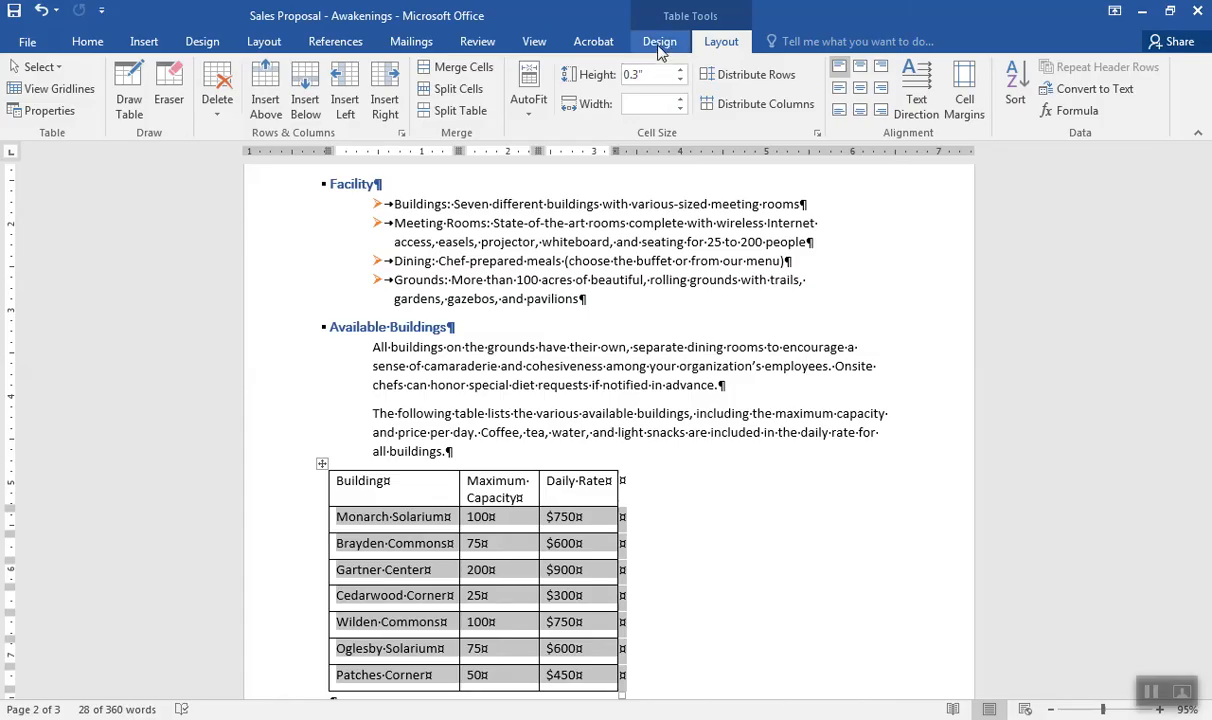
# Apply the blue grid table style with solid dark header row and first column to the Available Buildings table.
pyautogui.click(659, 45)
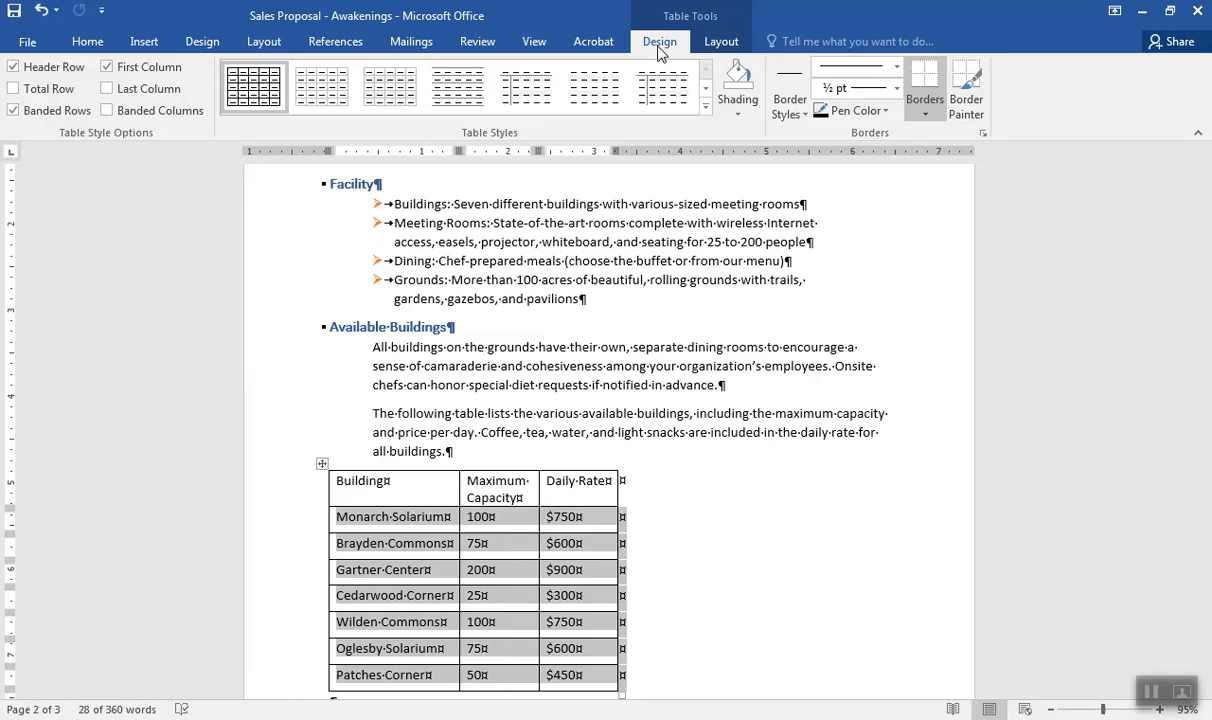
pyautogui.click(706, 110)
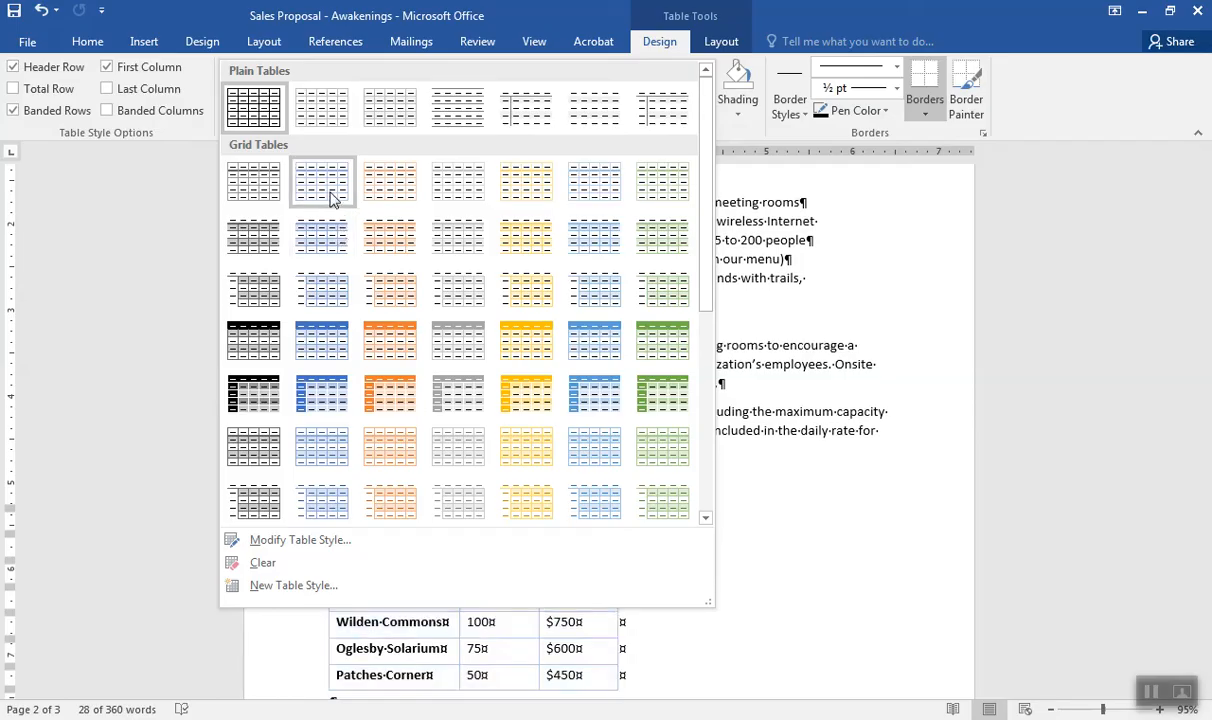
pyautogui.click(320, 400)
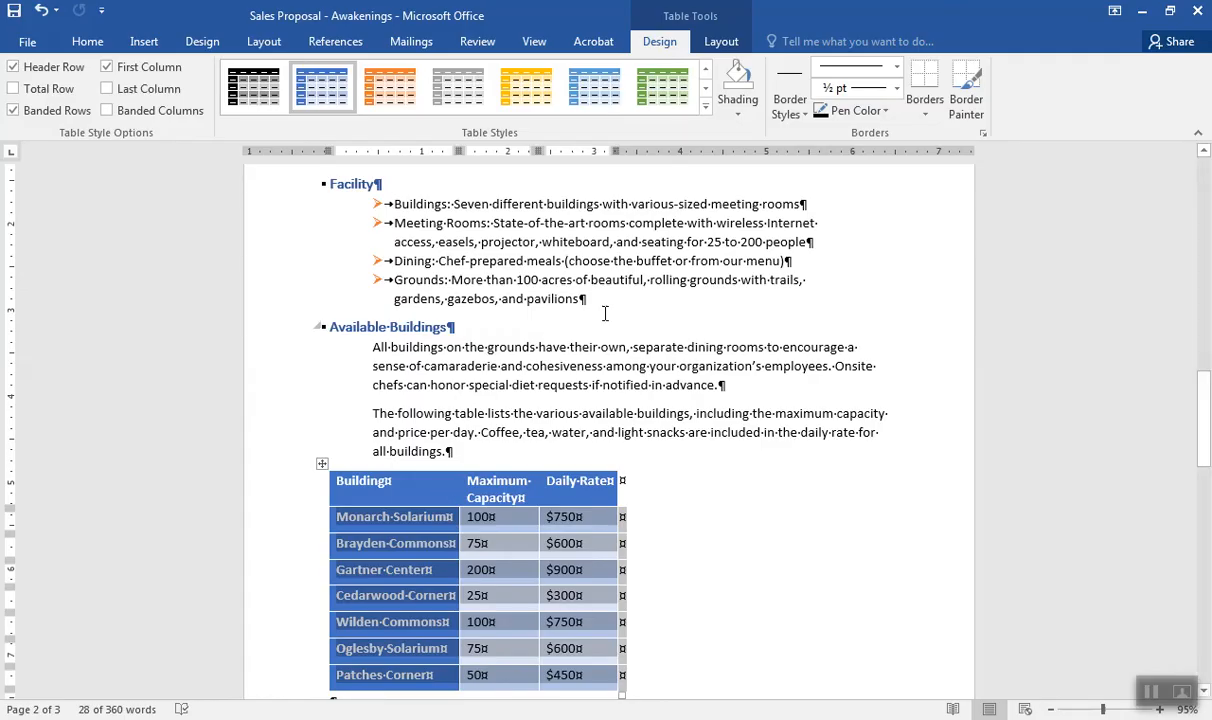
# Align the text in the table's Building column to the center left of its cells.
pyautogui.click(722, 43)
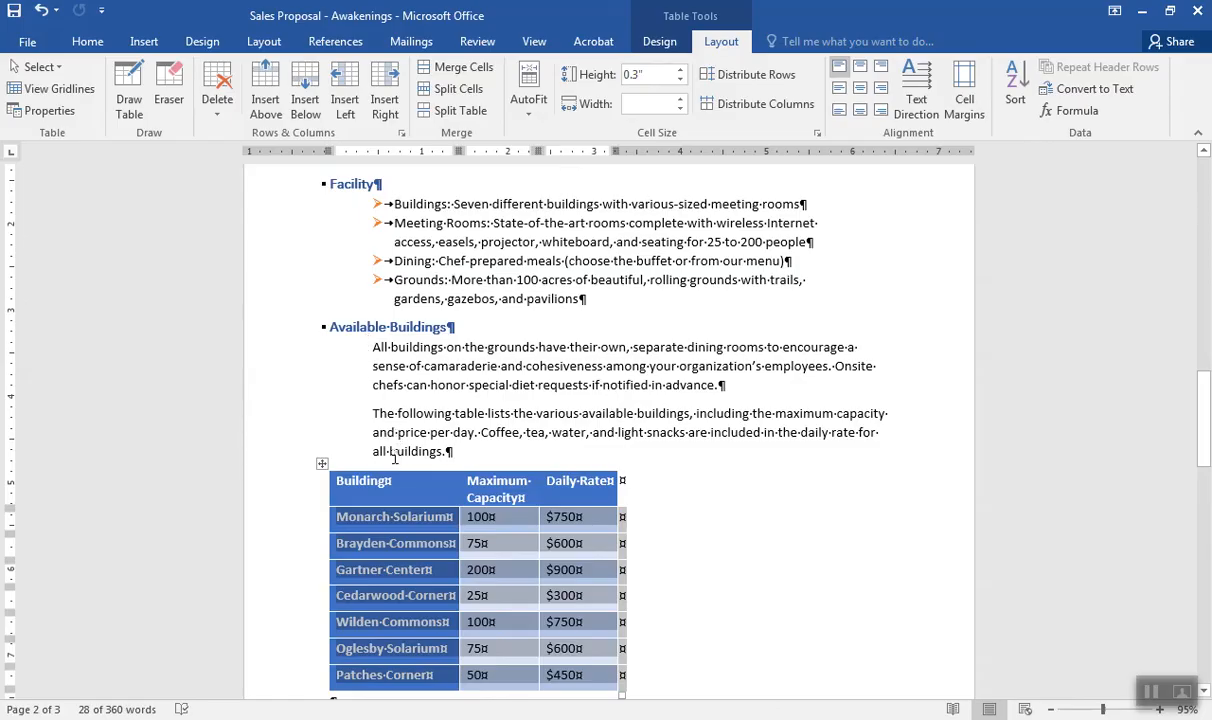
pyautogui.click(683, 492)
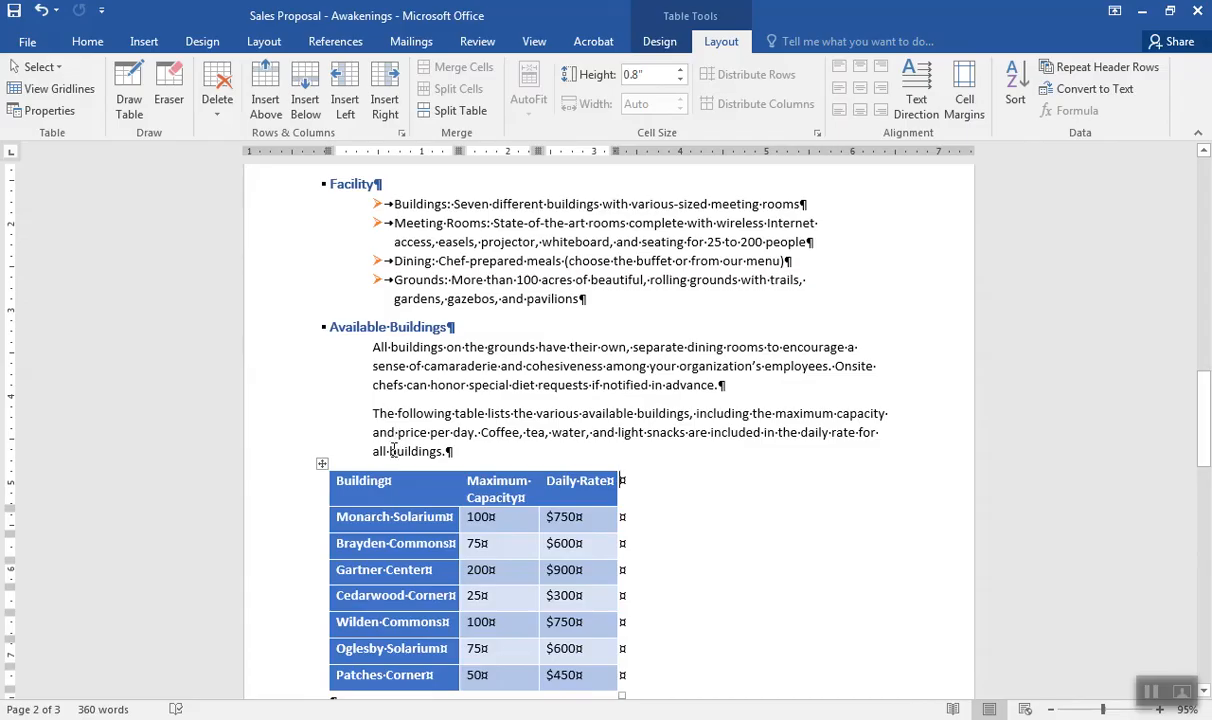
pyautogui.click(391, 465)
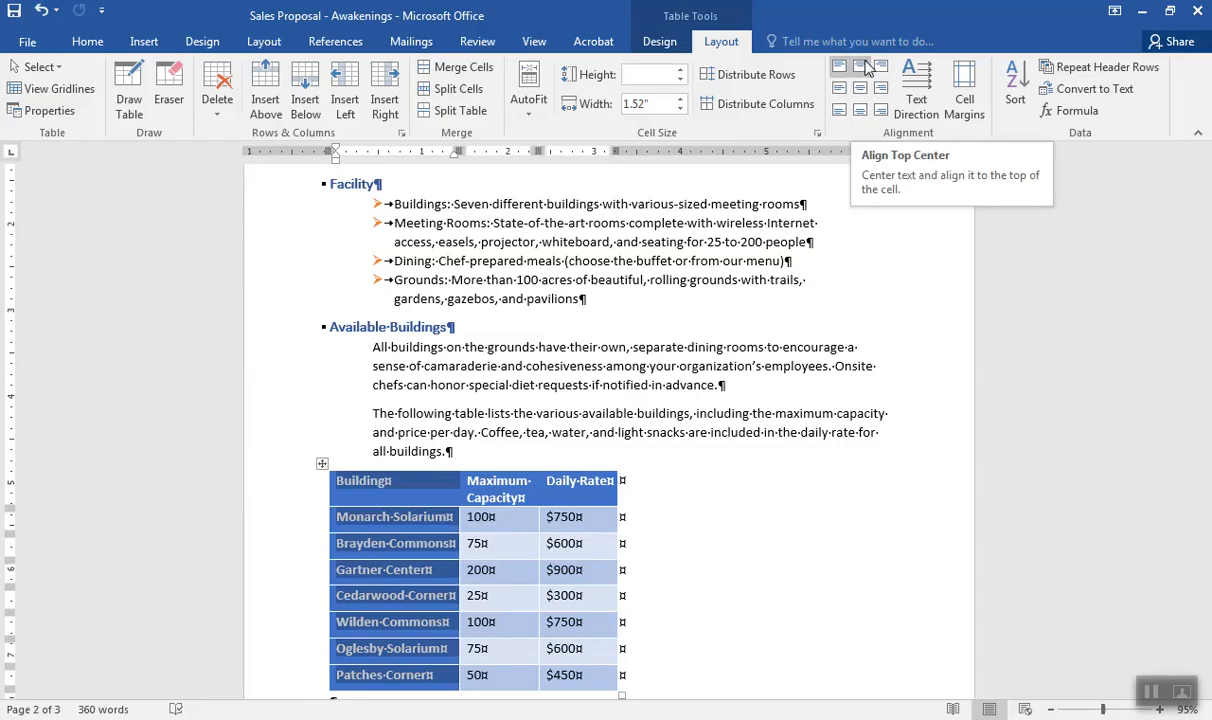
pyautogui.click(838, 95)
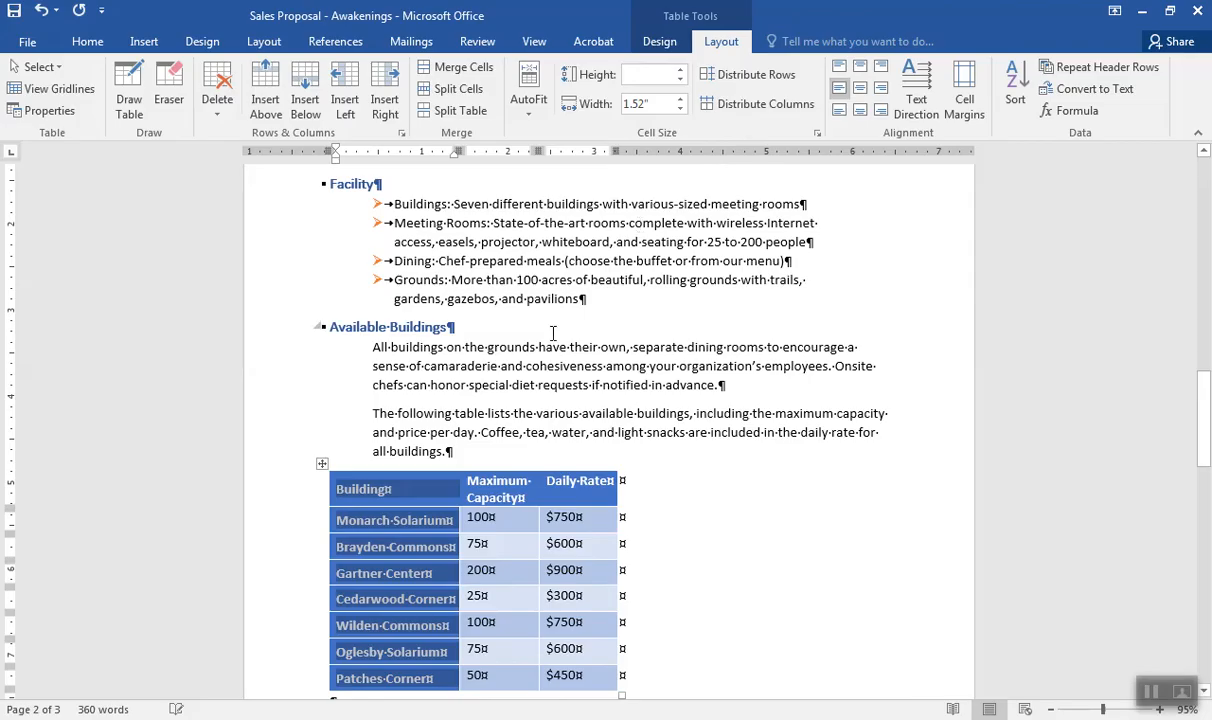
# Center the whole Available Buildings table horizontally between the page margins.
pyautogui.click(320, 463)
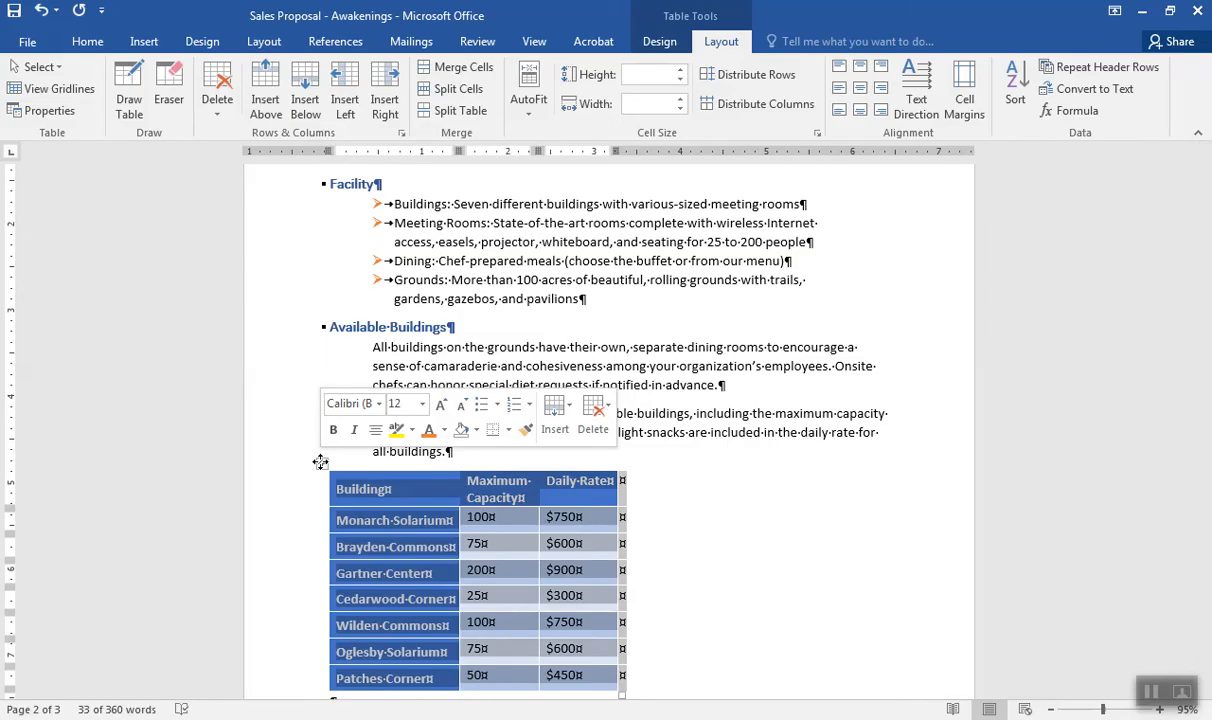
pyautogui.click(87, 42)
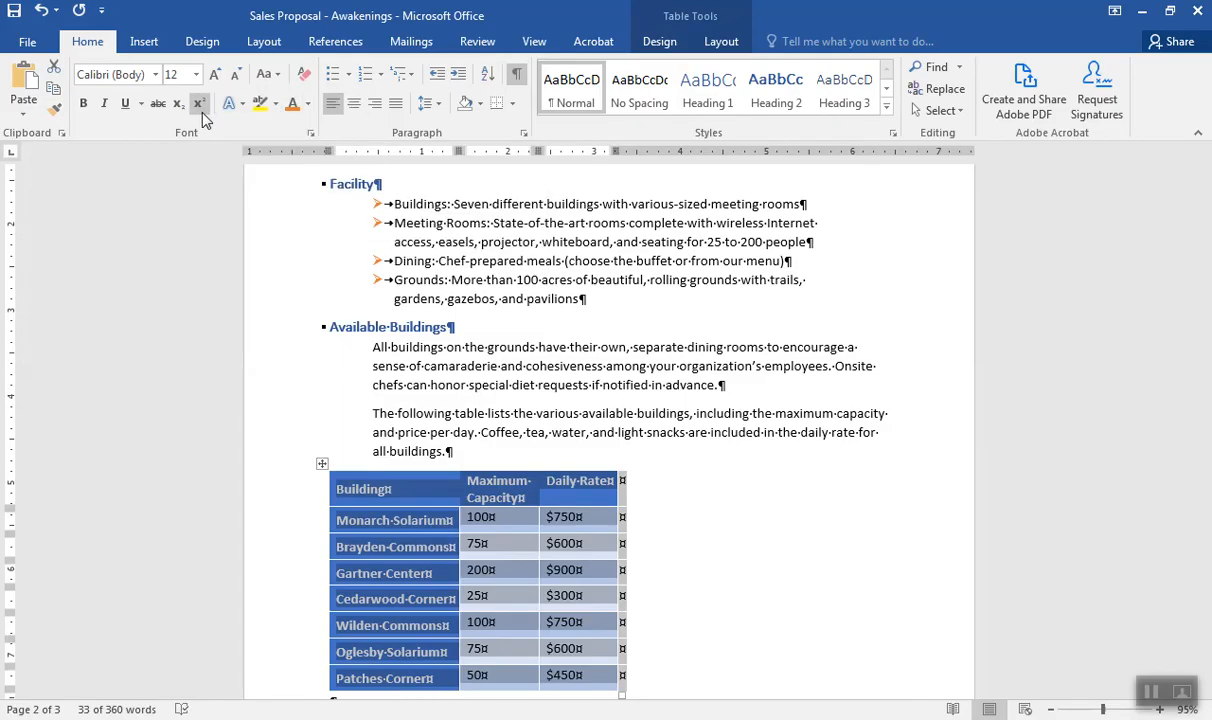
pyautogui.hotkey('ctrl', 'e')
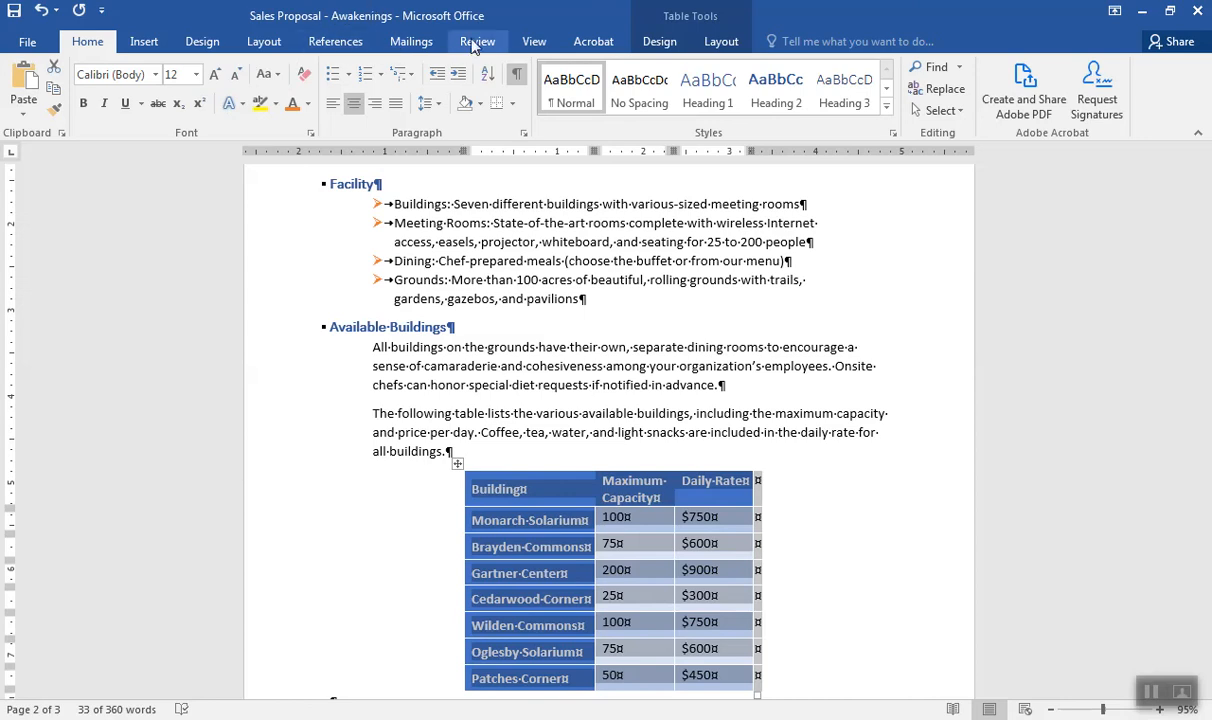
# Sort the Available Buildings table by Building as text in ascending order, treating the first row as a header row.
pyautogui.click(712, 45)
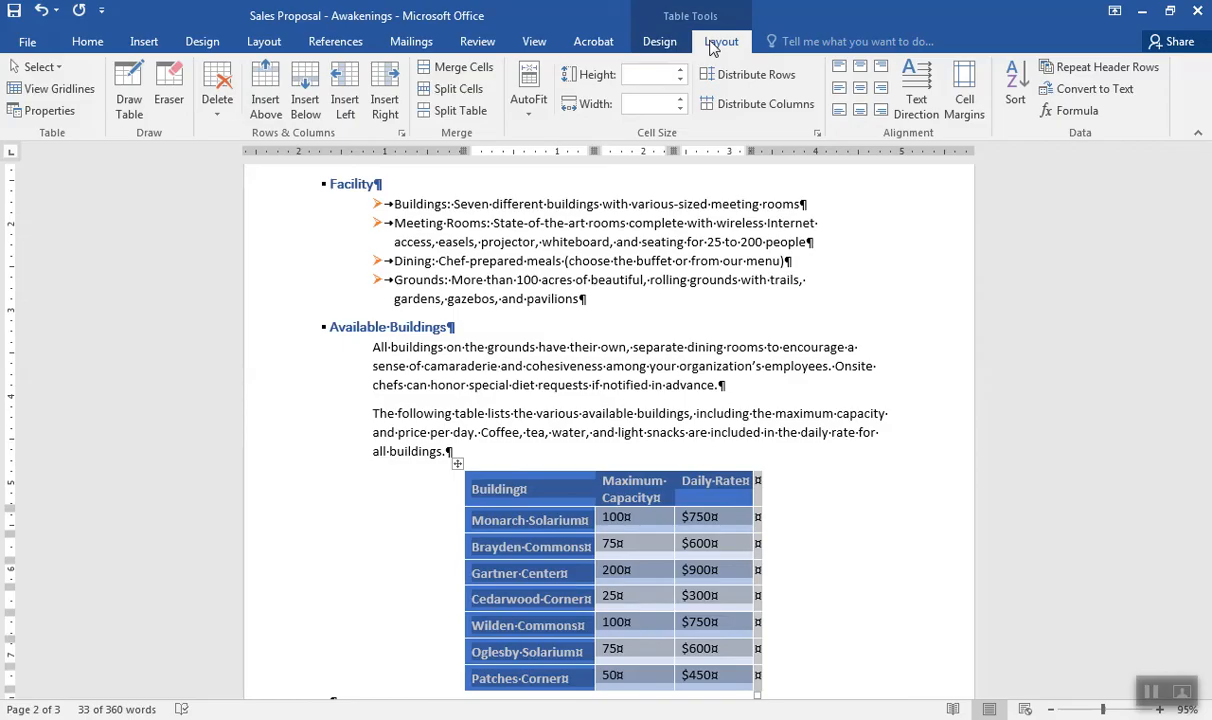
pyautogui.click(1015, 99)
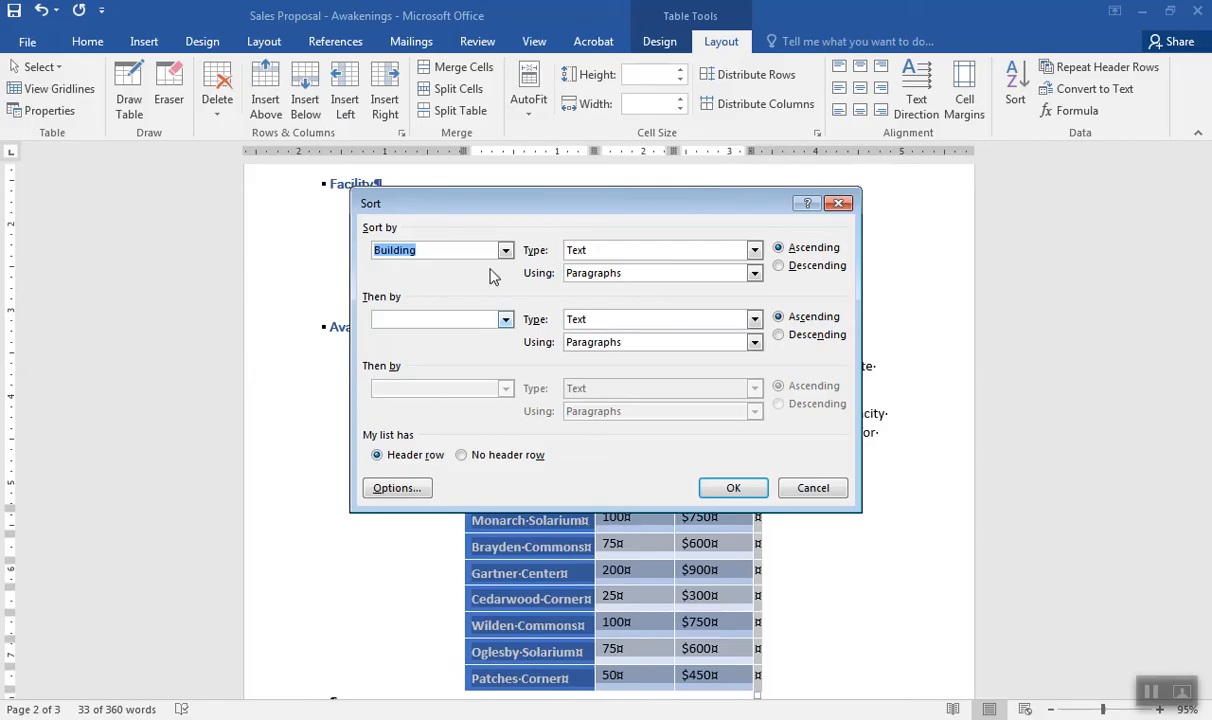
pyautogui.moveTo(548, 208); pyautogui.dragTo(650, 306)
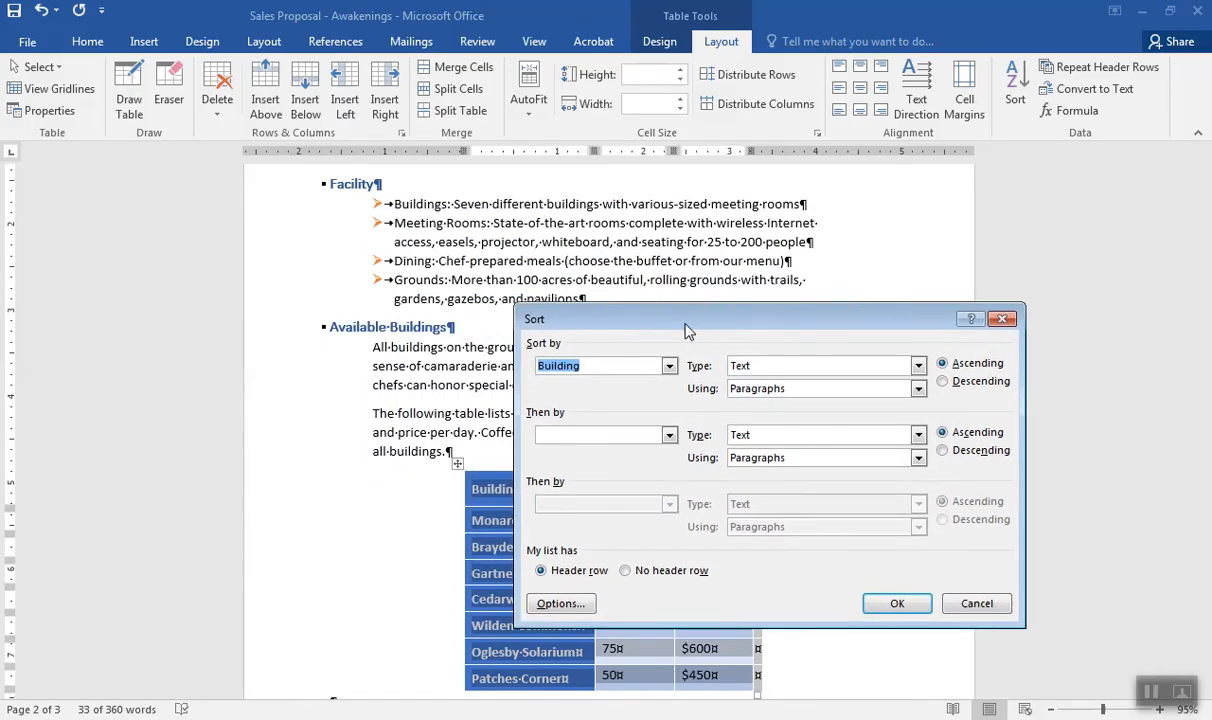
pyautogui.moveTo(615, 322); pyautogui.dragTo(692, 309)
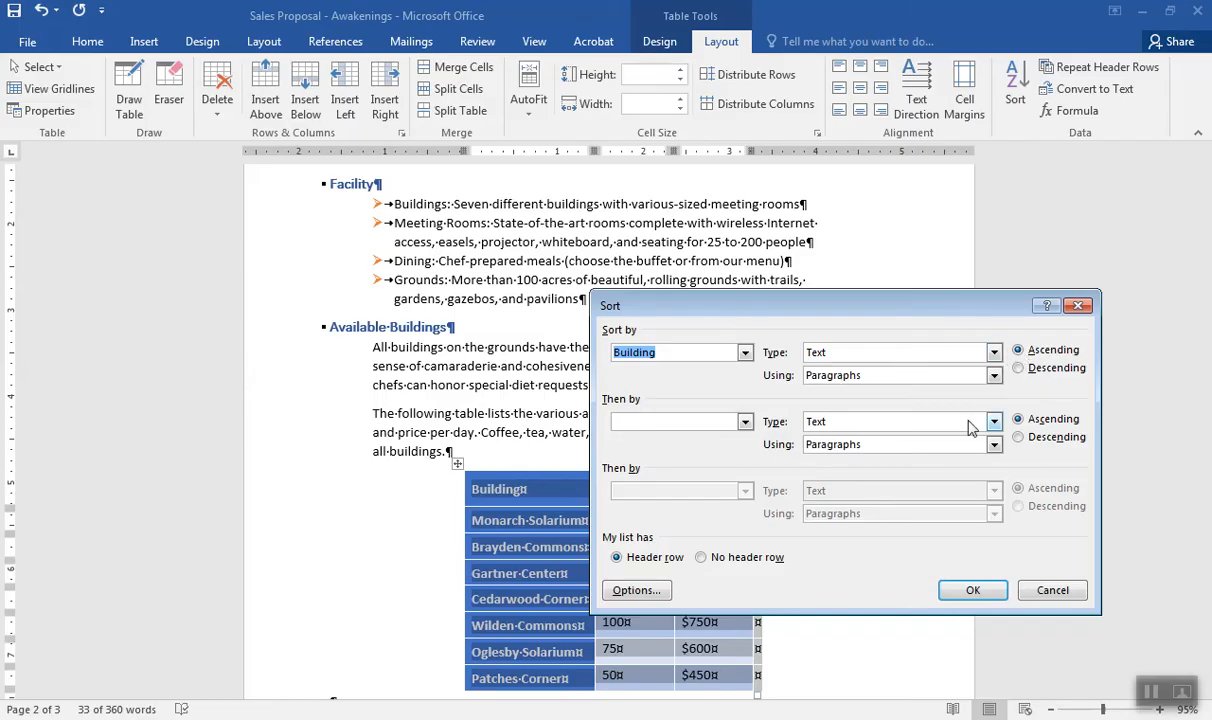
pyautogui.click(967, 592)
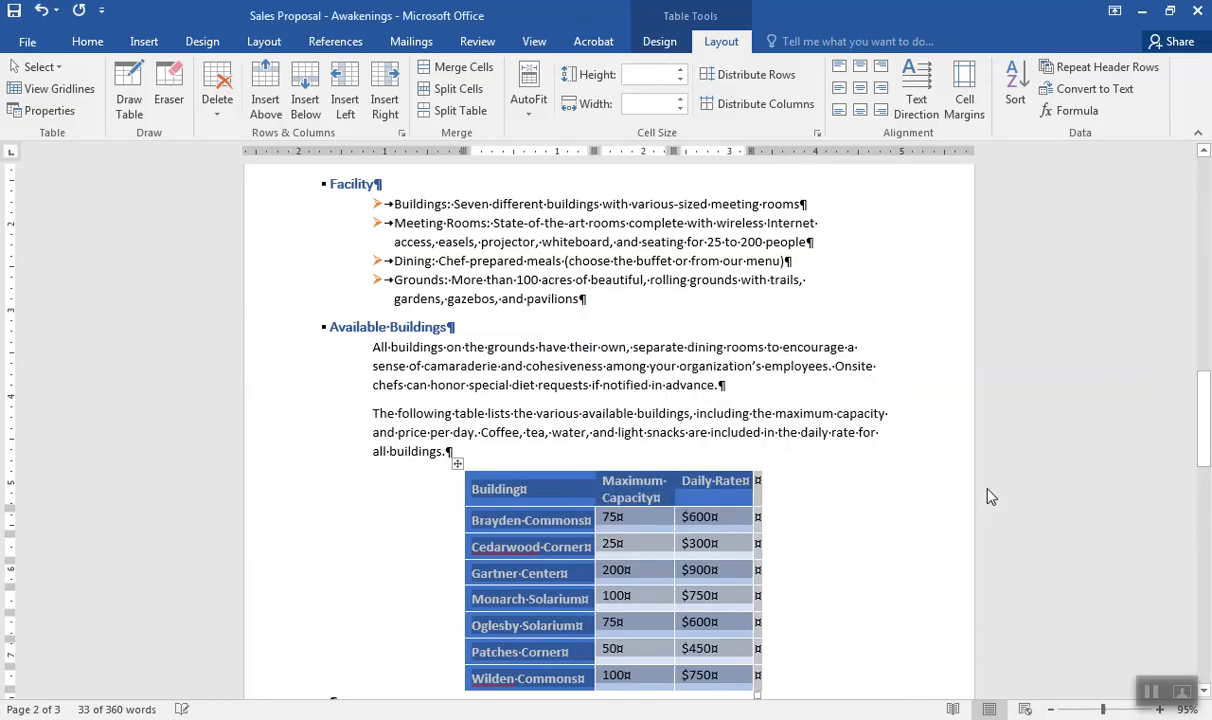
pyautogui.moveTo(1204, 425); pyautogui.dragTo(1206, 487)
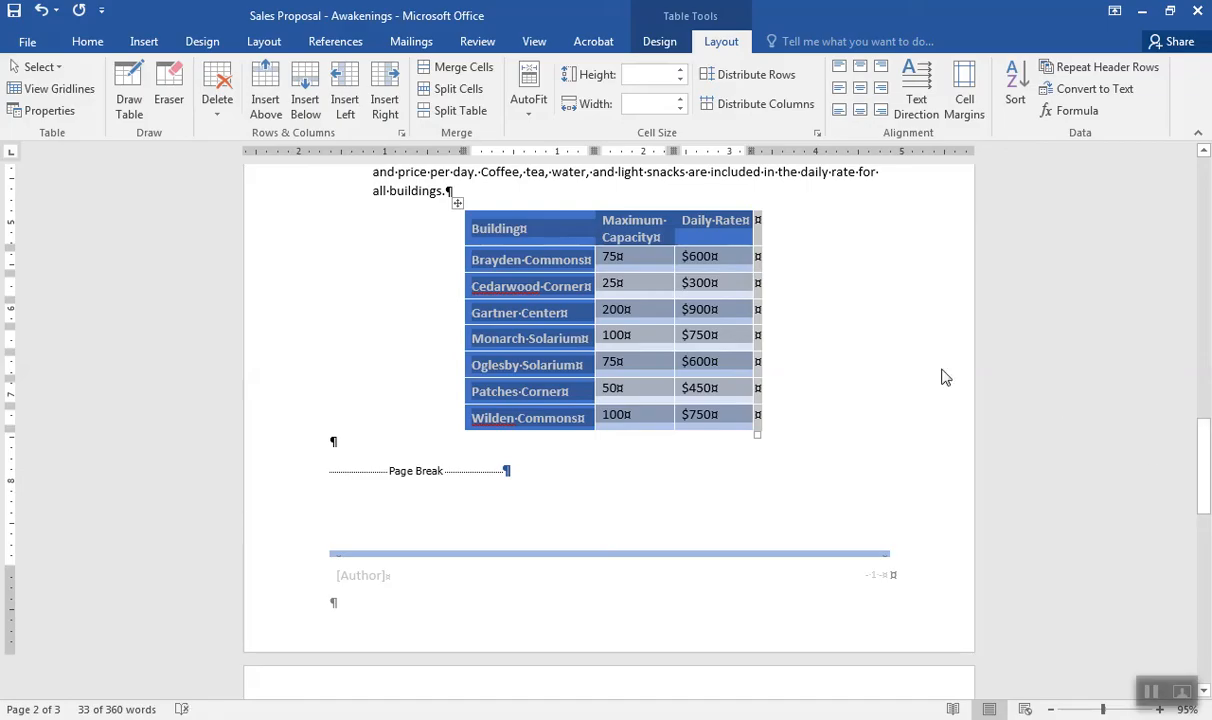
# Insert a row below the Wilden Commons row and align the Maximum Capacity and Daily Rate columns center right.
pyautogui.click(502, 420)
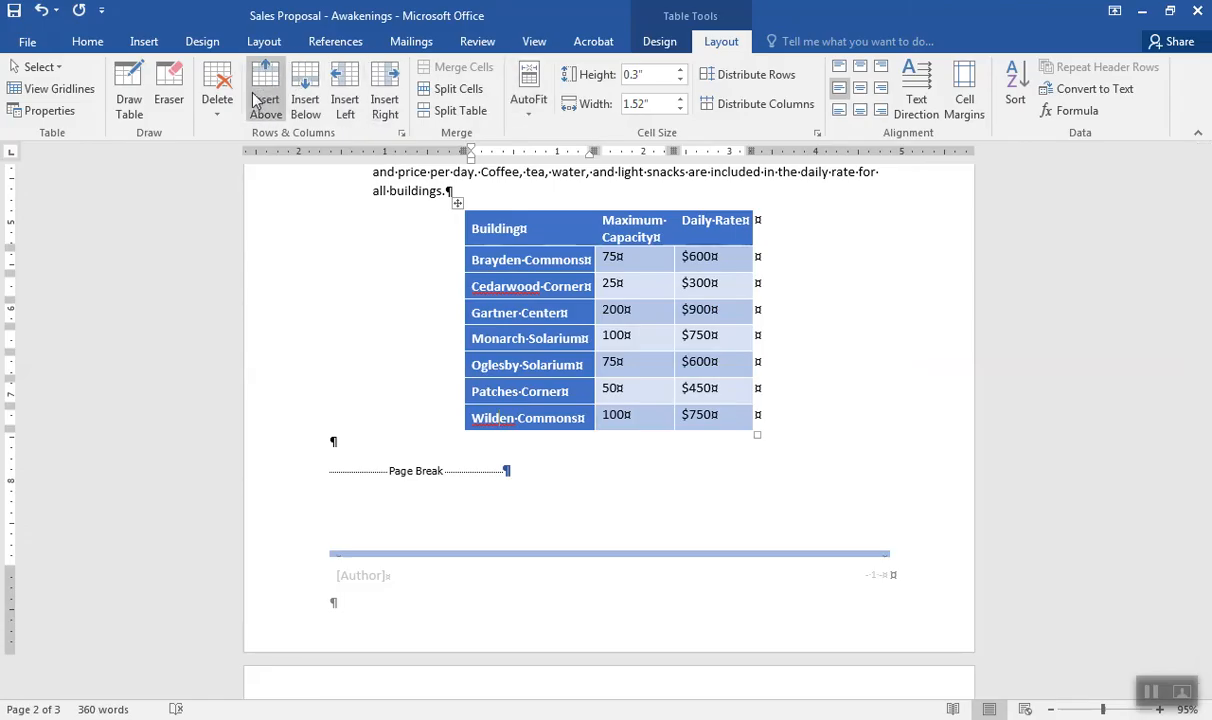
pyautogui.click(303, 100)
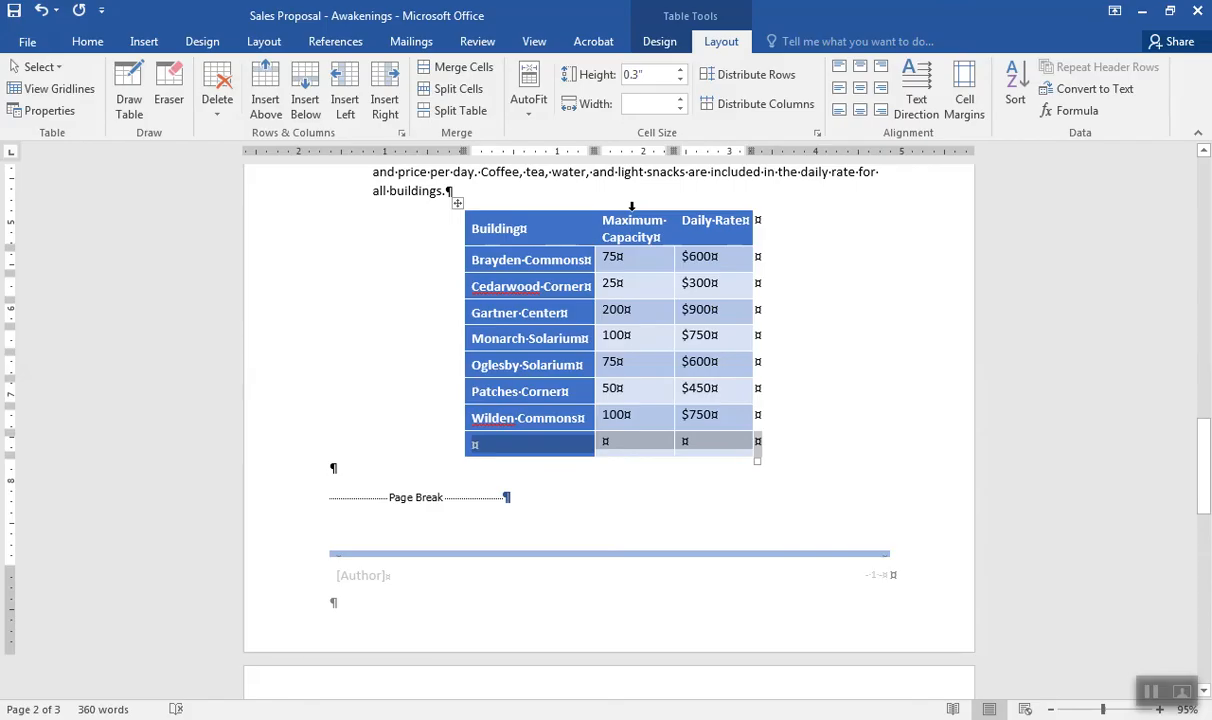
pyautogui.click(631, 206)
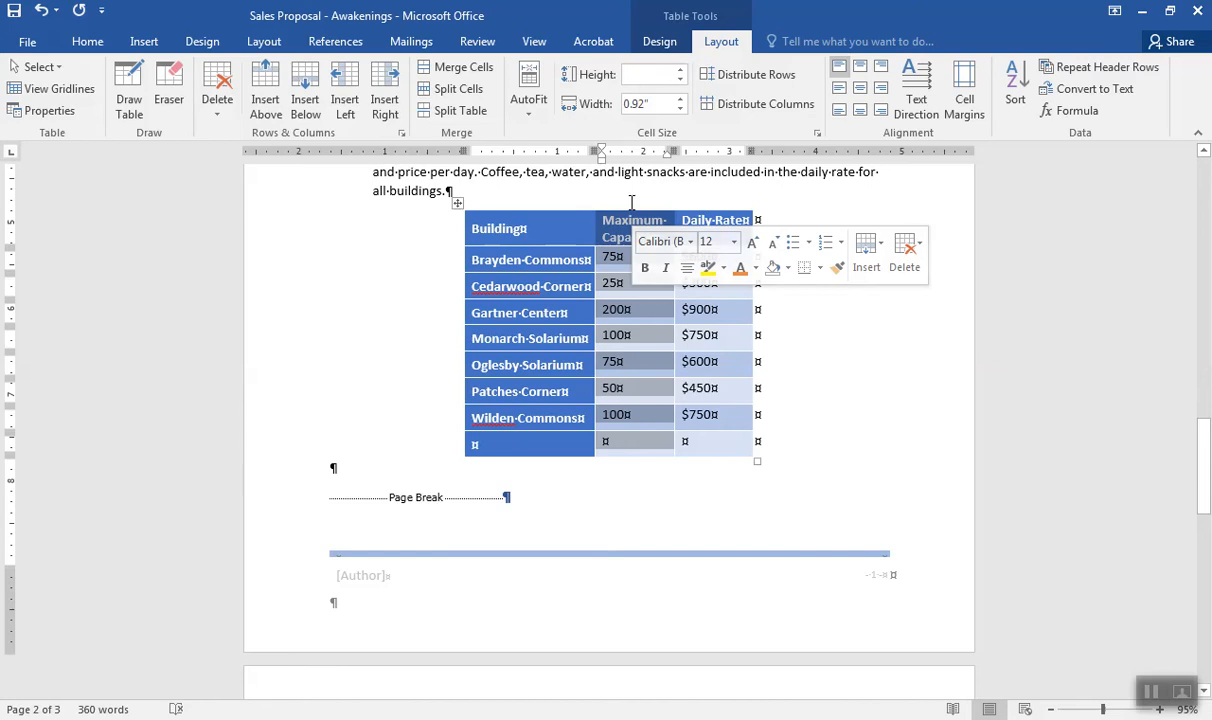
pyautogui.click(631, 204)
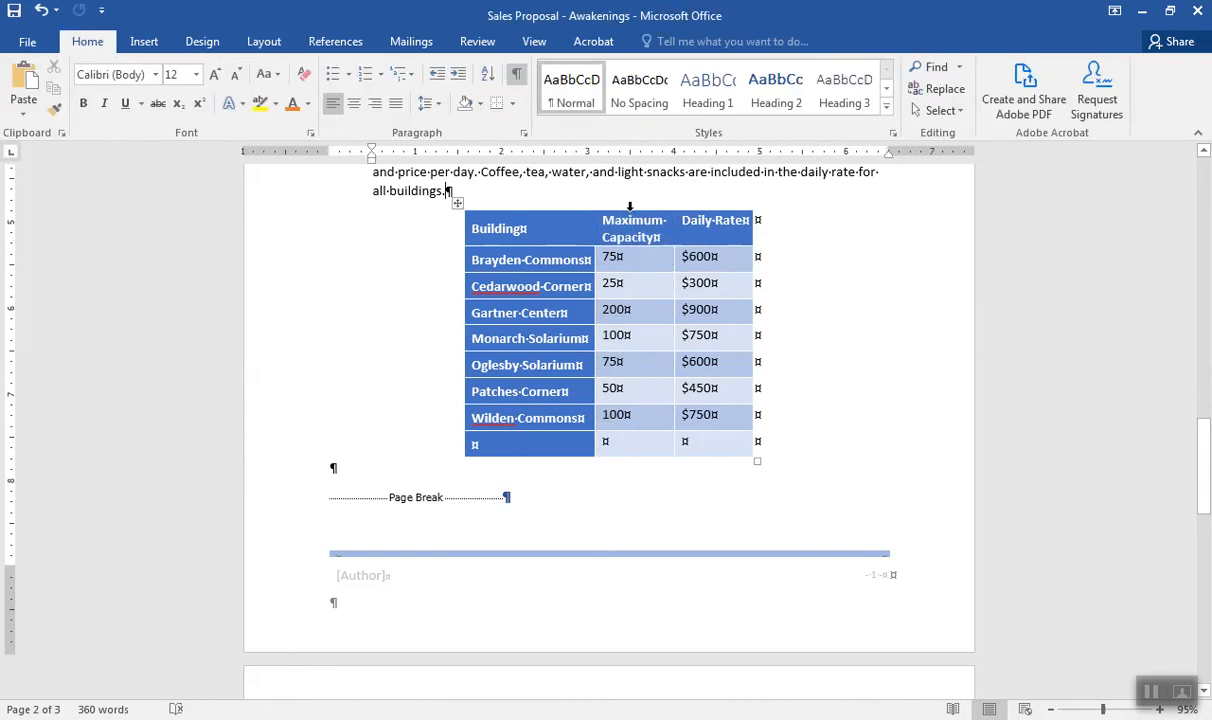
pyautogui.moveTo(630, 206); pyautogui.dragTo(695, 232)
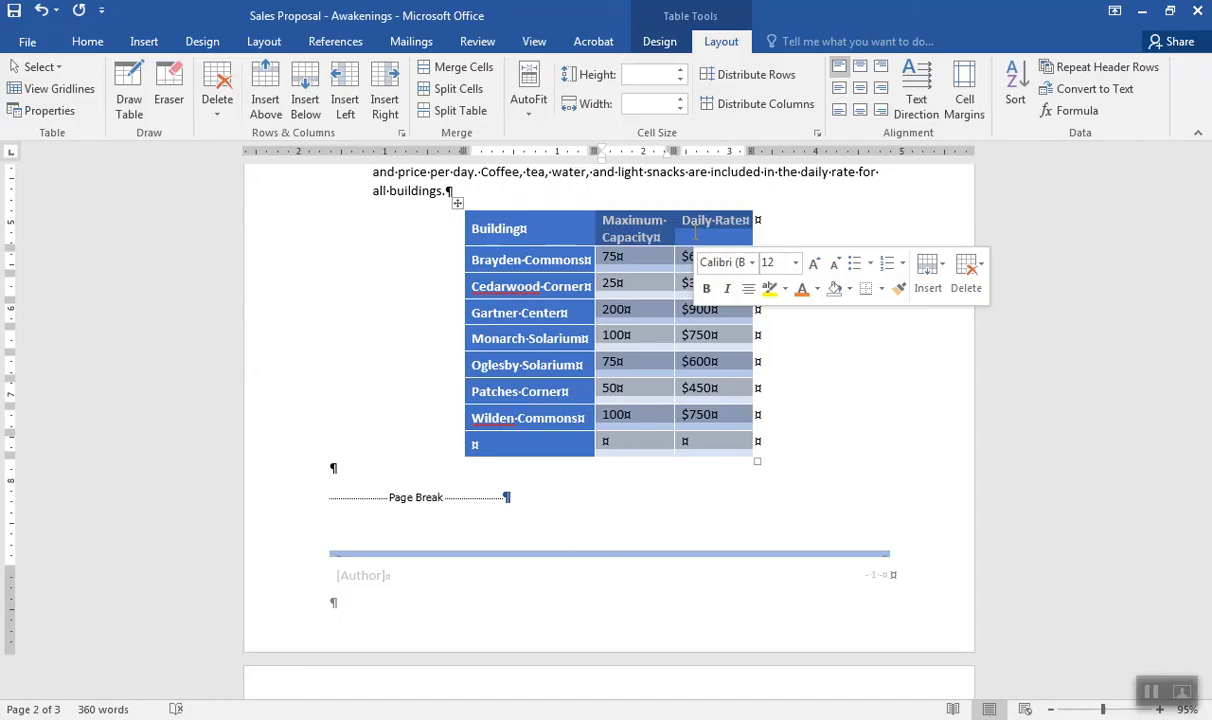
pyautogui.click(882, 92)
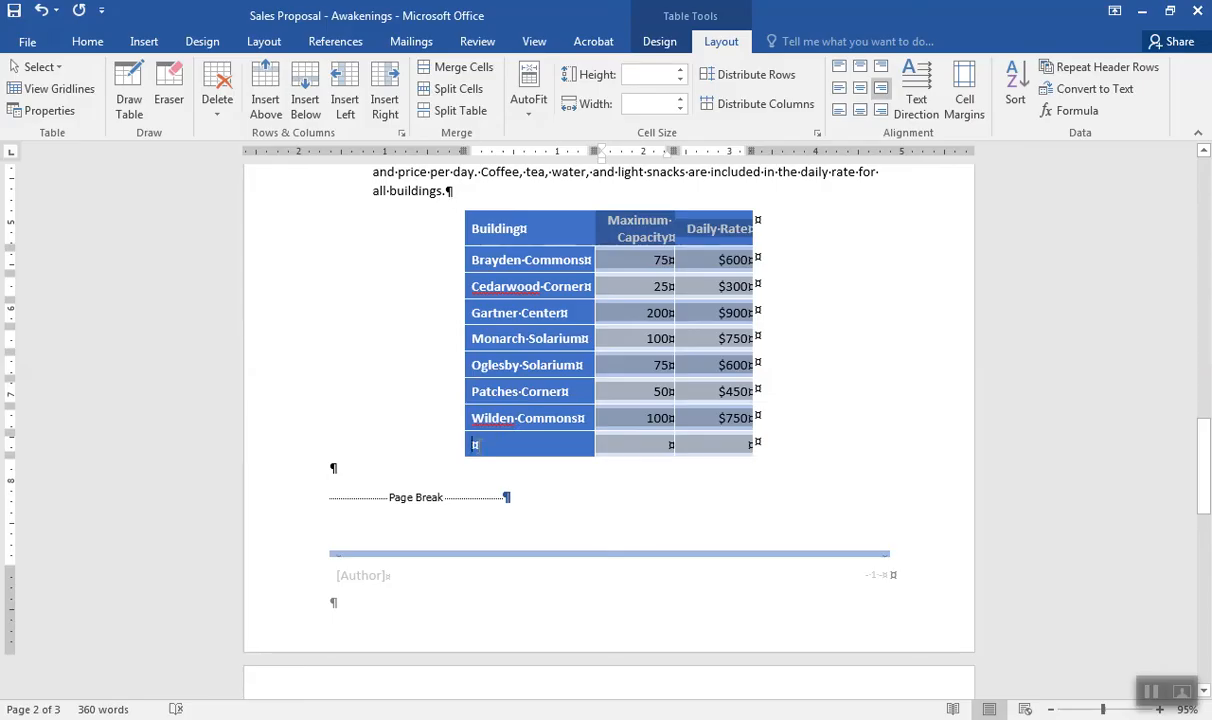
# Enter "Total -- Entire Site" in the Building cell of the new last row.
pyautogui.click(477, 446)
pyautogui.write('Total')
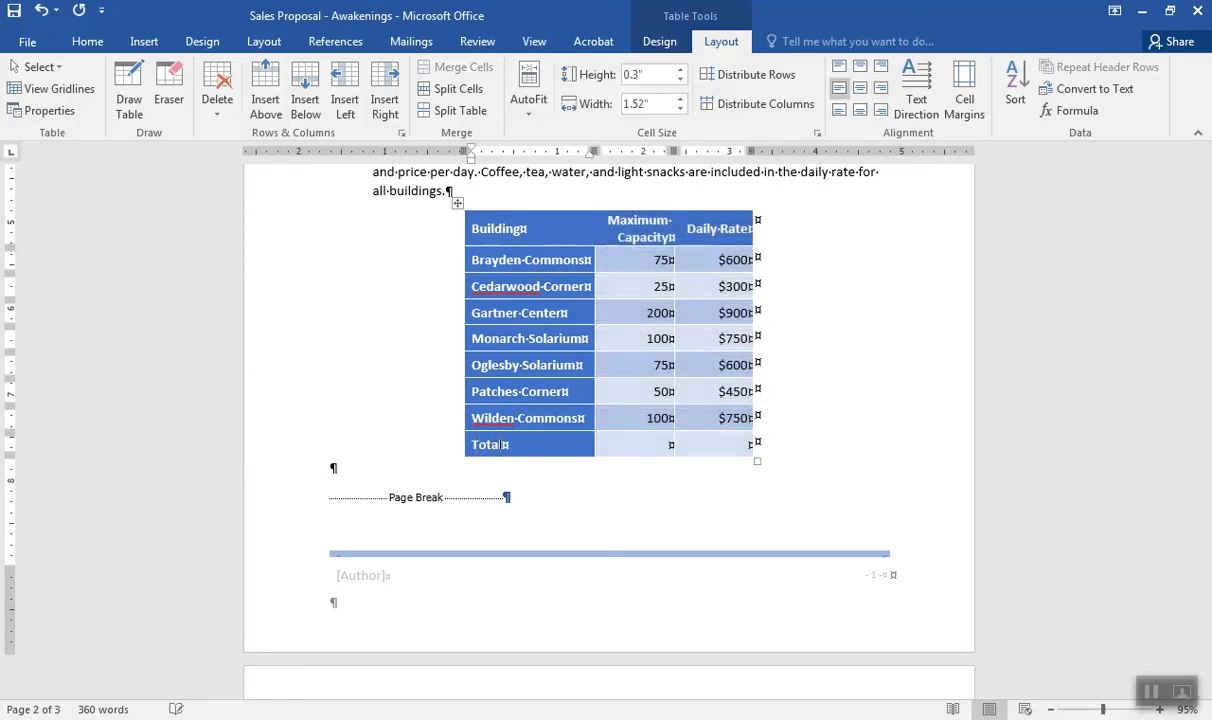
pyautogui.write(' -- Entire Site')
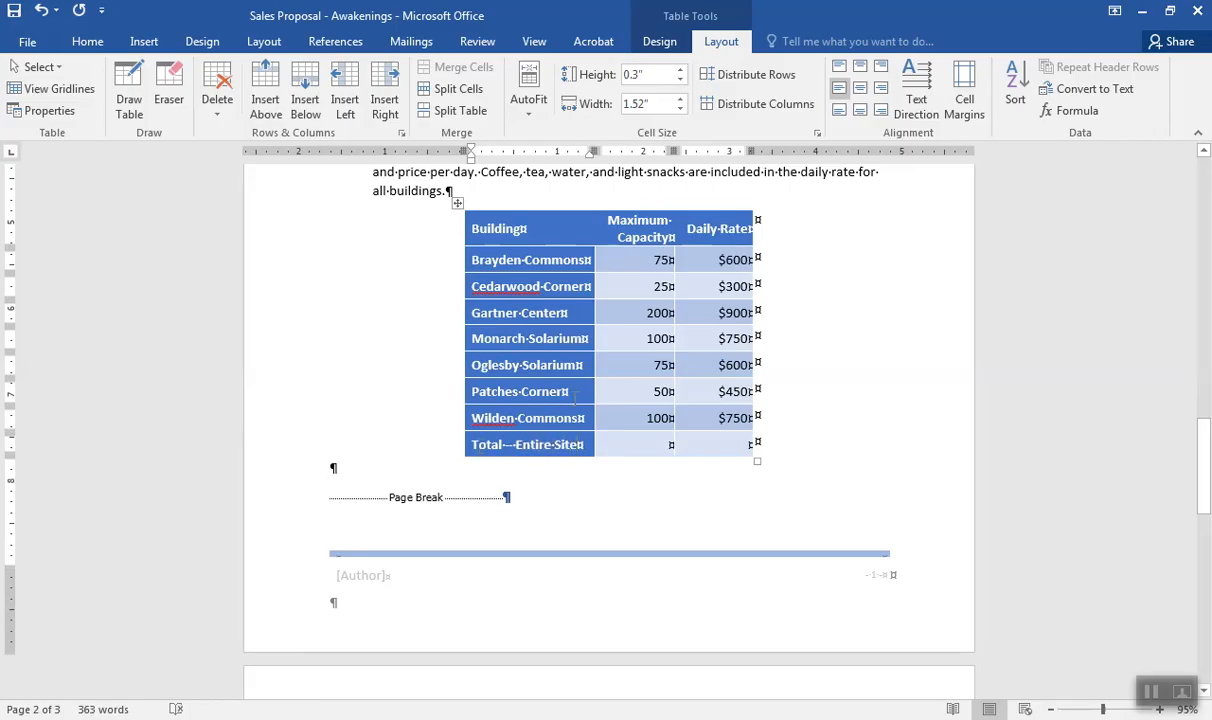
# Start a =SUM(ABOVE) formula in the total row's Maximum Capacity cell with the number format $#,##0.00;($#,##0.00).
pyautogui.click(668, 445)
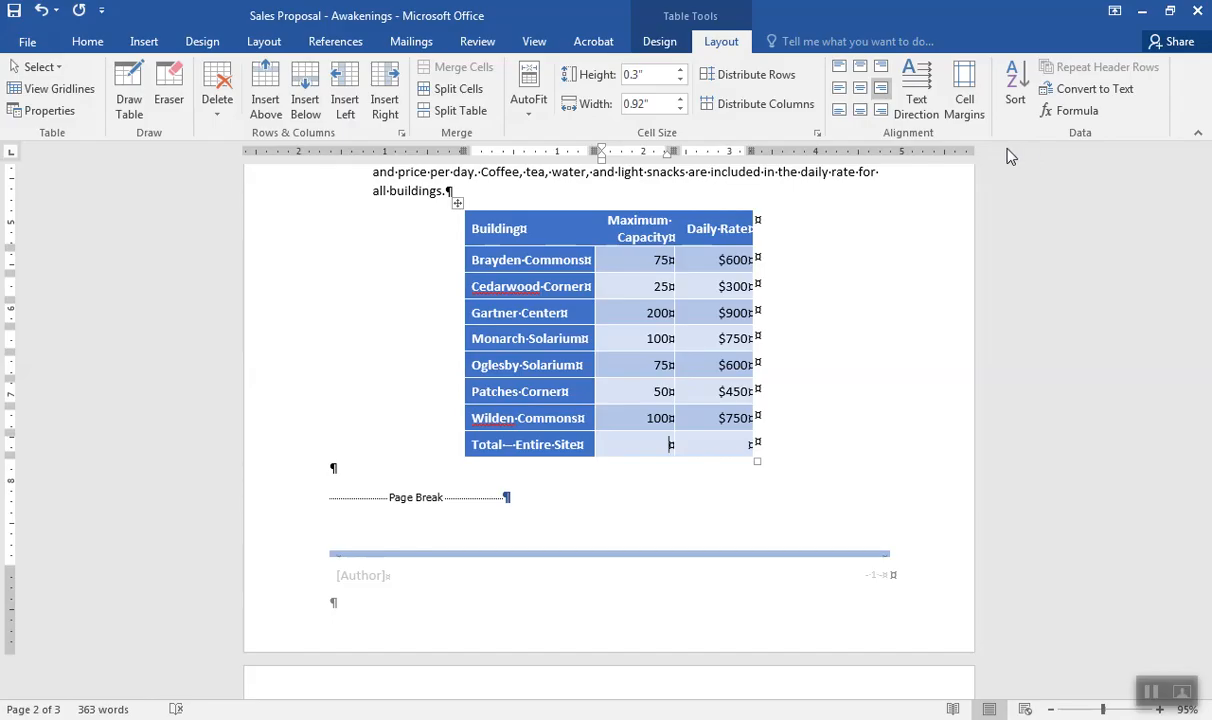
pyautogui.click(1077, 113)
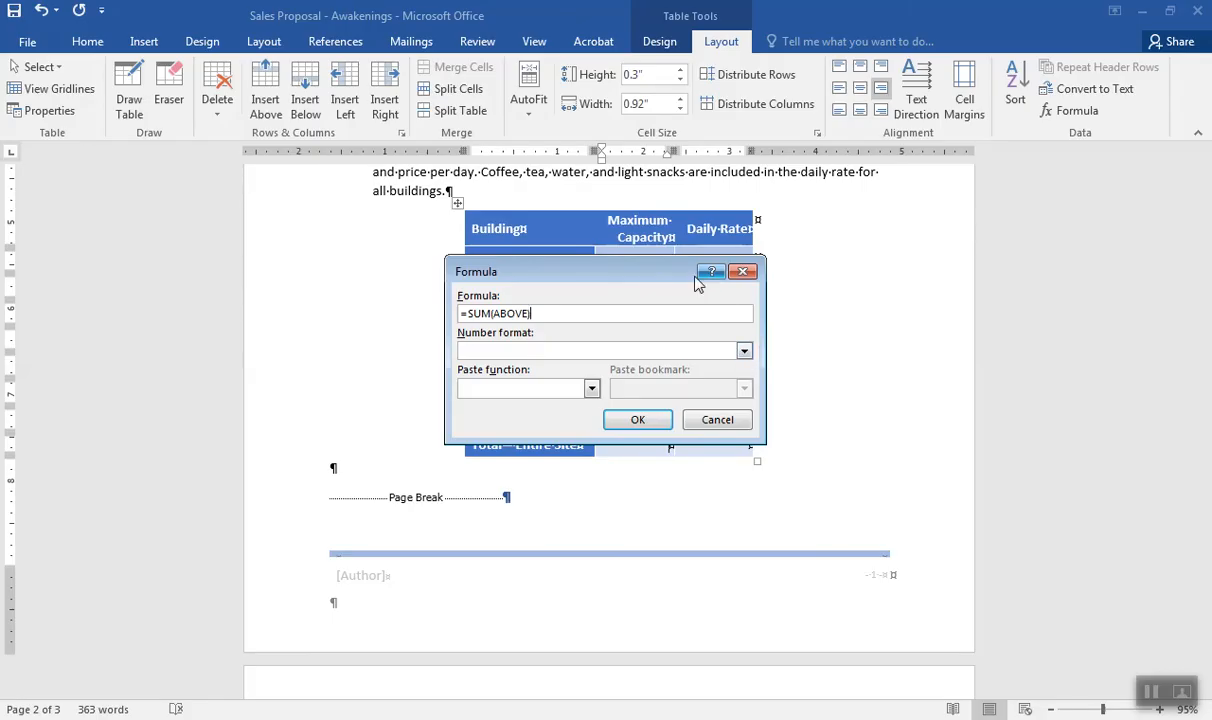
pyautogui.moveTo(704, 278); pyautogui.dragTo(1033, 214)
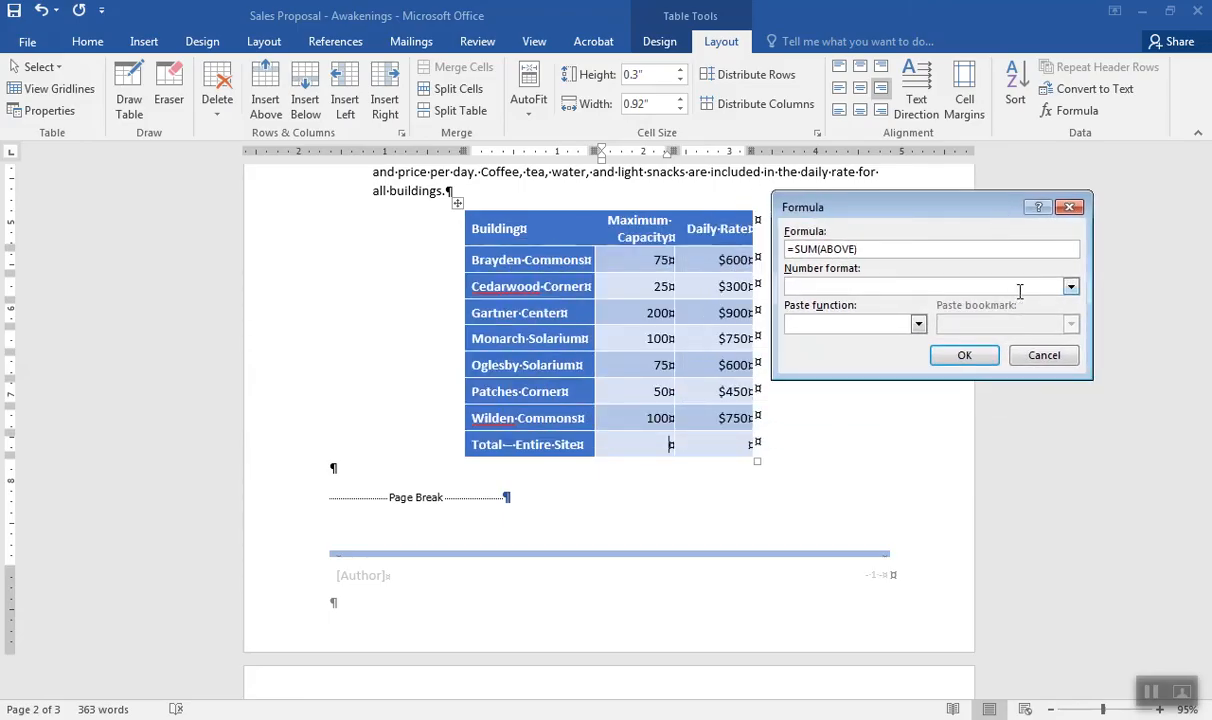
pyautogui.click(1071, 288)
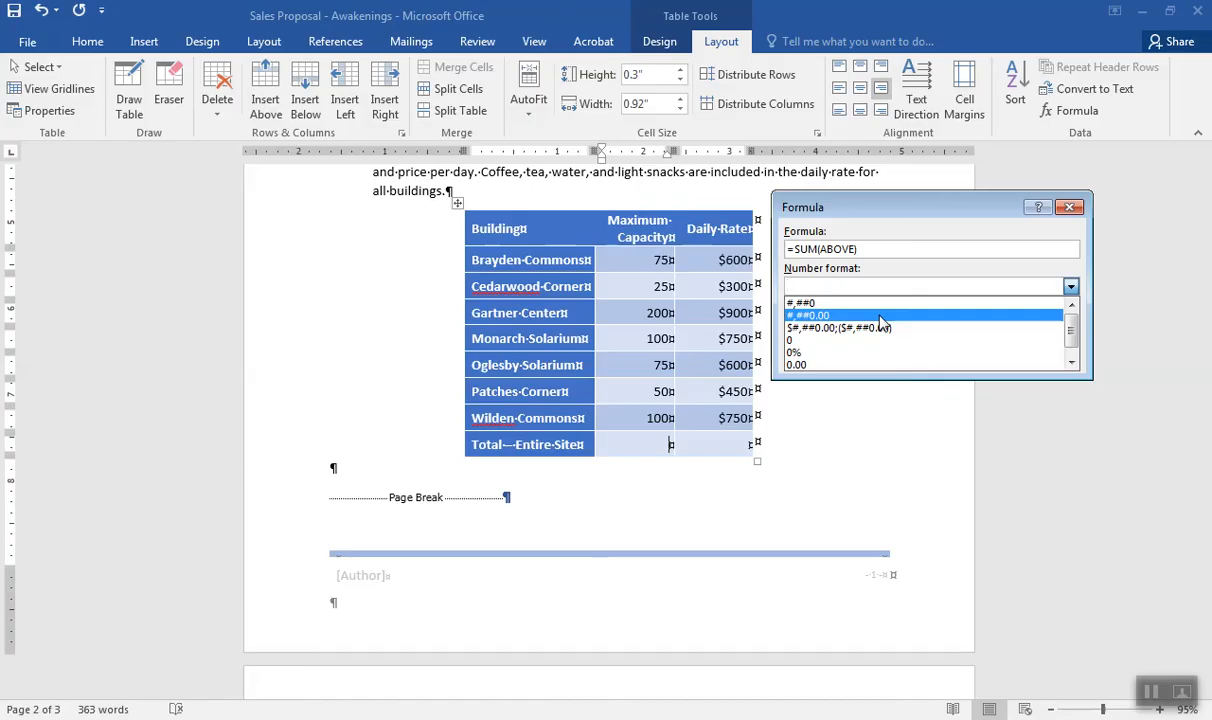
pyautogui.moveTo(1071, 347); pyautogui.dragTo(1071, 338)
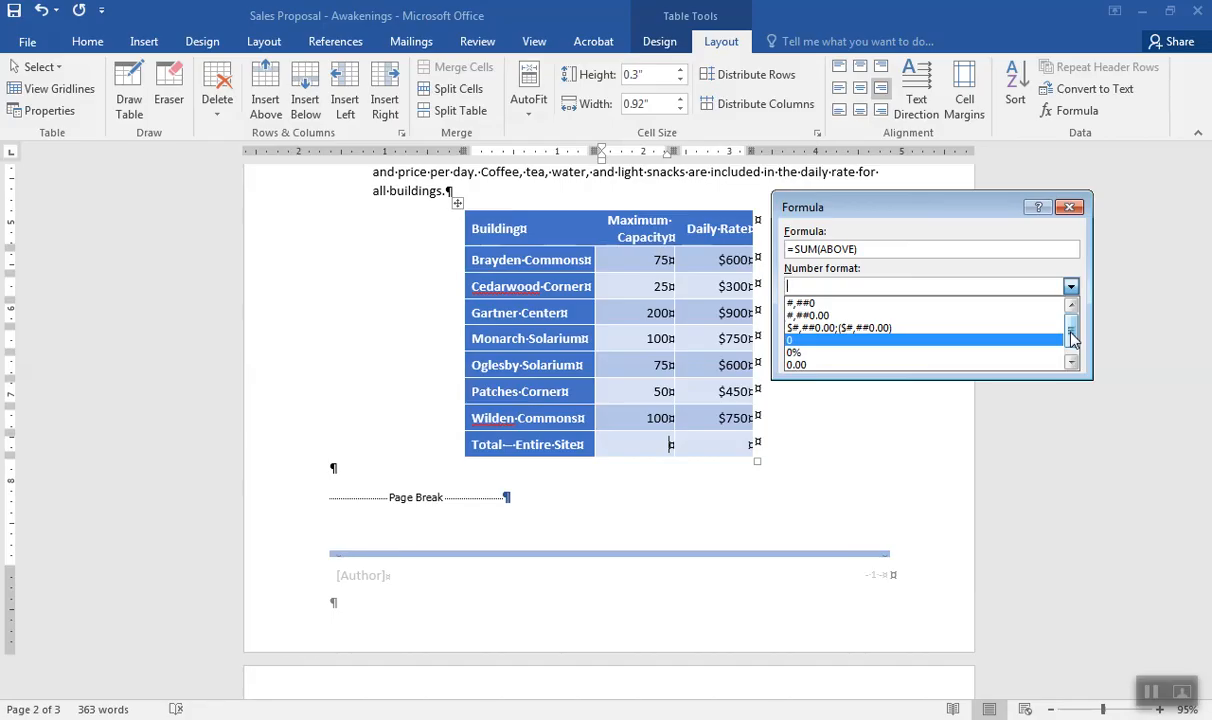
pyautogui.click(1071, 361)
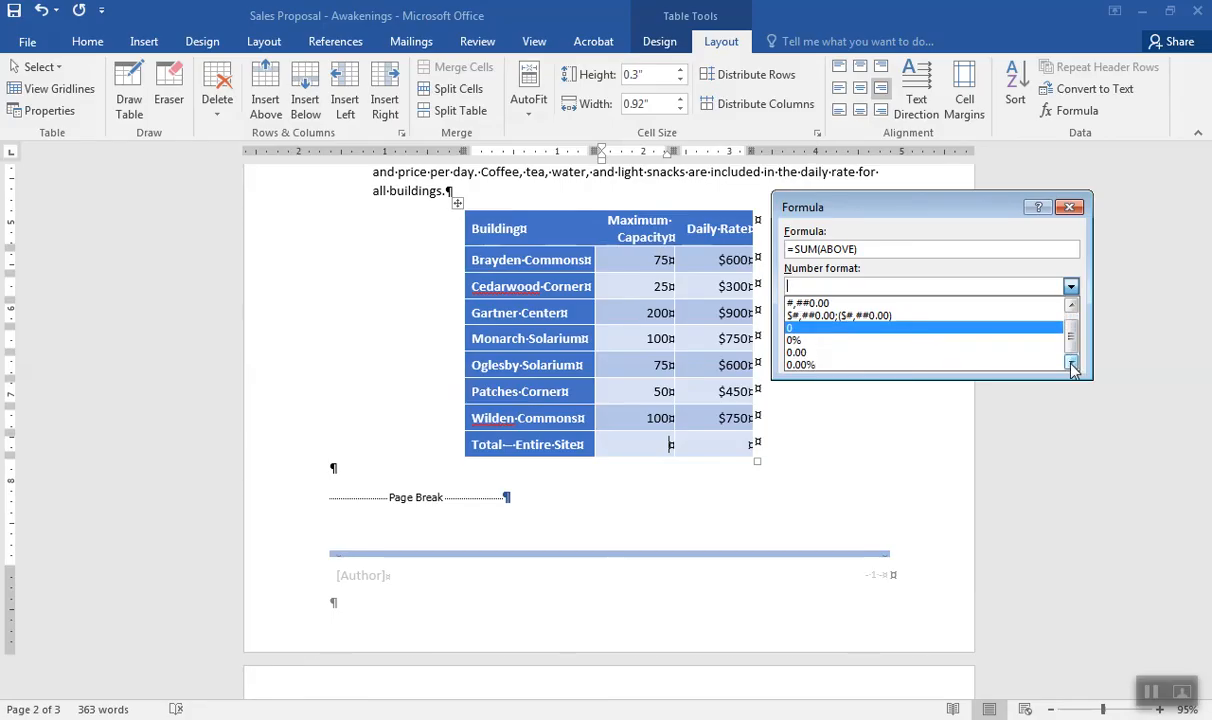
pyautogui.click(1071, 307)
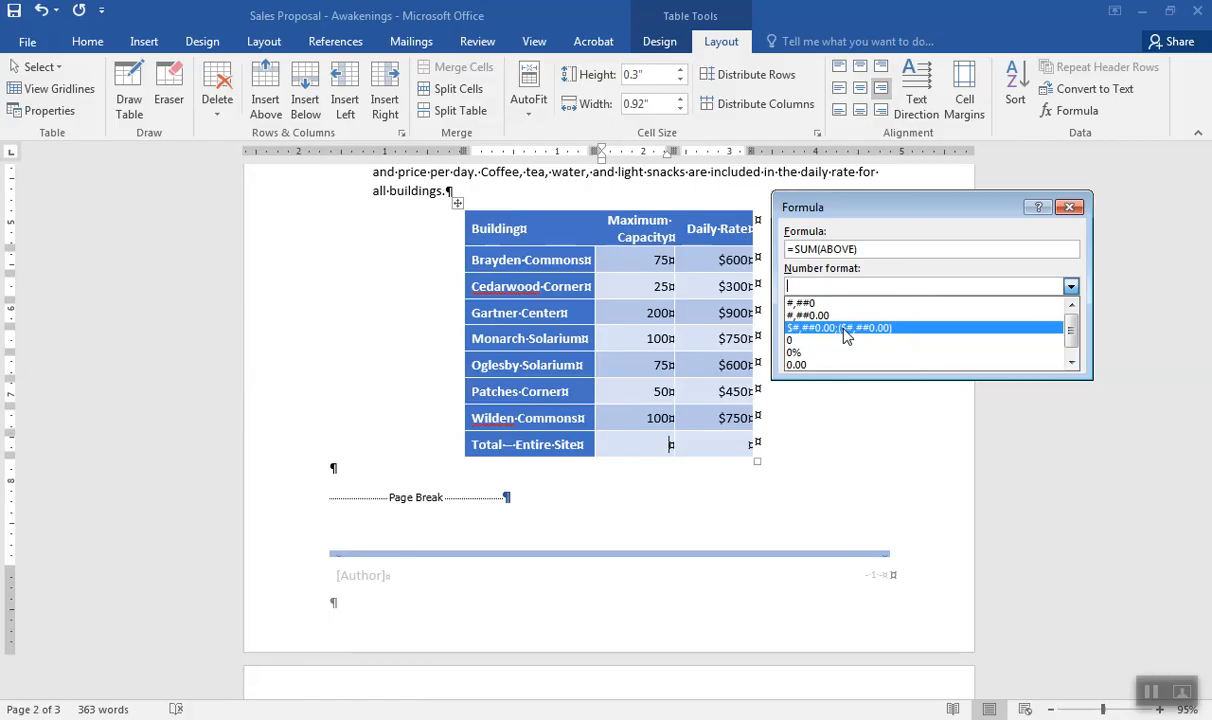
pyautogui.click(845, 336)
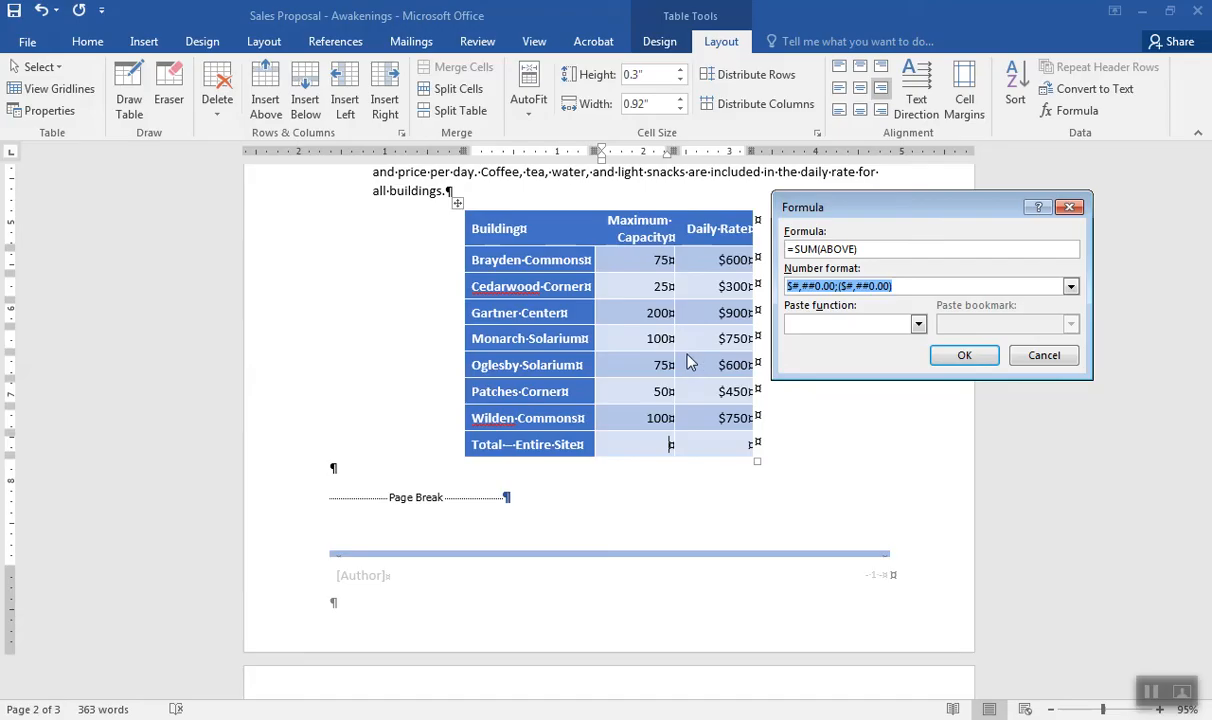
# Edit the formula's number format to #,##0;($#,##0) and insert the Maximum Capacity total.
pyautogui.click(835, 287)
pyautogui.press('BackSpace')
pyautogui.press('BackSpace')
pyautogui.press('BackSpace')
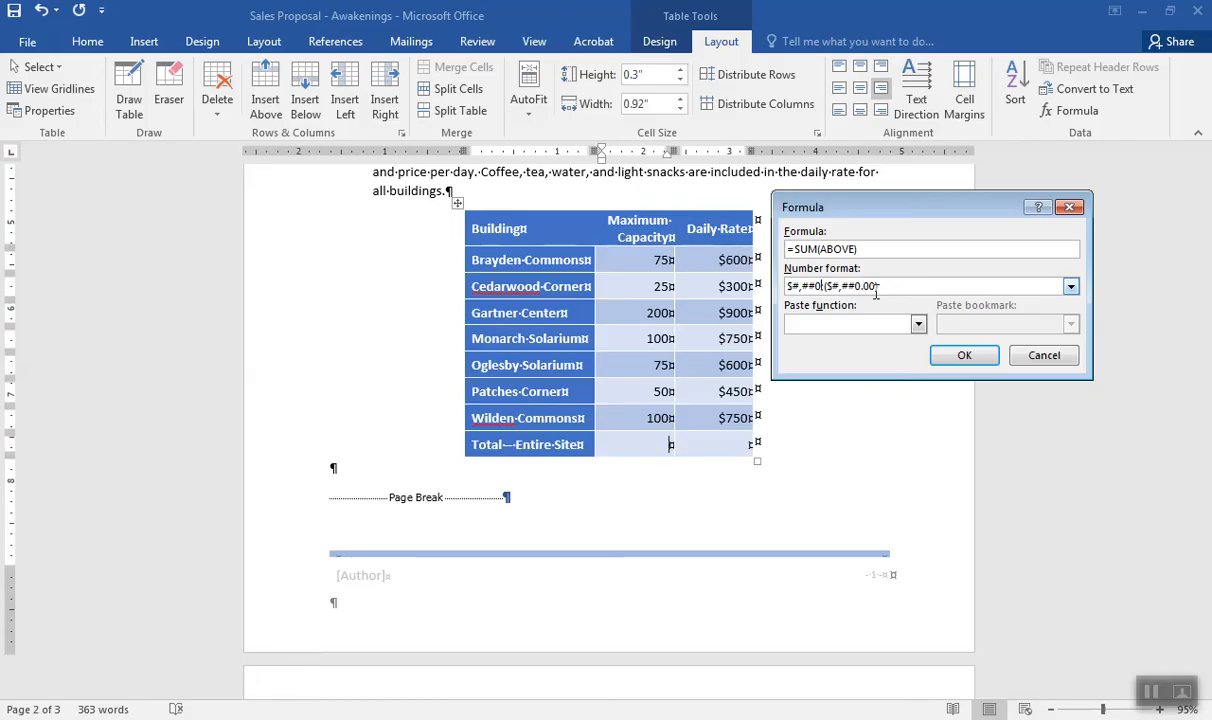
pyautogui.press('BackSpace')
pyautogui.press('BackSpace')
pyautogui.press('BackSpace')
pyautogui.press('BackSpace')
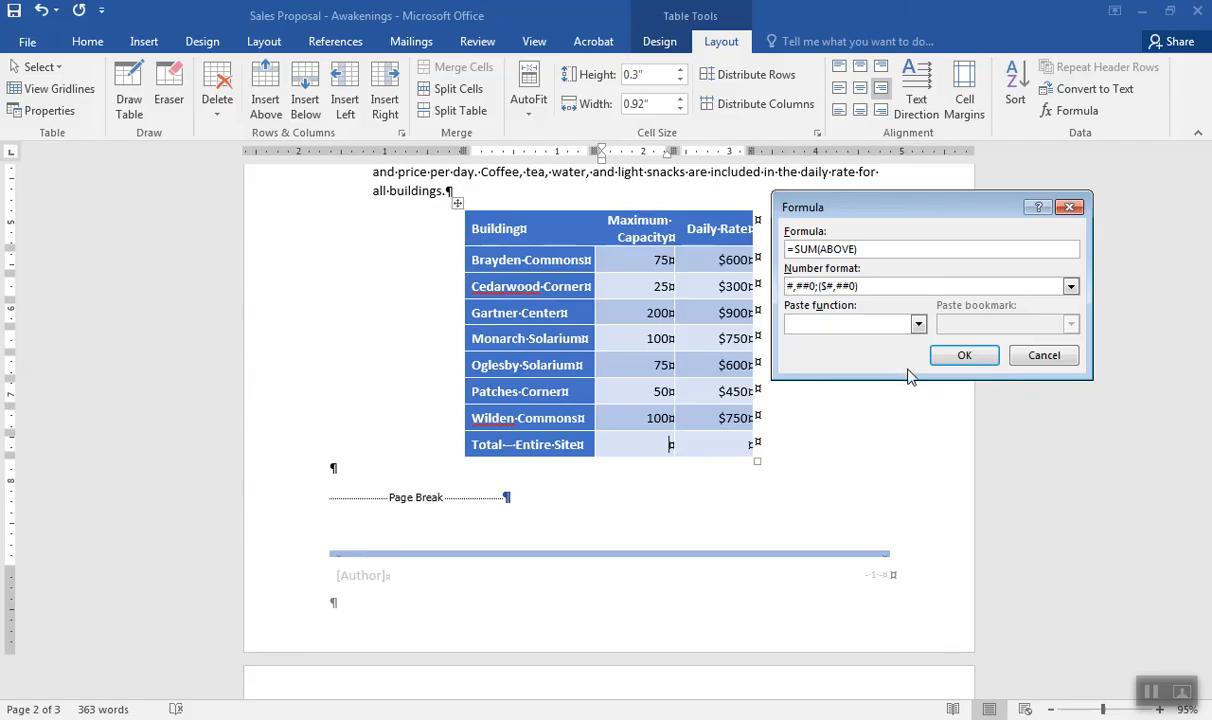
pyautogui.click(964, 358)
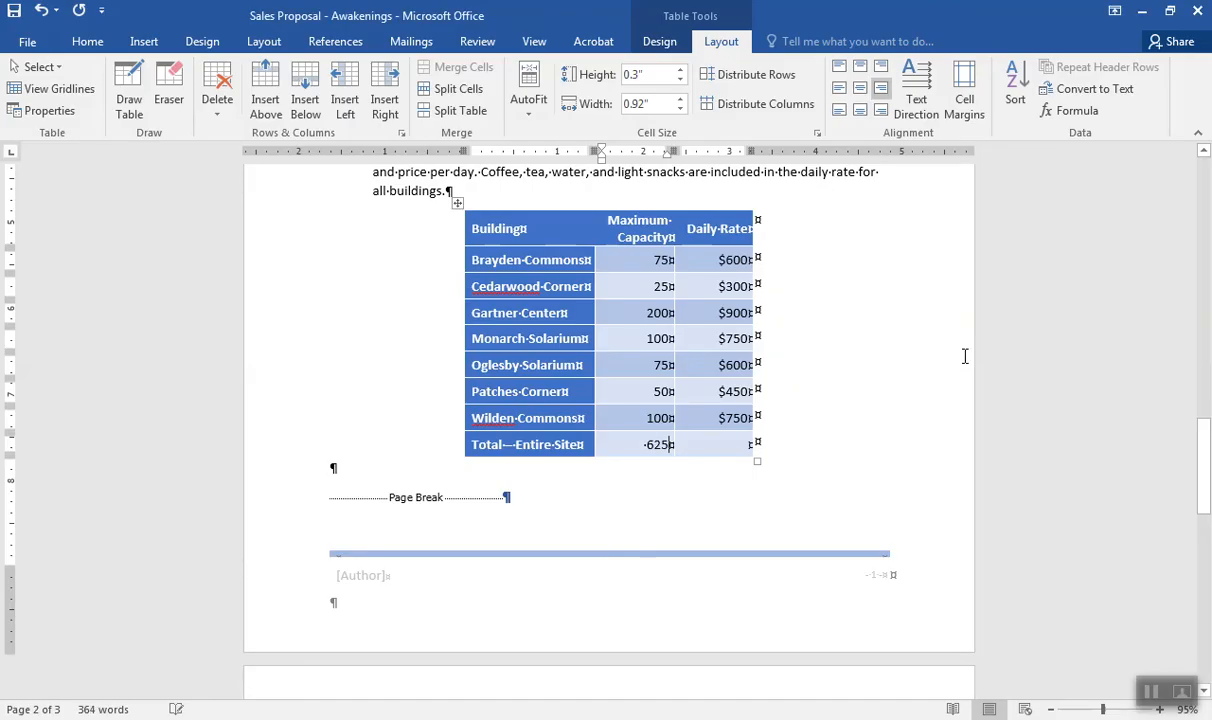
# Insert a =SUM(ABOVE) formula in the total row's Daily Rate cell with the number format $#,##0;($#,##0).
pyautogui.click(744, 443)
pyautogui.click(1073, 112)
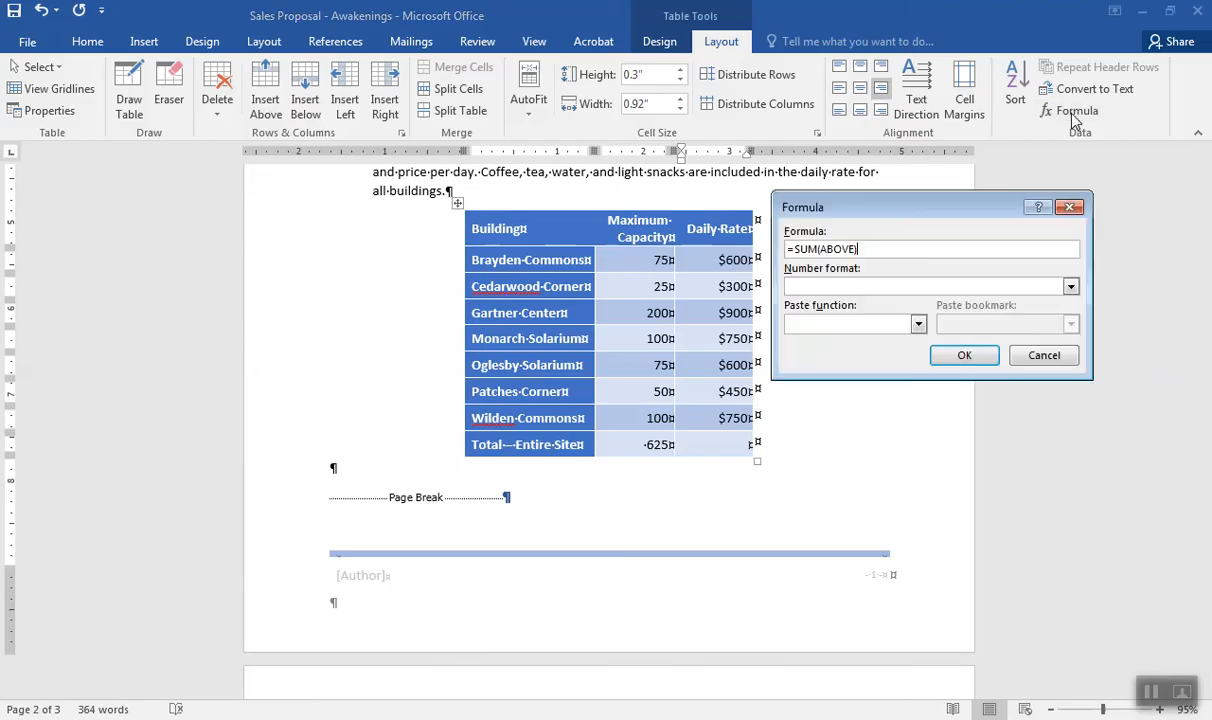
pyautogui.click(1070, 287)
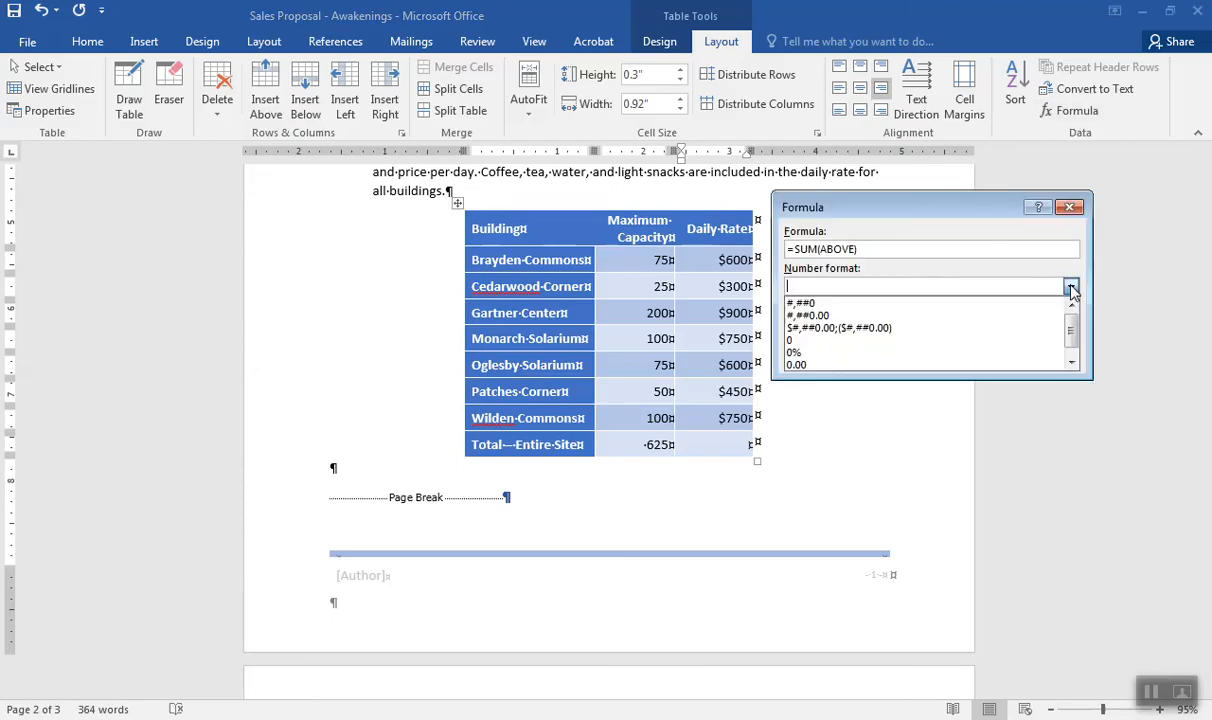
pyautogui.click(927, 330)
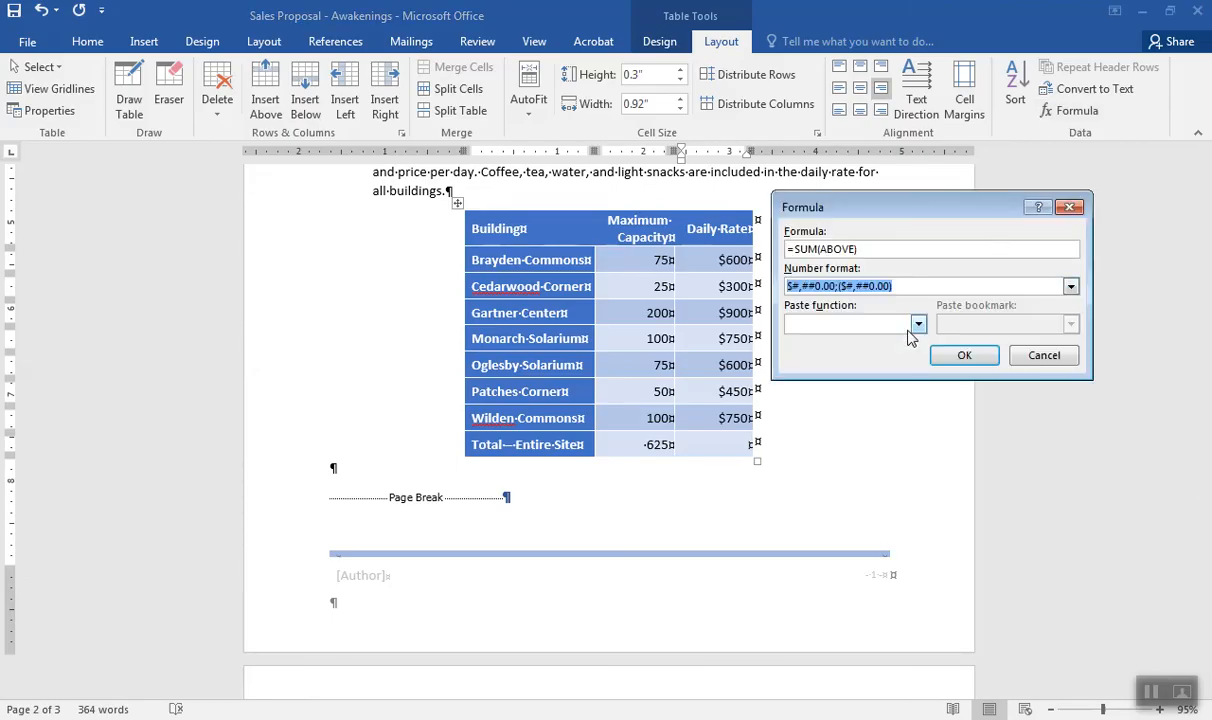
pyautogui.click(835, 286)
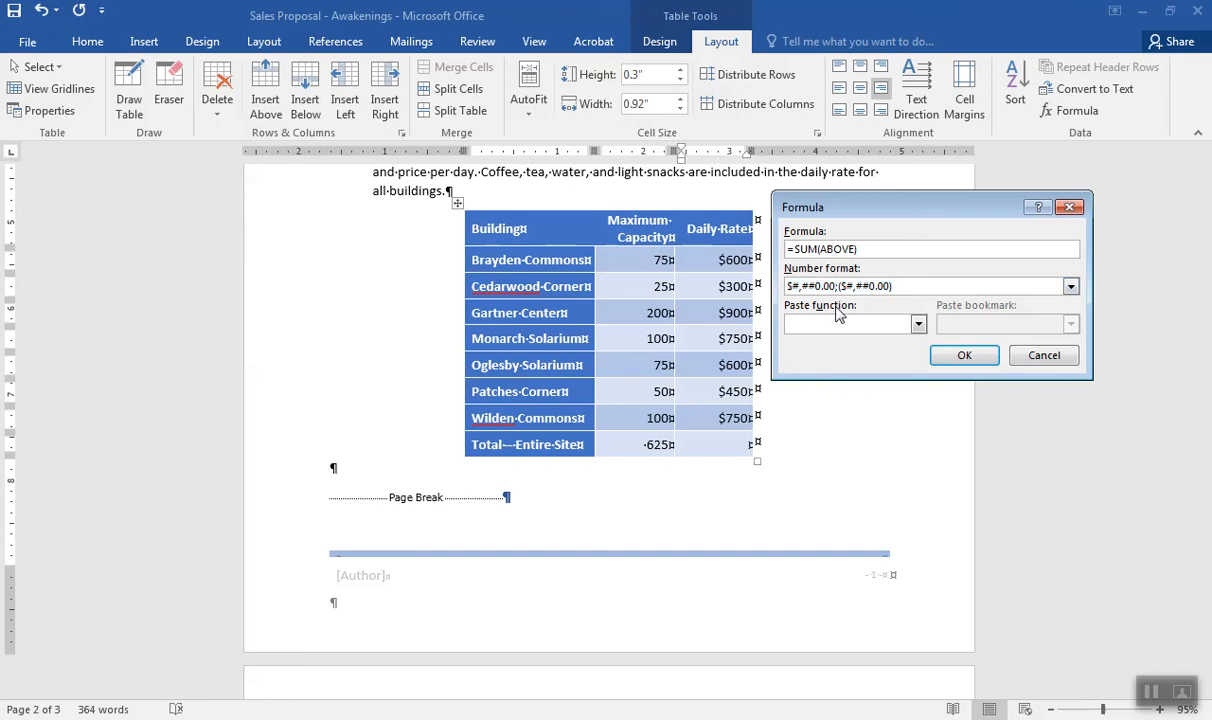
pyautogui.press('BackSpace')
pyautogui.press('BackSpace')
pyautogui.press('BackSpace')
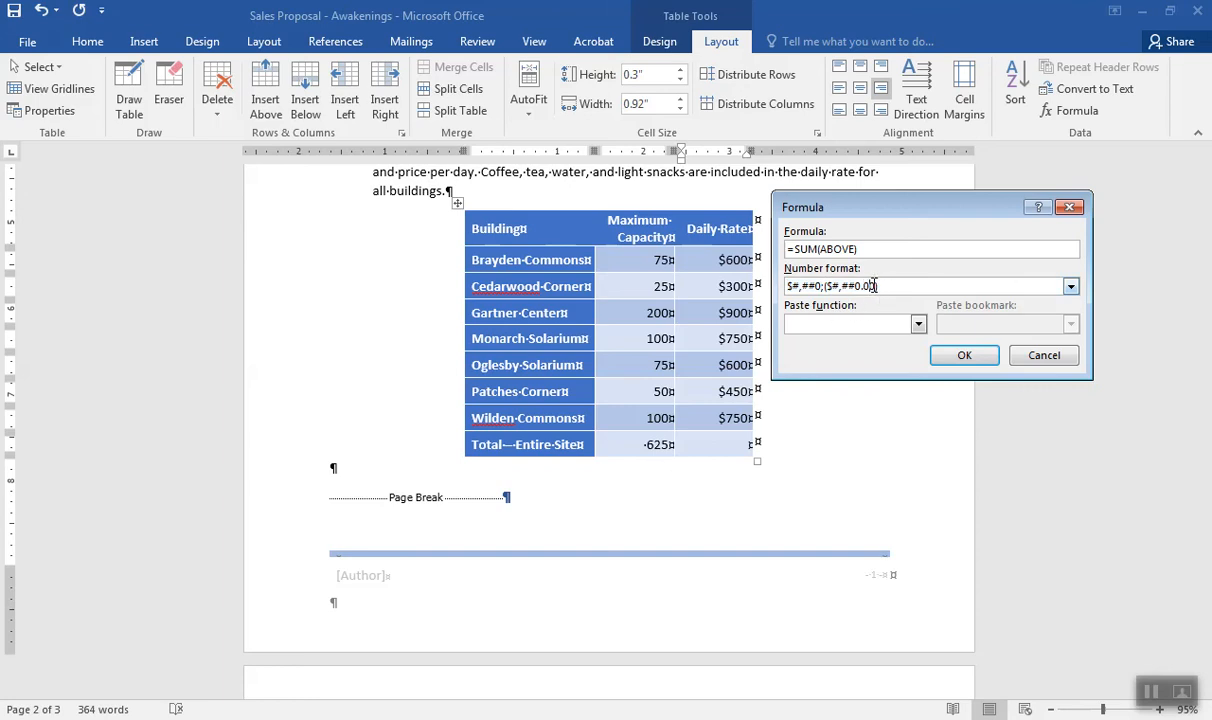
pyautogui.press('BackSpace')
pyautogui.press('BackSpace')
pyautogui.press('BackSpace')
pyautogui.click(962, 357)
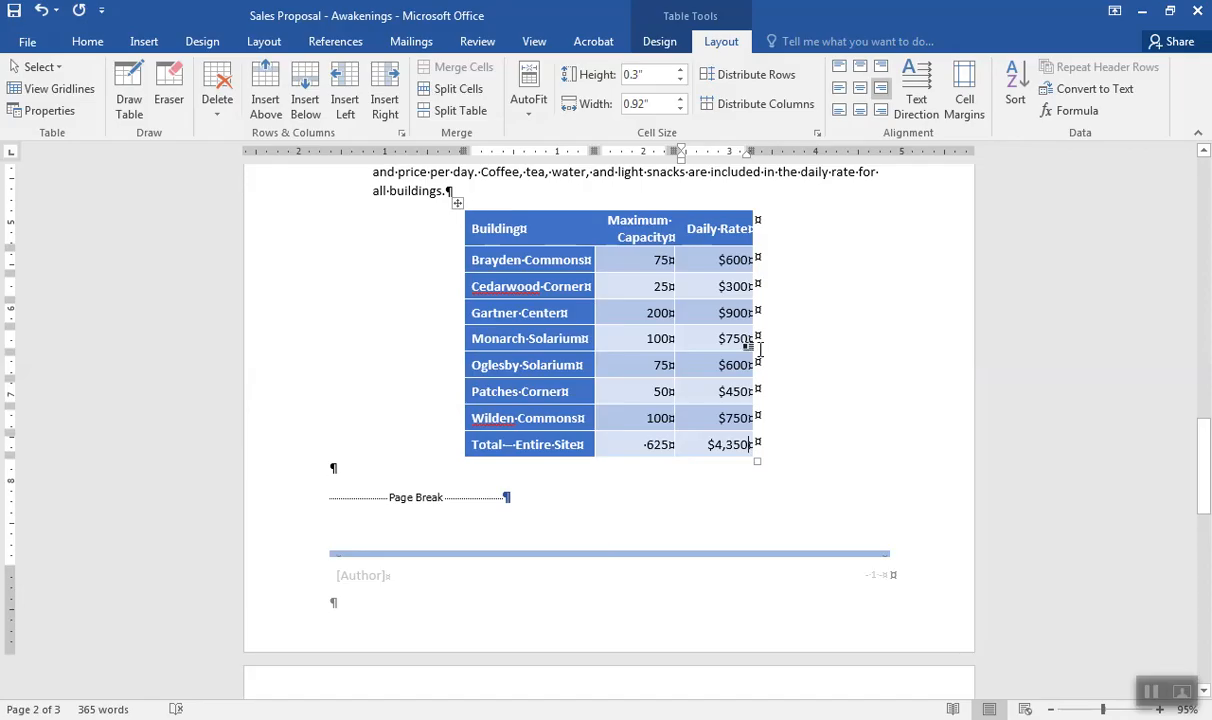
# Allow spacing between the cells of the Available Buildings table and set it to 0.02".
pyautogui.click(630, 287)
pyautogui.click(965, 105)
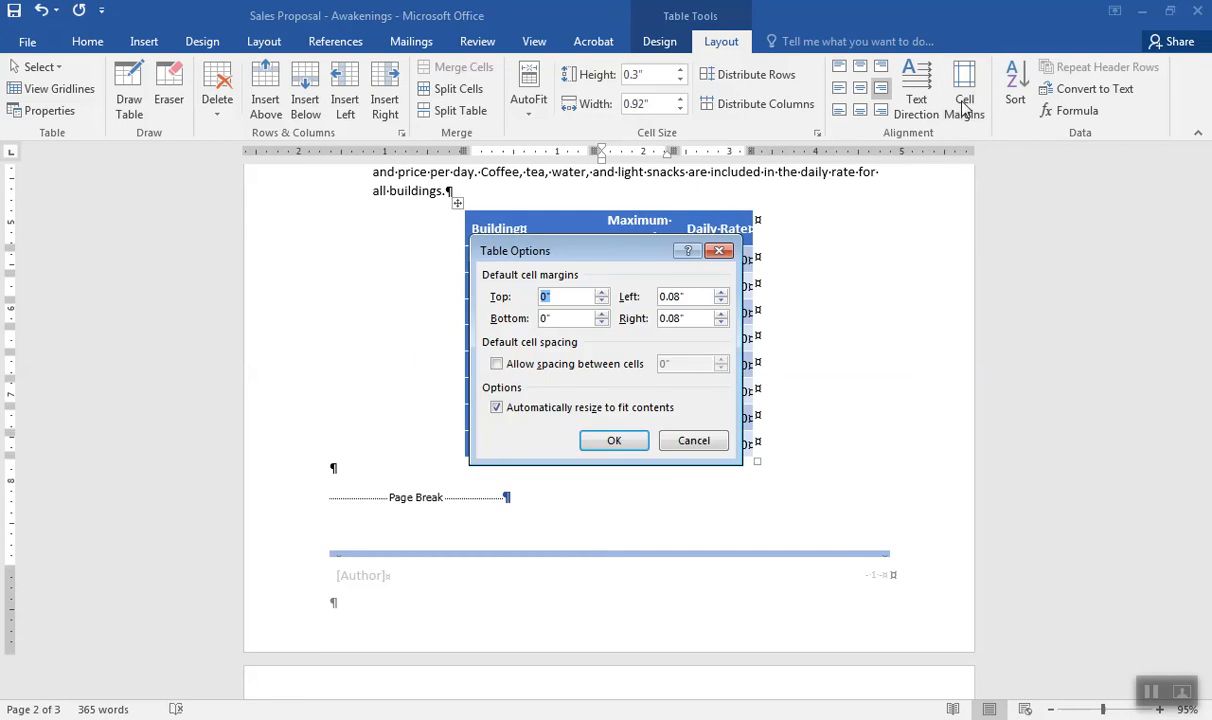
pyautogui.click(497, 364)
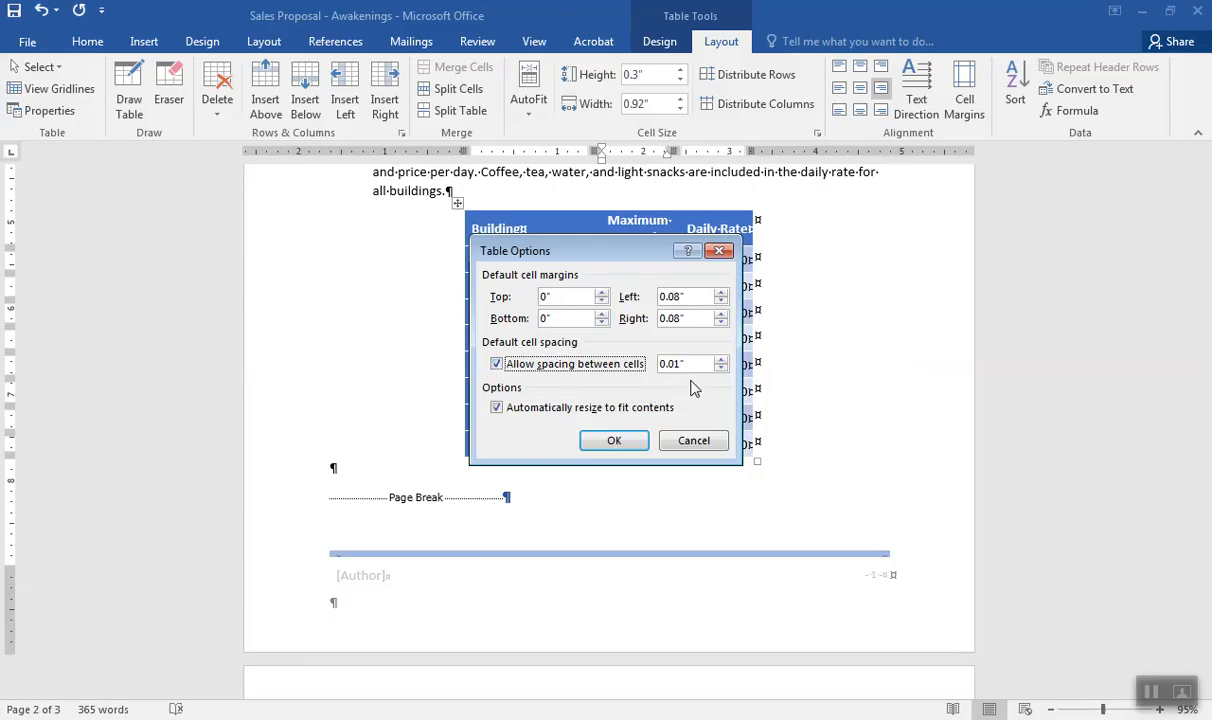
pyautogui.click(722, 362)
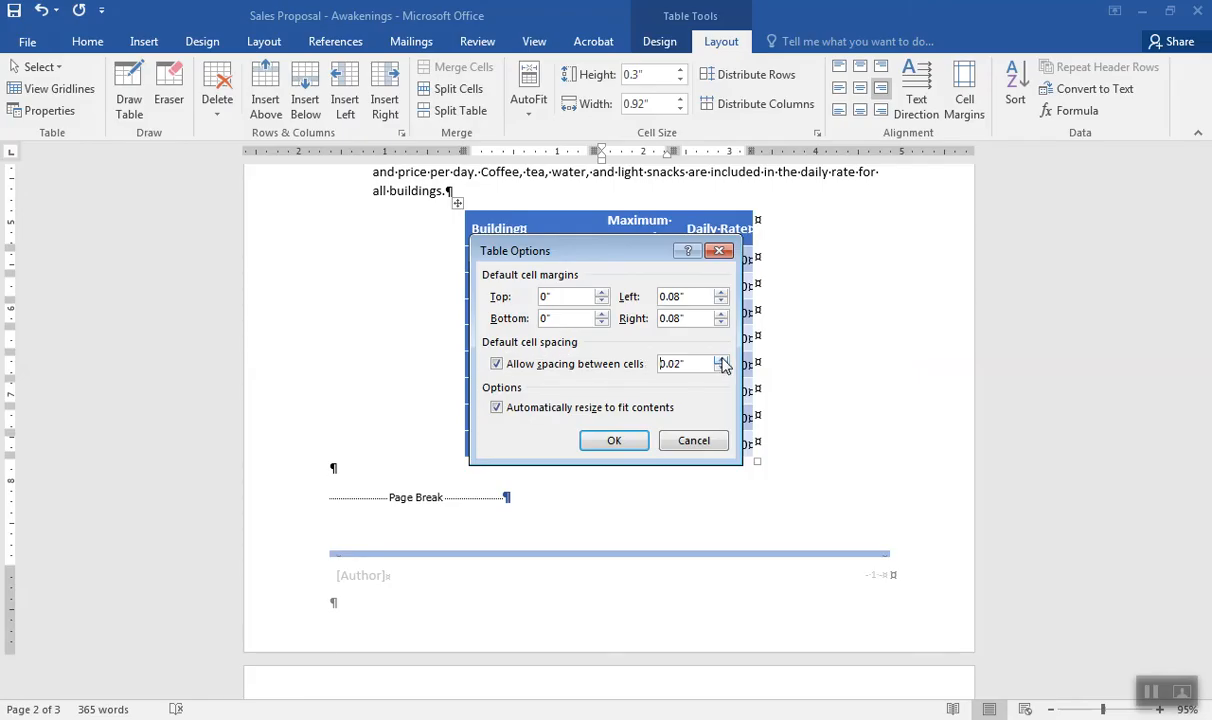
pyautogui.click(612, 438)
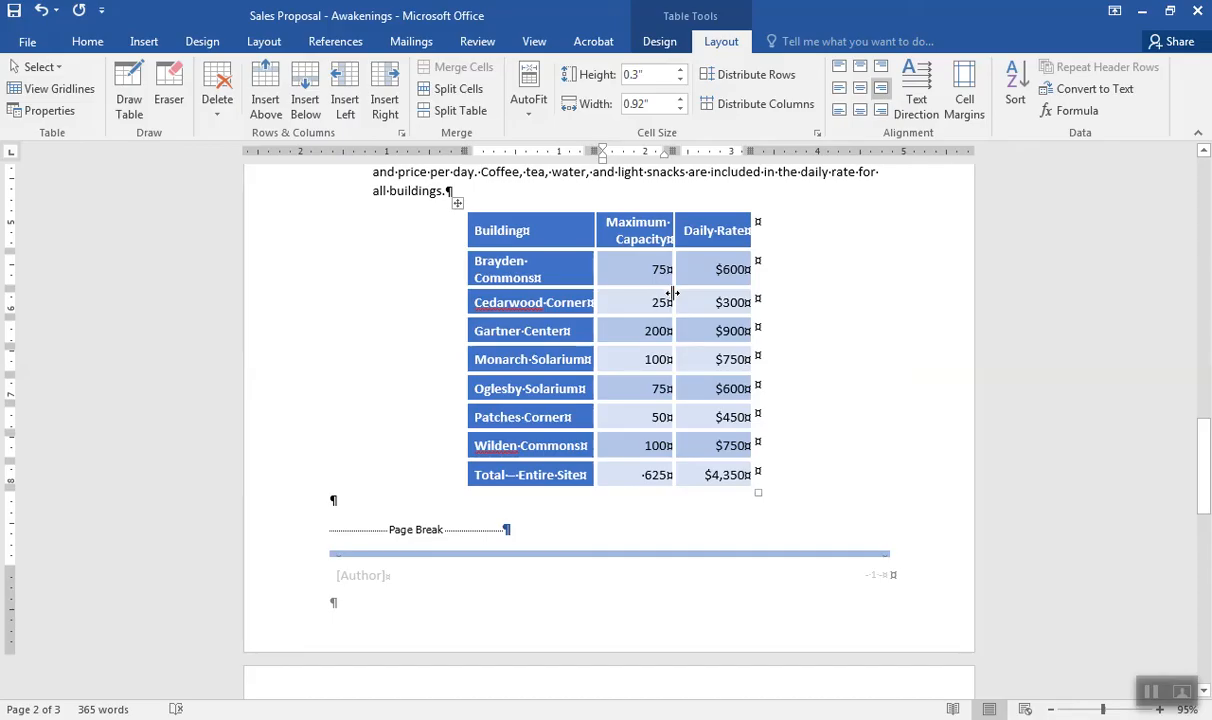
# Set the table's default top and bottom cell margins to 0.02" and slightly increase the left and right margins.
pyautogui.click(955, 113)
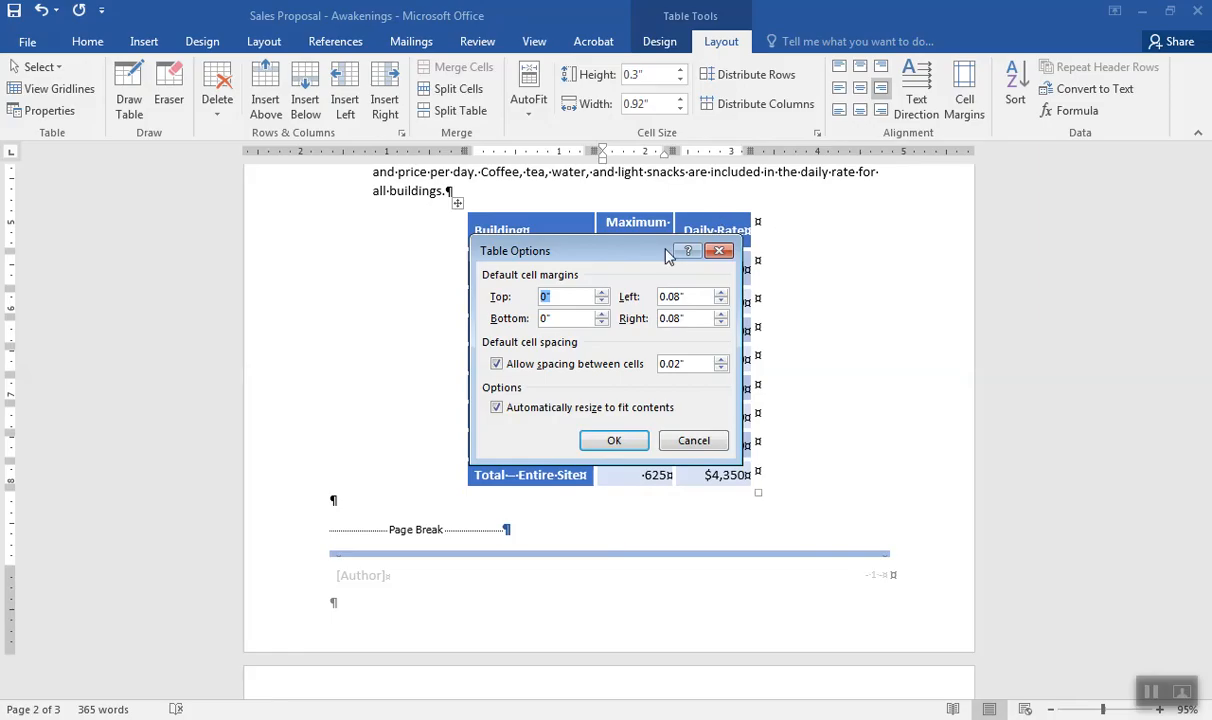
pyautogui.click(601, 293)
pyautogui.click(601, 293)
pyautogui.click(601, 314)
pyautogui.click(601, 314)
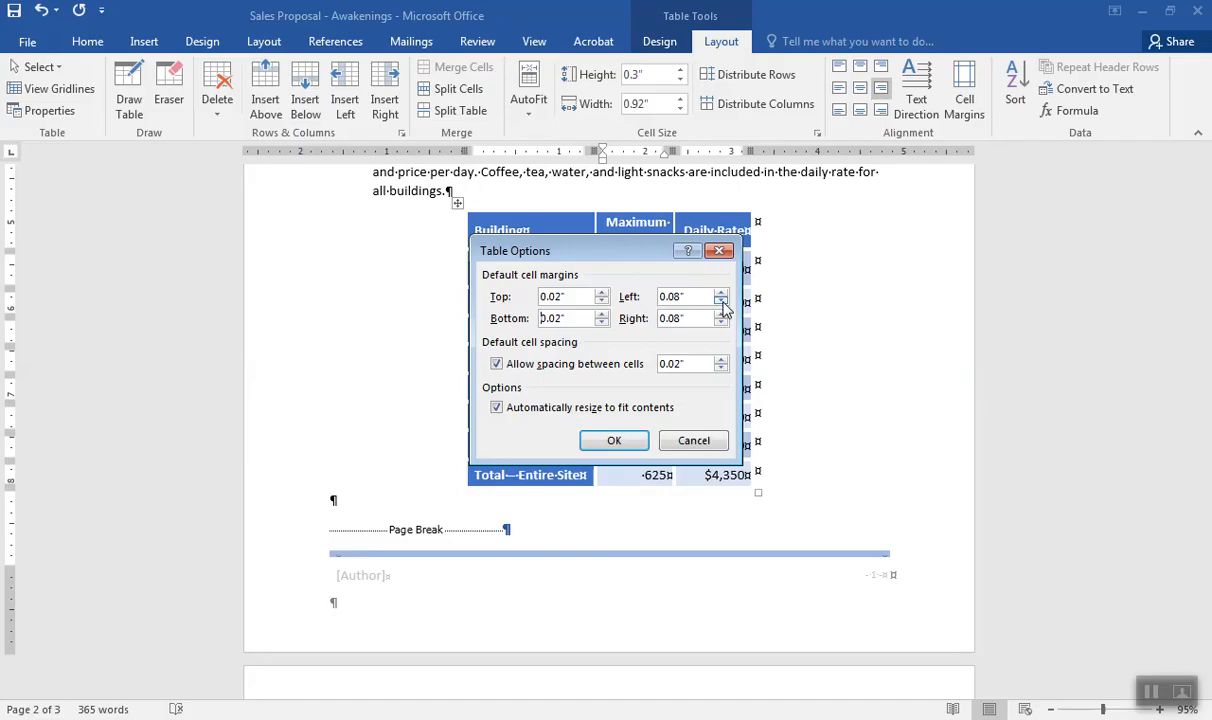
pyautogui.click(721, 294)
pyautogui.click(721, 294)
pyautogui.click(721, 314)
pyautogui.click(721, 314)
pyautogui.click(614, 450)
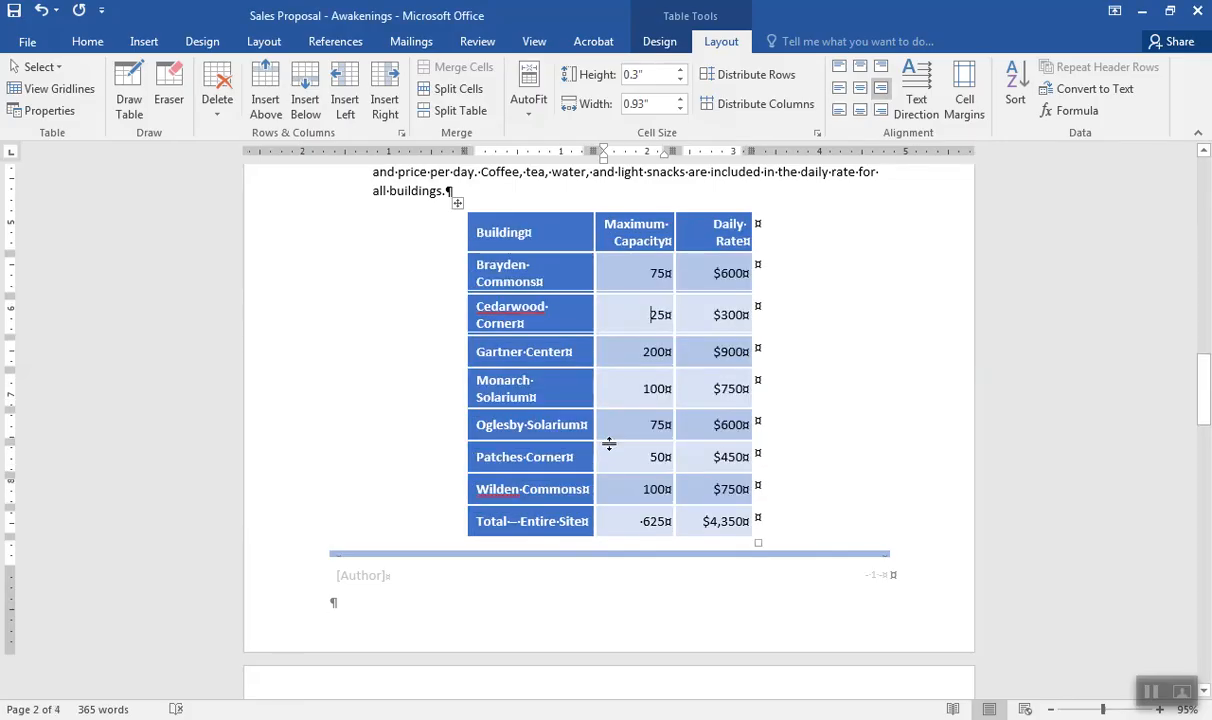
# Distribute the Maximum Capacity and Daily Rate columns of the Available Buildings table to equal widths.
pyautogui.click(799, 350)
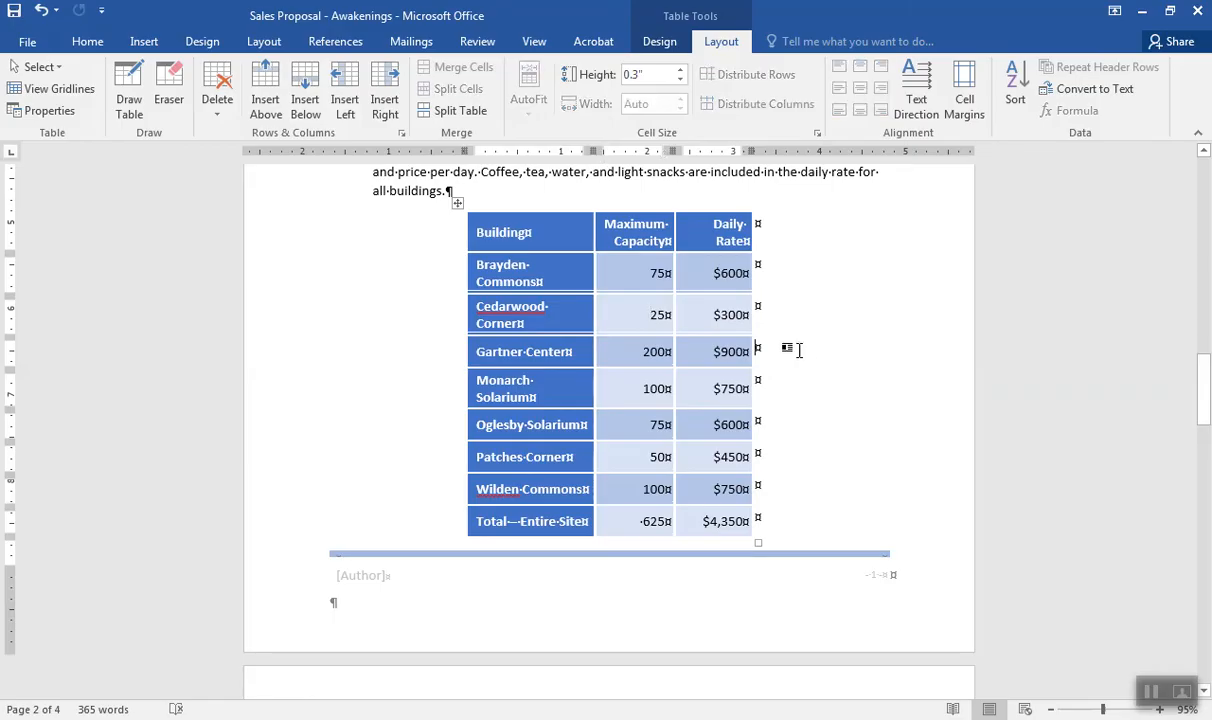
pyautogui.click(631, 206)
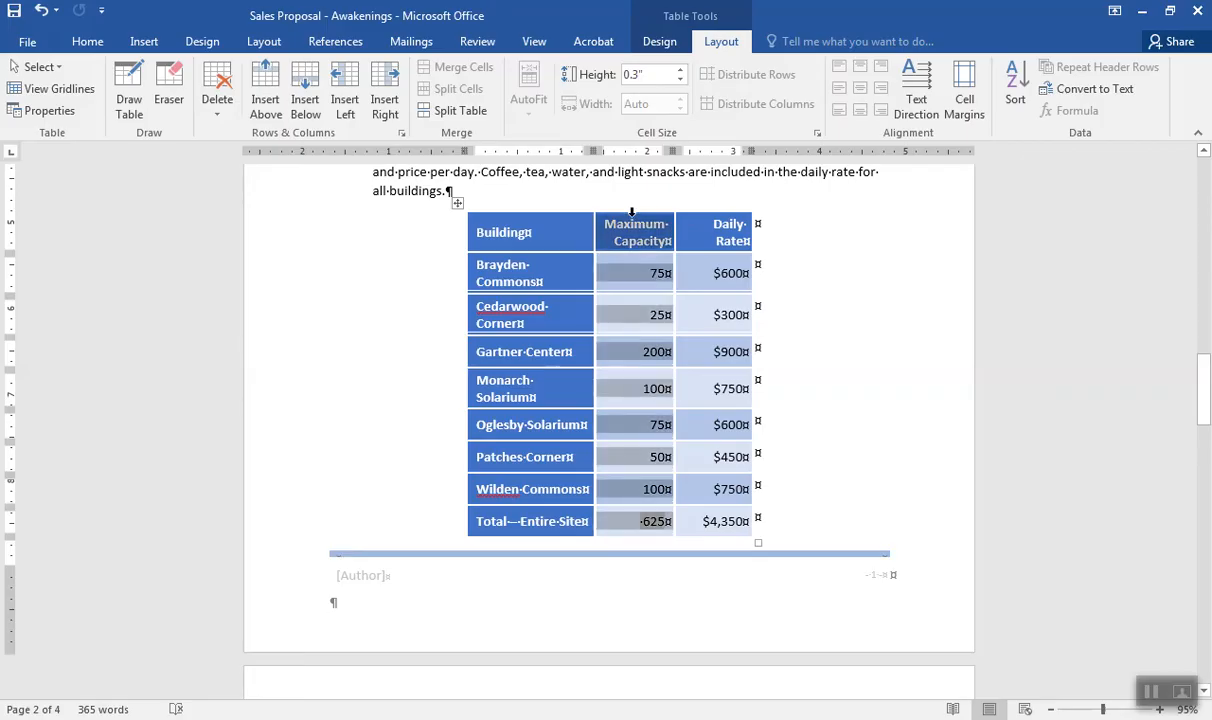
pyautogui.moveTo(633, 212); pyautogui.dragTo(702, 228)
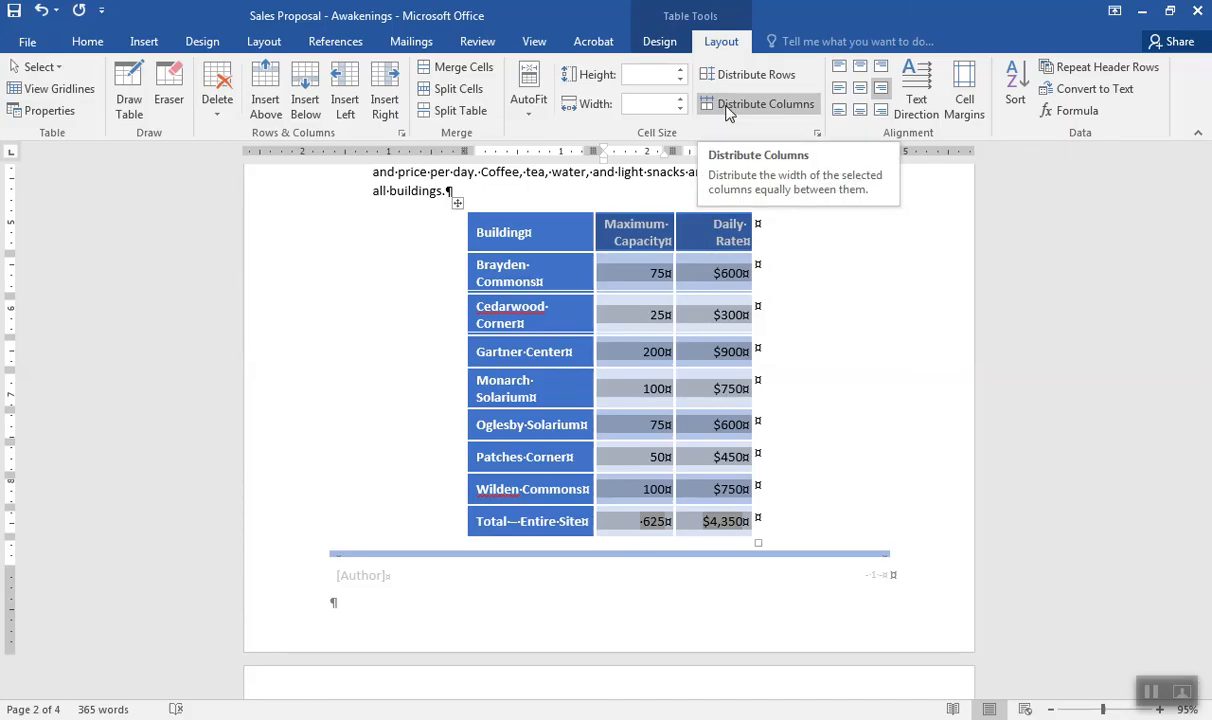
pyautogui.click(727, 113)
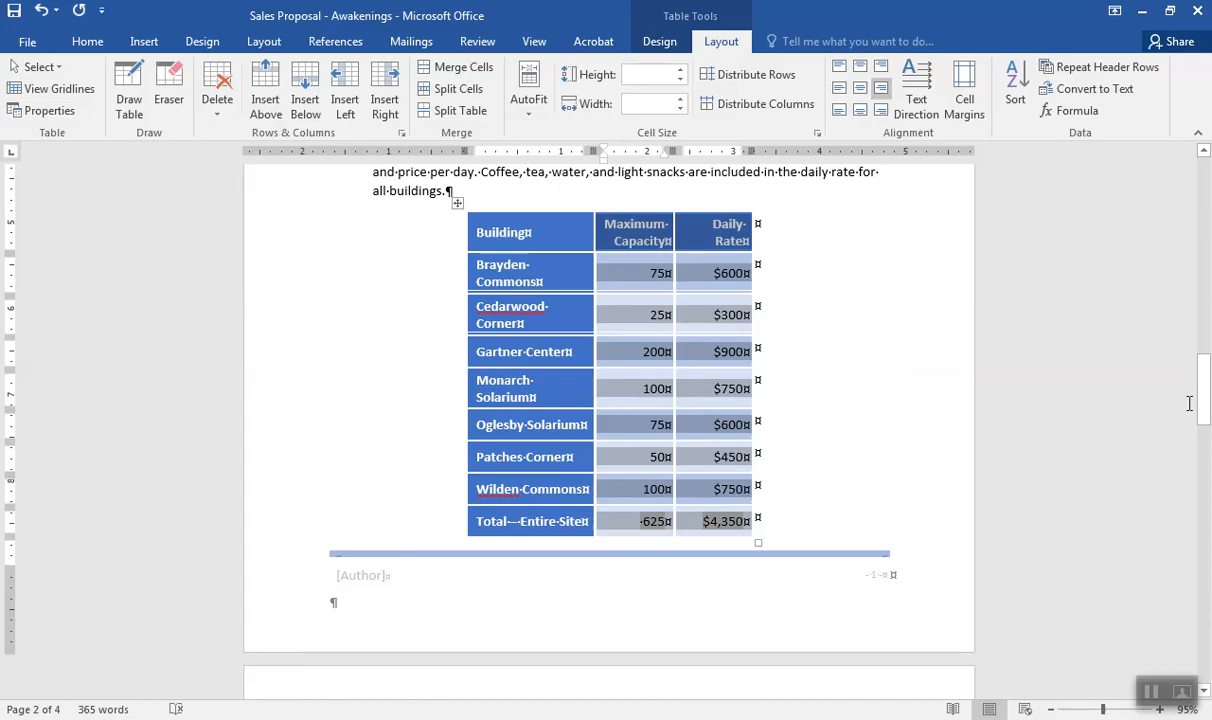
# Delete the blank paragraphs and the page break above the Team Building Activities heading.
pyautogui.moveTo(1204, 400); pyautogui.dragTo(1190, 435)
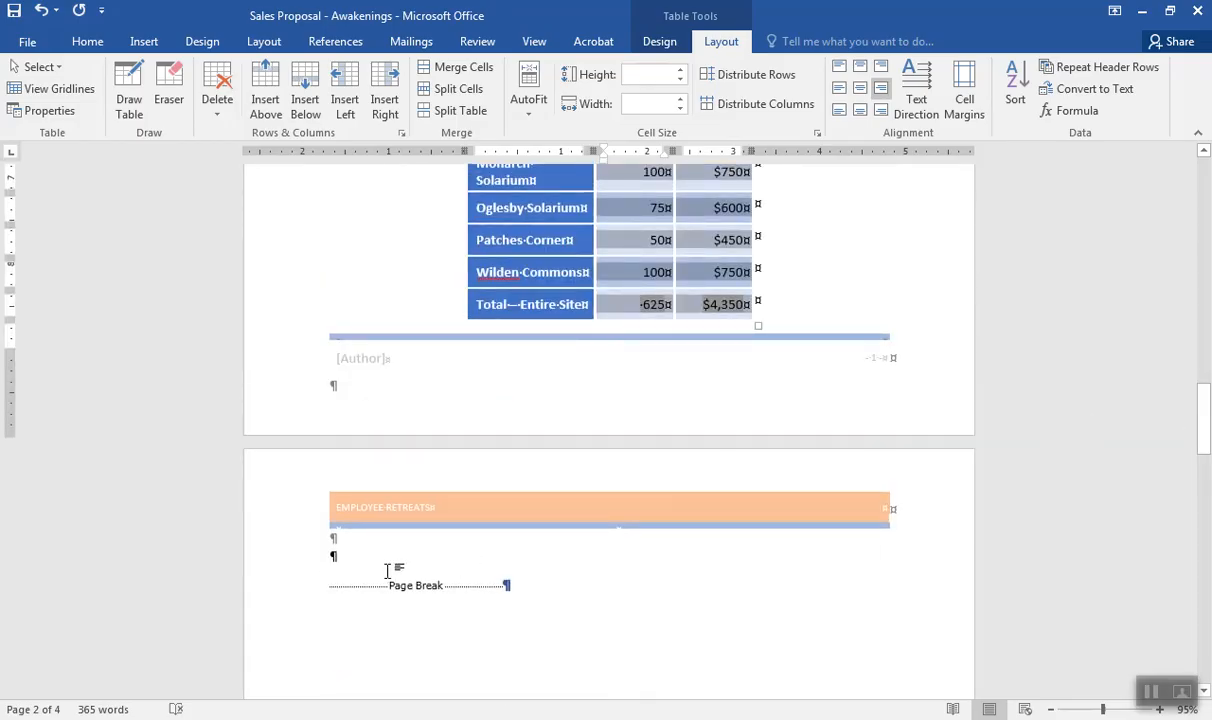
pyautogui.click(333, 557)
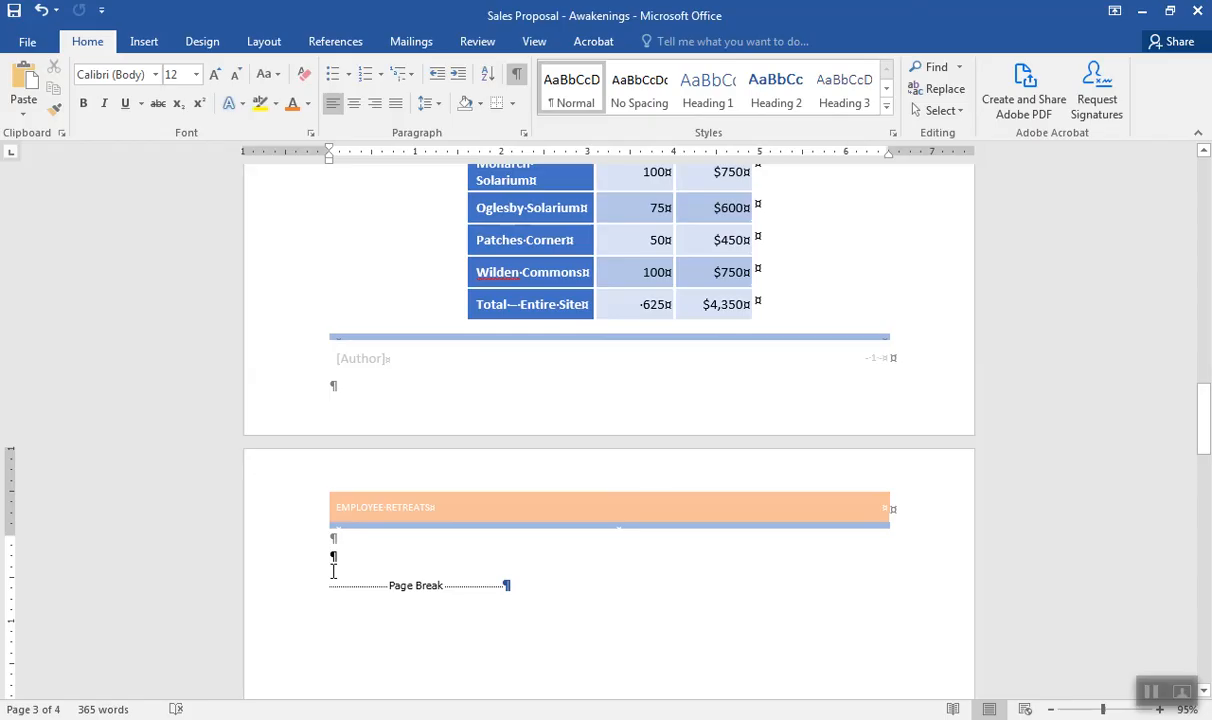
pyautogui.press('Delete')
pyautogui.press('Delete')
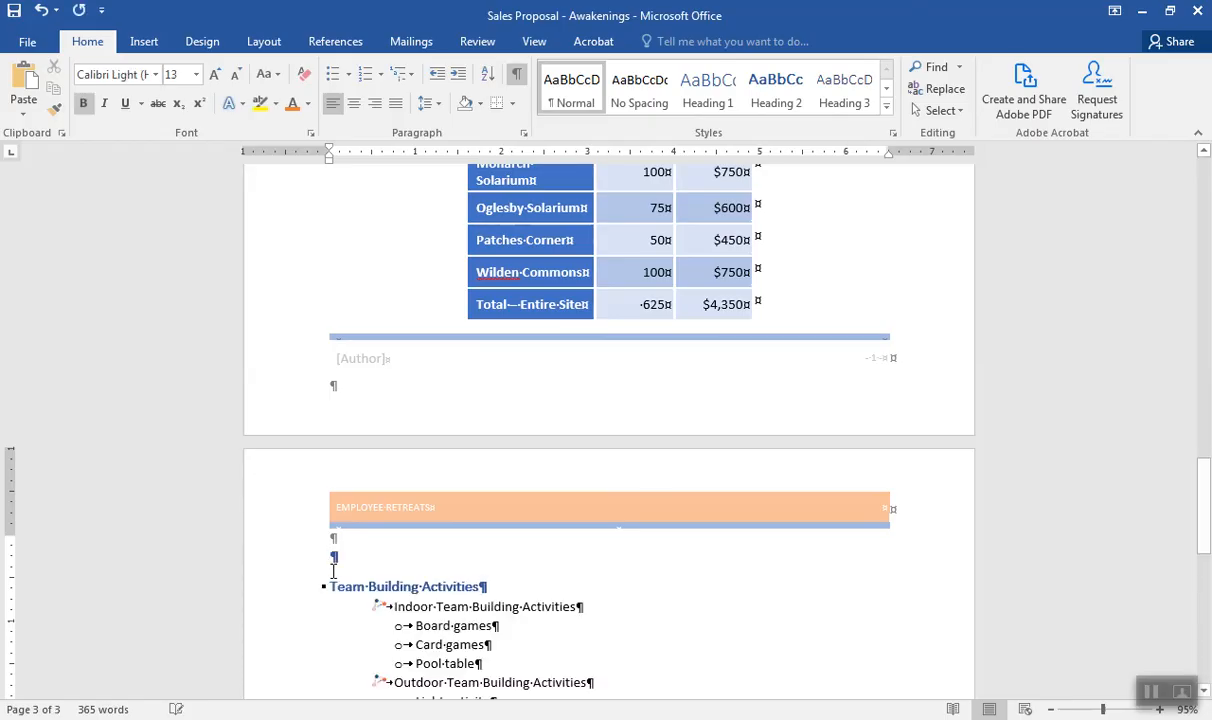
pyautogui.press('Delete')
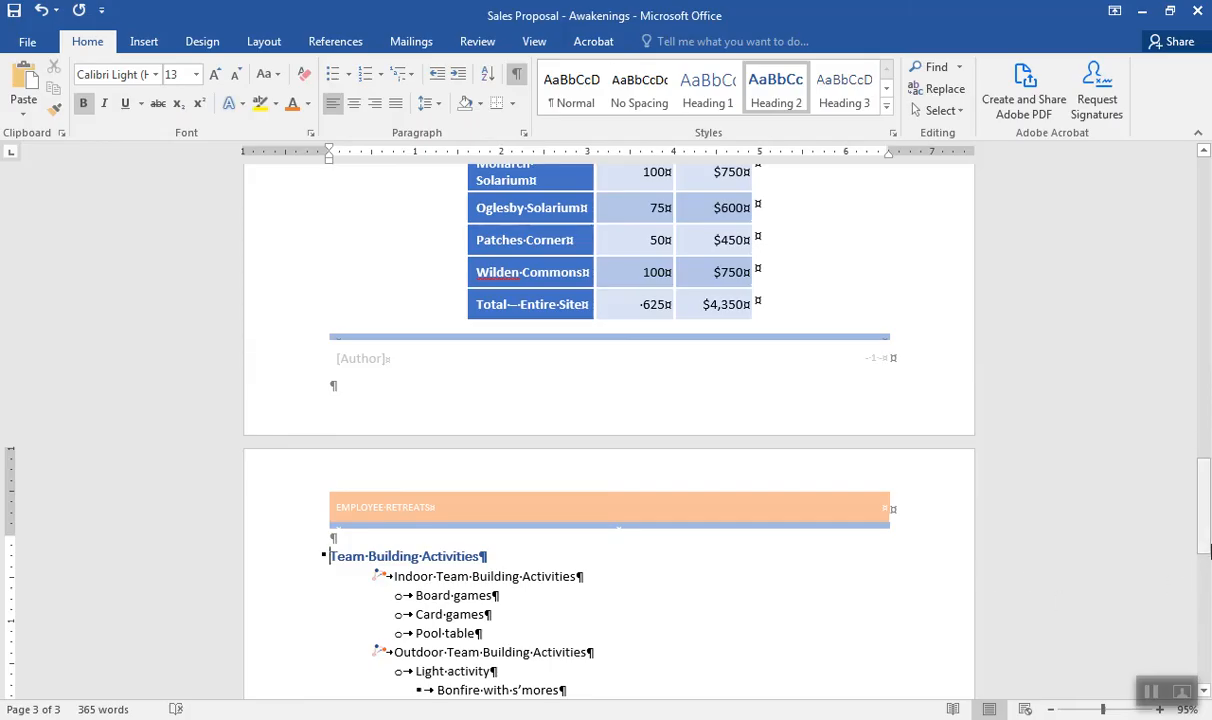
# AutoFit the Building column to its contents so each building name fits on one line.
pyautogui.moveTo(1206, 547); pyautogui.dragTo(1204, 416)
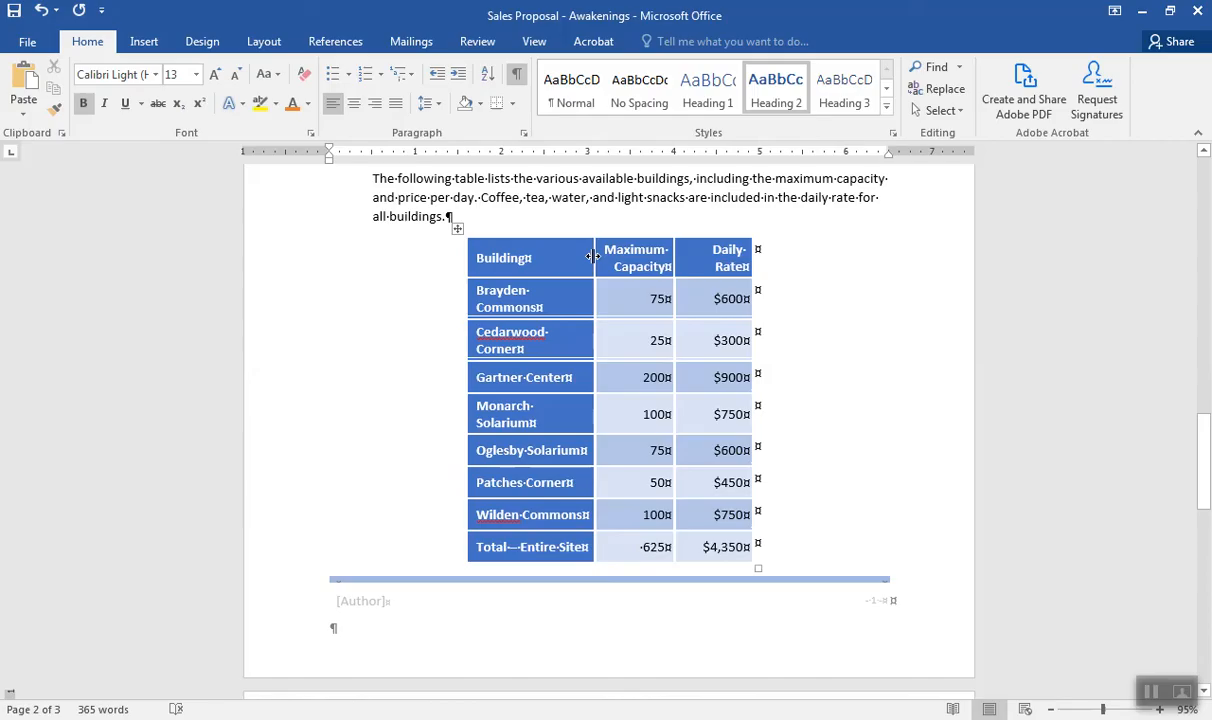
pyautogui.doubleClick(595, 257)
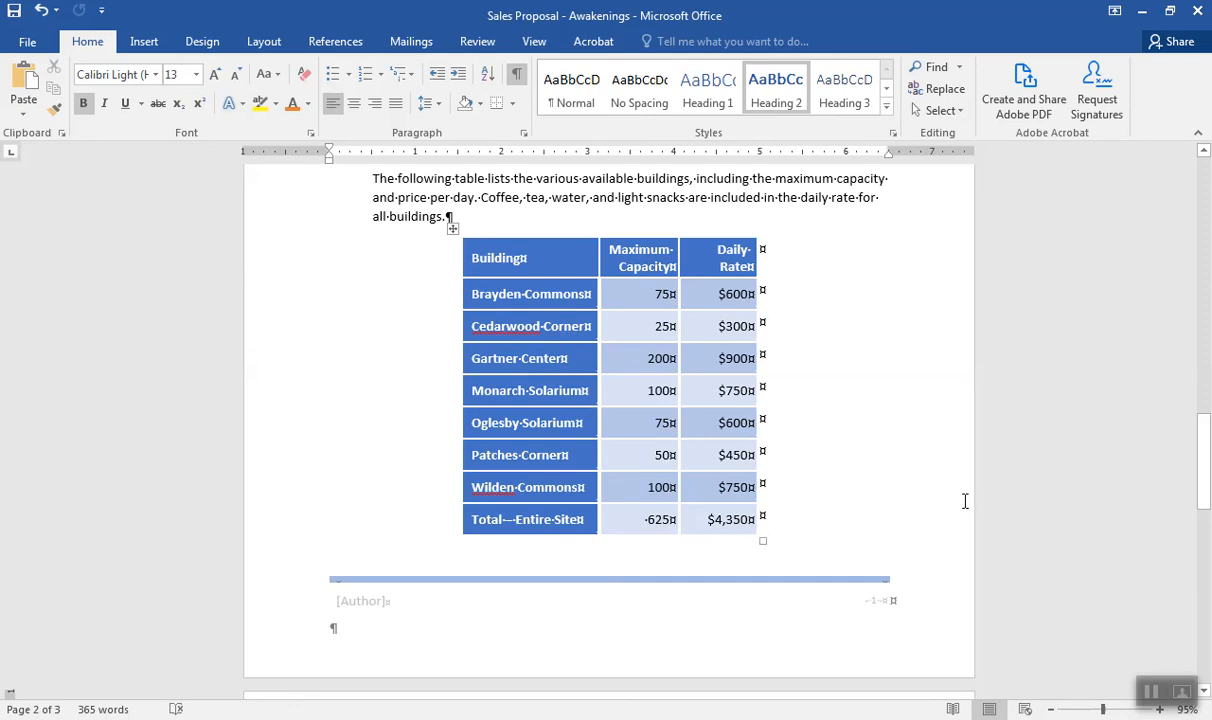
# Show the gridlines of the table under Dining and Team Building Activity Fees.
pyautogui.moveTo(1203, 458)
pyautogui.mouseDown()
pyautogui.moveTo(1204, 408)
pyautogui.moveTo(1204, 492)
pyautogui.moveTo(1204, 477)
pyautogui.mouseUp()
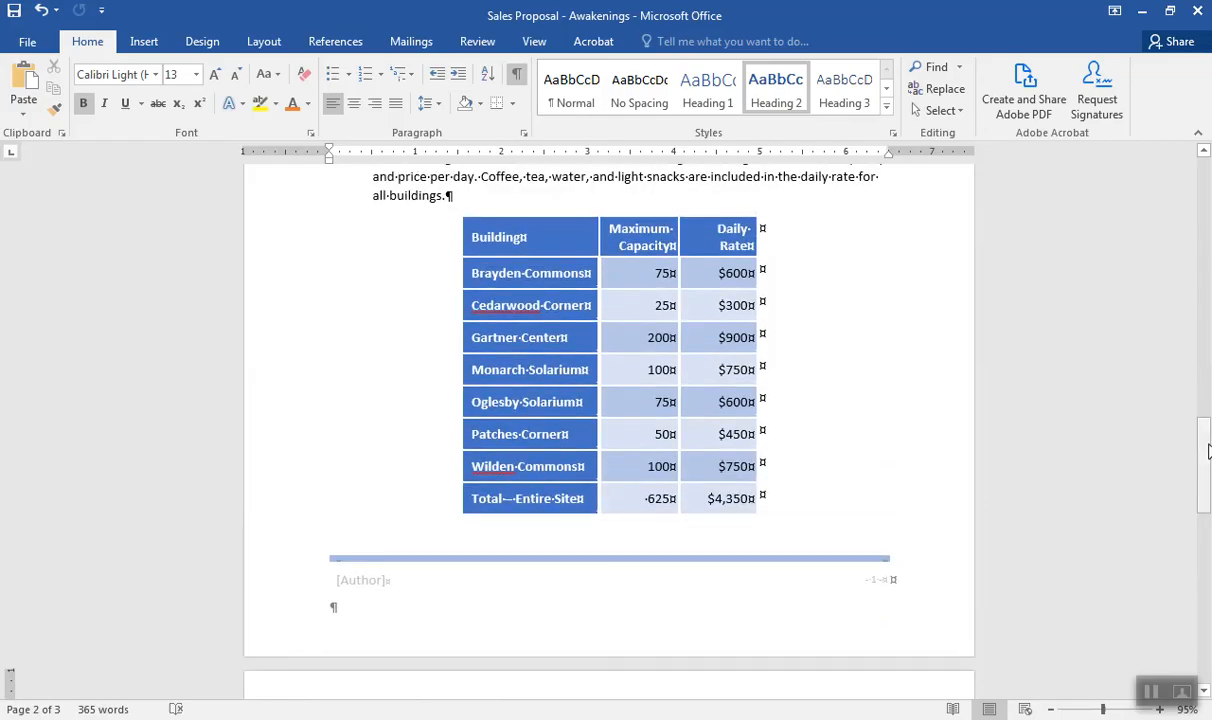
pyautogui.moveTo(1203, 444); pyautogui.dragTo(1200, 591)
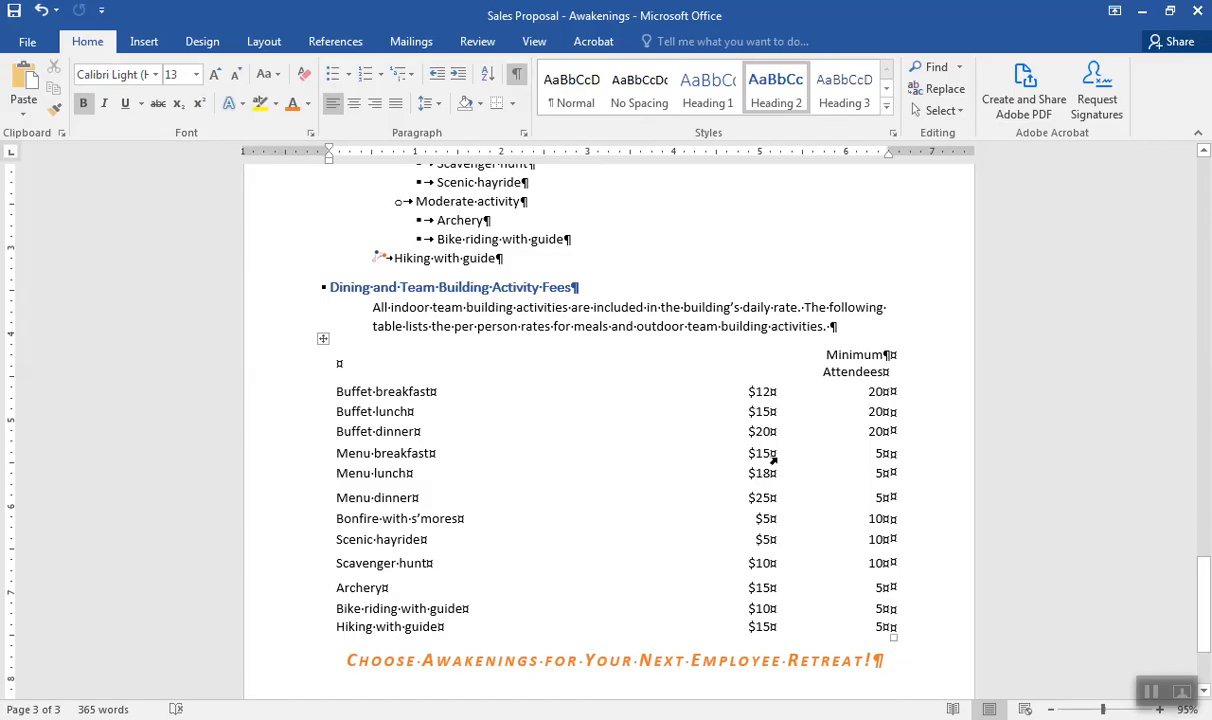
pyautogui.click(590, 430)
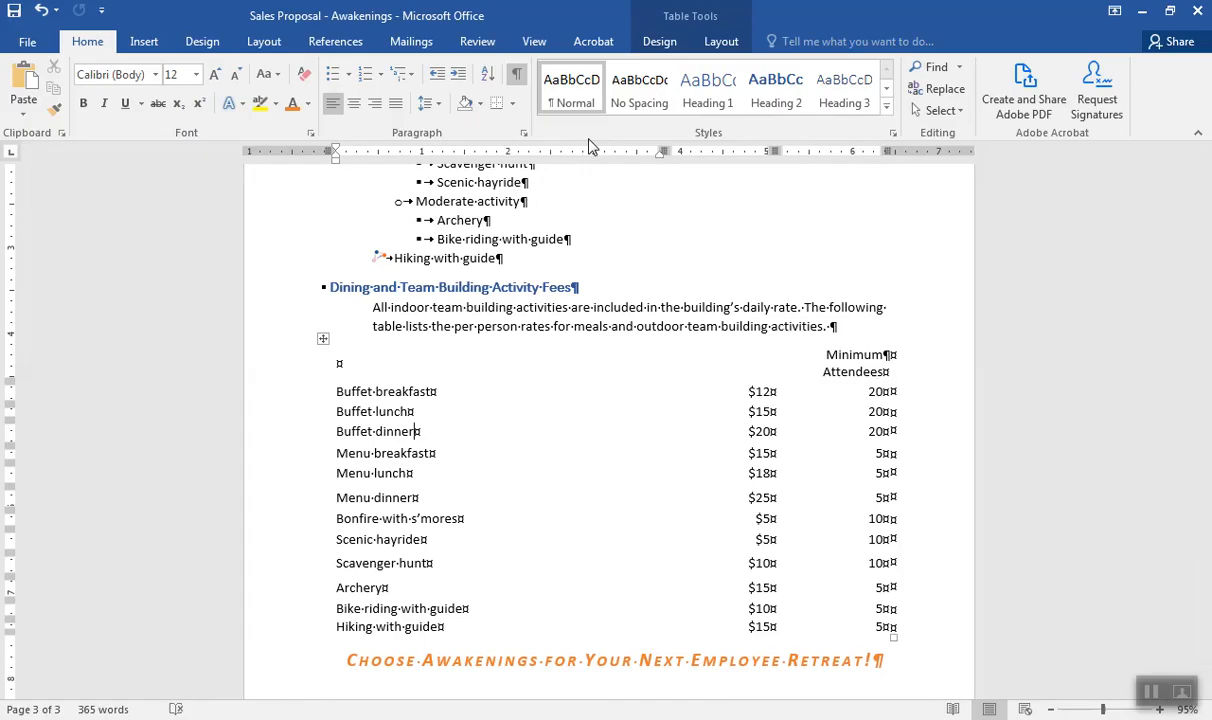
pyautogui.click(722, 44)
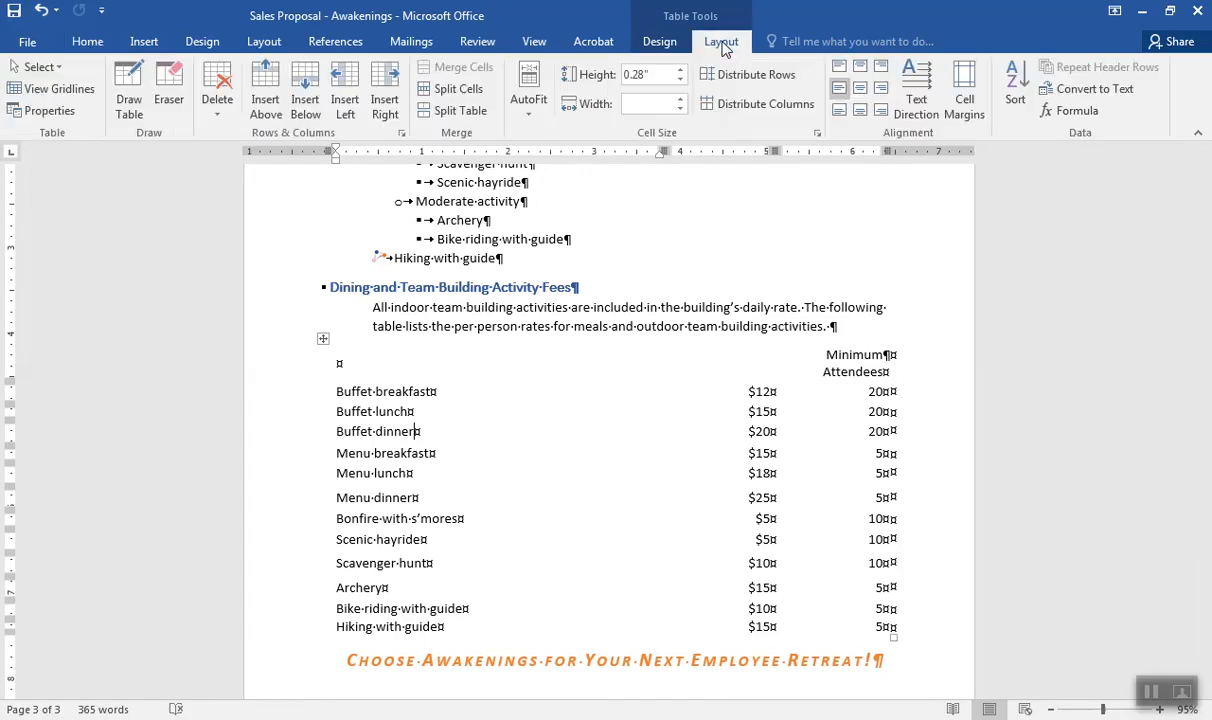
pyautogui.click(47, 92)
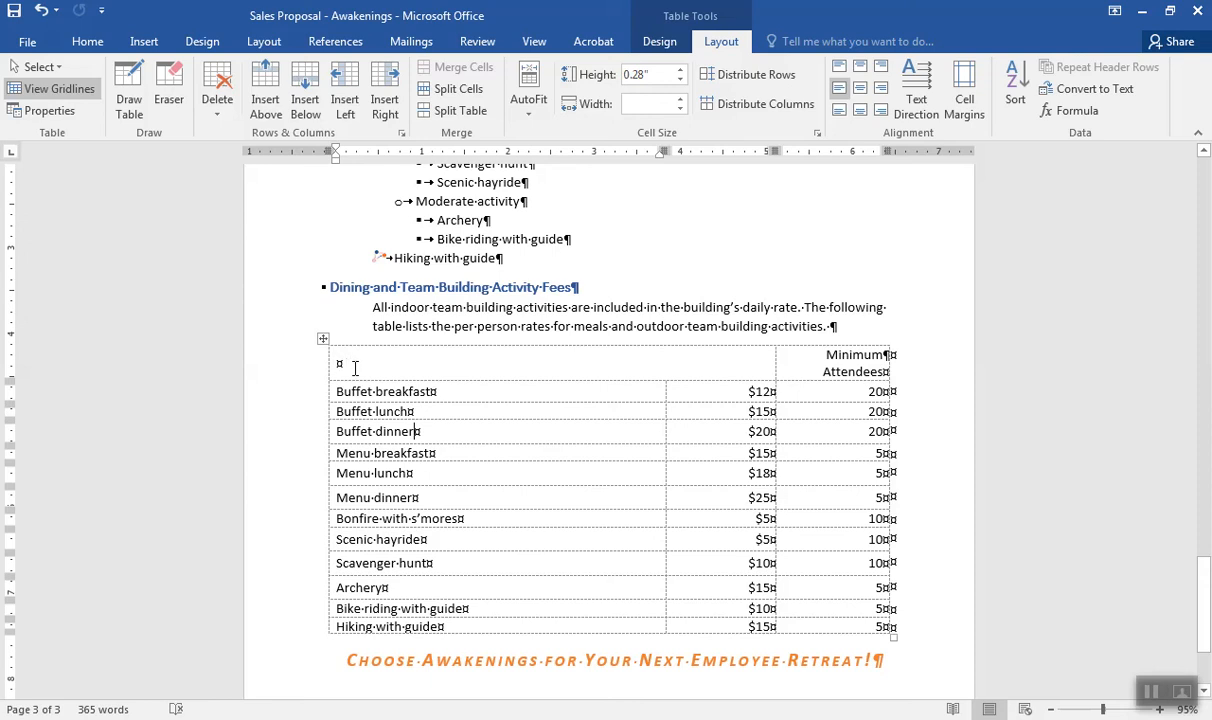
# Split the fees table's blank header cell into two columns and one row, aligning the new cell border with the column border below.
pyautogui.click(406, 364)
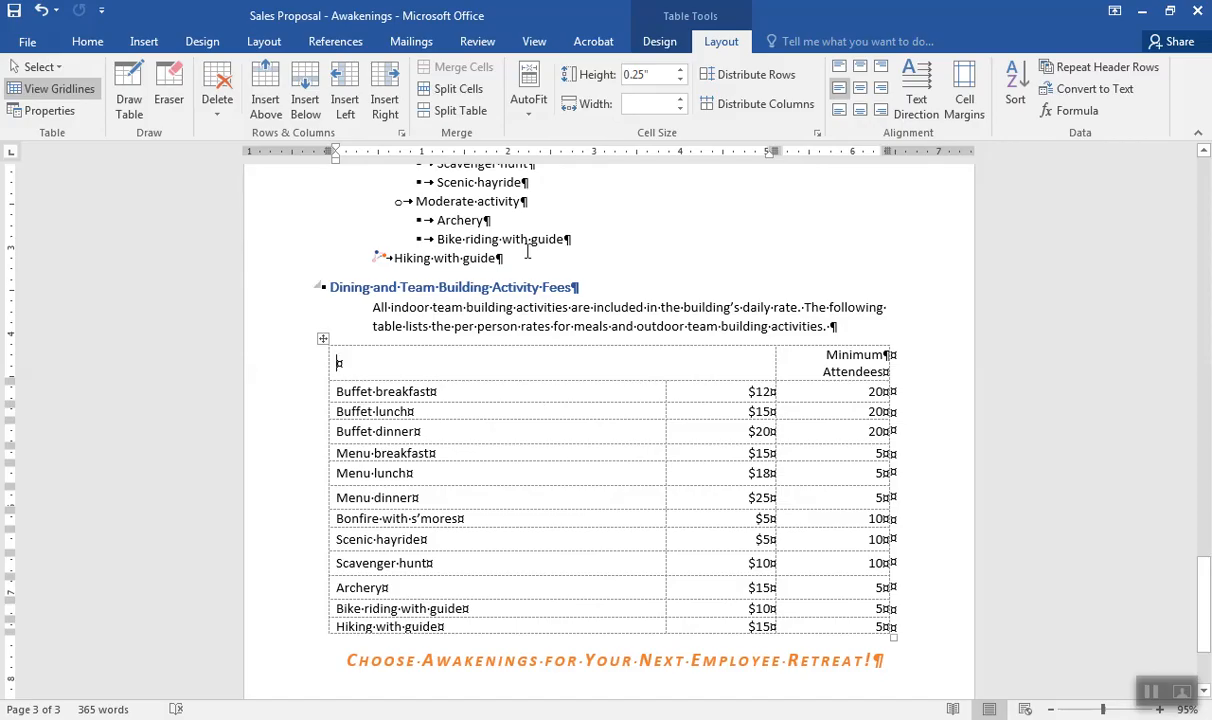
pyautogui.click(459, 89)
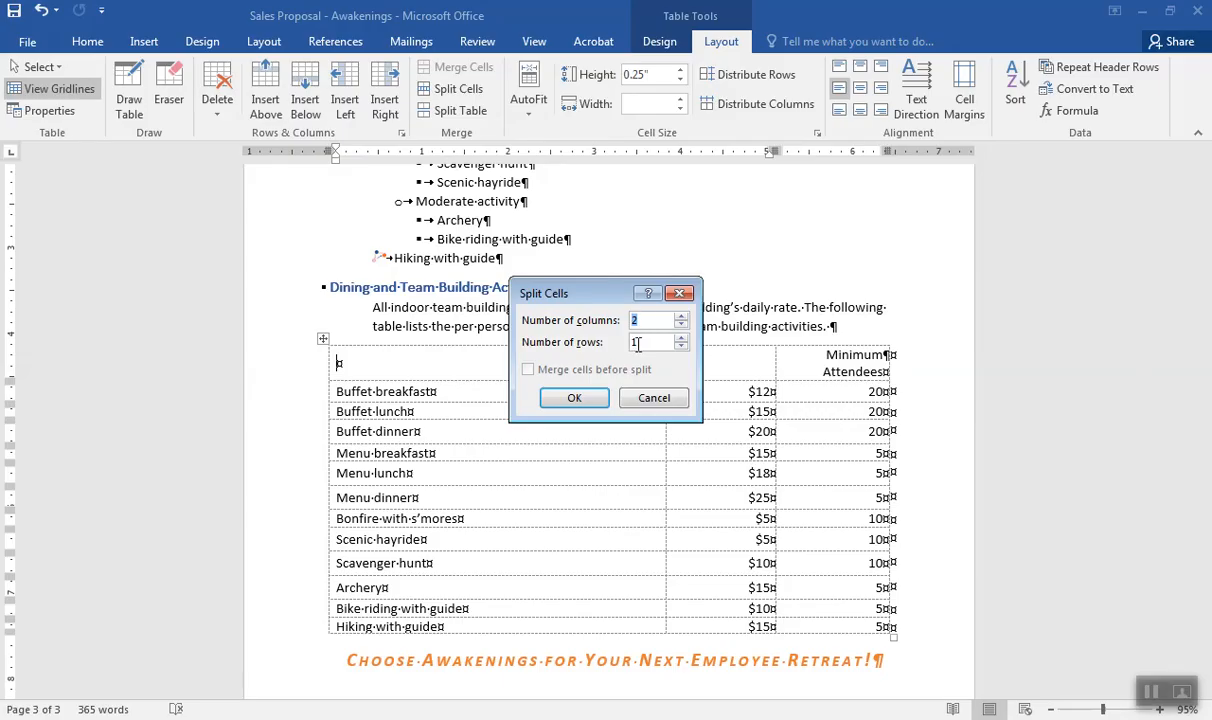
pyautogui.click(574, 398)
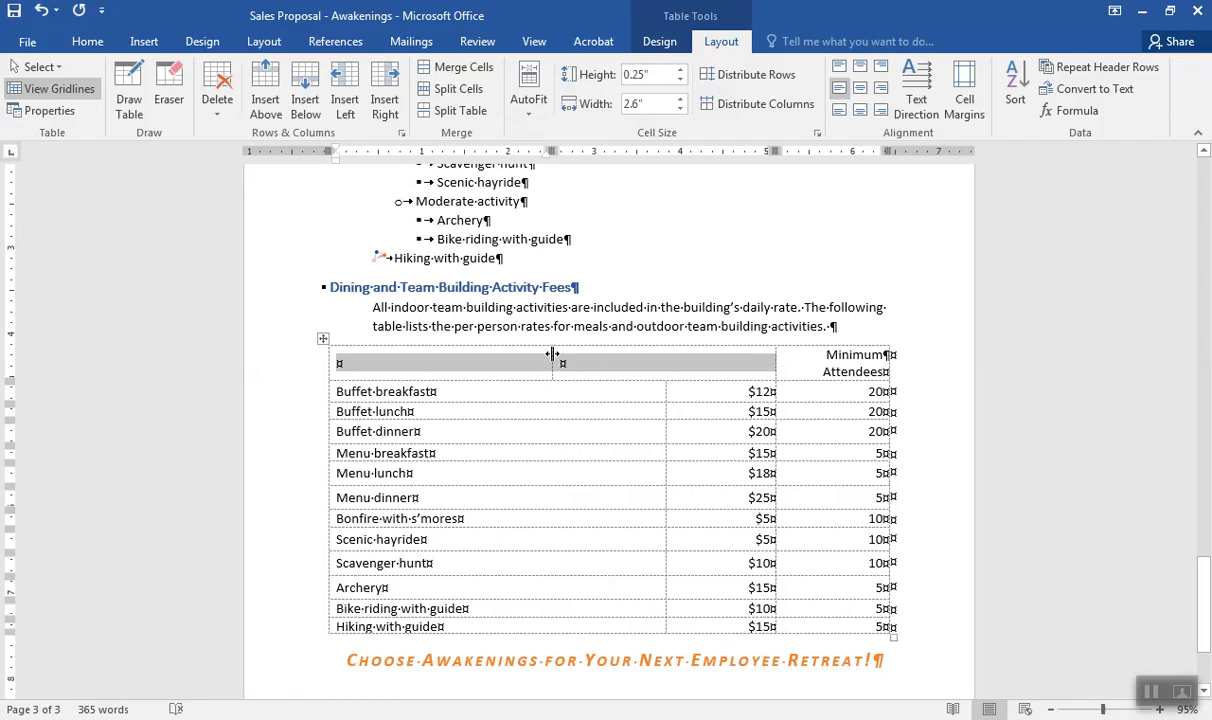
pyautogui.moveTo(552, 353); pyautogui.dragTo(648, 360)
pyautogui.moveTo(662, 360); pyautogui.dragTo(669, 361)
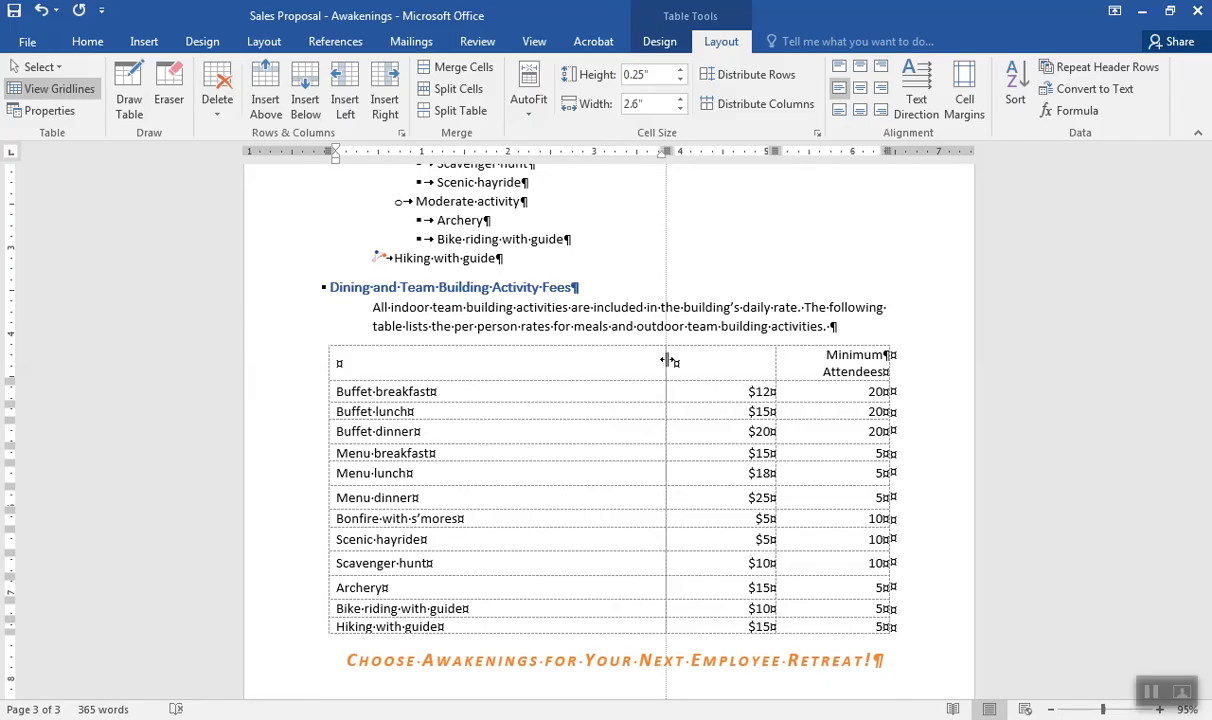
pyautogui.moveTo(667, 360); pyautogui.dragTo(665, 361)
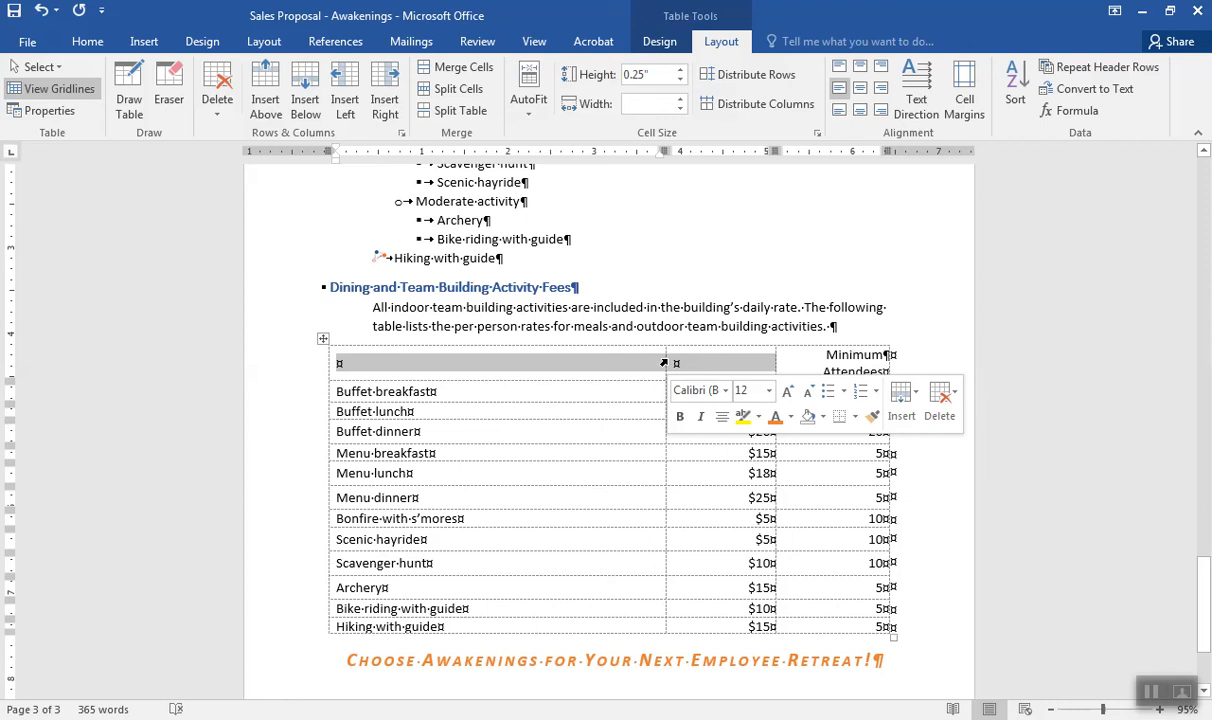
# Enter the headings "Fee-Based Options" and, centered vertically and right-aligned on two lines, "Fee per Person" in the two new header cells.
pyautogui.click(341, 366)
pyautogui.write('Fee Based Options')
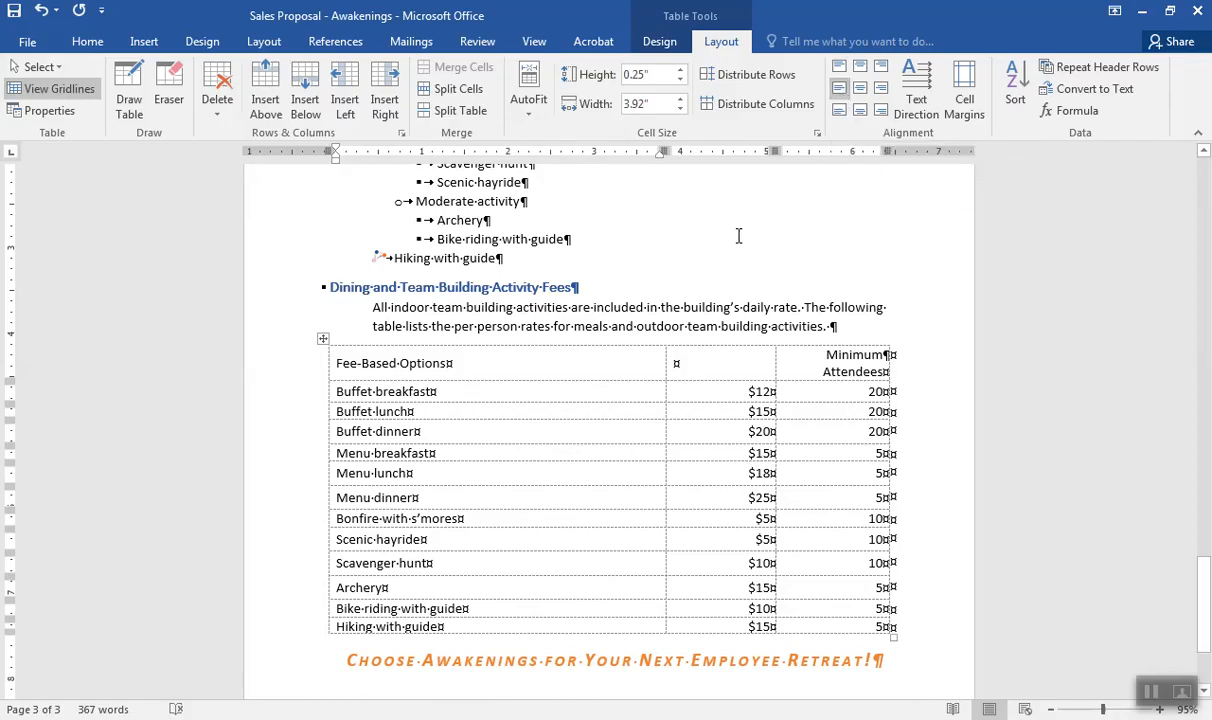
pyautogui.press('Tab')
pyautogui.click(881, 94)
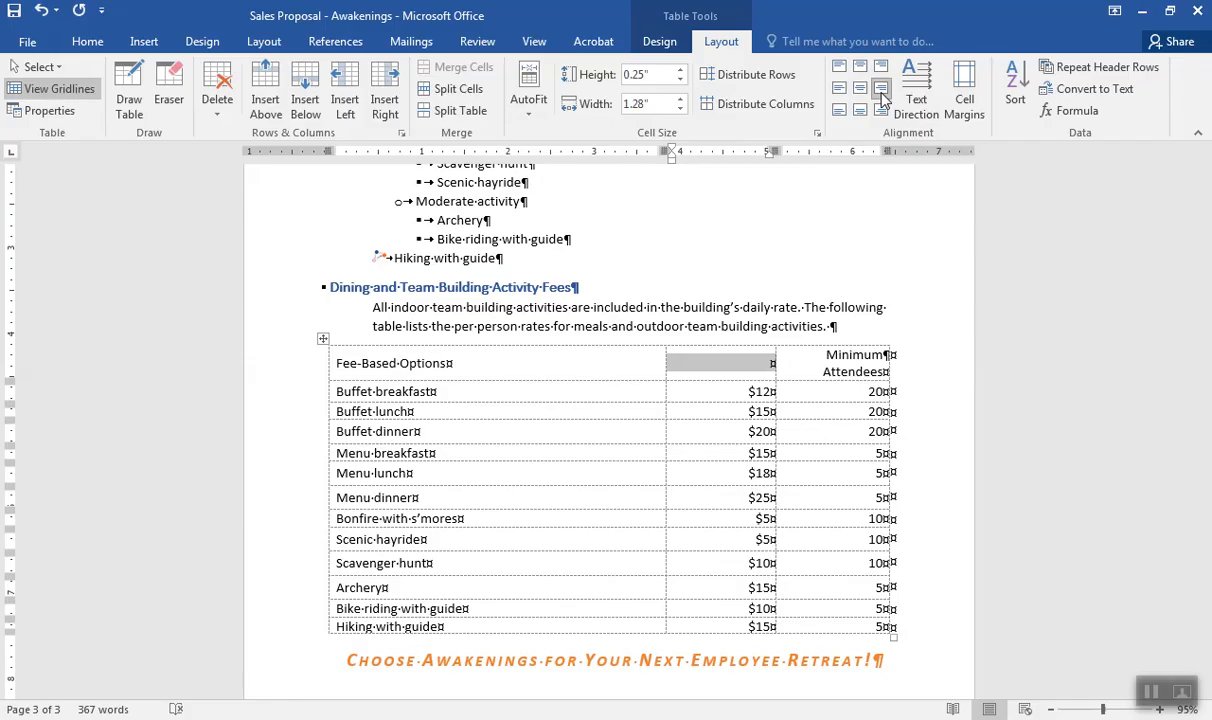
pyautogui.write('Fee per')
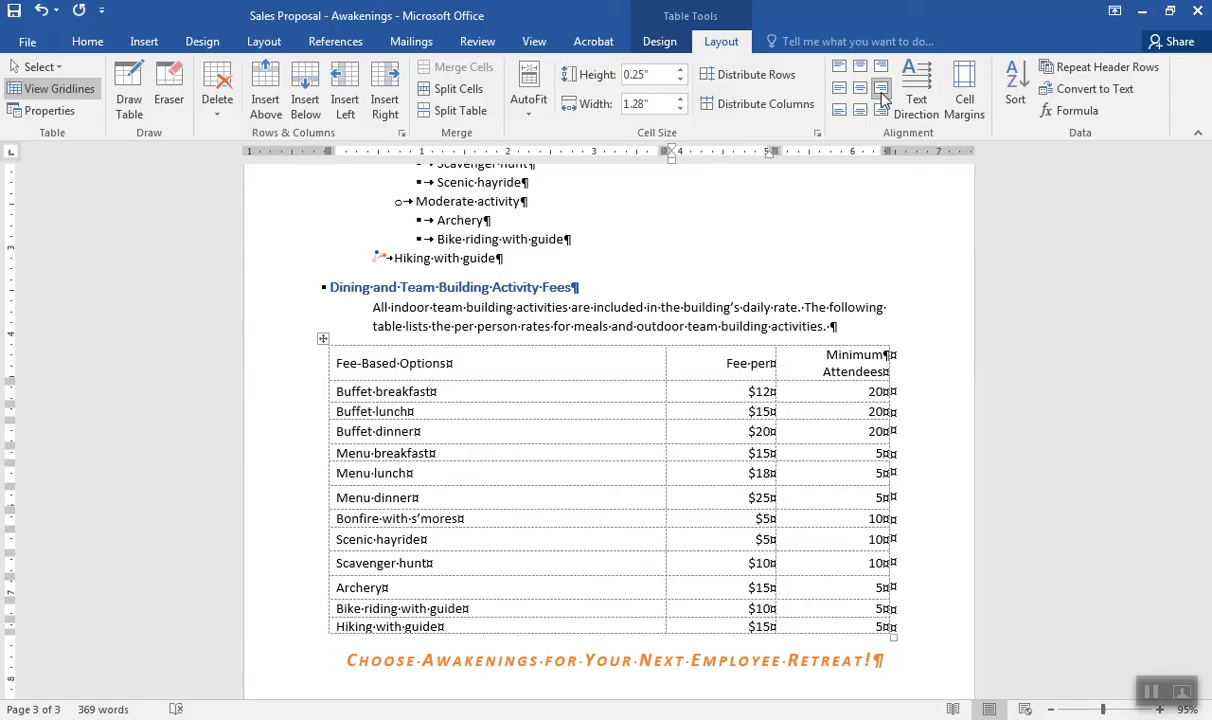
pyautogui.press('Return')
pyautogui.write('Person')
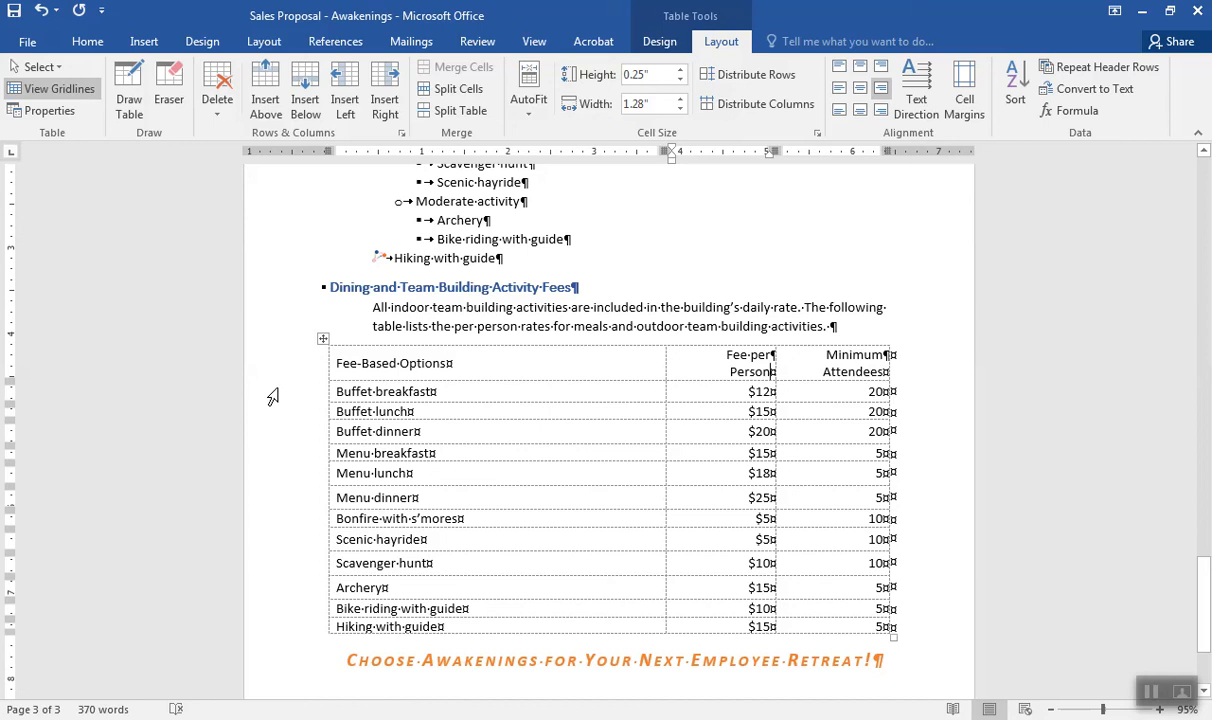
# Distribute the fees table's rows below the header to equal heights and insert a blank column before the Fee-Based Options column.
pyautogui.moveTo(270, 395); pyautogui.dragTo(277, 628)
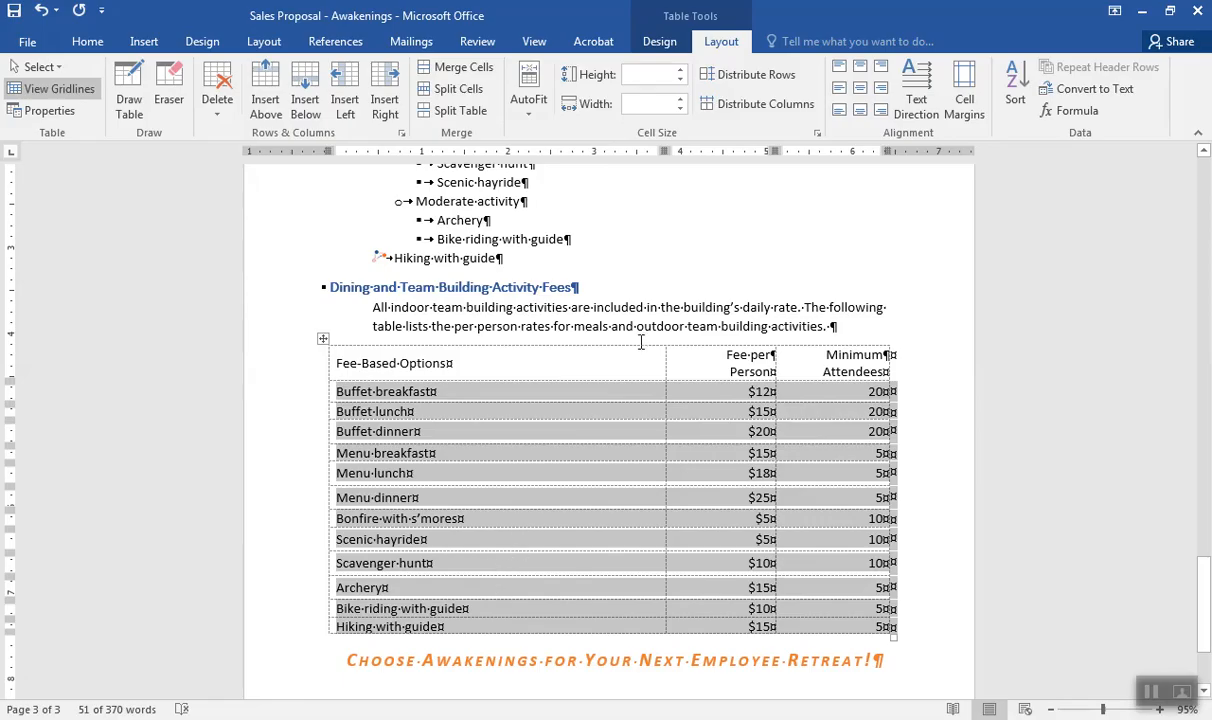
pyautogui.click(737, 79)
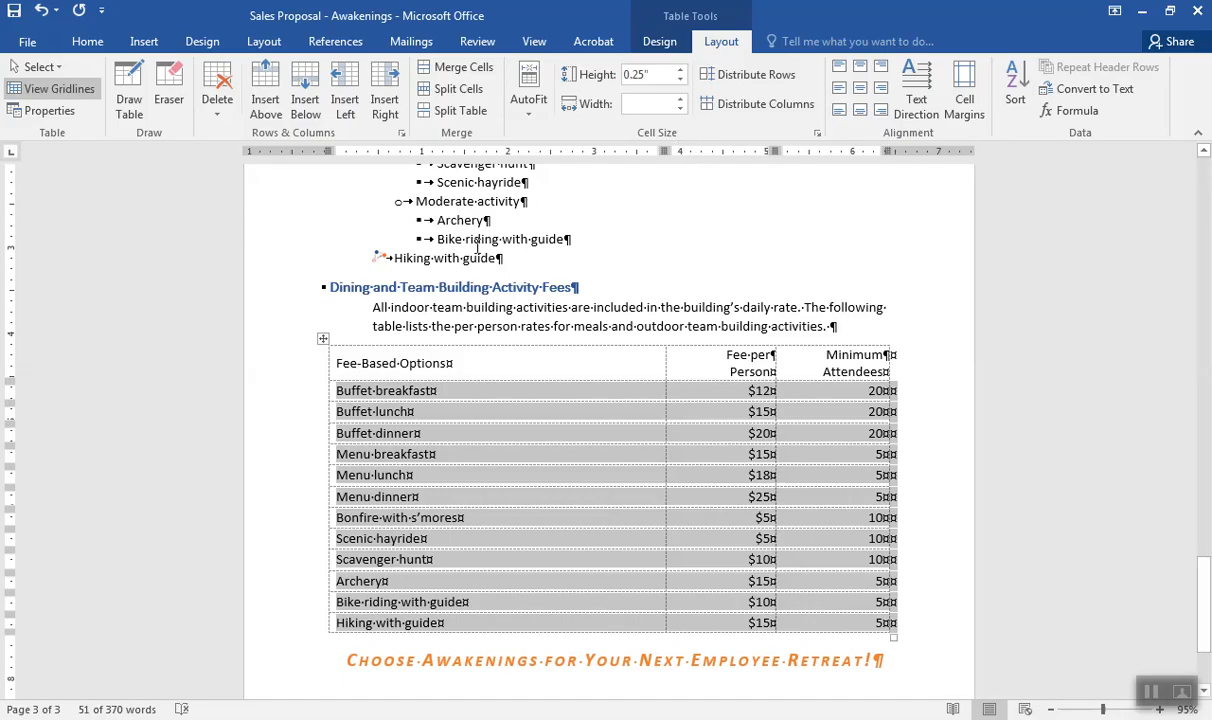
pyautogui.click(408, 391)
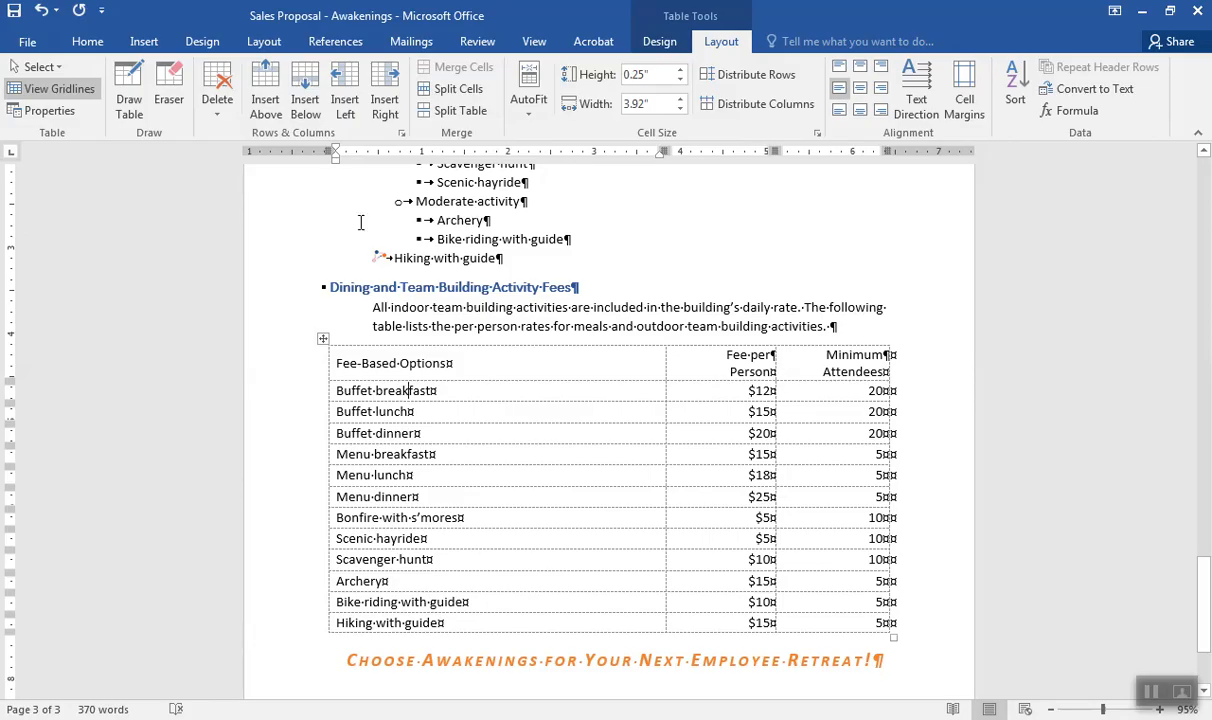
pyautogui.click(346, 92)
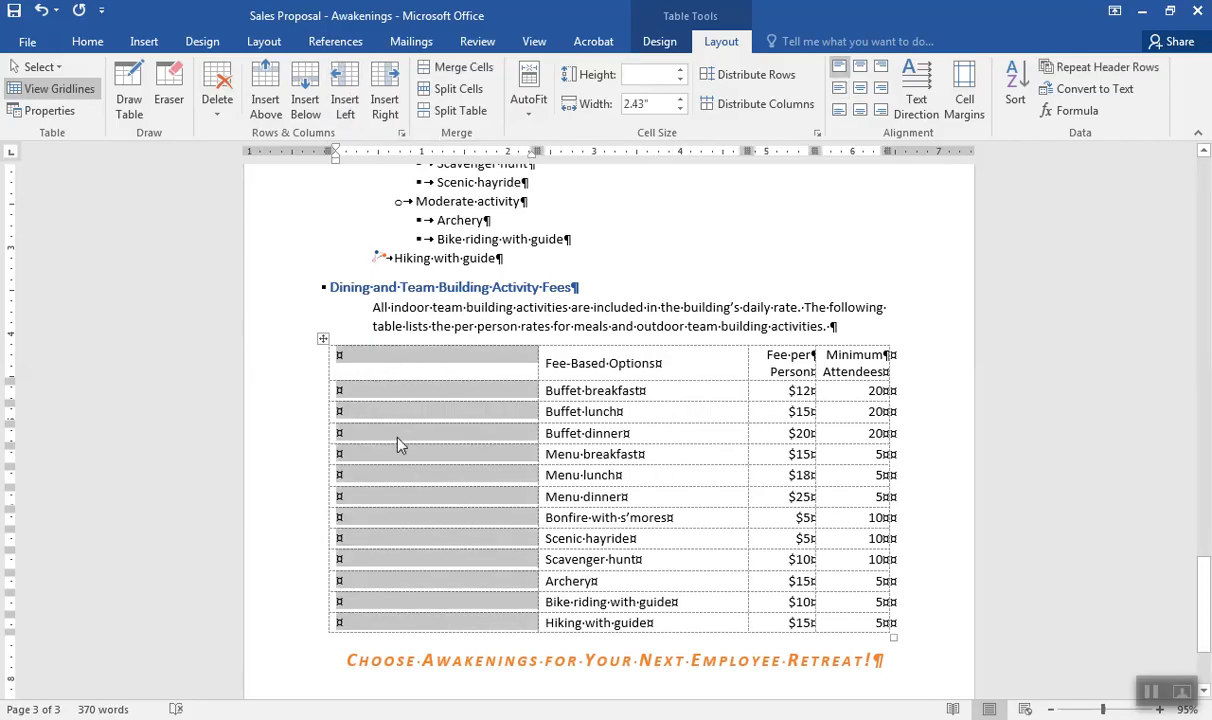
pyautogui.click(582, 432)
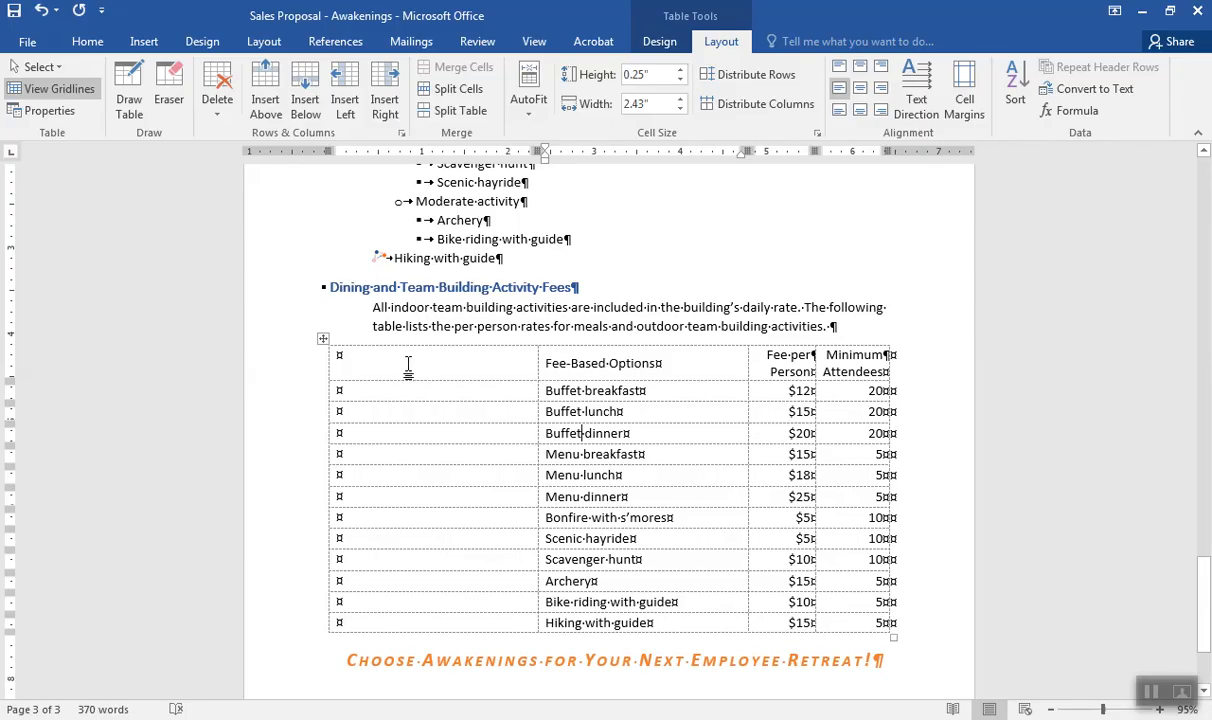
# Merge the blank header cell with the Fee-Based Options cell and align its text center left.
pyautogui.moveTo(409, 363); pyautogui.dragTo(540, 368)
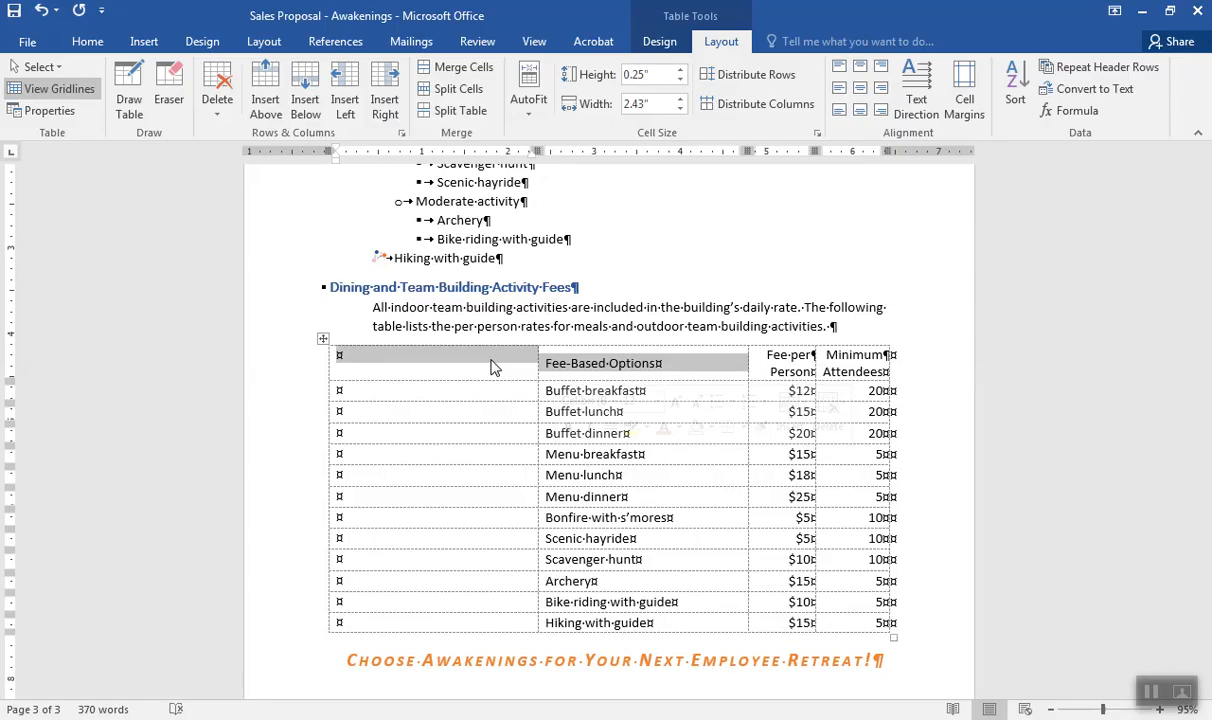
pyautogui.click(463, 70)
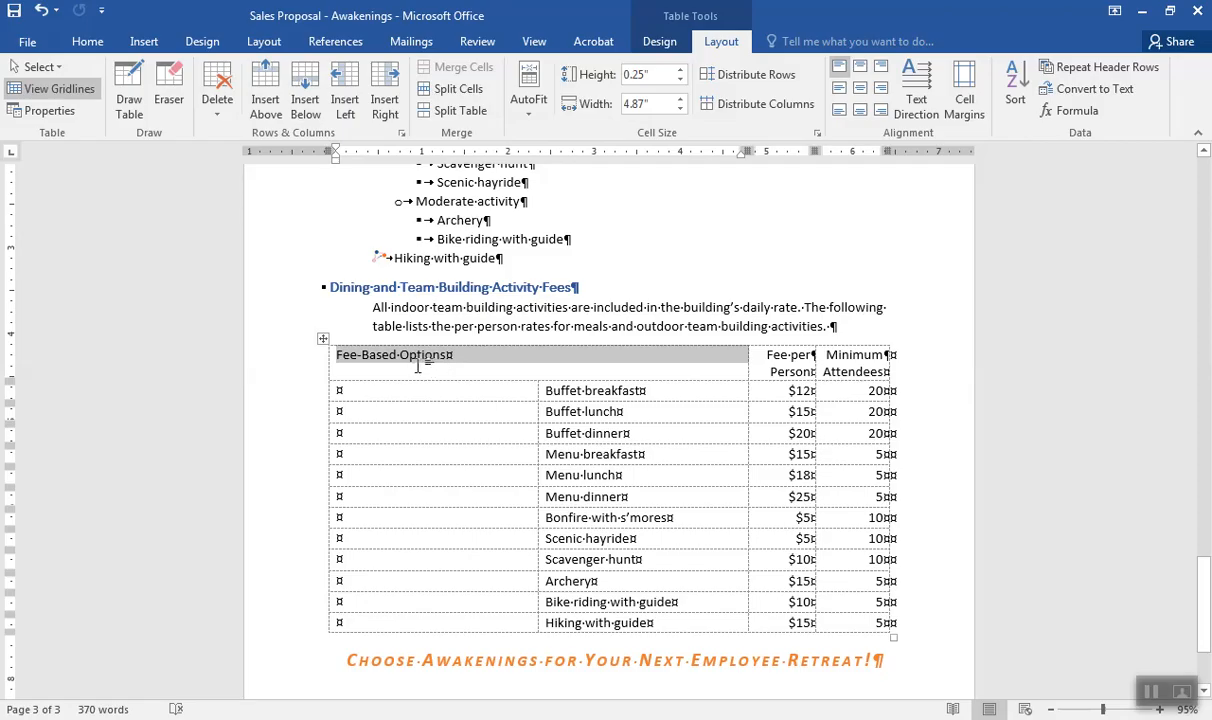
pyautogui.click(838, 88)
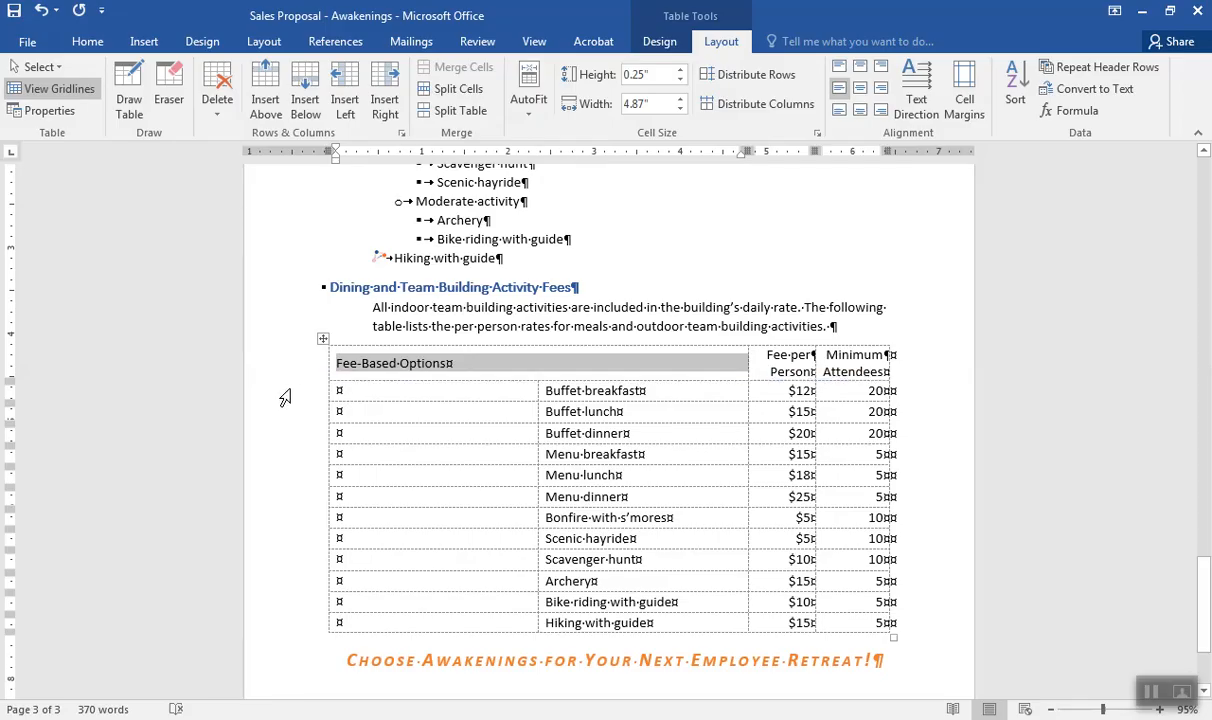
# Merge the blank first-column cells beside the six dining options into one cell, and those beside the six activity options into another.
pyautogui.moveTo(285, 398); pyautogui.dragTo(289, 419)
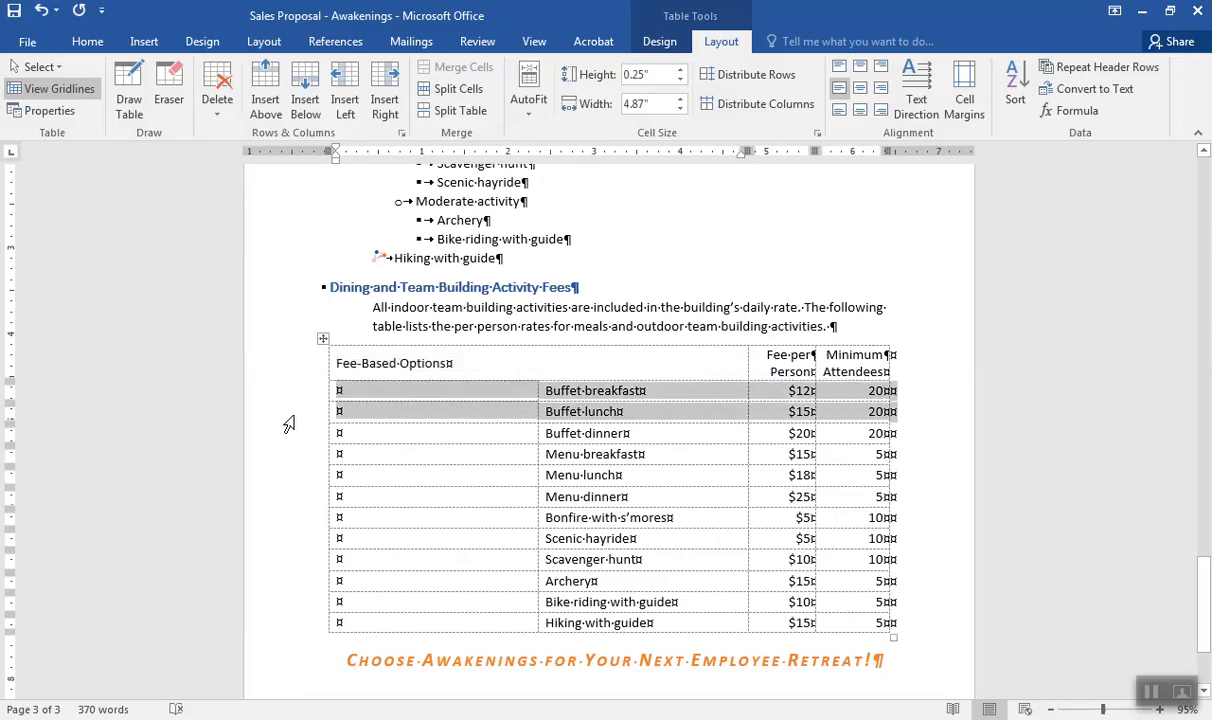
pyautogui.click(362, 433)
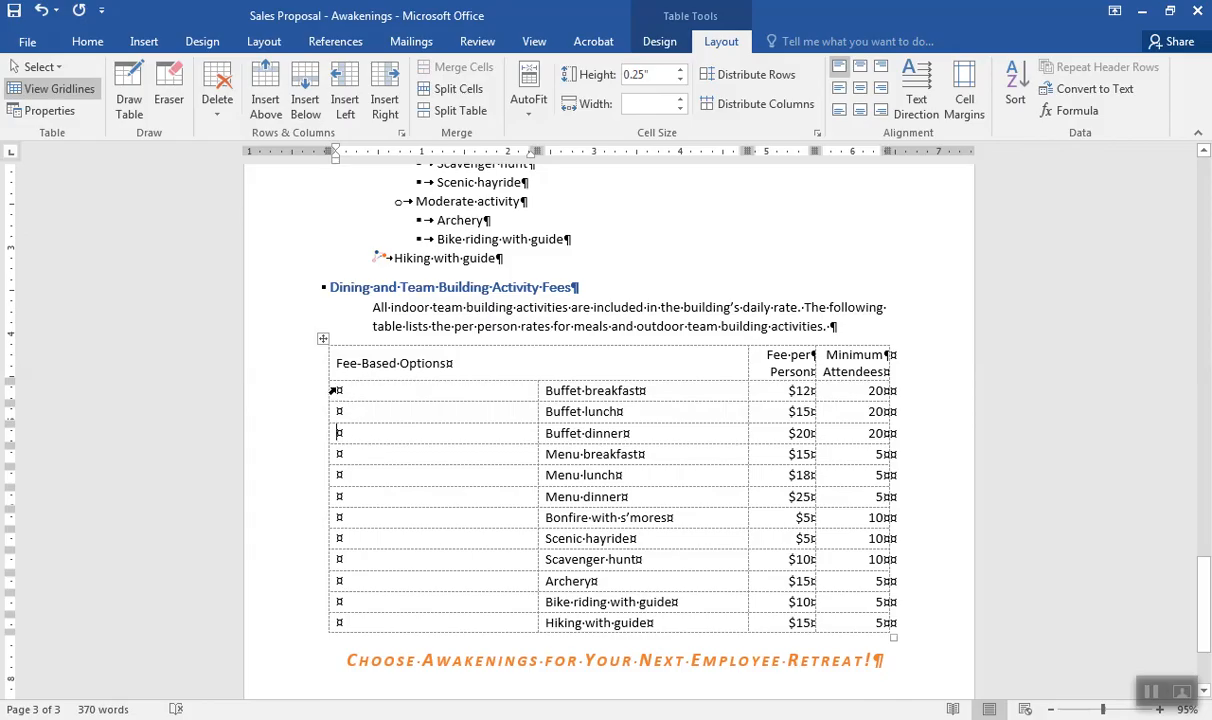
pyautogui.moveTo(338, 390); pyautogui.dragTo(341, 500)
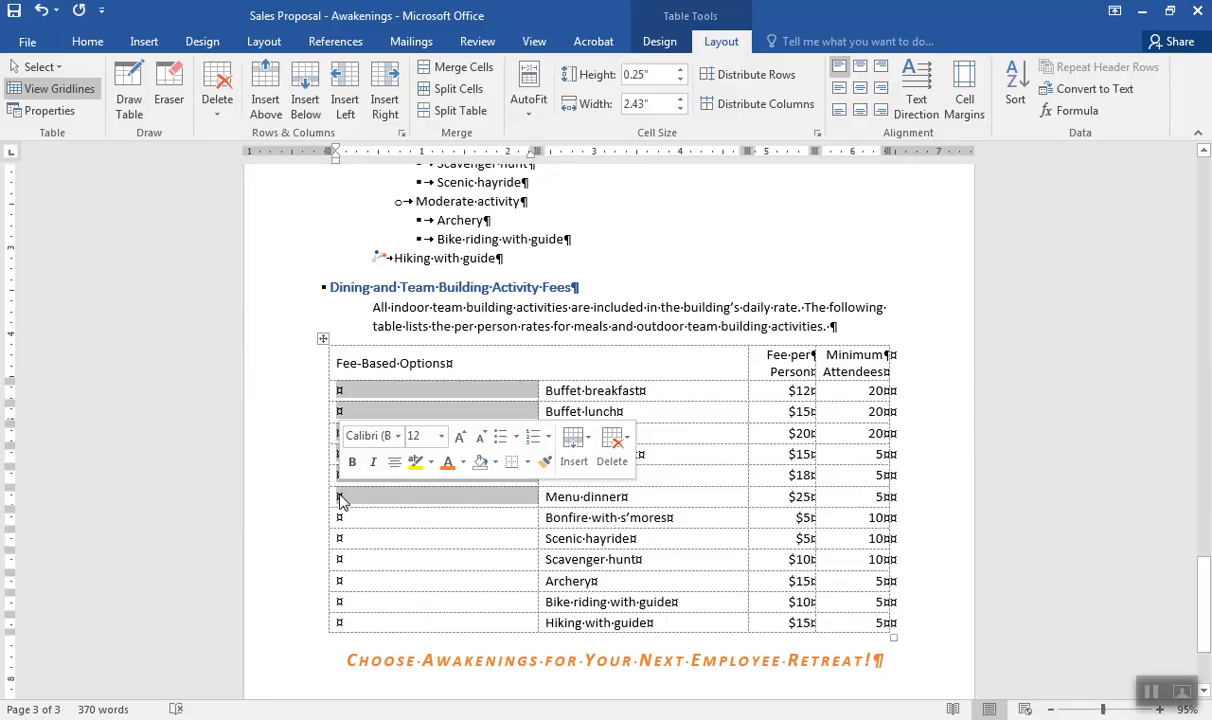
pyautogui.click(459, 72)
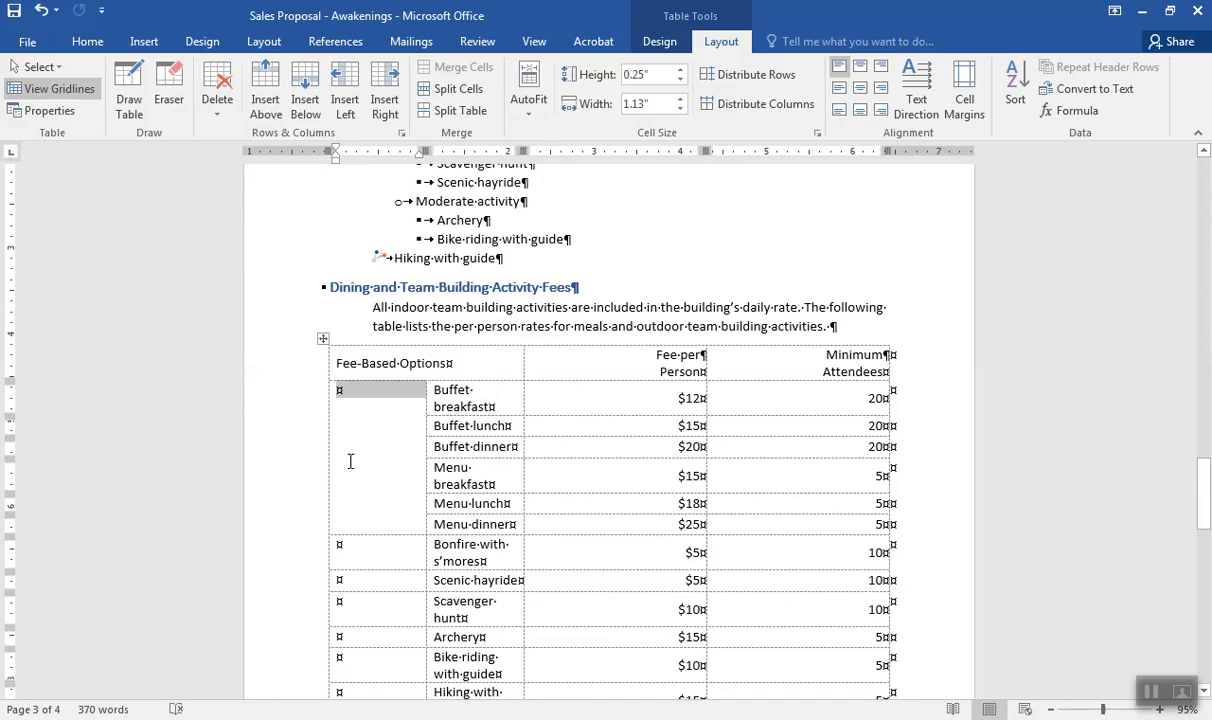
pyautogui.click(339, 400)
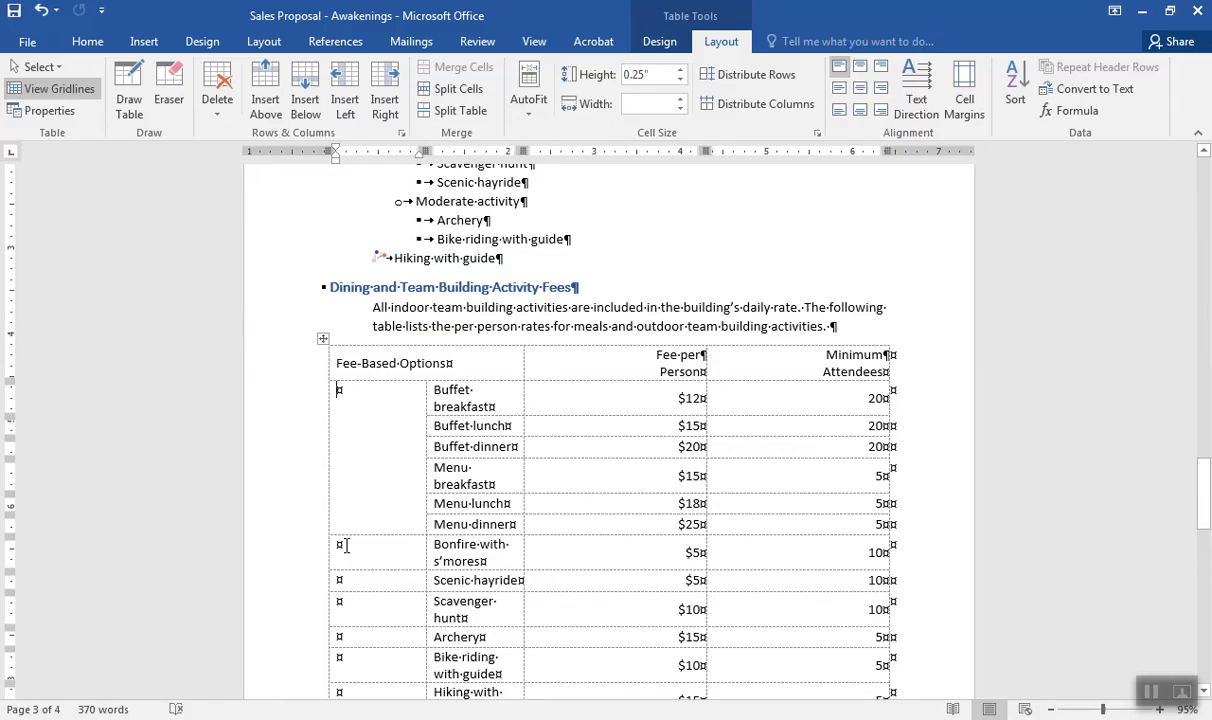
pyautogui.moveTo(338, 545)
pyautogui.mouseDown()
pyautogui.moveTo(335, 710)
pyautogui.moveTo(341, 495)
pyautogui.moveTo(345, 527)
pyautogui.mouseUp()
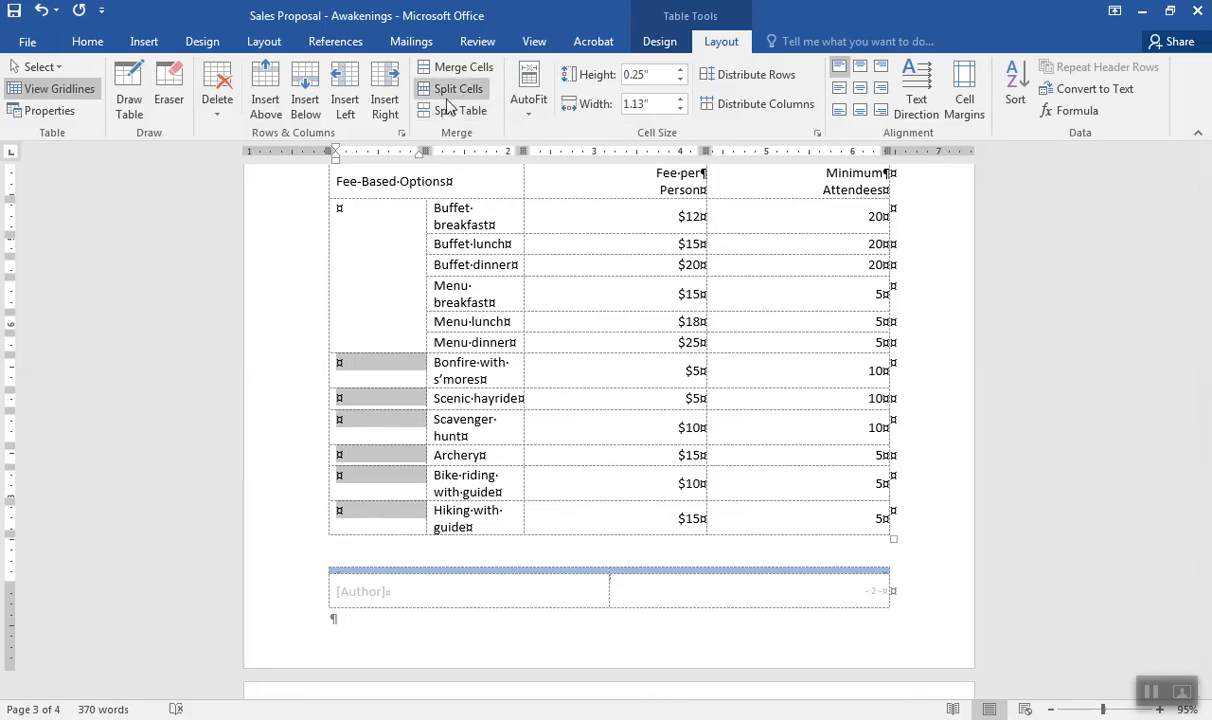
pyautogui.click(459, 70)
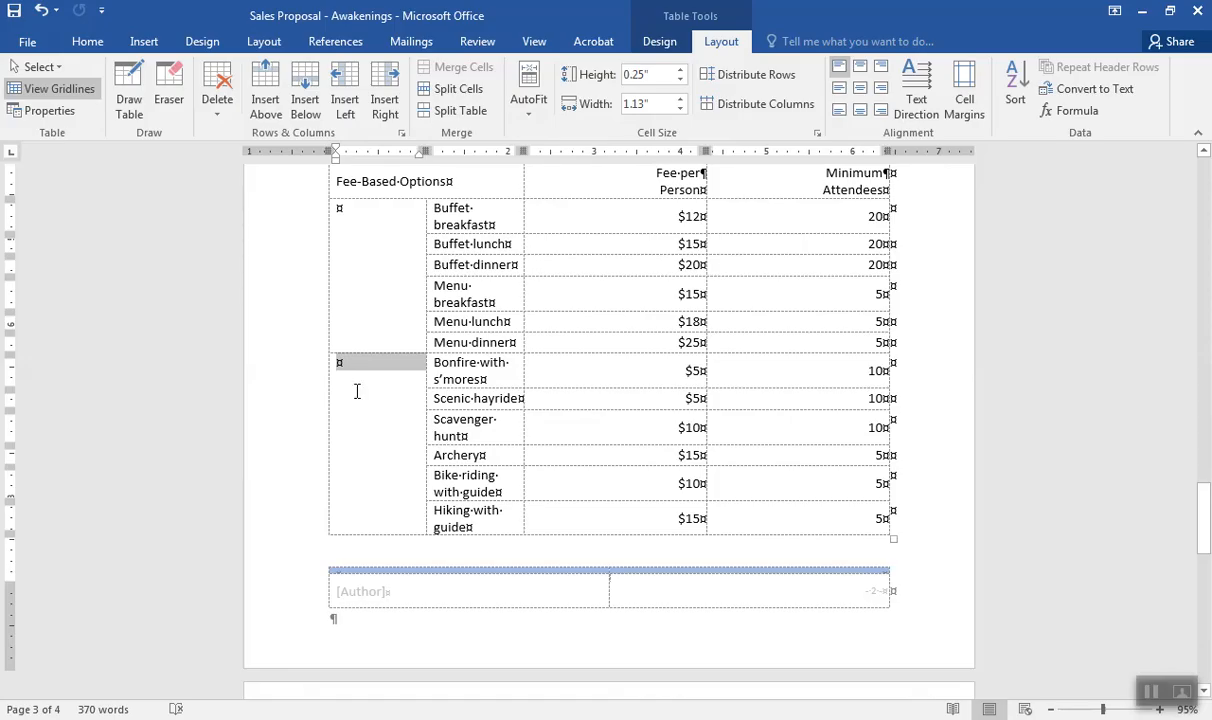
# Enter "Dining Fees" in the merged cell beside the meal rows, rotate it to read bottom to top, and center it both ways.
pyautogui.click(338, 220)
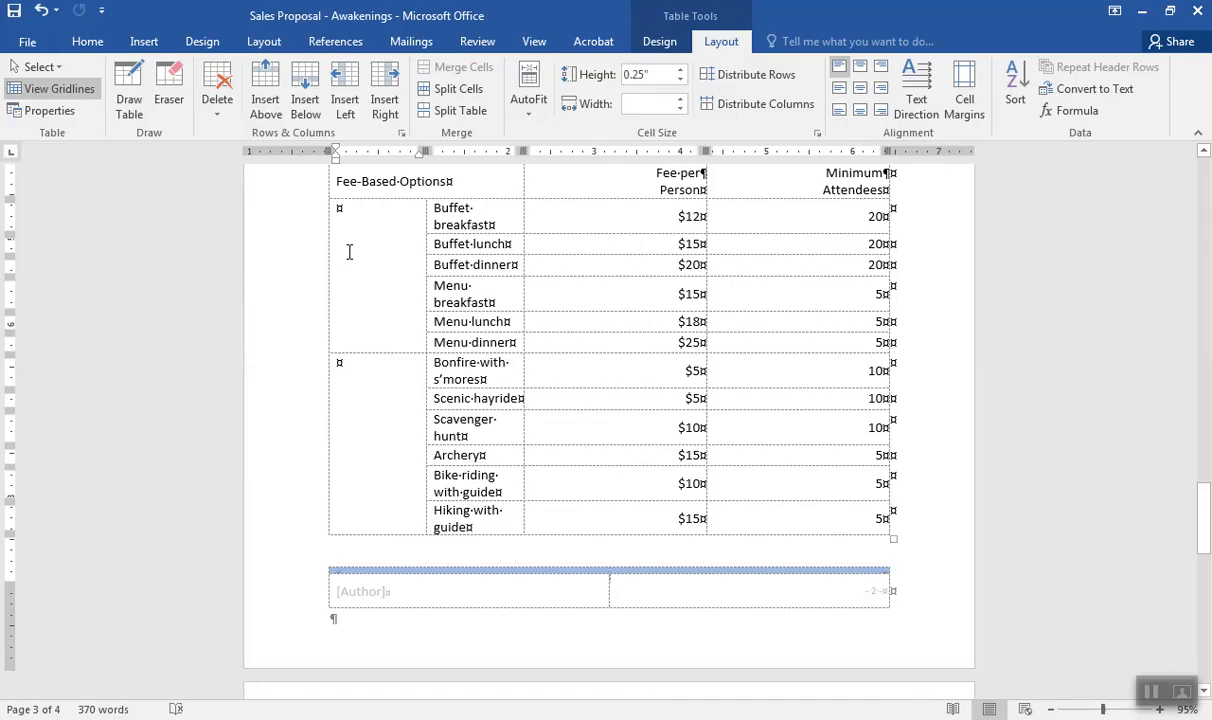
pyautogui.write('Dinng')
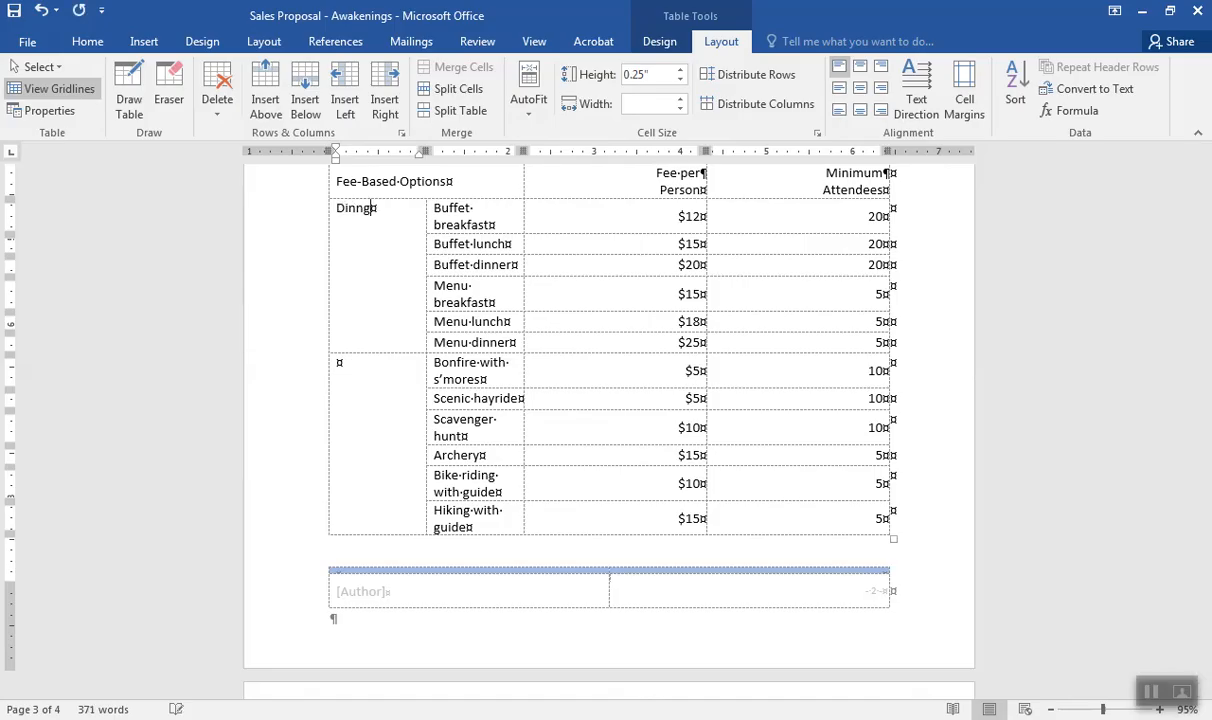
pyautogui.press('BackSpace')
pyautogui.press('BackSpace')
pyautogui.write('ing Fees')
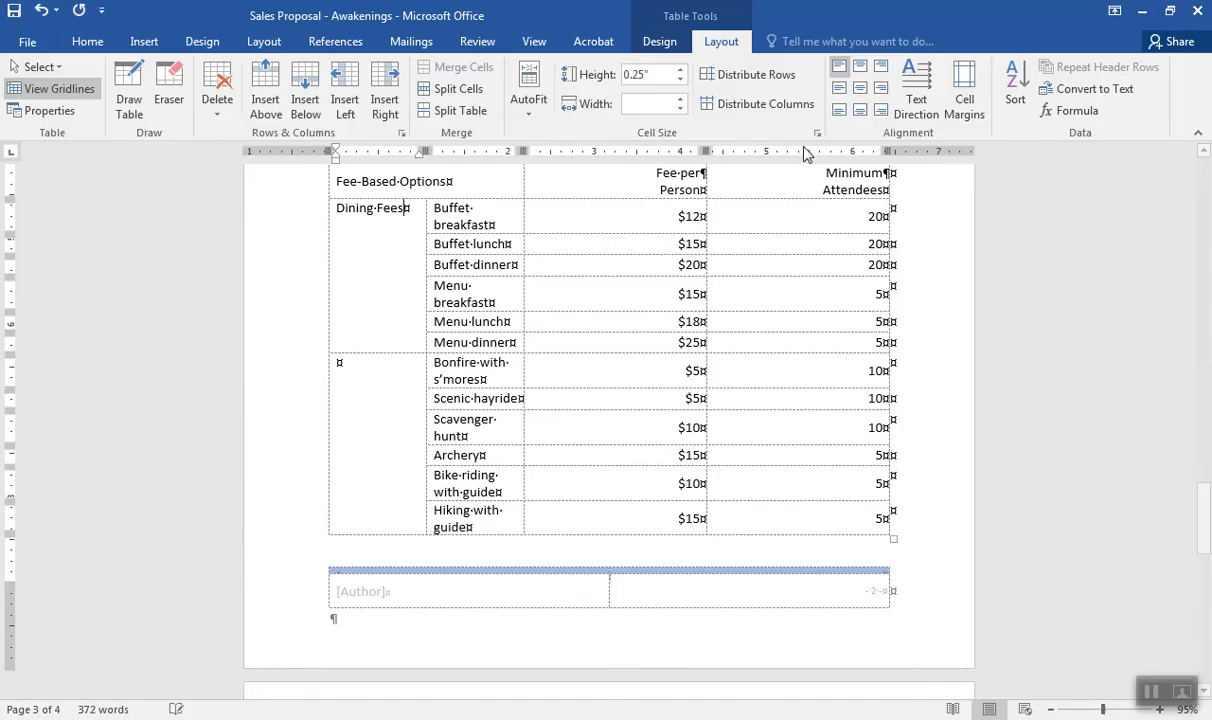
pyautogui.click(917, 106)
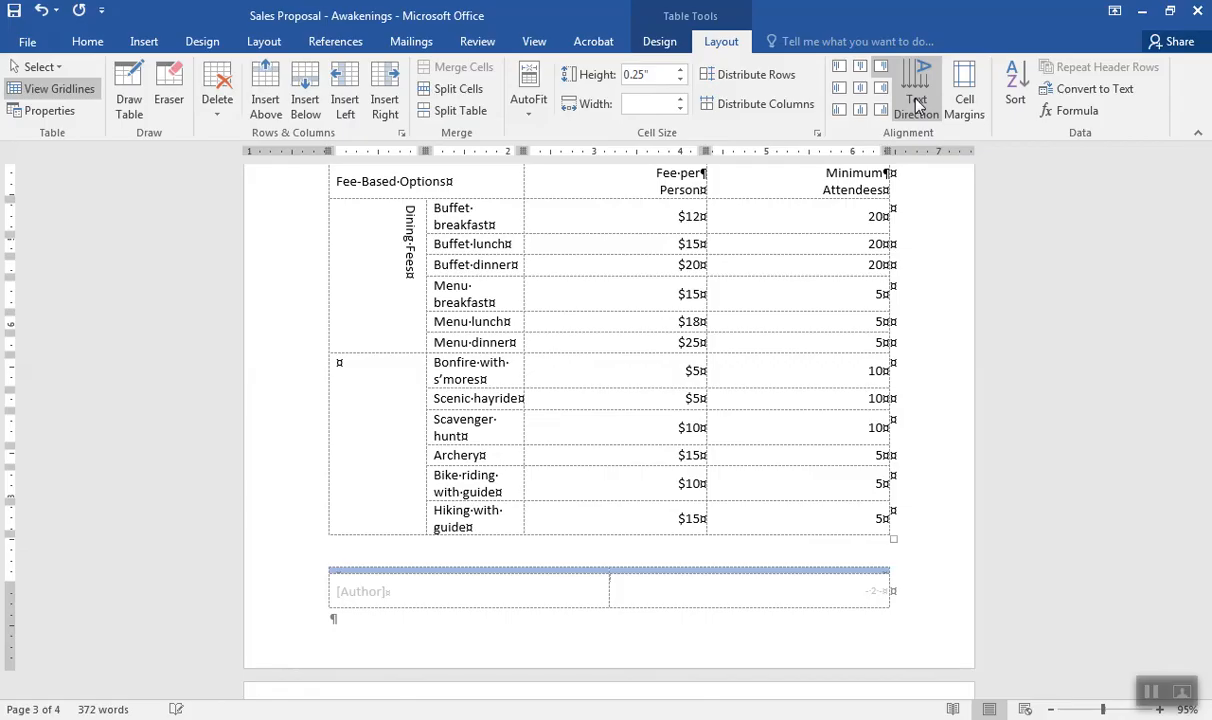
pyautogui.click(917, 106)
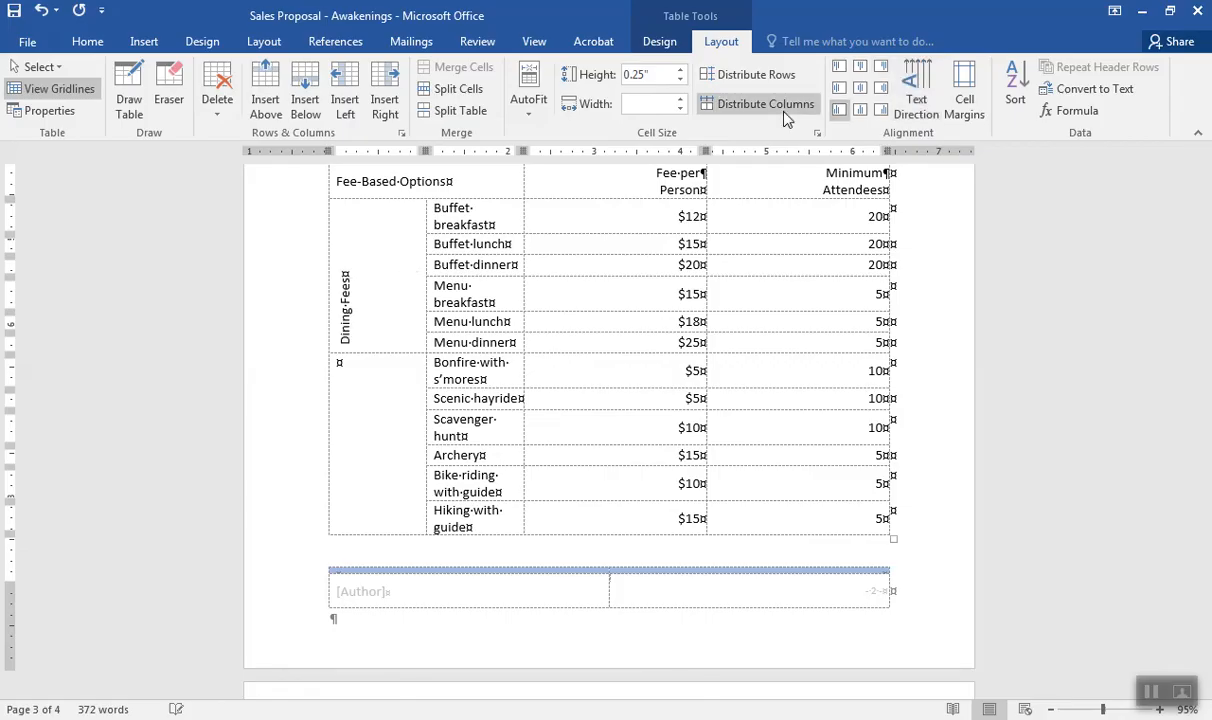
pyautogui.click(861, 93)
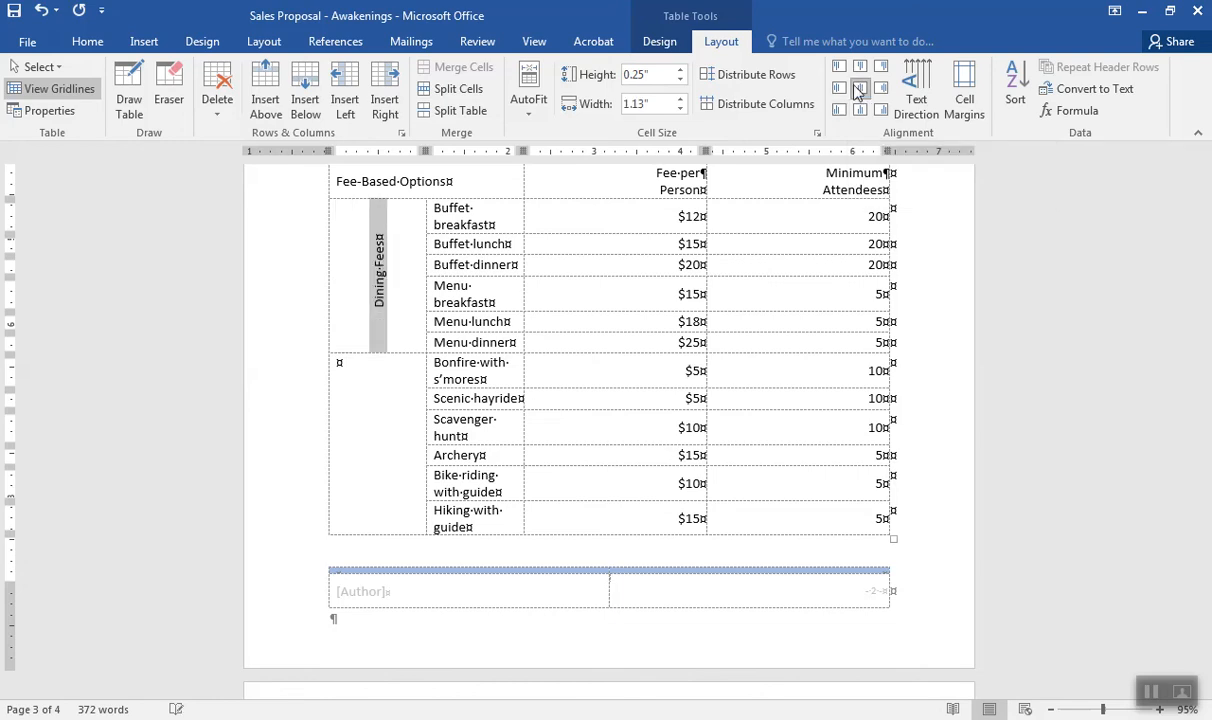
# Enter "Activity Fees" in the merged cell beside the activity rows, rotated bottom to top and centered both ways, and save the document.
pyautogui.click(339, 366)
pyautogui.write('Activity Fees')
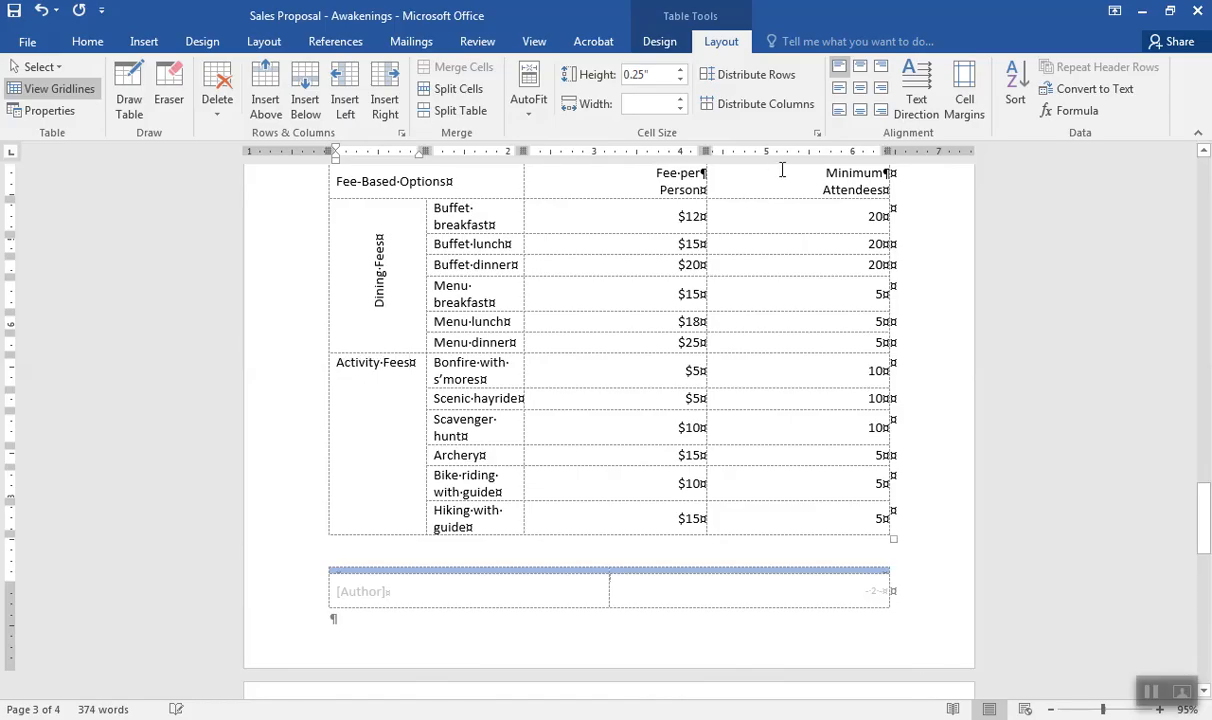
pyautogui.click(918, 100)
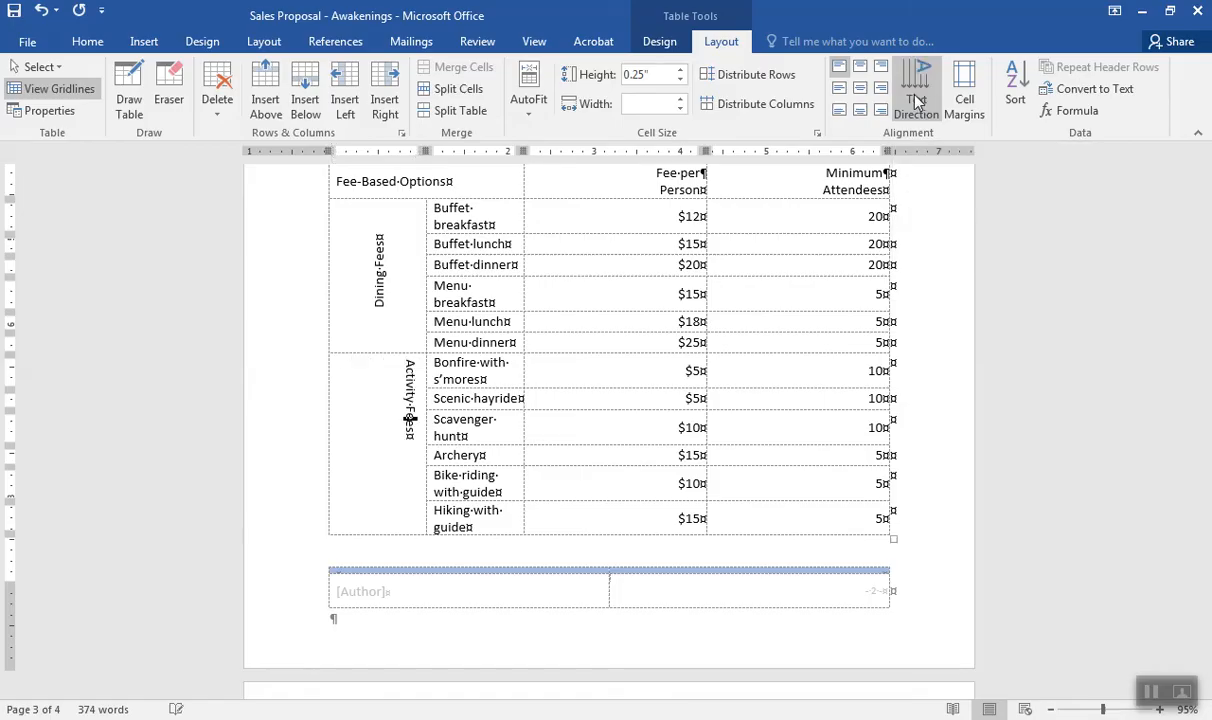
pyautogui.click(918, 100)
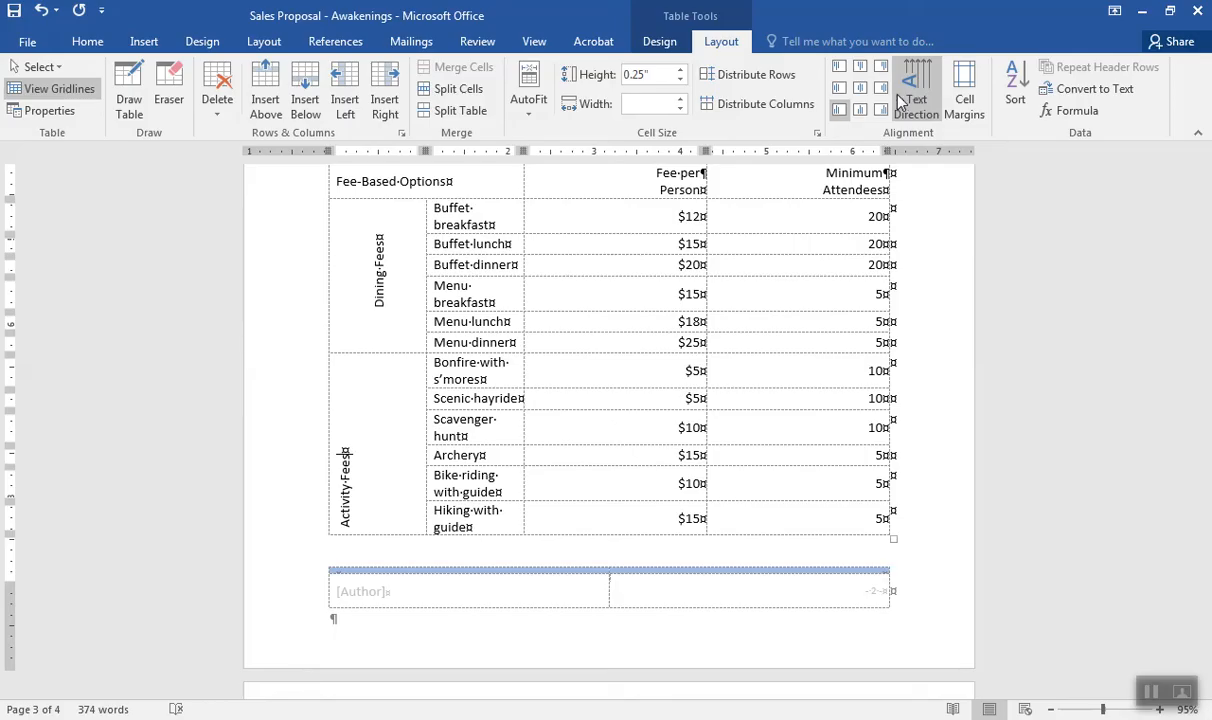
pyautogui.click(861, 92)
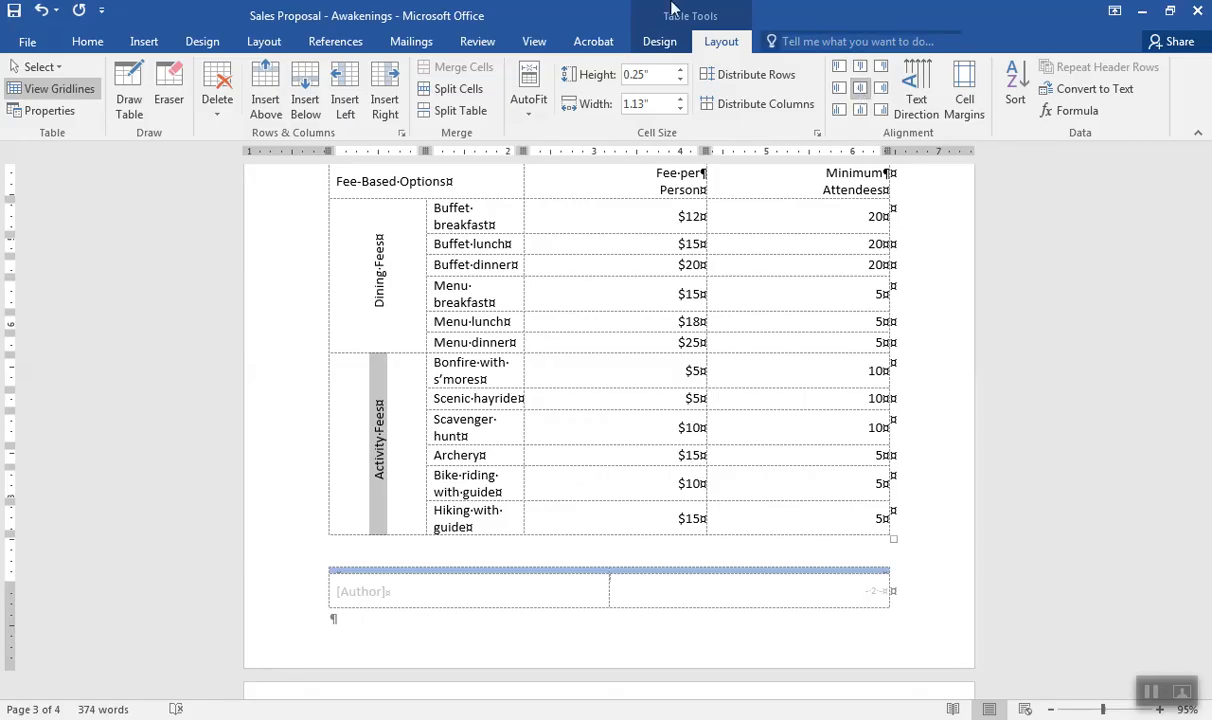
pyautogui.click(14, 11)
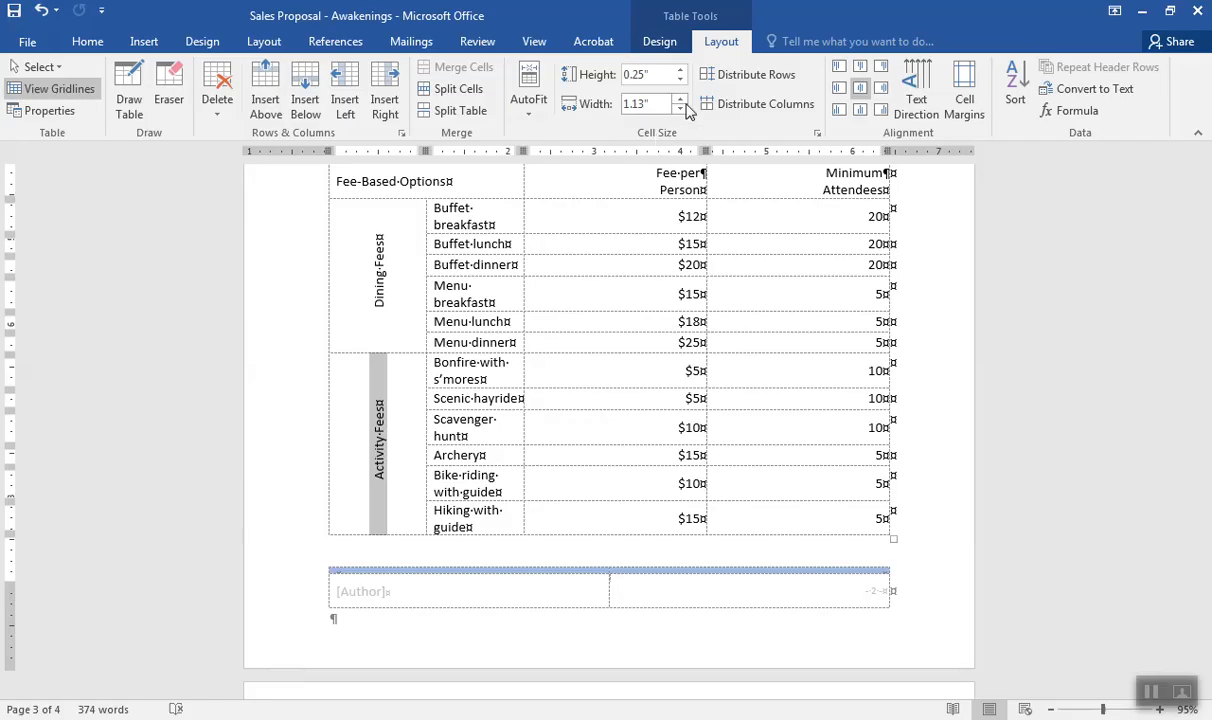
# Autofit the fees table's columns to their contents.
pyautogui.click(528, 105)
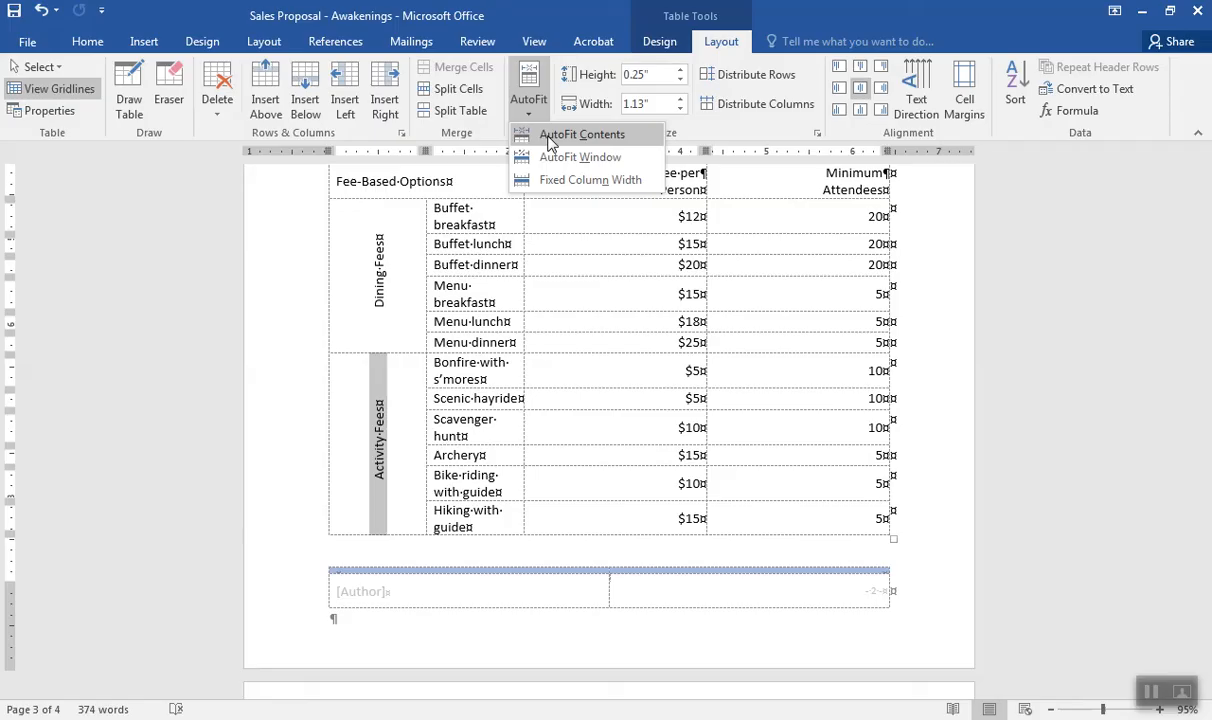
pyautogui.click(549, 138)
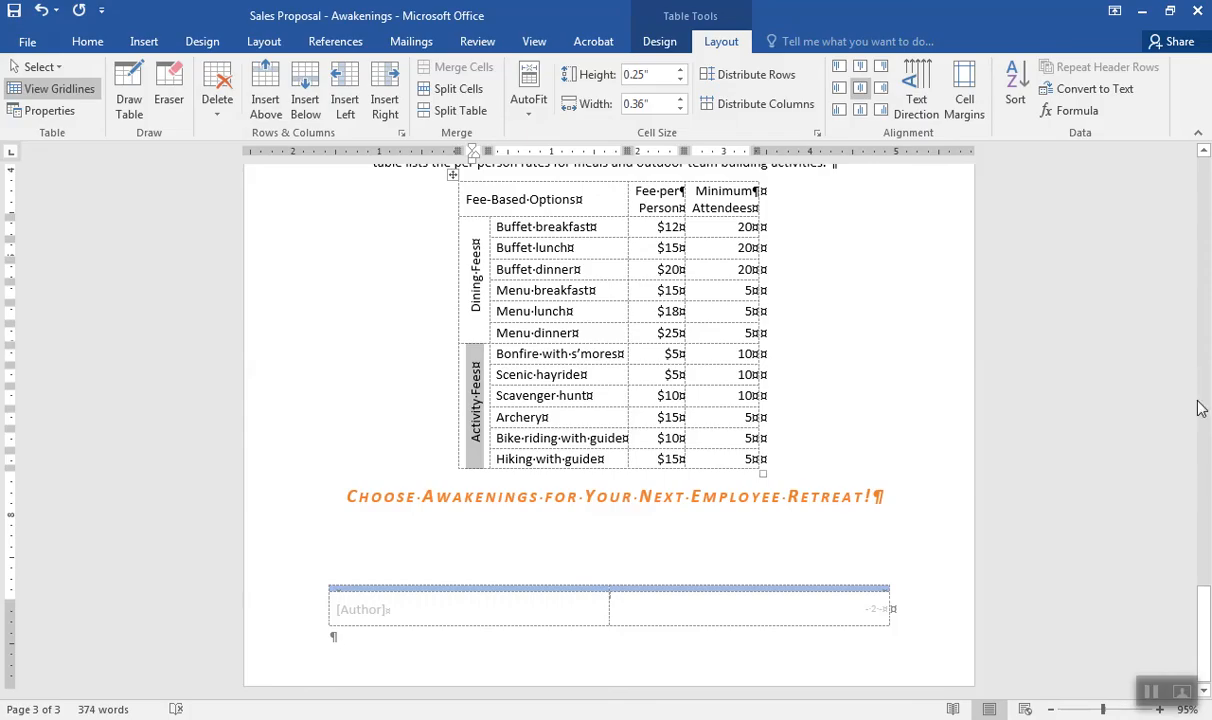
pyautogui.moveTo(1207, 582); pyautogui.dragTo(1206, 576)
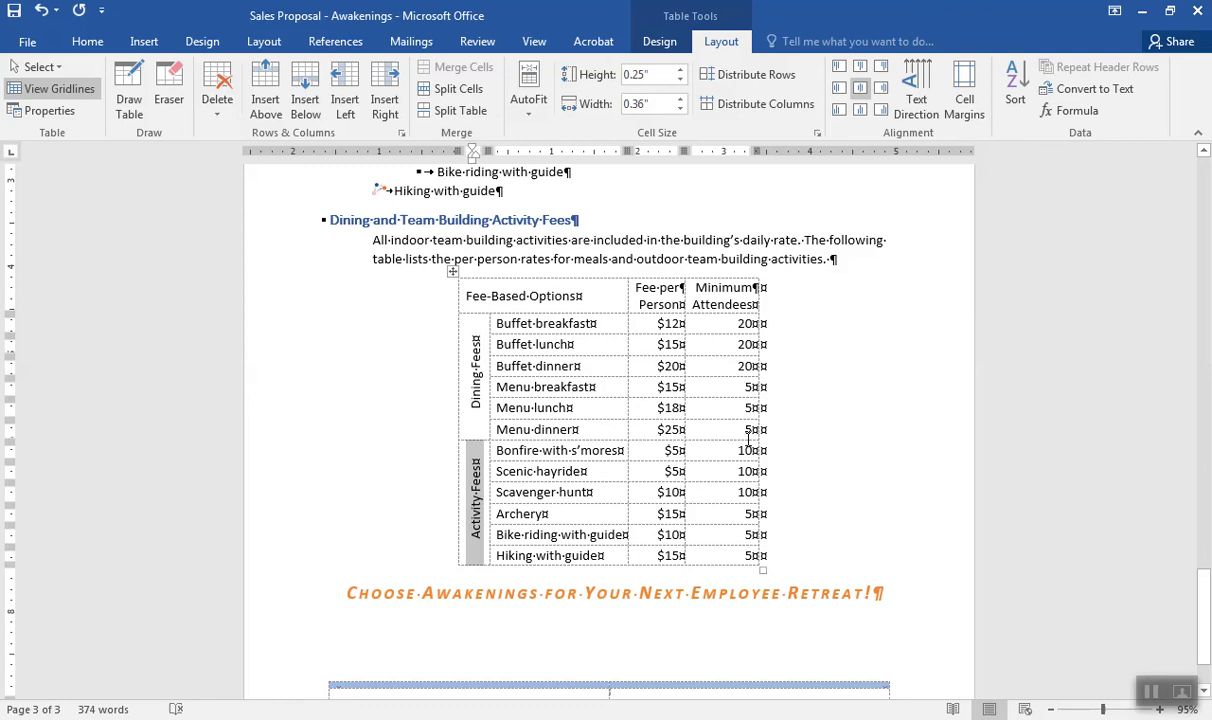
pyautogui.click(709, 348)
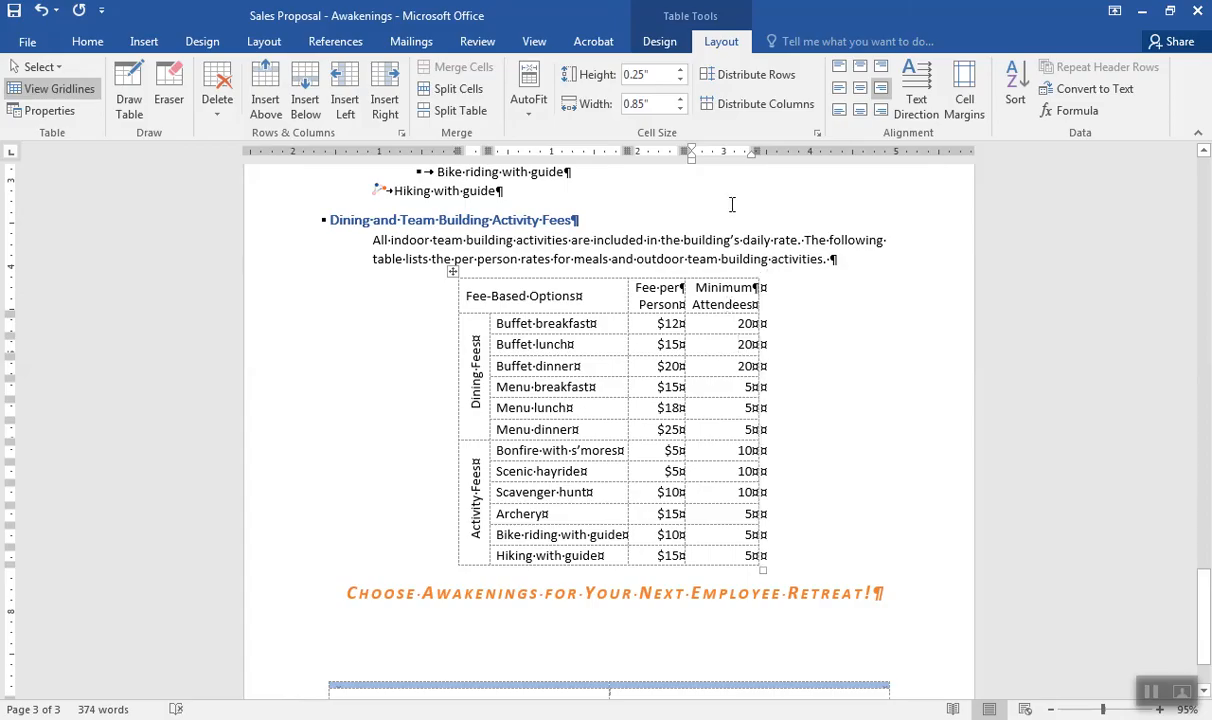
pyautogui.click(680, 106)
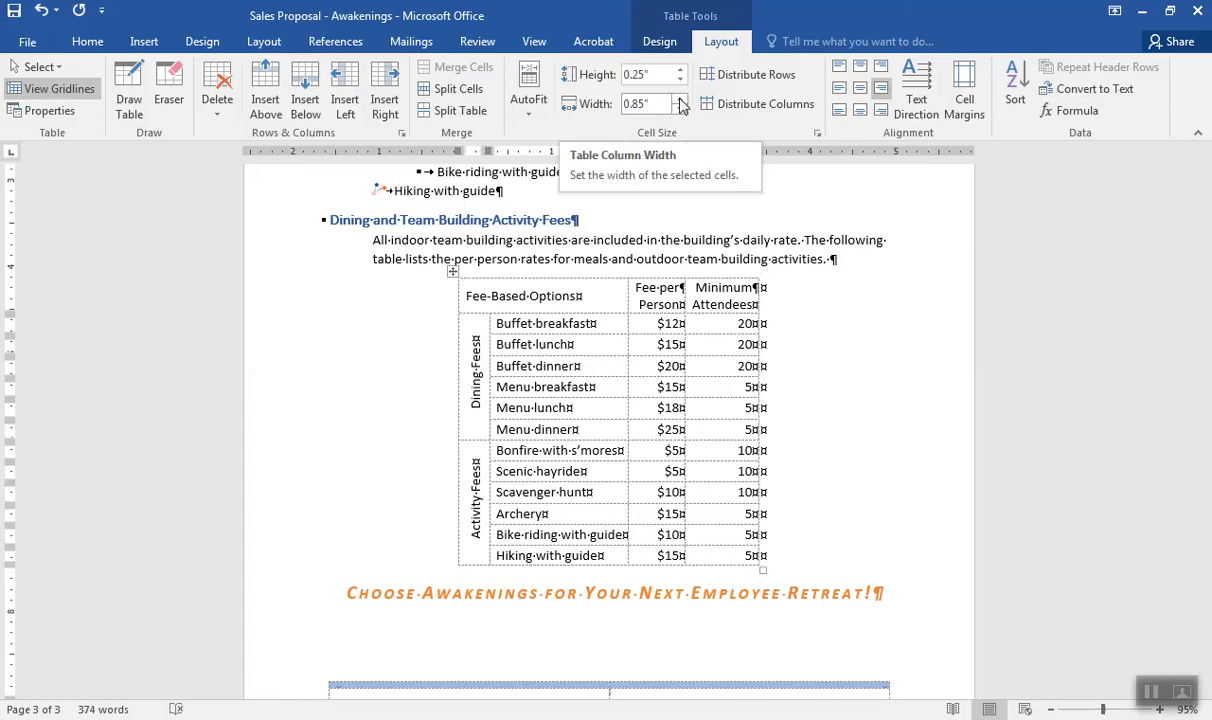
pyautogui.click(680, 104)
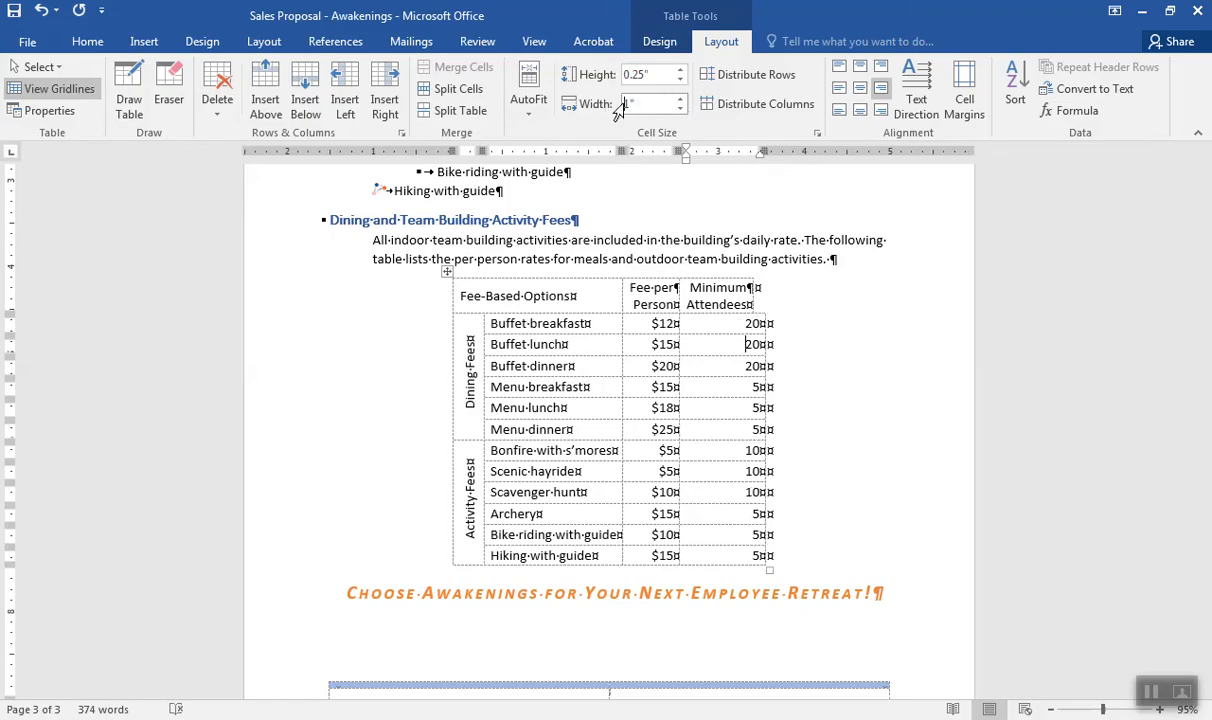
pyautogui.click(631, 104)
pyautogui.write('.95')
pyautogui.press('Return')
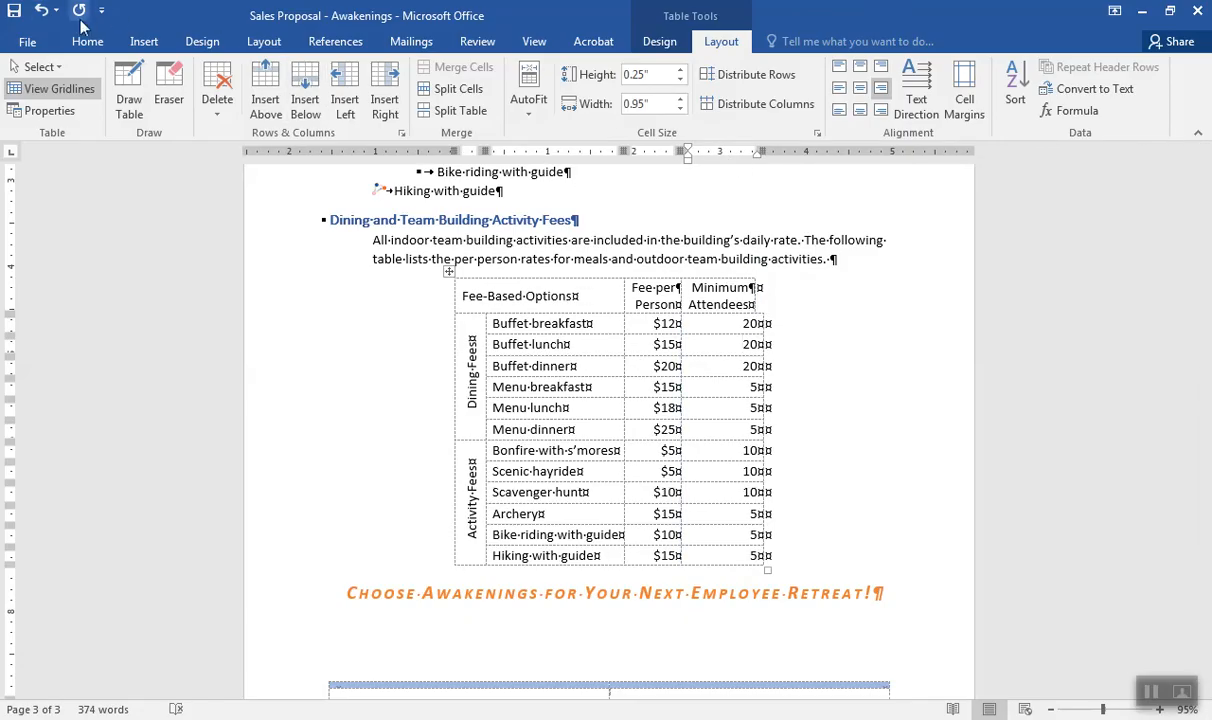
pyautogui.click(42, 12)
pyautogui.click(42, 12)
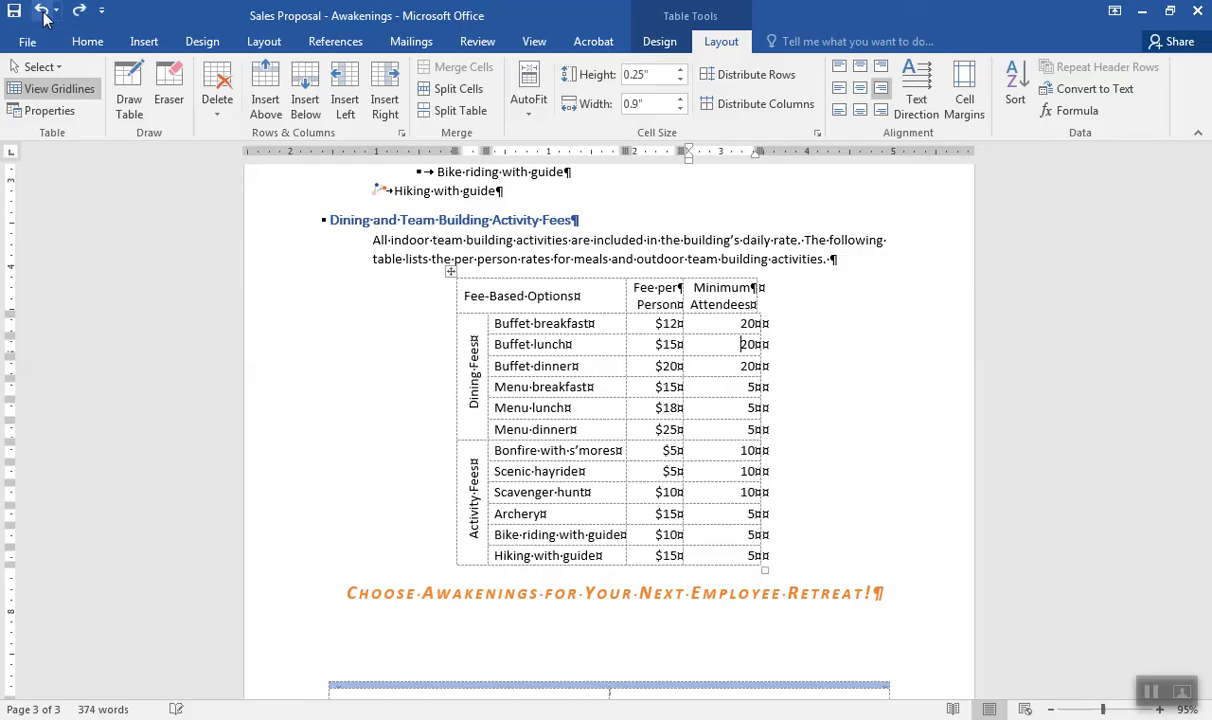
pyautogui.click(42, 12)
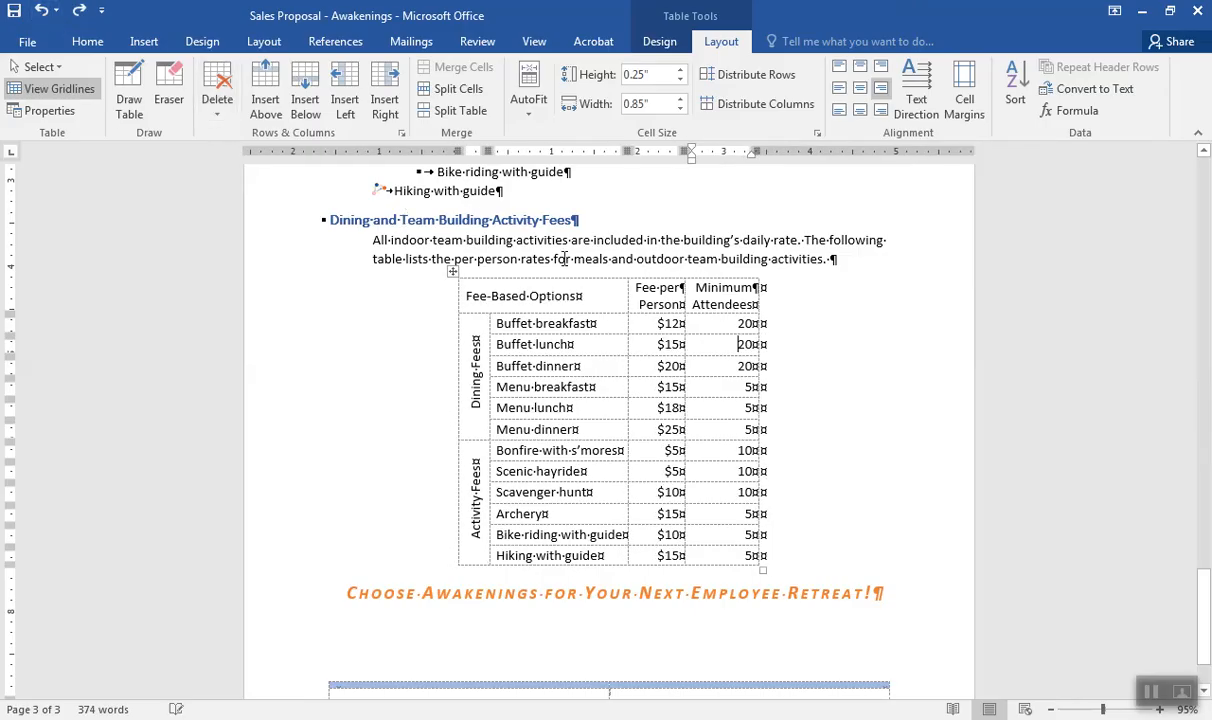
# Set the width of the entire Minimum Attendees and Fee per Person columns, headers included, to 0.95".
pyautogui.click(712, 273)
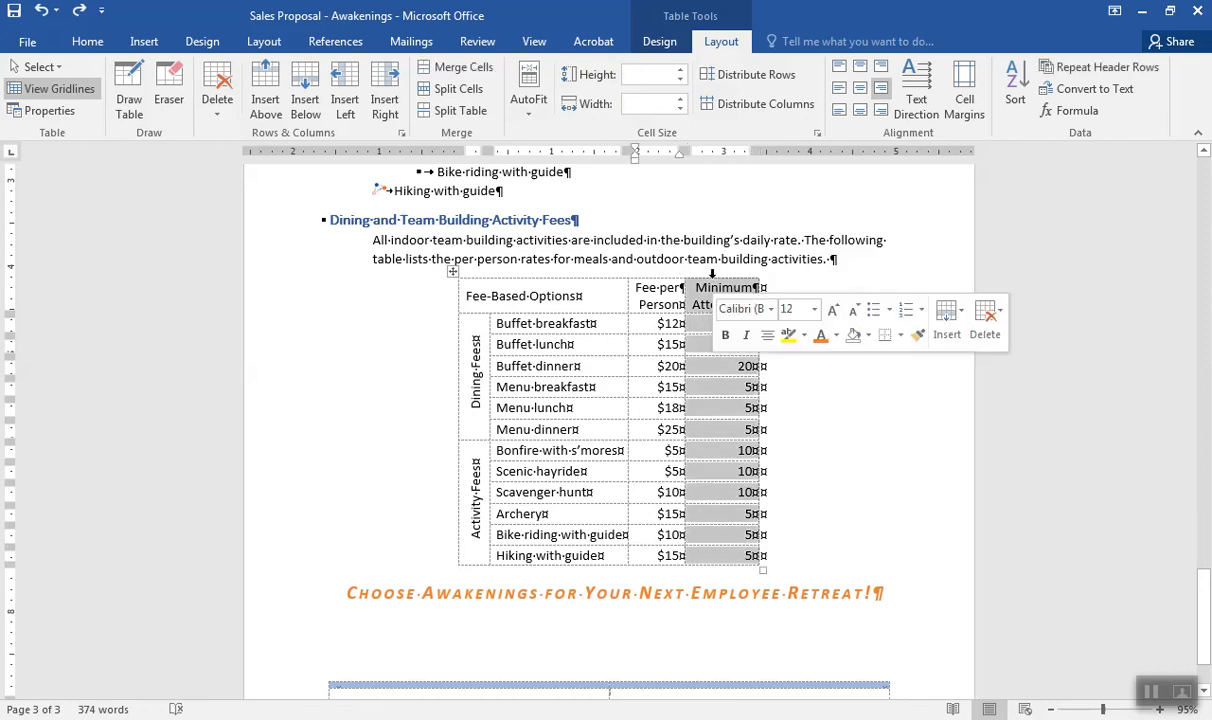
pyautogui.click(642, 105)
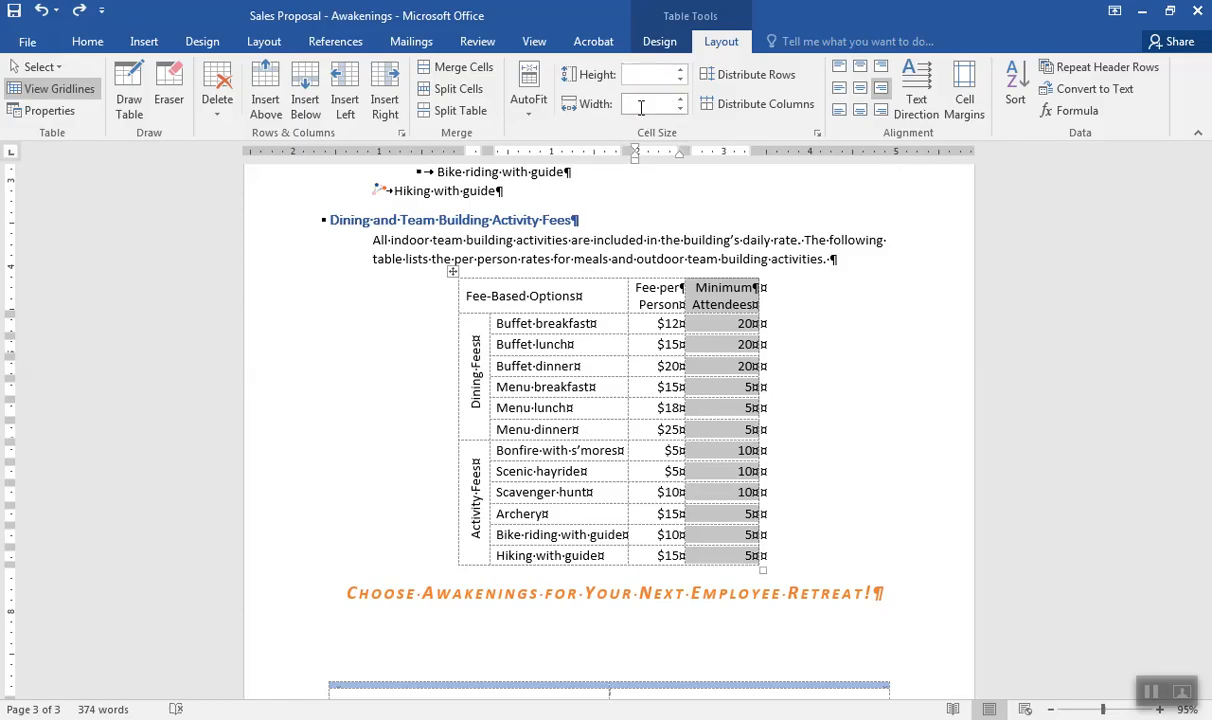
pyautogui.write('.95')
pyautogui.press('Return')
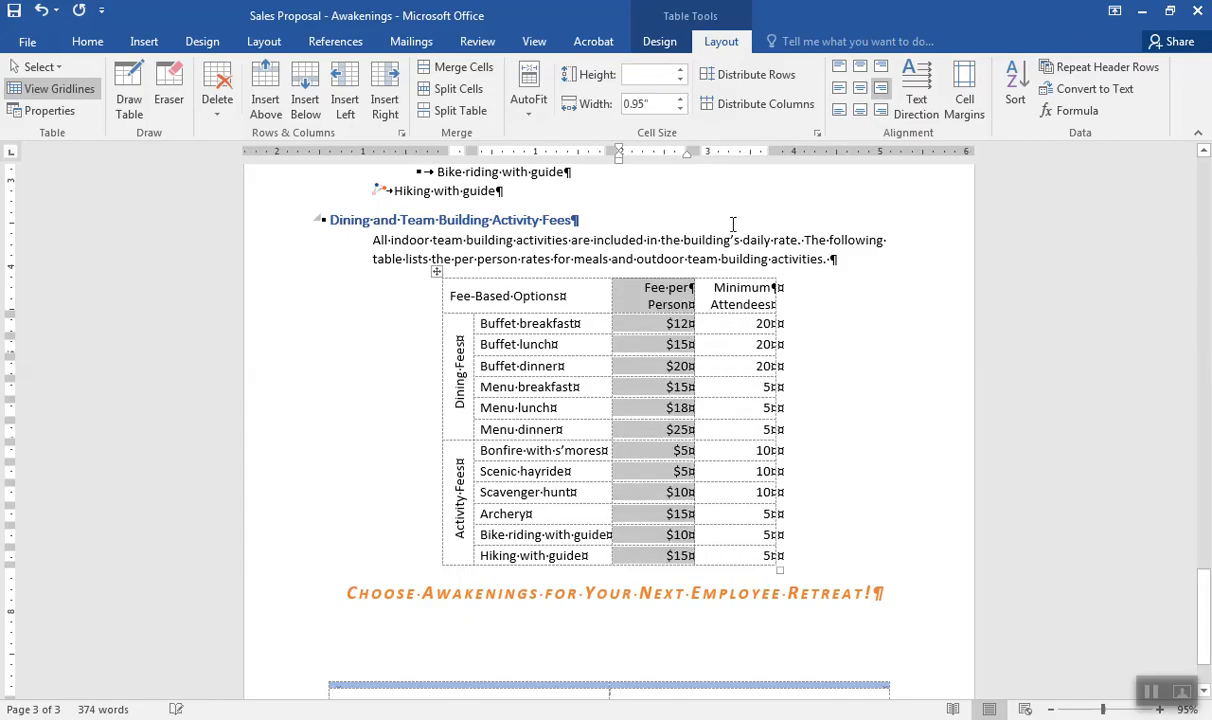
pyautogui.click(714, 289)
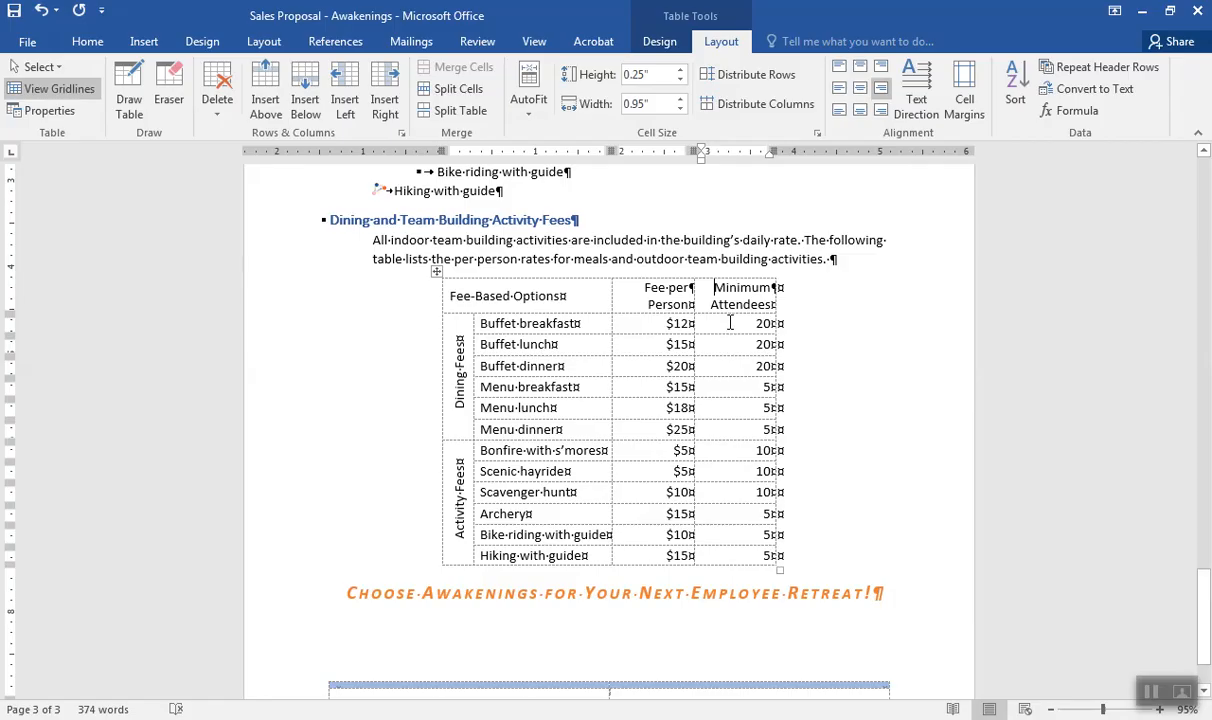
# Insert a row above the fees table's header row, merge its cells into one, and center its contents horizontally and vertically.
pyautogui.click(578, 297)
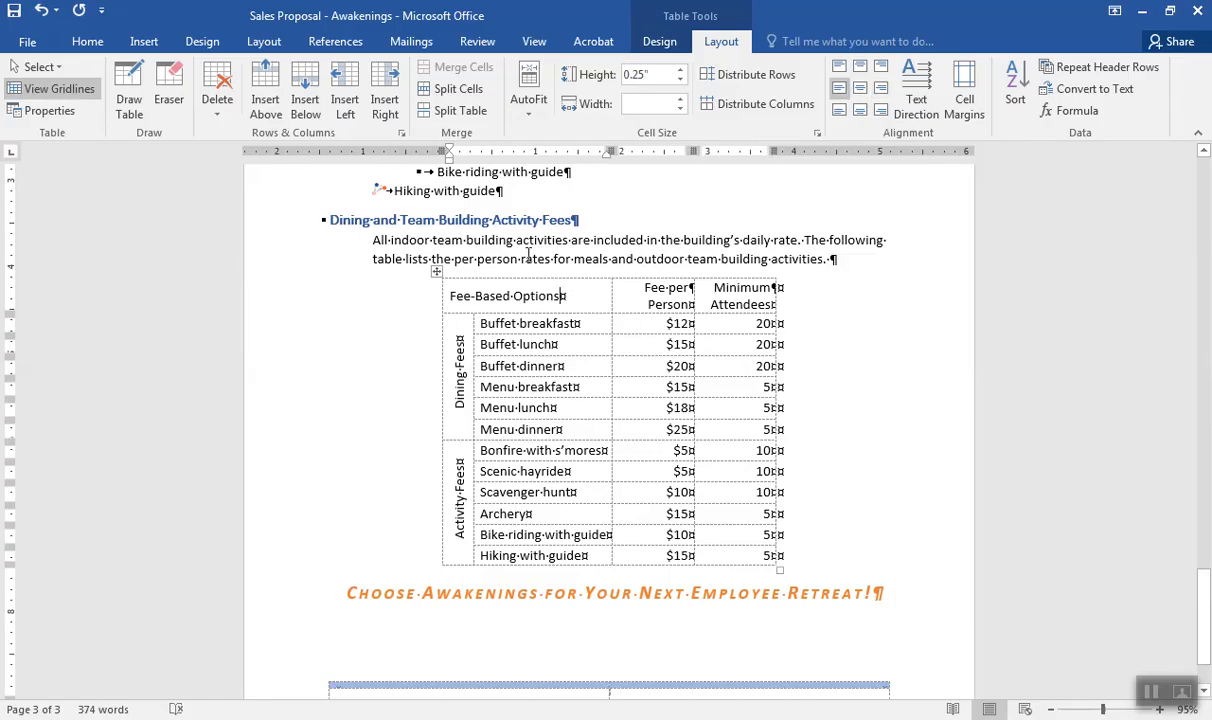
pyautogui.click(264, 92)
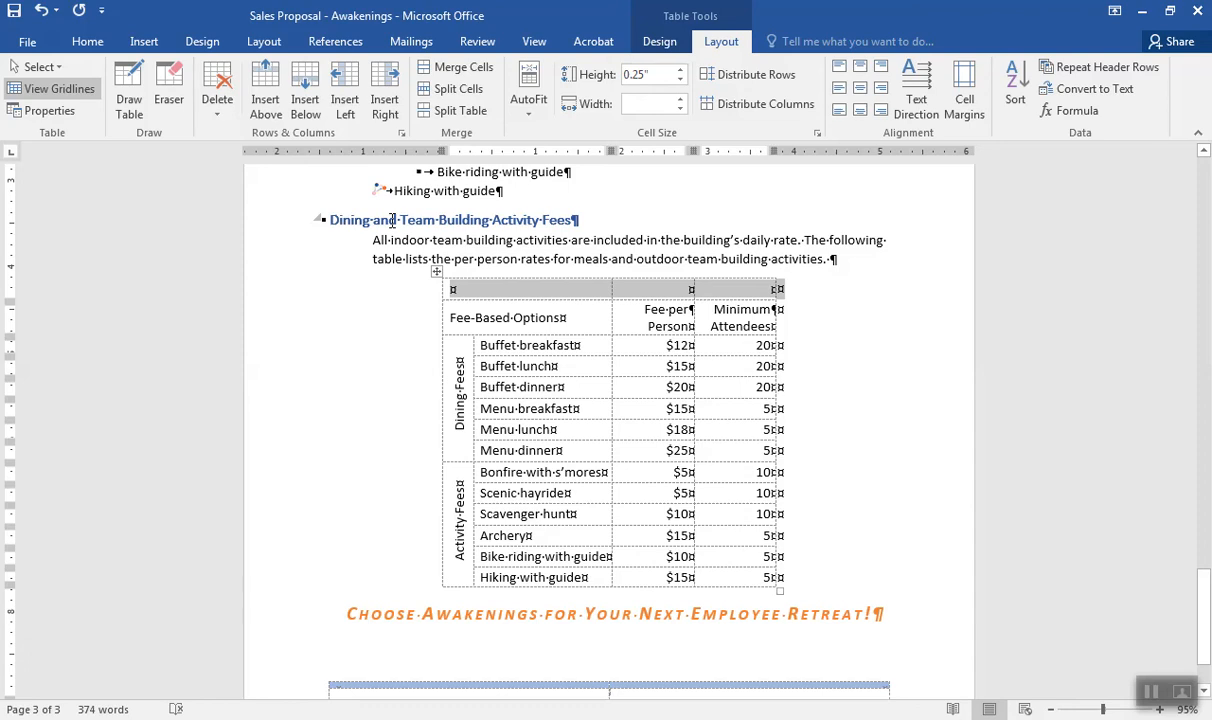
pyautogui.click(455, 66)
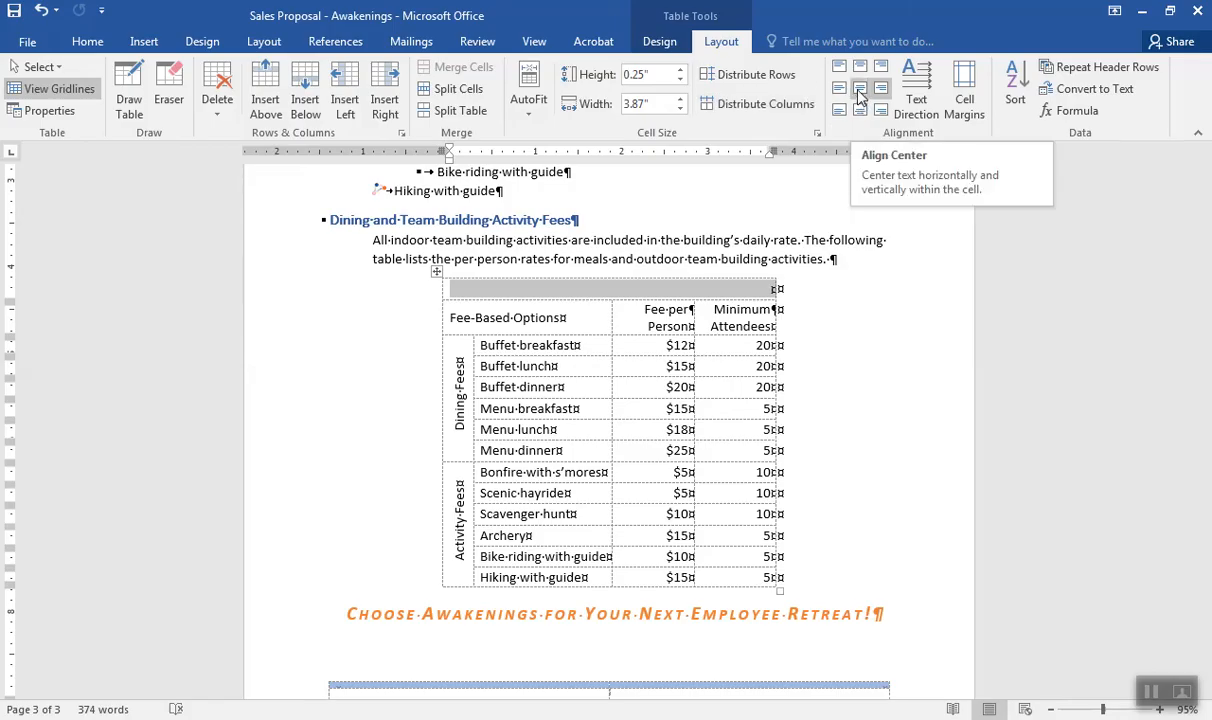
pyautogui.click(860, 92)
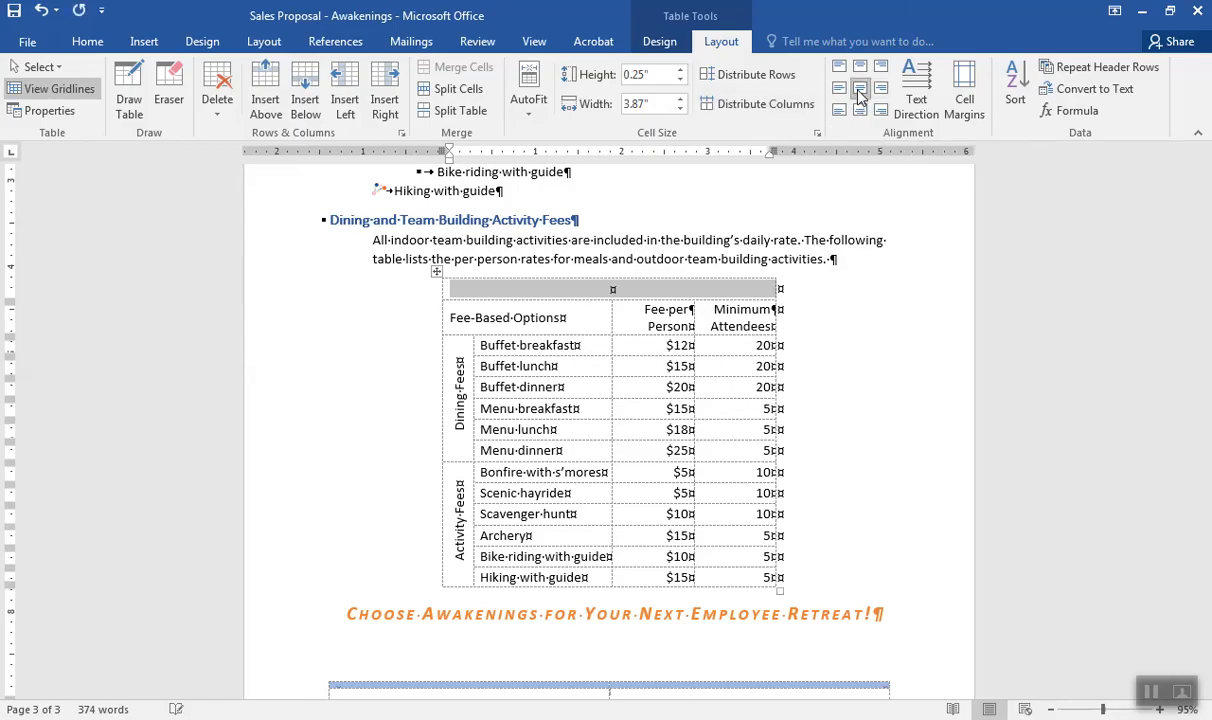
# Enter the title "Dining and Team Building Activity Fees" in the merged top row of the fees table.
pyautogui.click(613, 290)
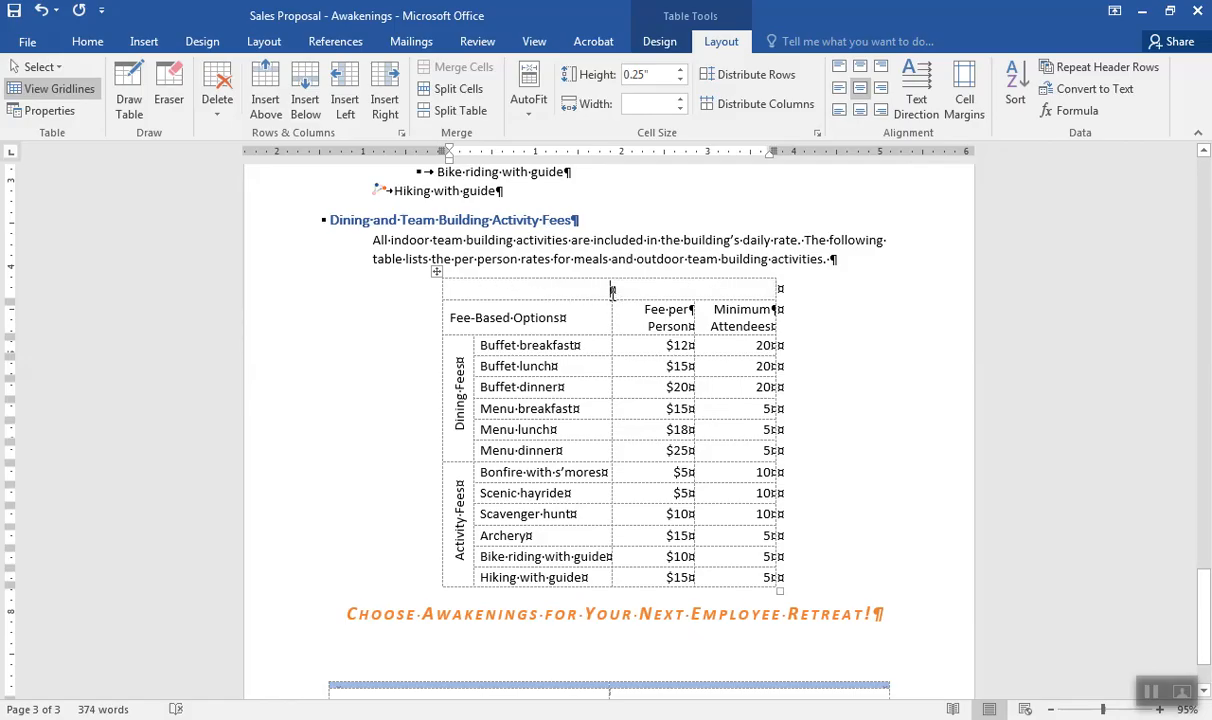
pyautogui.write('Dining andteam')
pyautogui.press('BackSpace')
pyautogui.press('BackSpace')
pyautogui.press('BackSpace')
pyautogui.press('BackSpace')
pyautogui.press('BackSpace')
pyautogui.write('Team Bildi')
pyautogui.press('BackSpace')
pyautogui.press('BackSpace')
pyautogui.press('BackSpace')
pyautogui.press('BackSpace')
pyautogui.write('uilding Activity Fees')
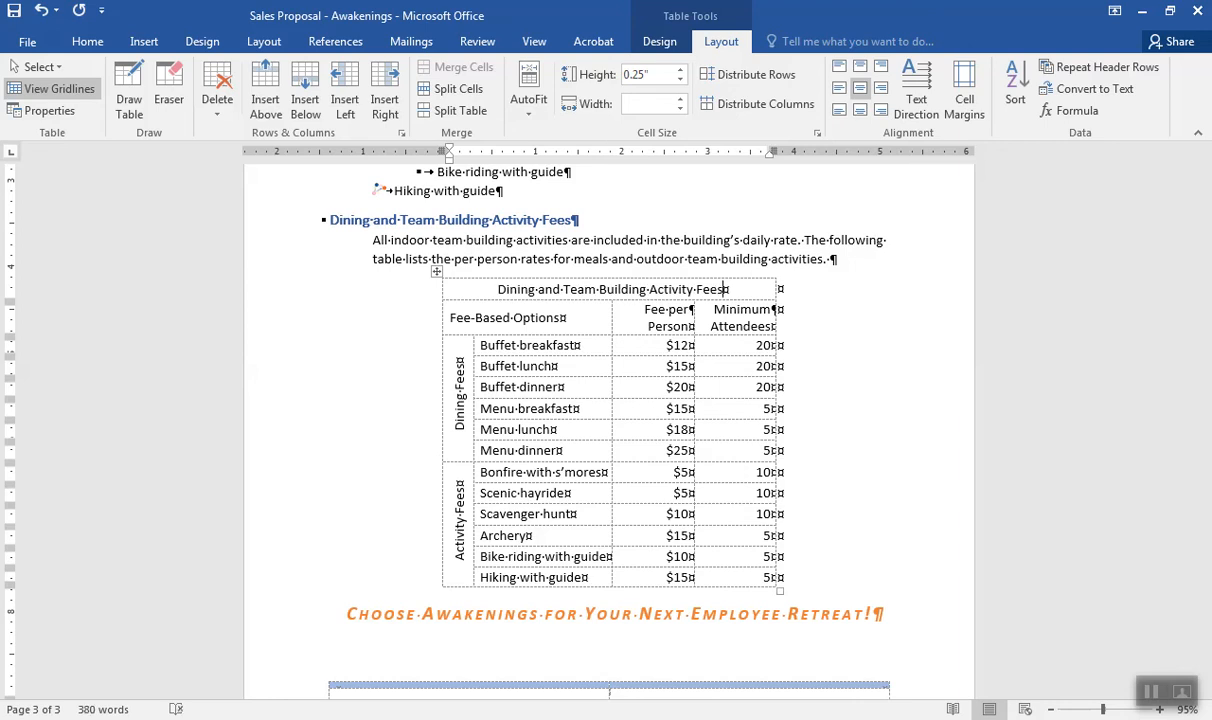
# Make the fees table's title text bold and shade its cell with the light orange theme color.
pyautogui.doubleClick(573, 289)
pyautogui.tripleClick(573, 289)
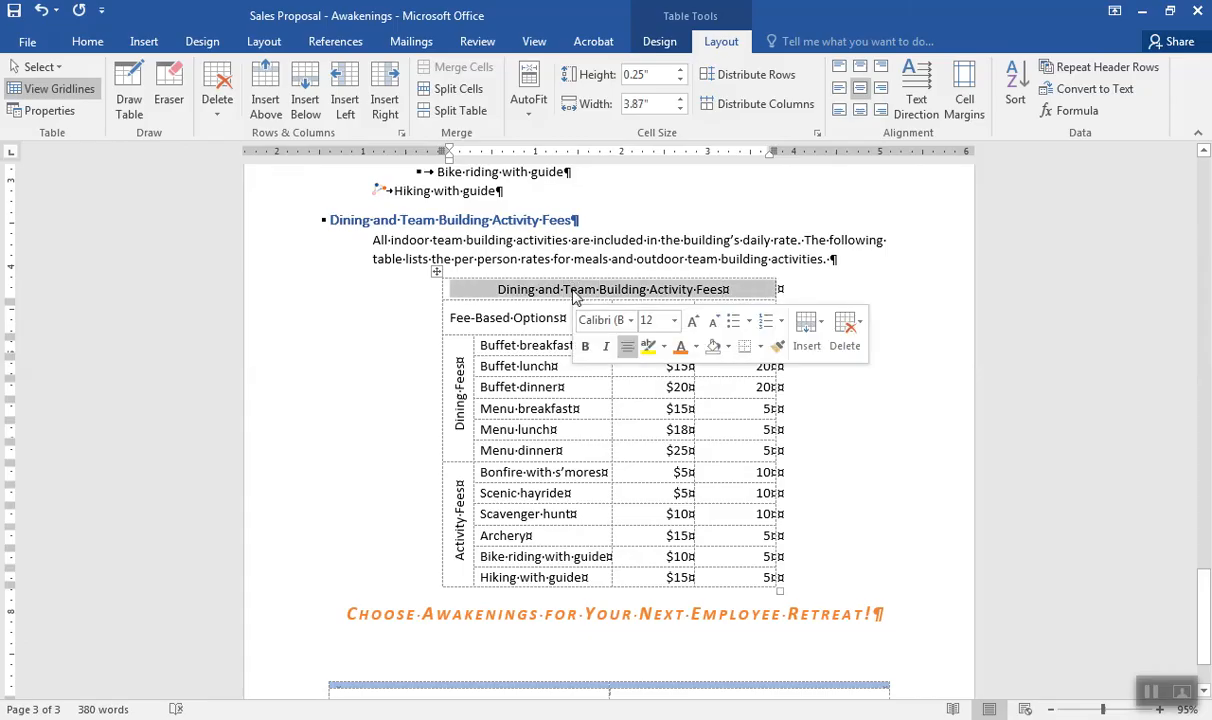
pyautogui.hotkey('ctrl', 'b')
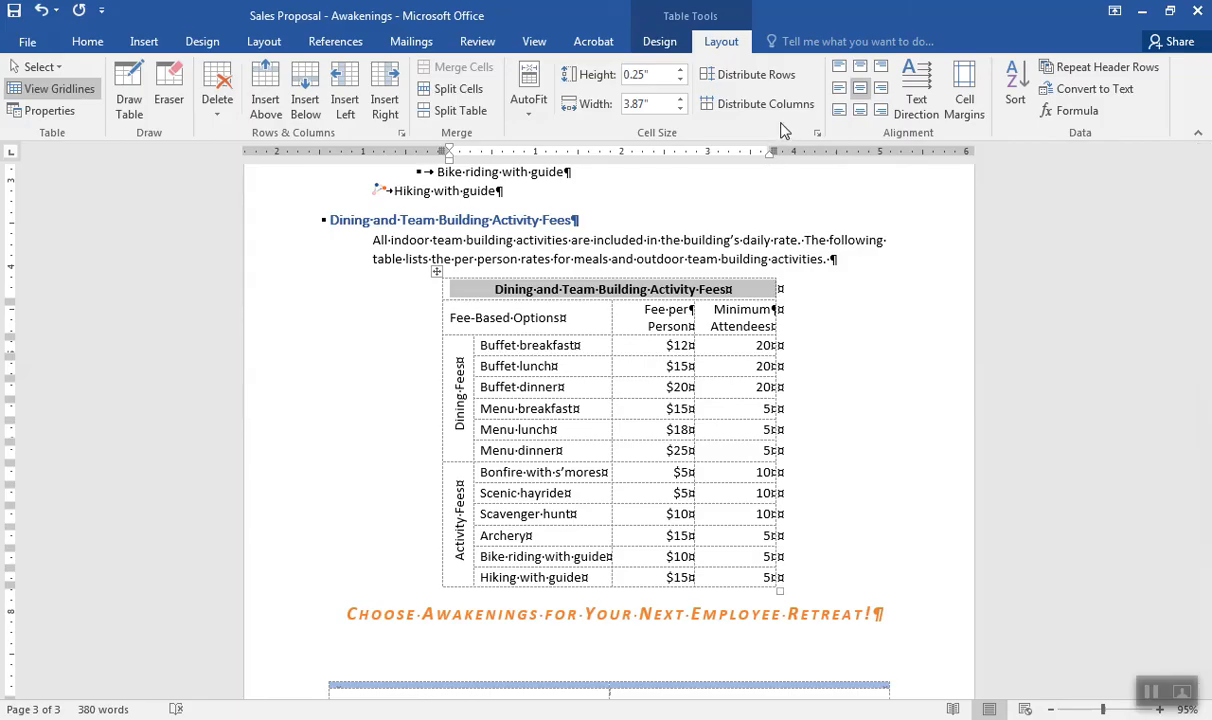
pyautogui.click(650, 42)
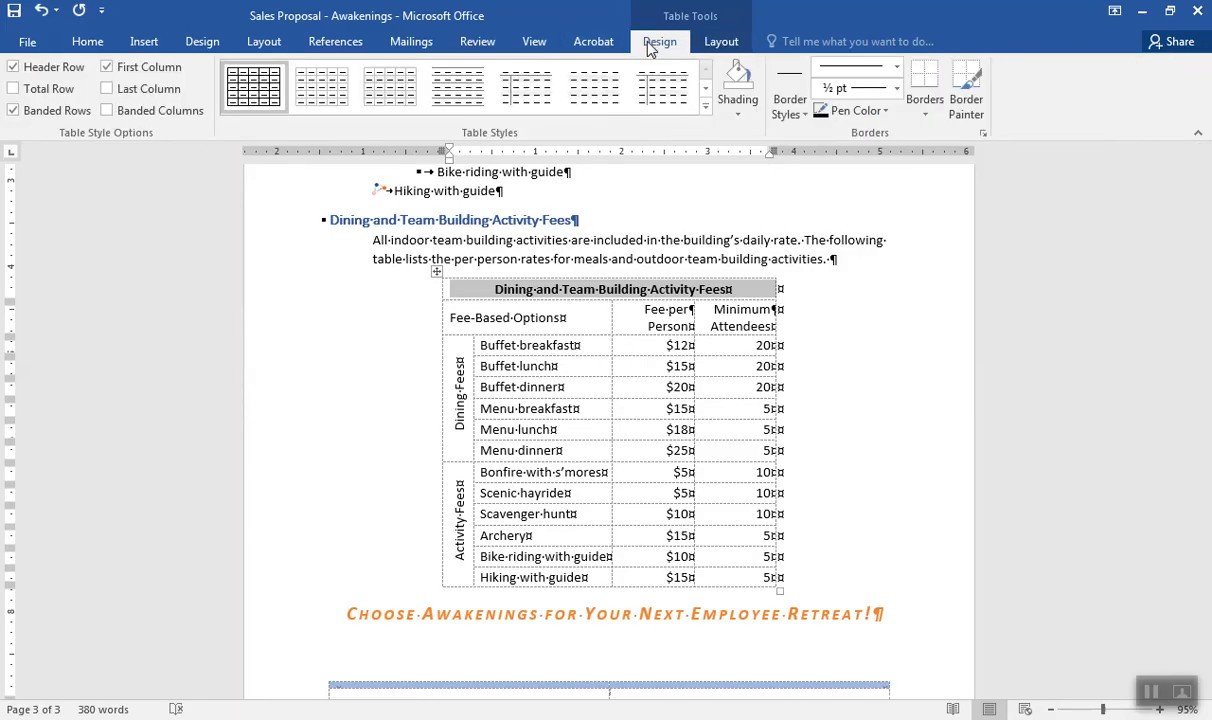
pyautogui.click(739, 113)
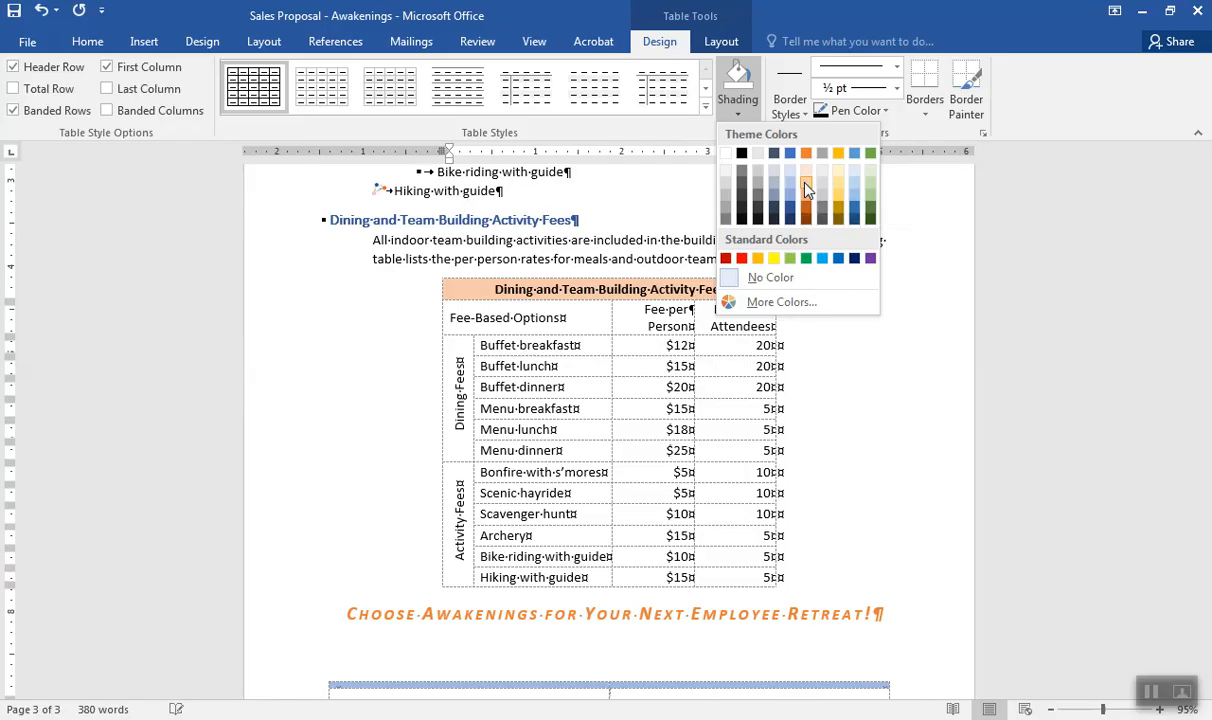
pyautogui.click(806, 190)
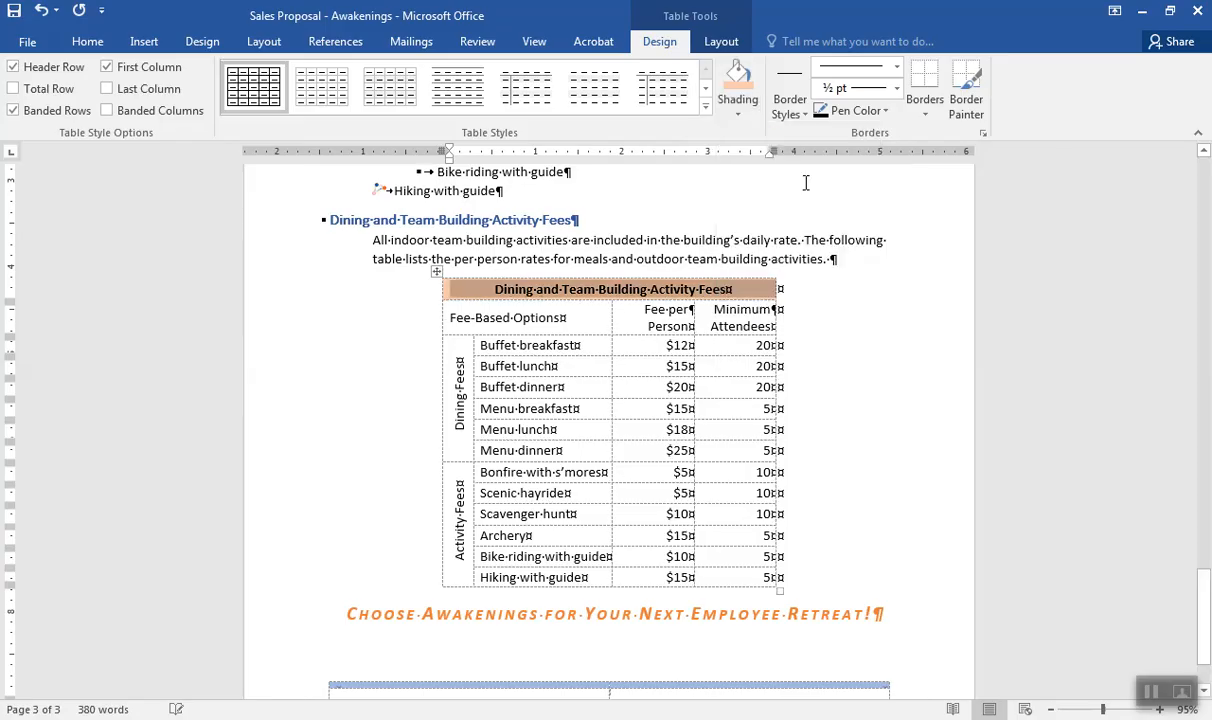
# Apply the same light orange shading to the Dining Fees and Activity Fees cells.
pyautogui.click(452, 385)
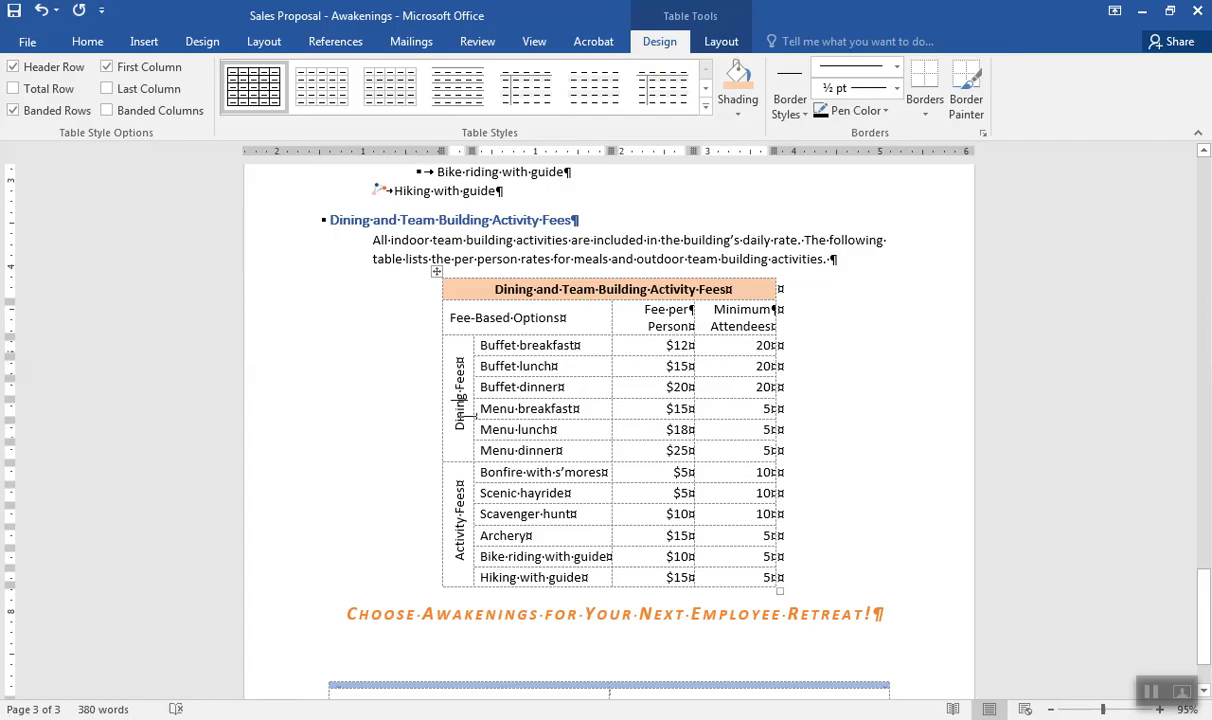
pyautogui.click(738, 80)
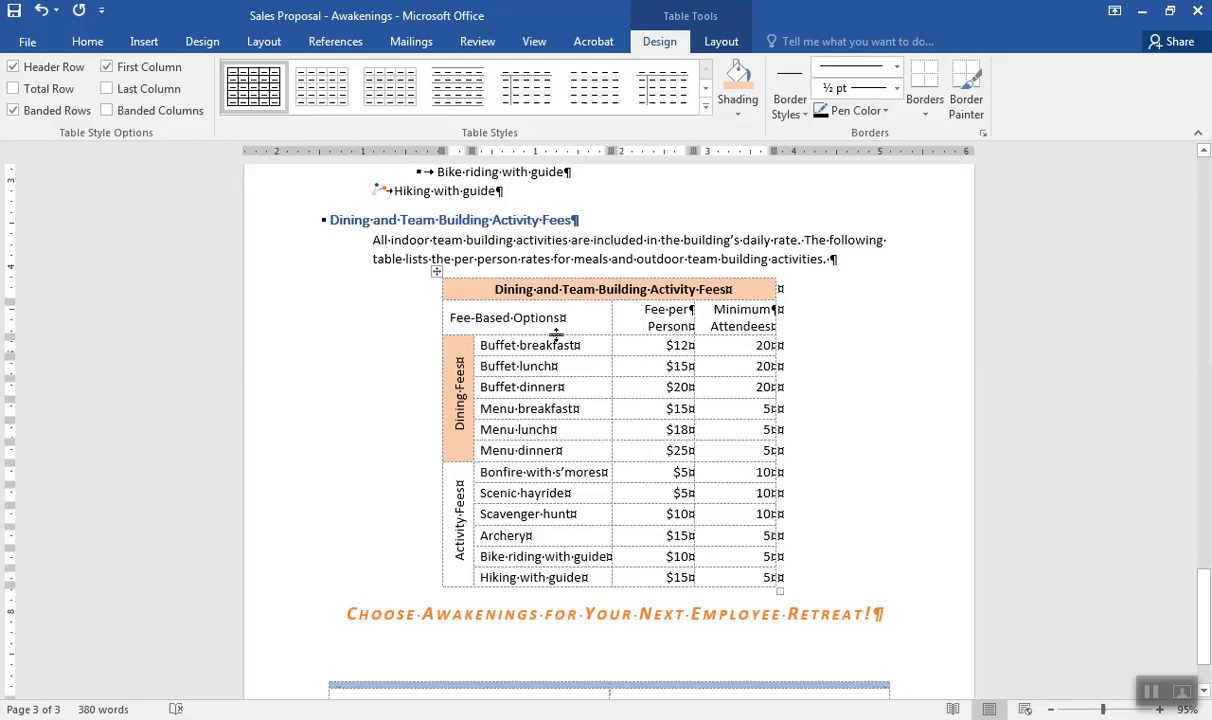
pyautogui.click(735, 84)
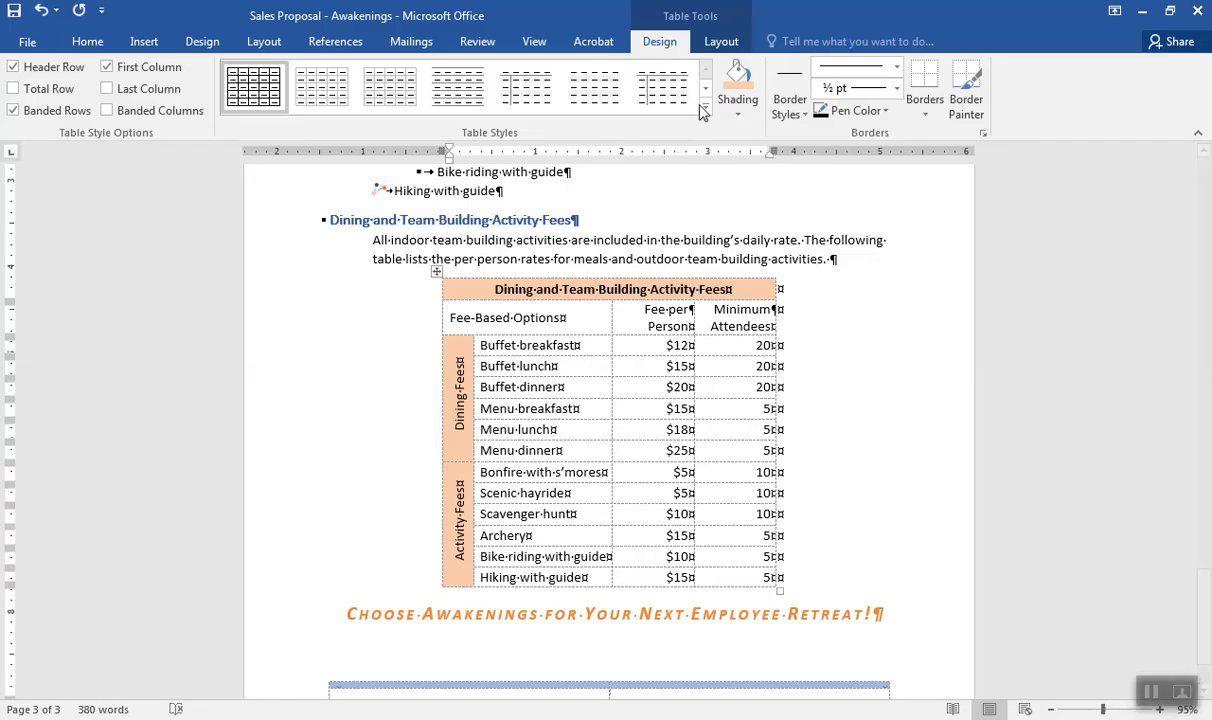
# Set the fees table's title row height to 0.34" and turn off the display of table gridlines.
pyautogui.click(720, 44)
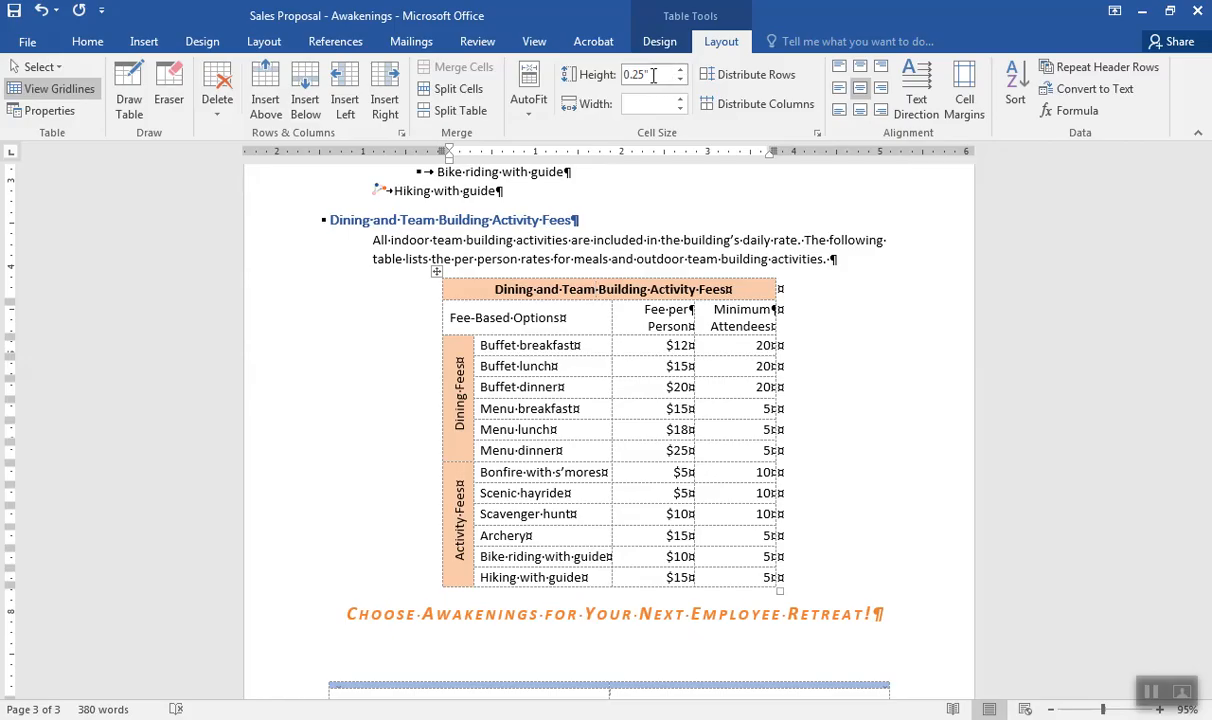
pyautogui.click(622, 78)
pyautogui.write('.34')
pyautogui.press('Return')
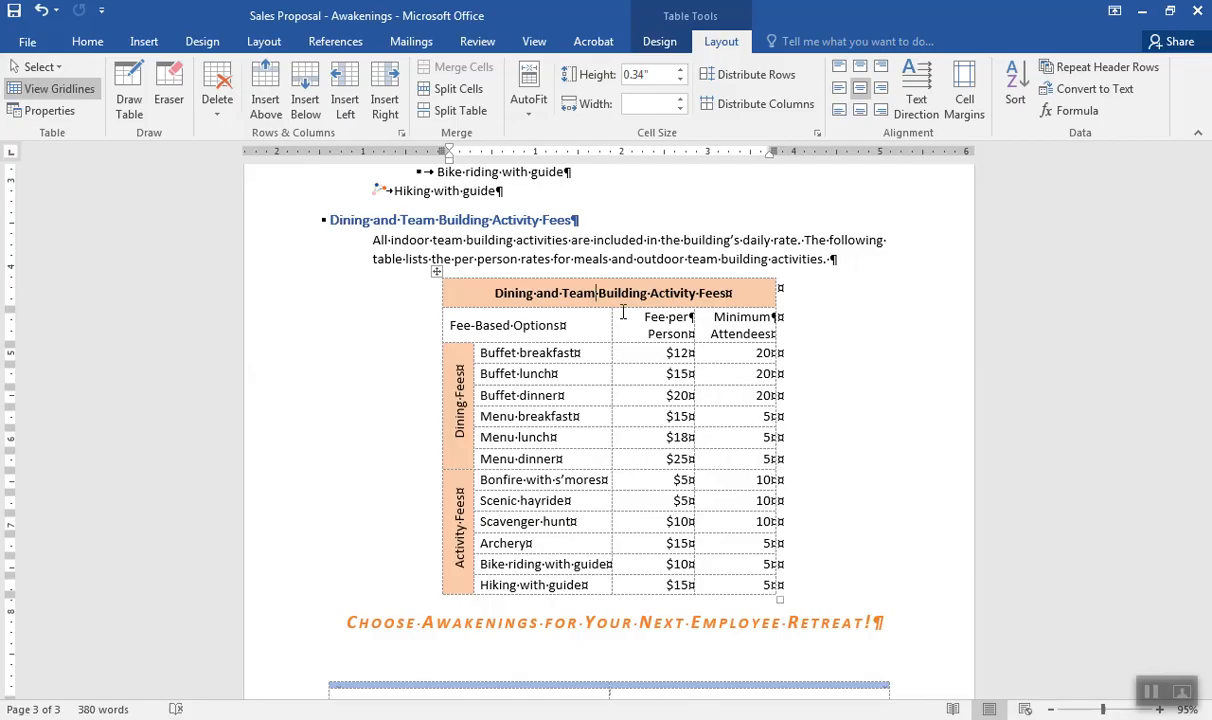
pyautogui.click(570, 380)
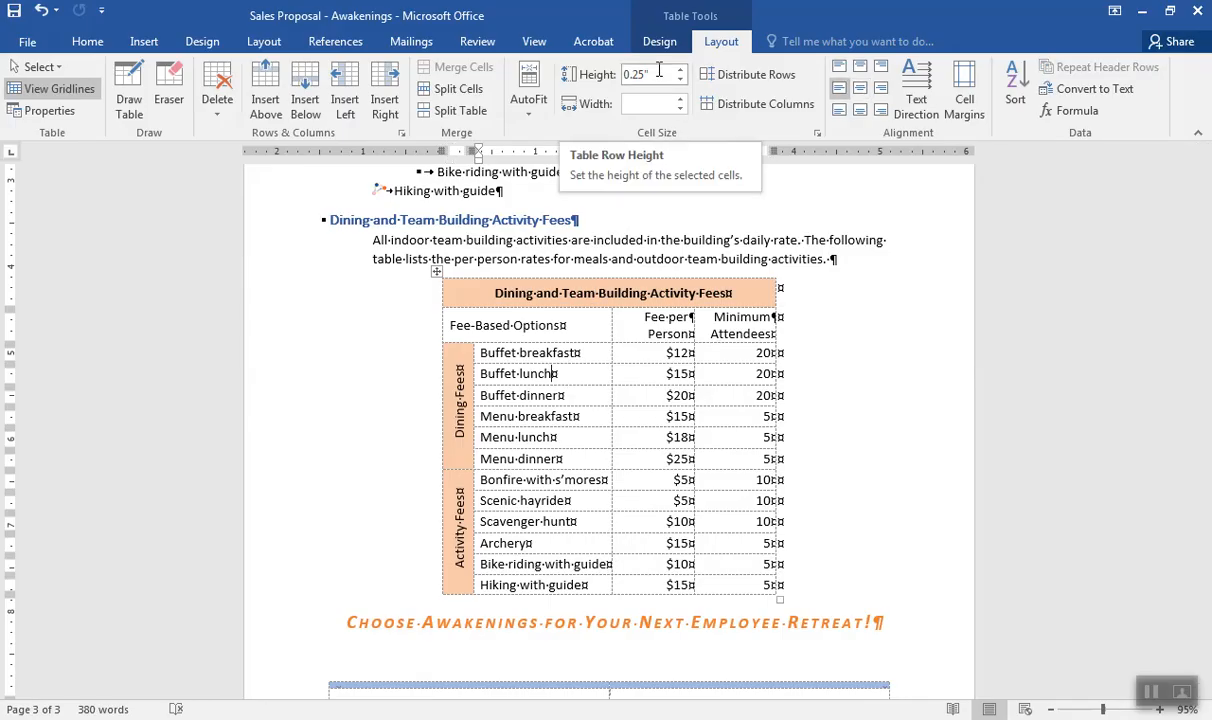
pyautogui.click(55, 88)
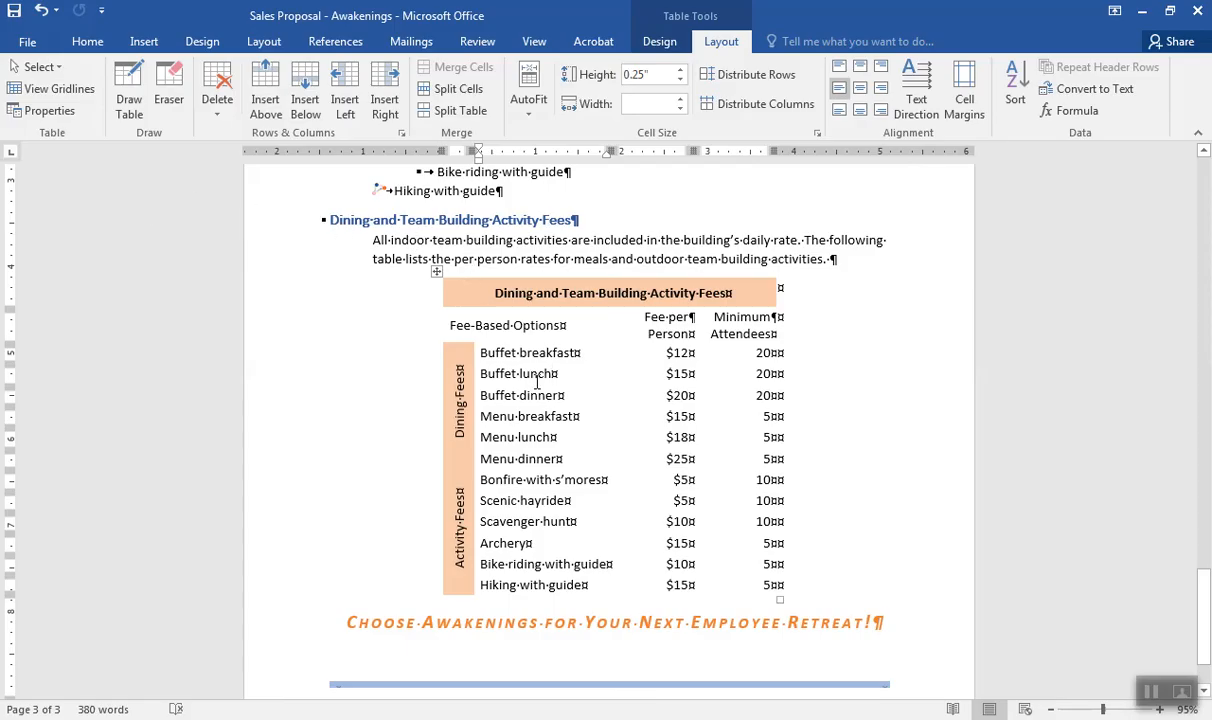
# Apply blue ½ pt double-line borders around all cells of the fees table and save the document.
pyautogui.click(656, 42)
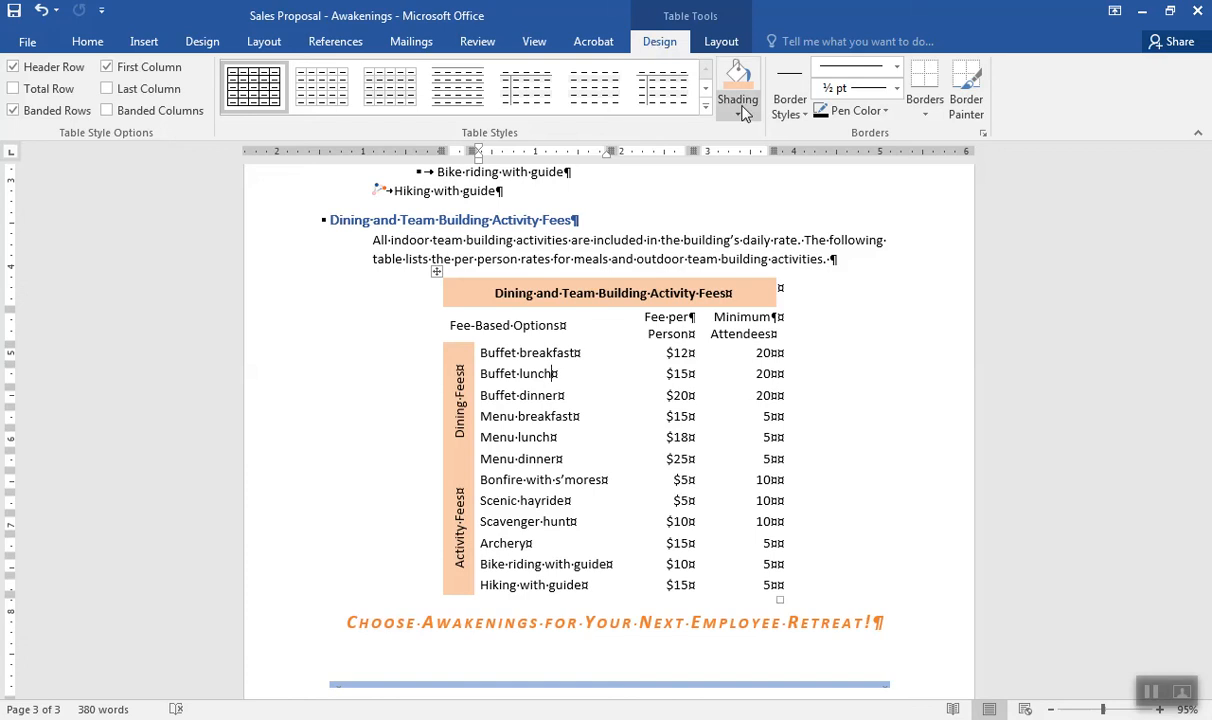
pyautogui.click(926, 116)
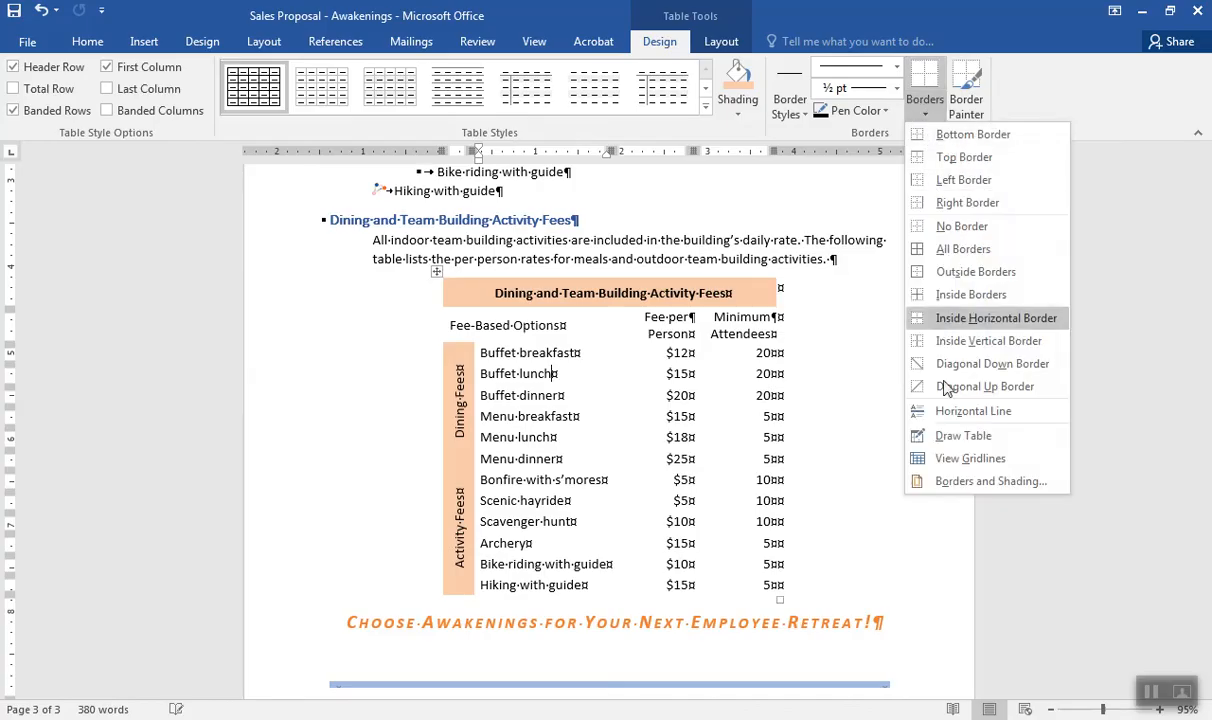
pyautogui.click(950, 484)
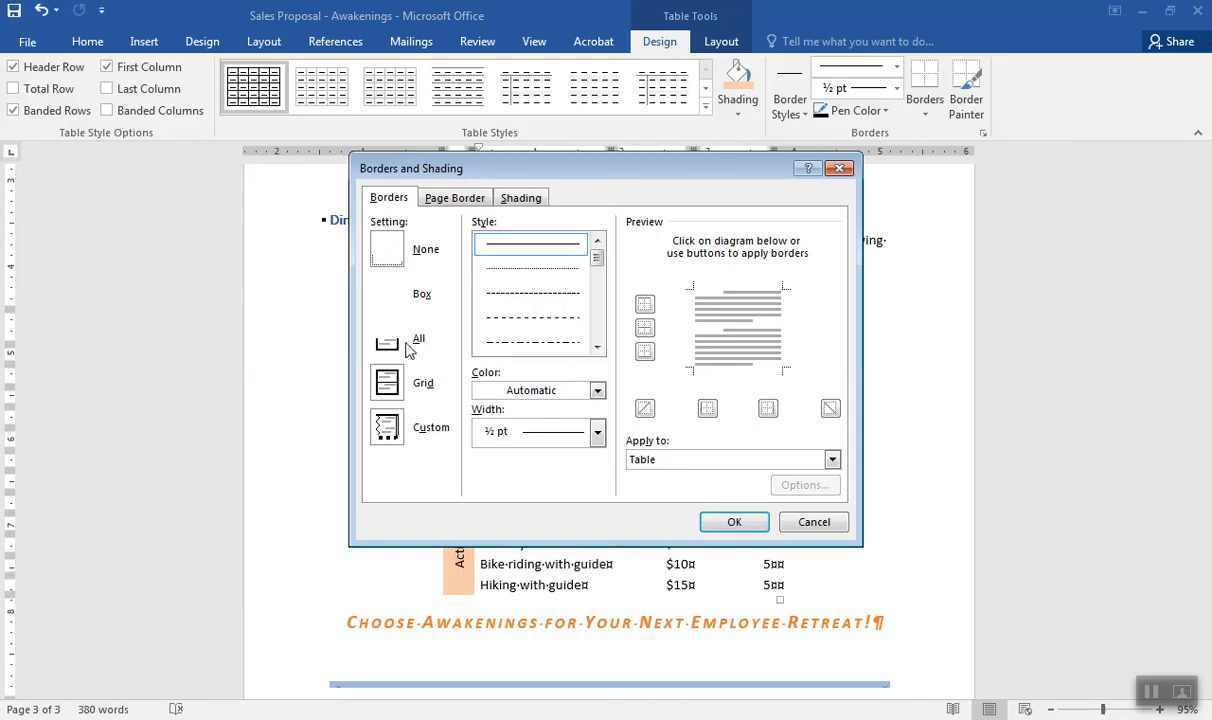
pyautogui.click(388, 340)
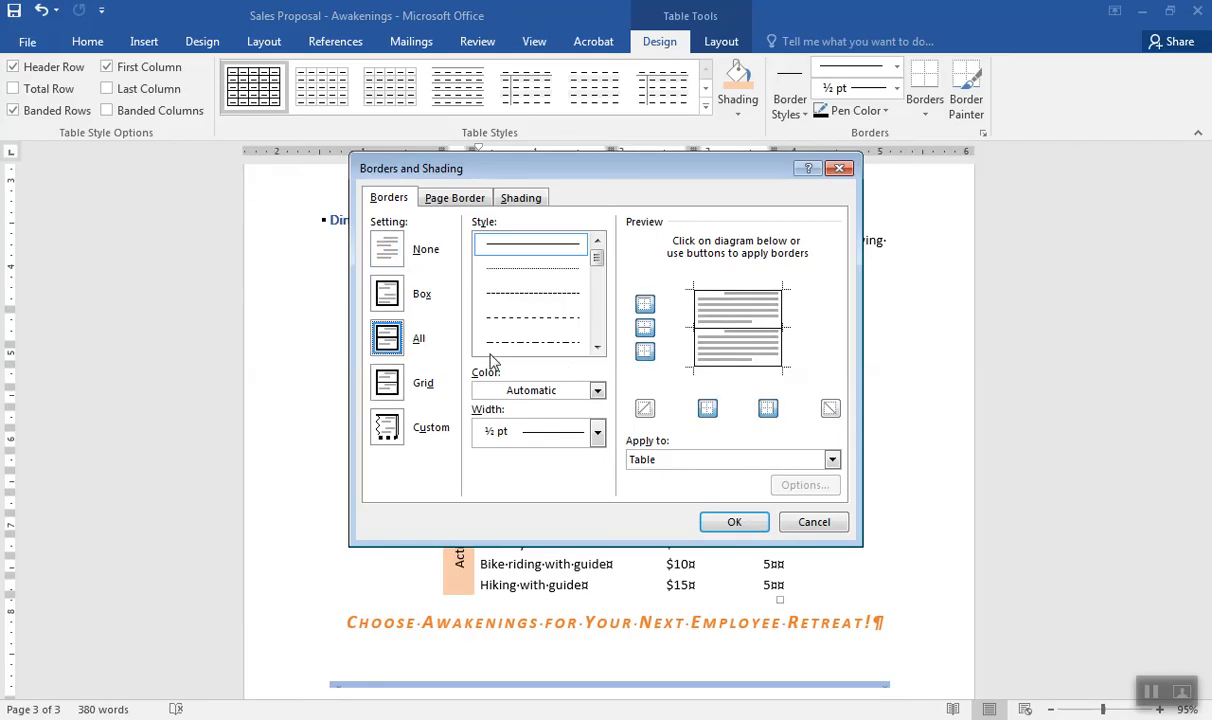
pyautogui.click(597, 347)
pyautogui.click(597, 347)
pyautogui.click(597, 347)
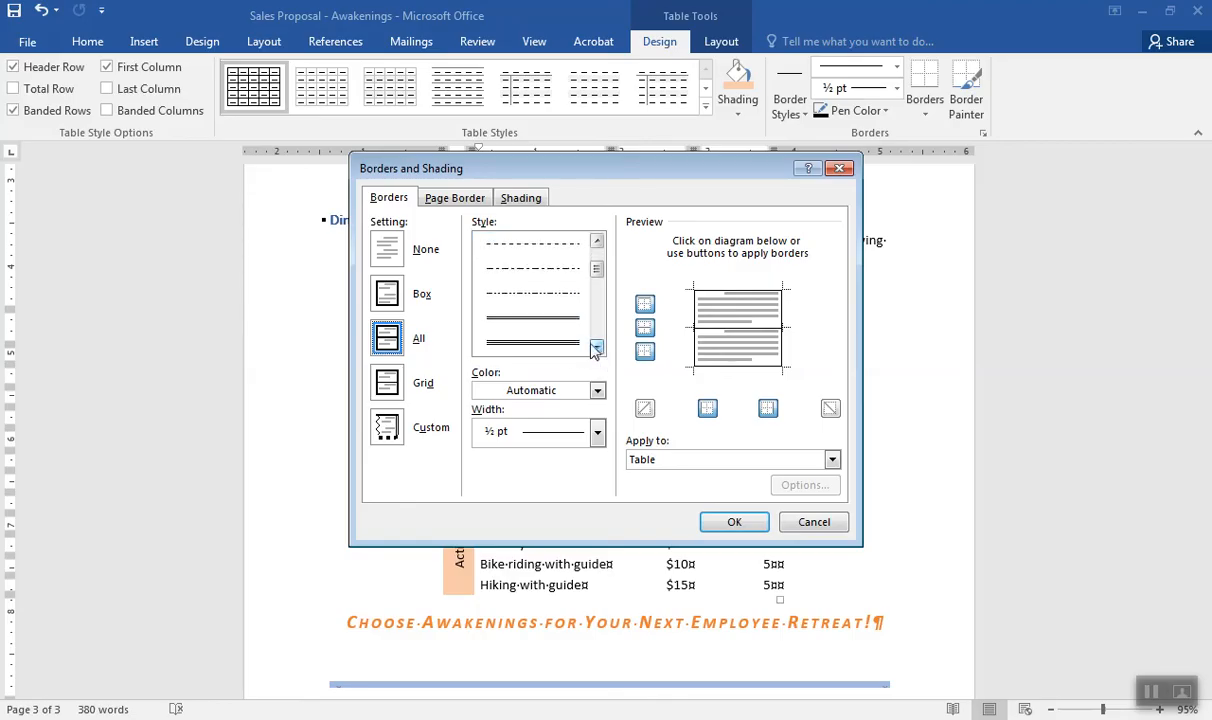
pyautogui.click(556, 326)
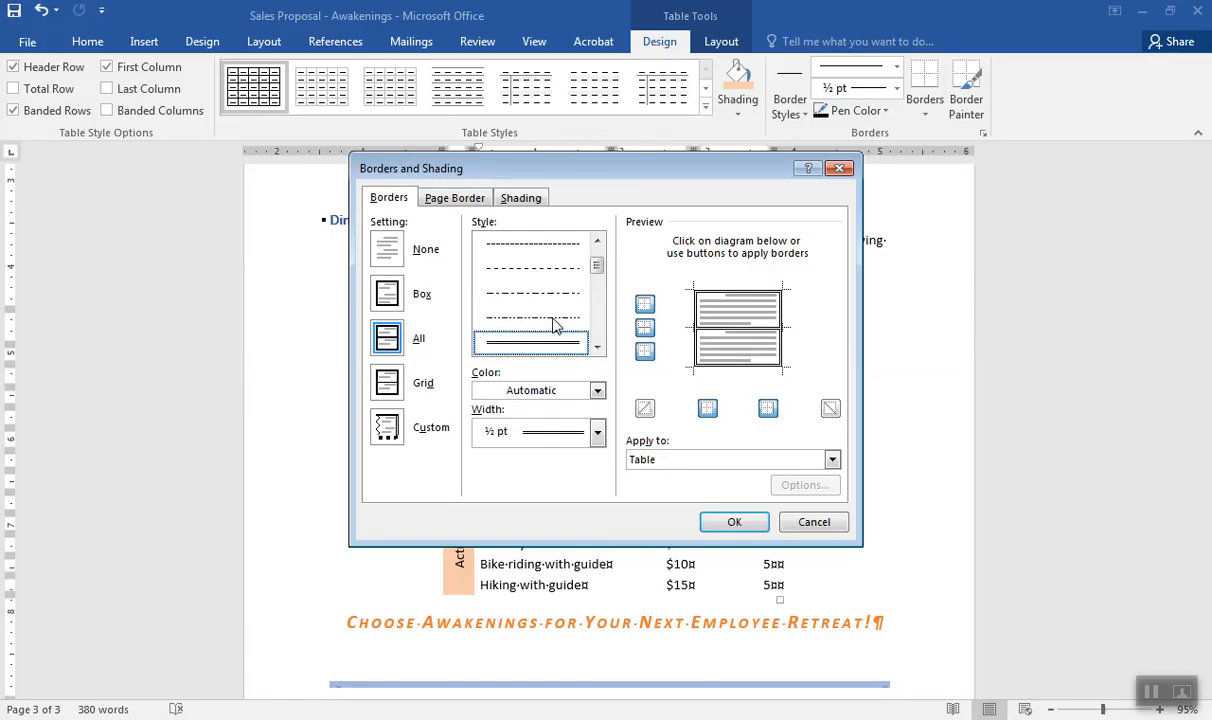
pyautogui.click(597, 391)
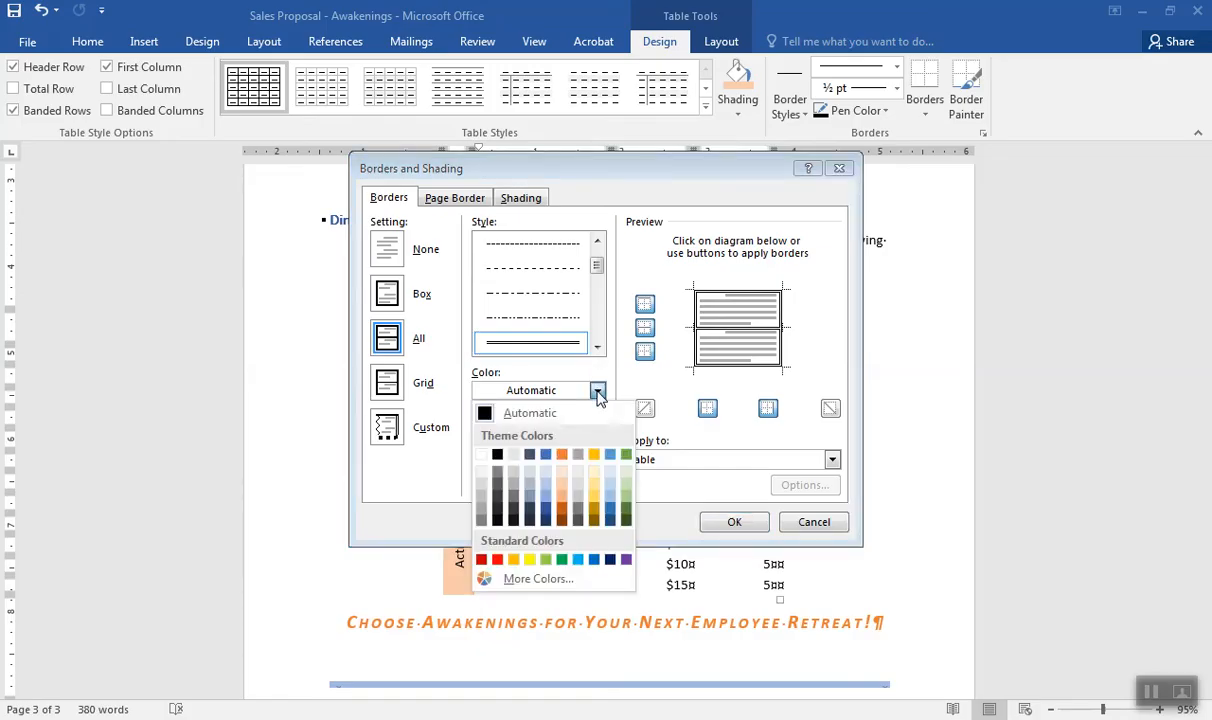
pyautogui.click(546, 458)
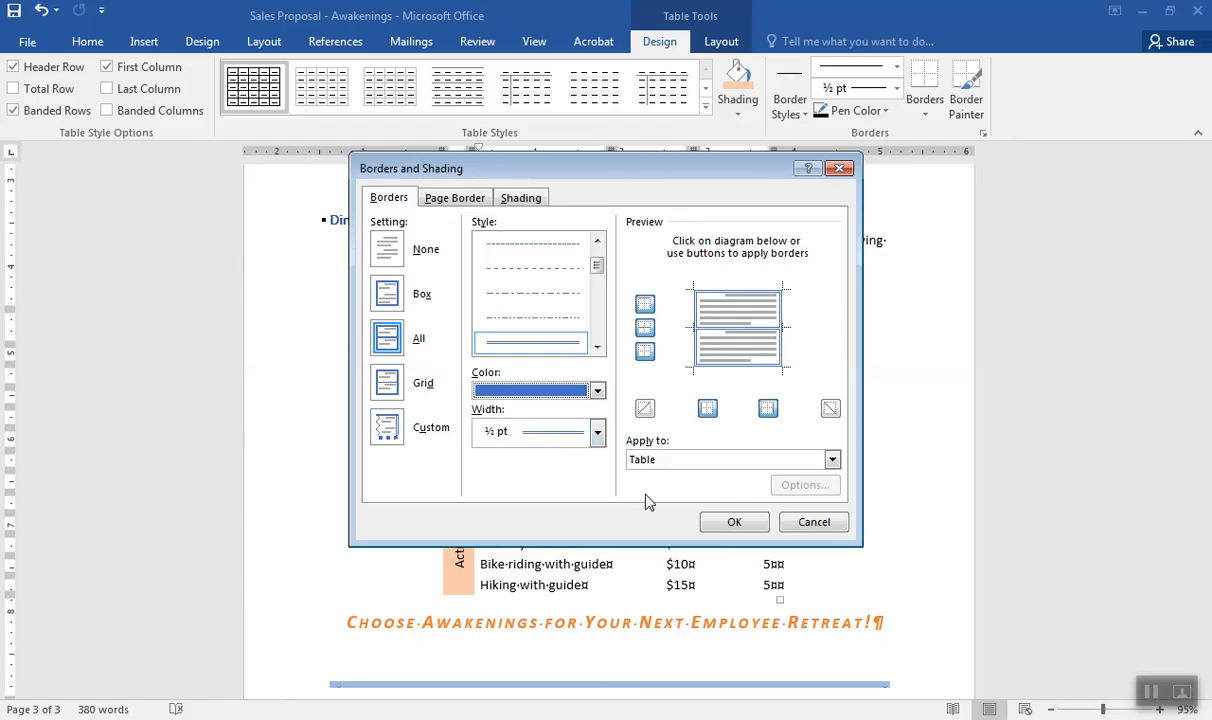
pyautogui.click(735, 524)
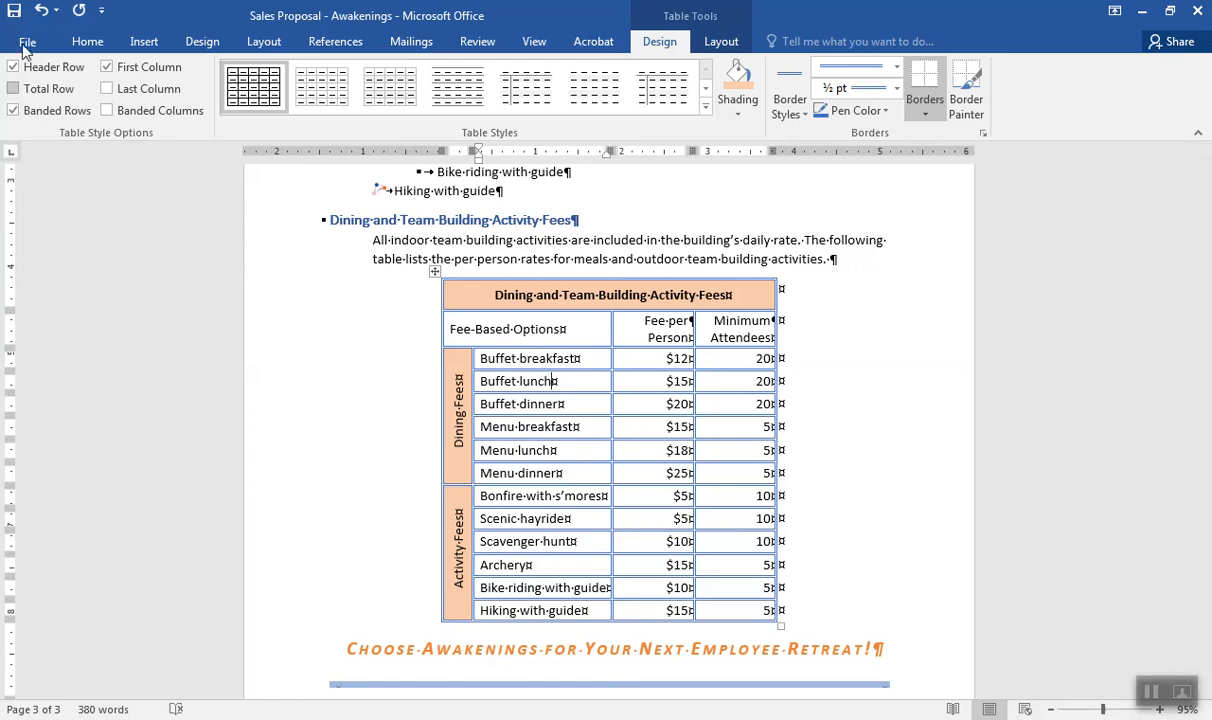
pyautogui.click(14, 11)
# Review the layout of all proposal pages in a multiple-page view.
pyautogui.click(528, 42)
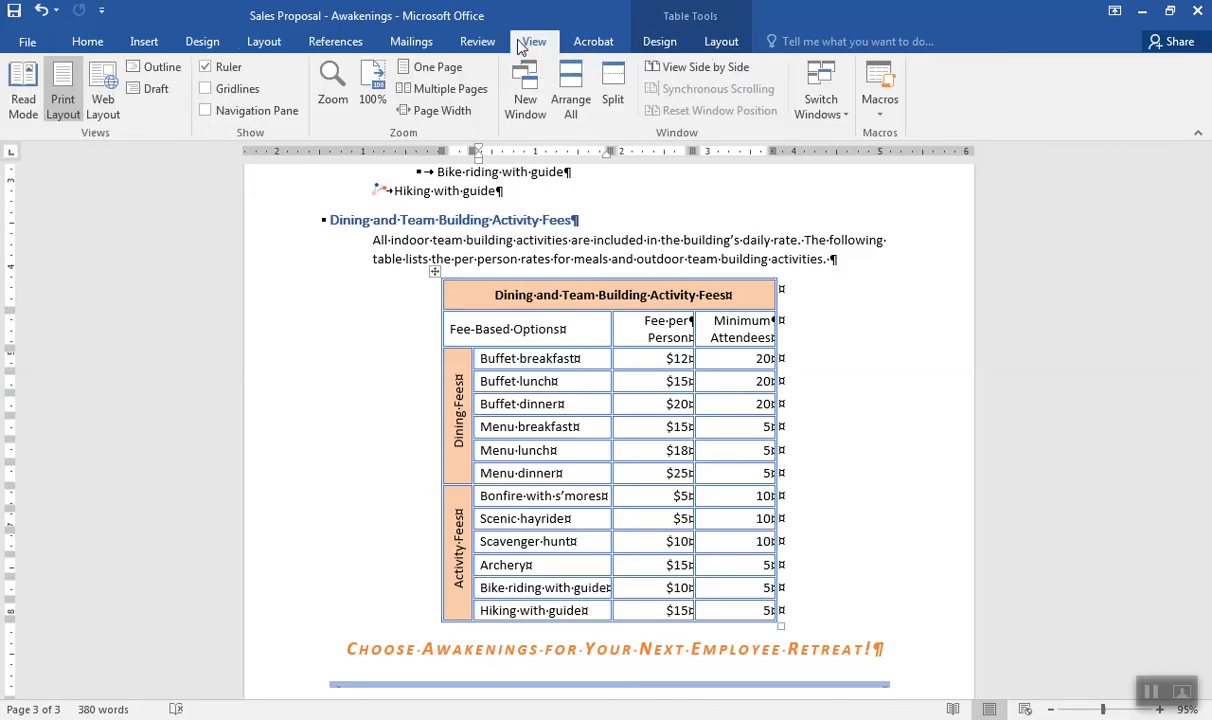
pyautogui.click(450, 89)
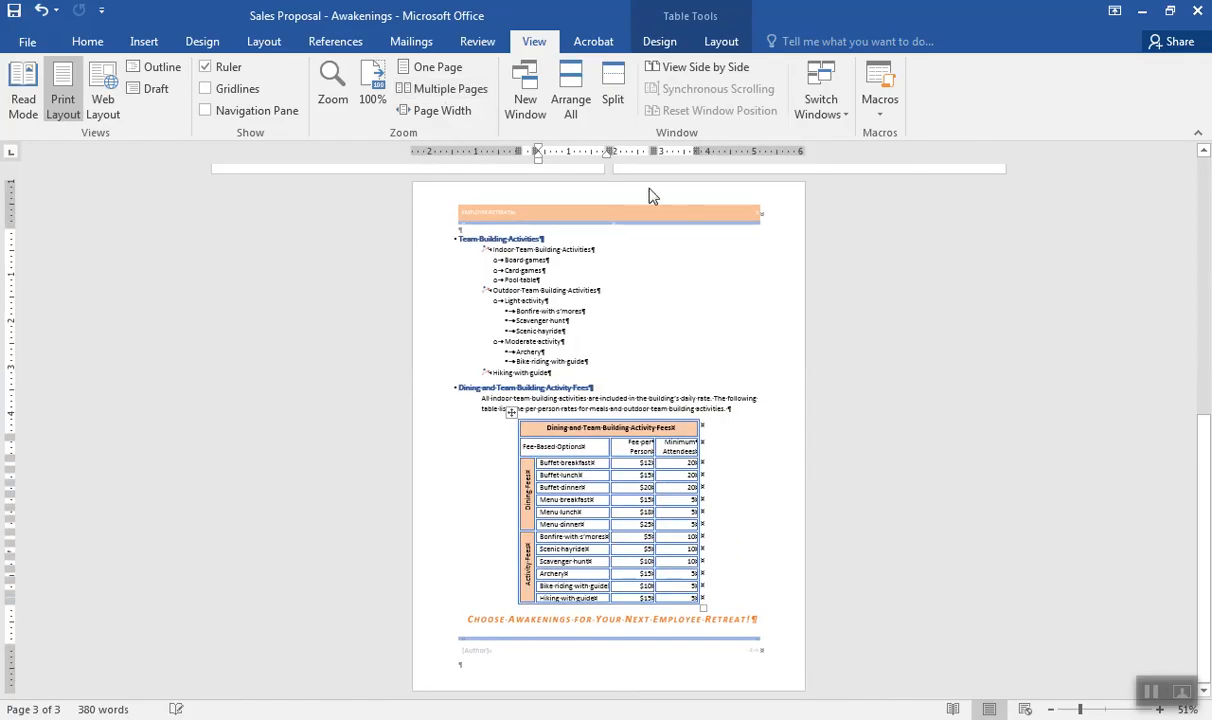
pyautogui.moveTo(1203, 420); pyautogui.dragTo(1189, 305)
pyautogui.scroll(2, 1183, 275)
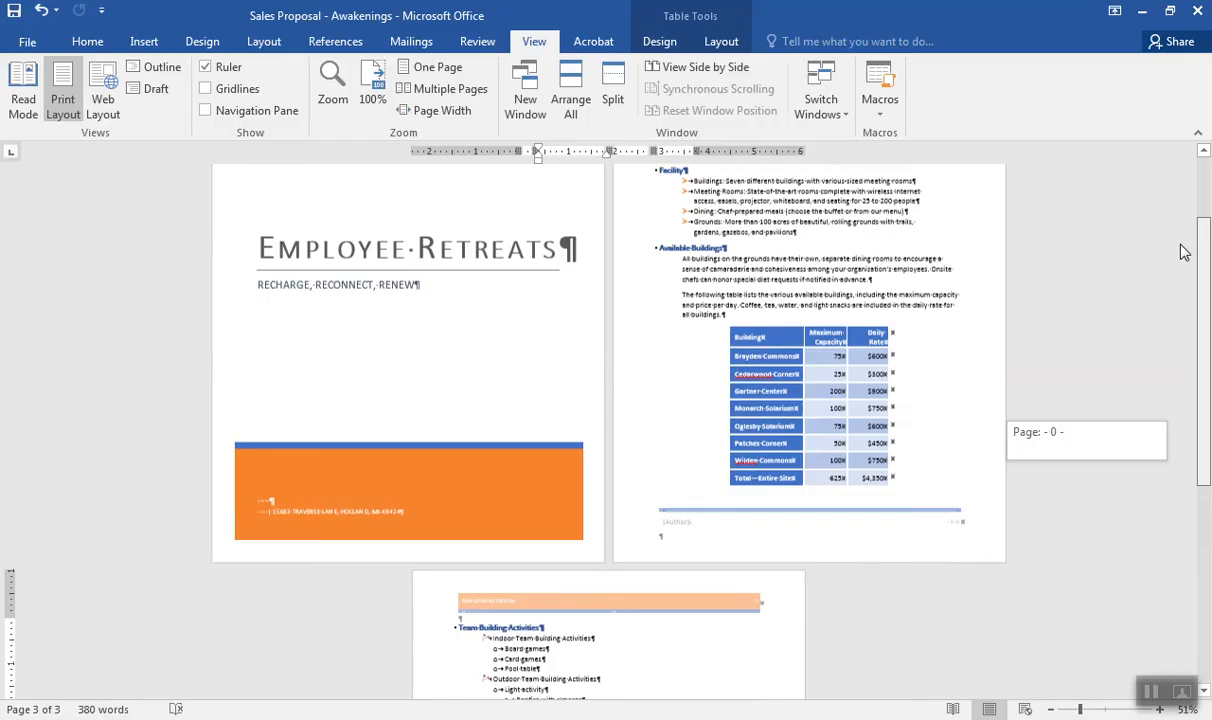
pyautogui.scroll(-2, 1183, 275)
pyautogui.scroll(4, 1183, 272)
pyautogui.scroll(-3, 1183, 270)
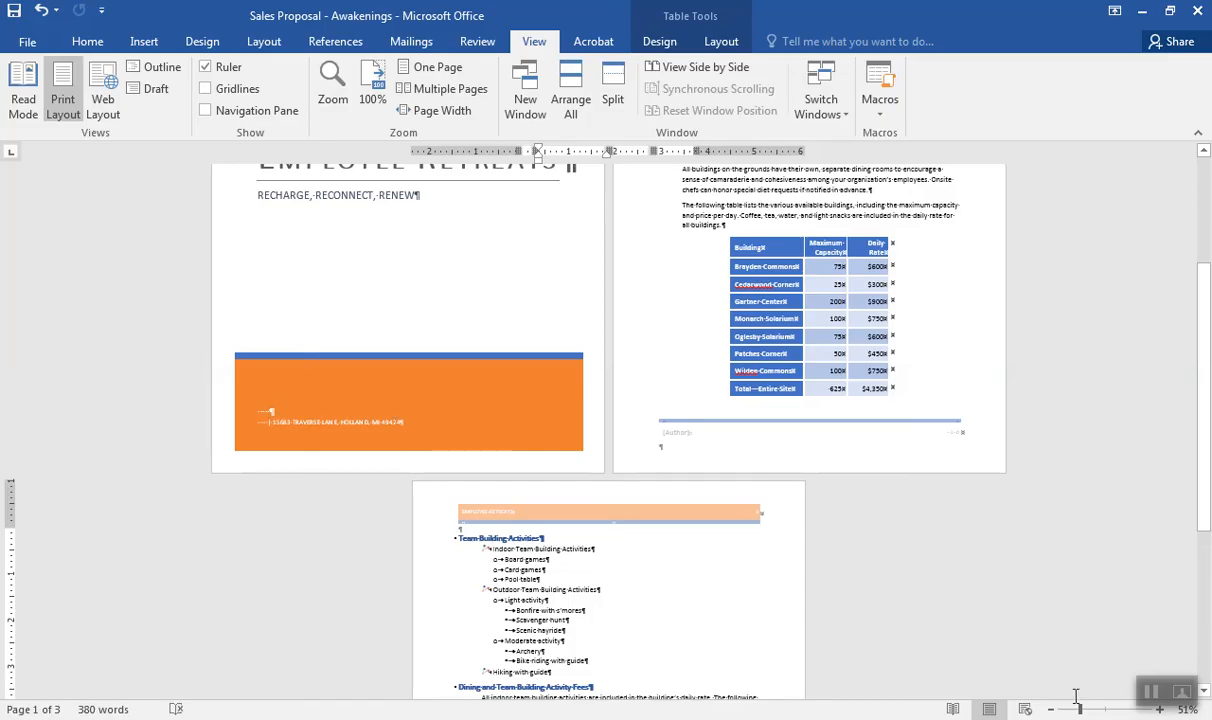
# Fill in the cover page's Author field at 100% zoom with the contact's name, the title "Event Coordinator", and the phone number.
pyautogui.moveTo(1080, 709); pyautogui.dragTo(1105, 710)
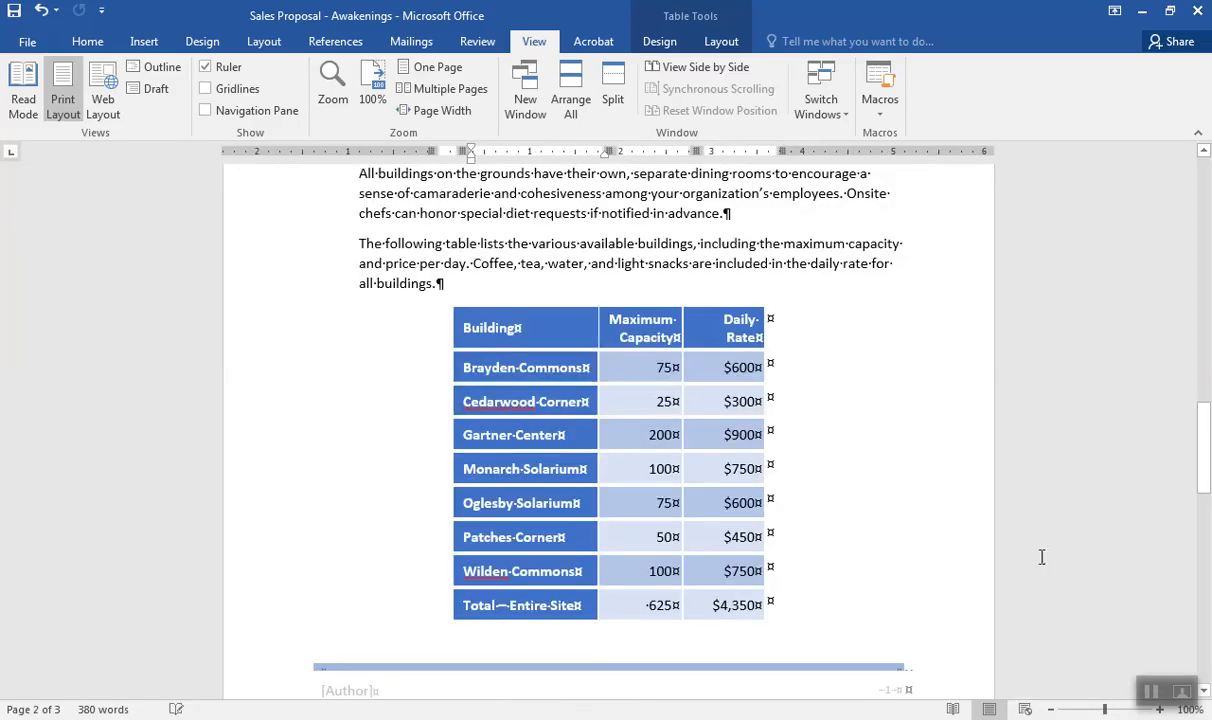
pyautogui.moveTo(1204, 447); pyautogui.dragTo(1193, 287)
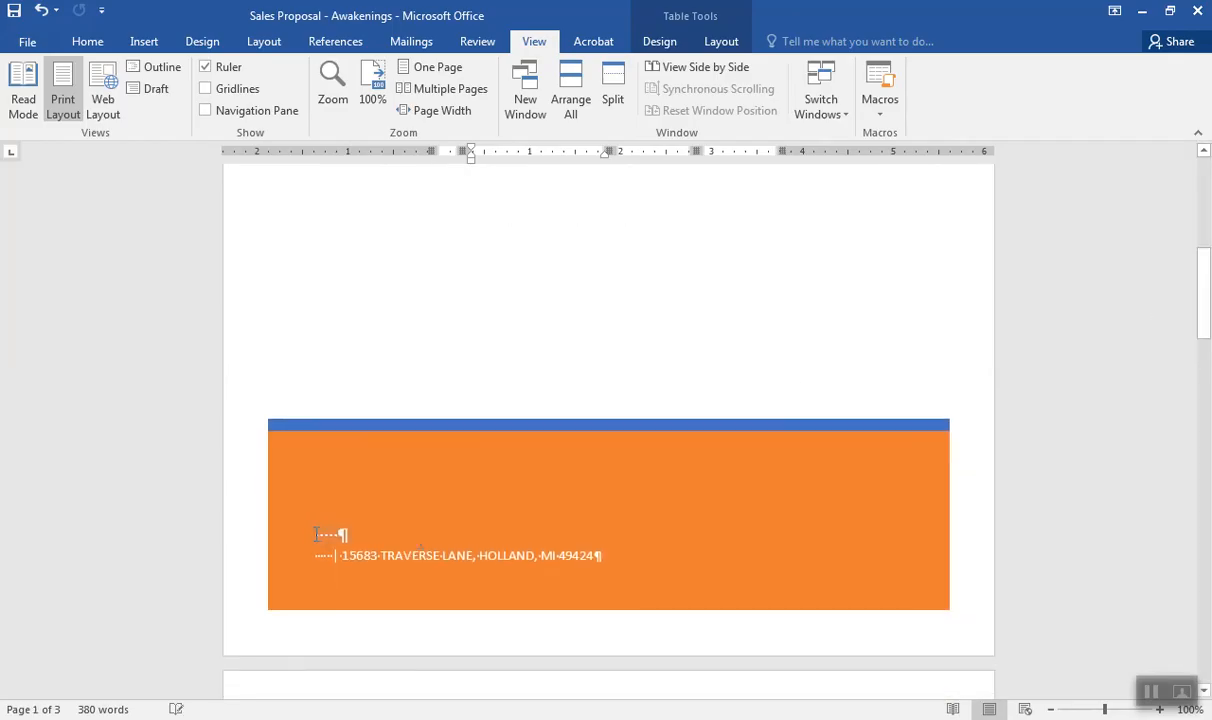
pyautogui.click(327, 545)
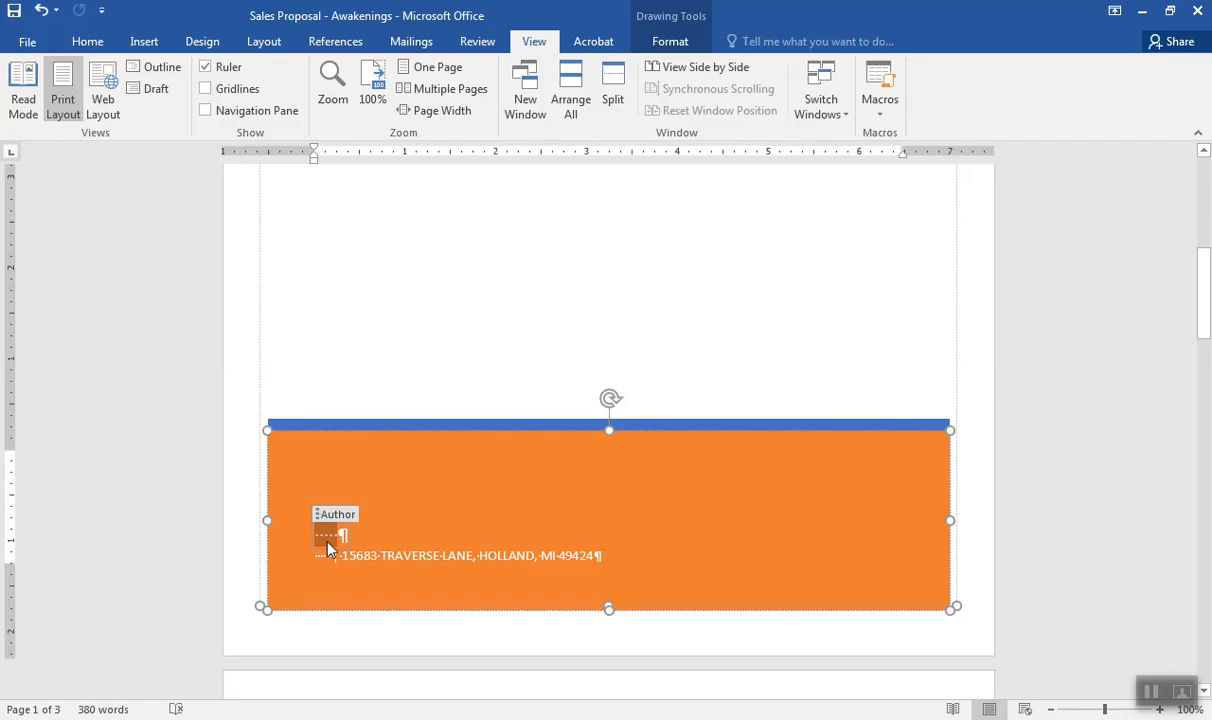
pyautogui.write('Cara Bates, Event Coordinator, 61')
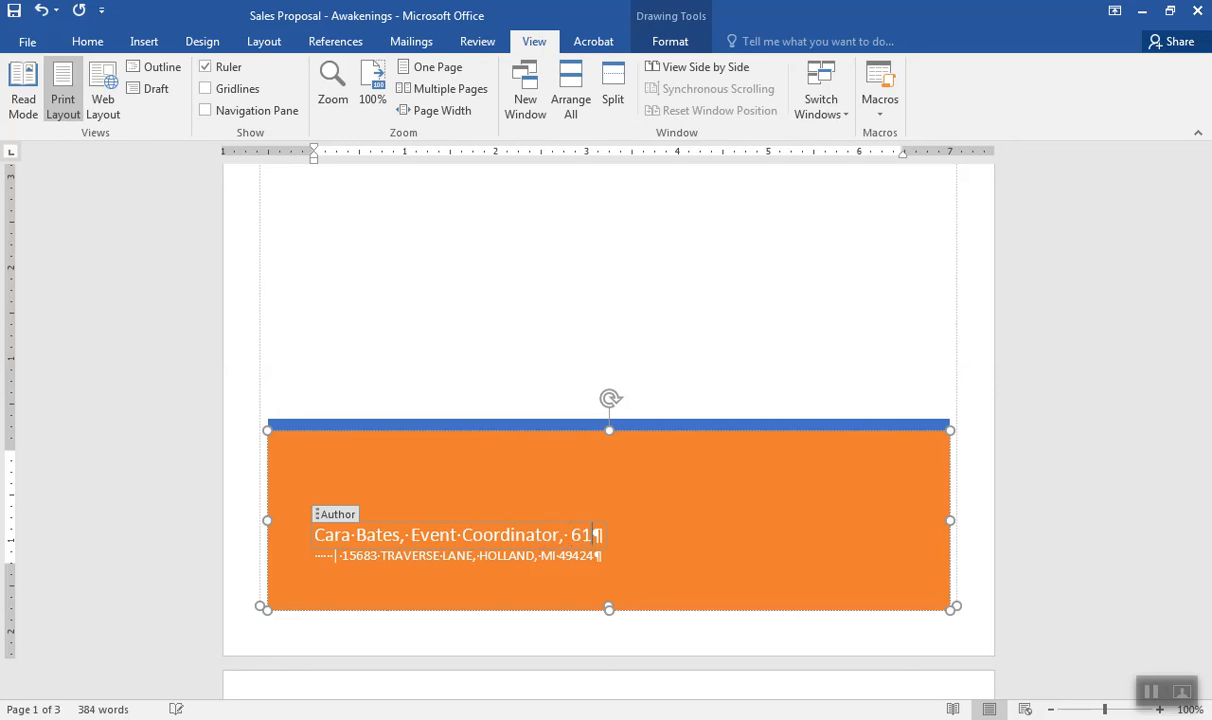
pyautogui.write('6-555-0122')
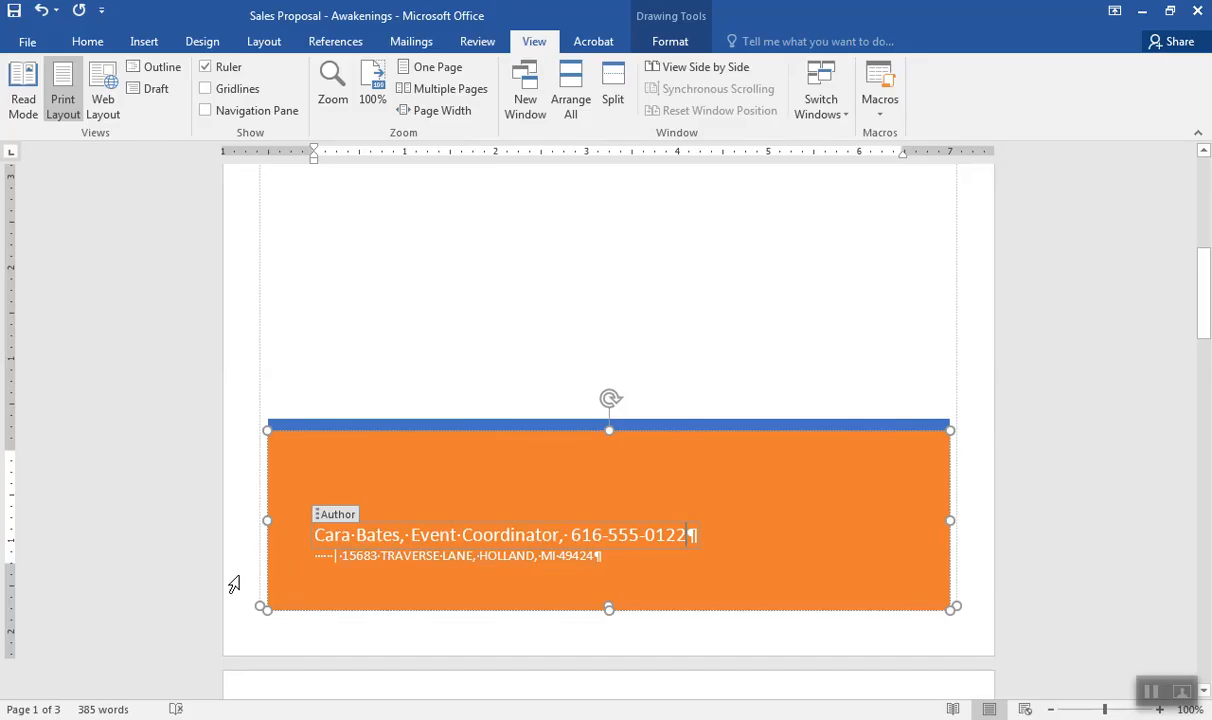
# Enter "Awakenings Lodge" in the Company field before the address on the cover page.
pyautogui.click(322, 565)
pyautogui.write('Awanke')
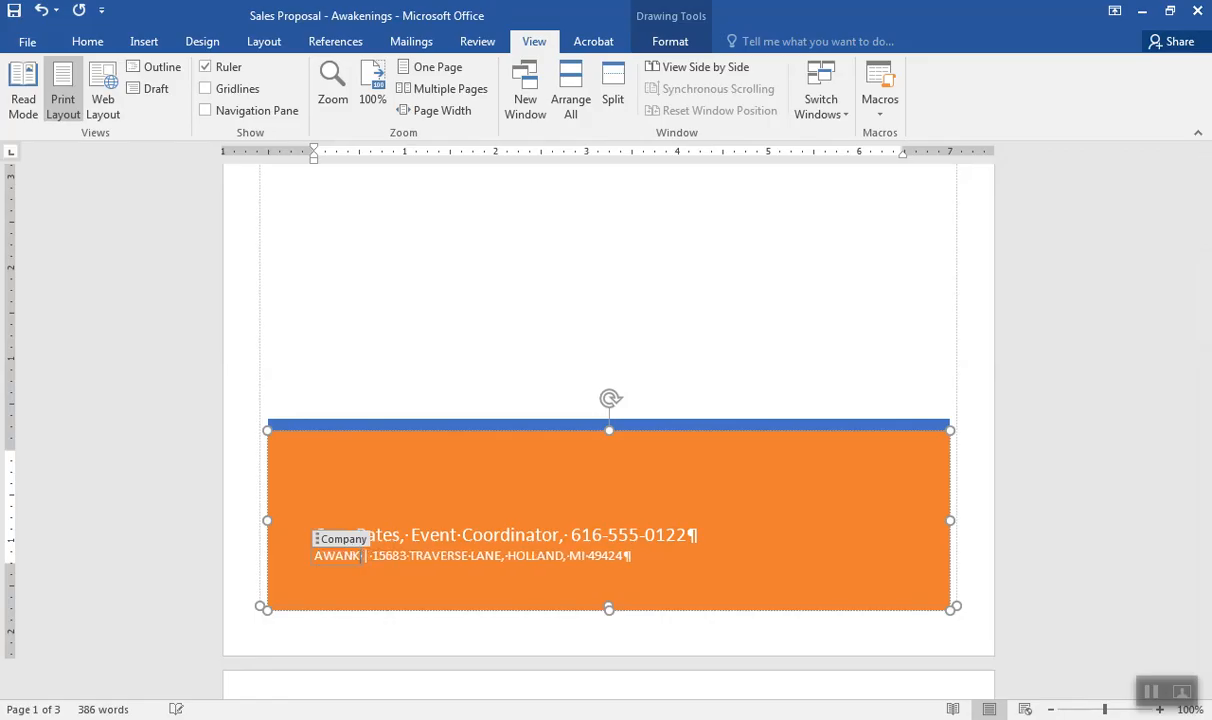
pyautogui.write('nings L')
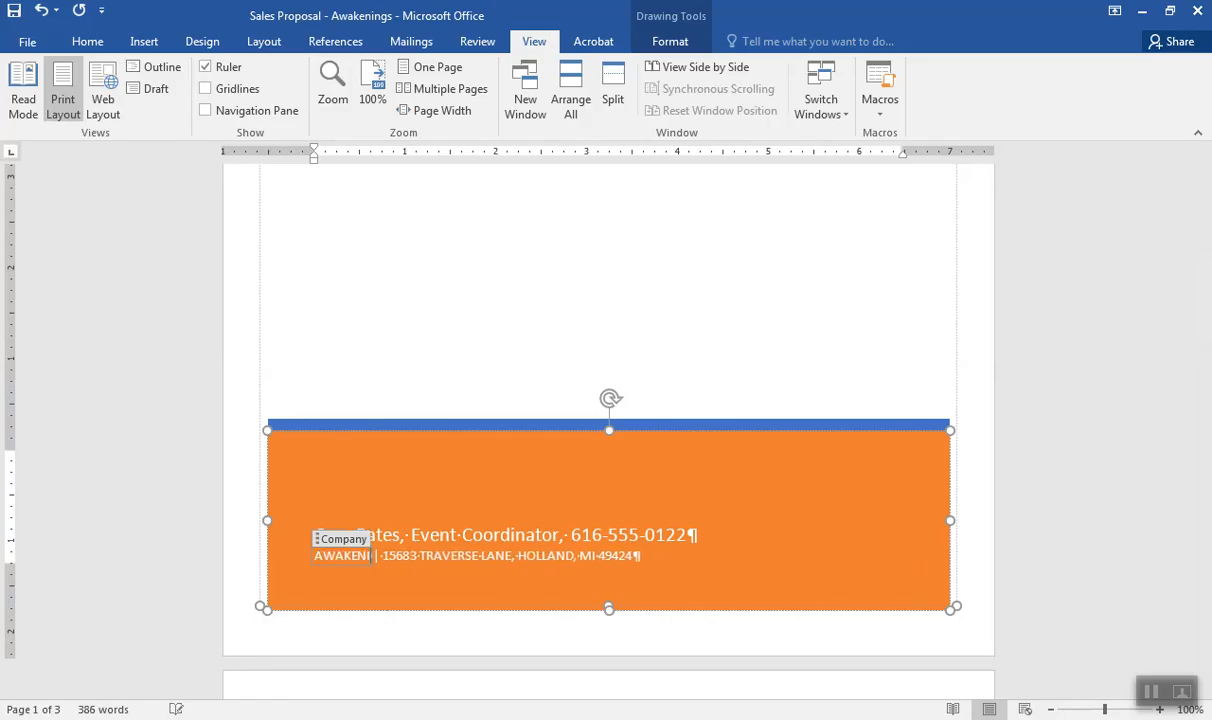
pyautogui.write('odge')
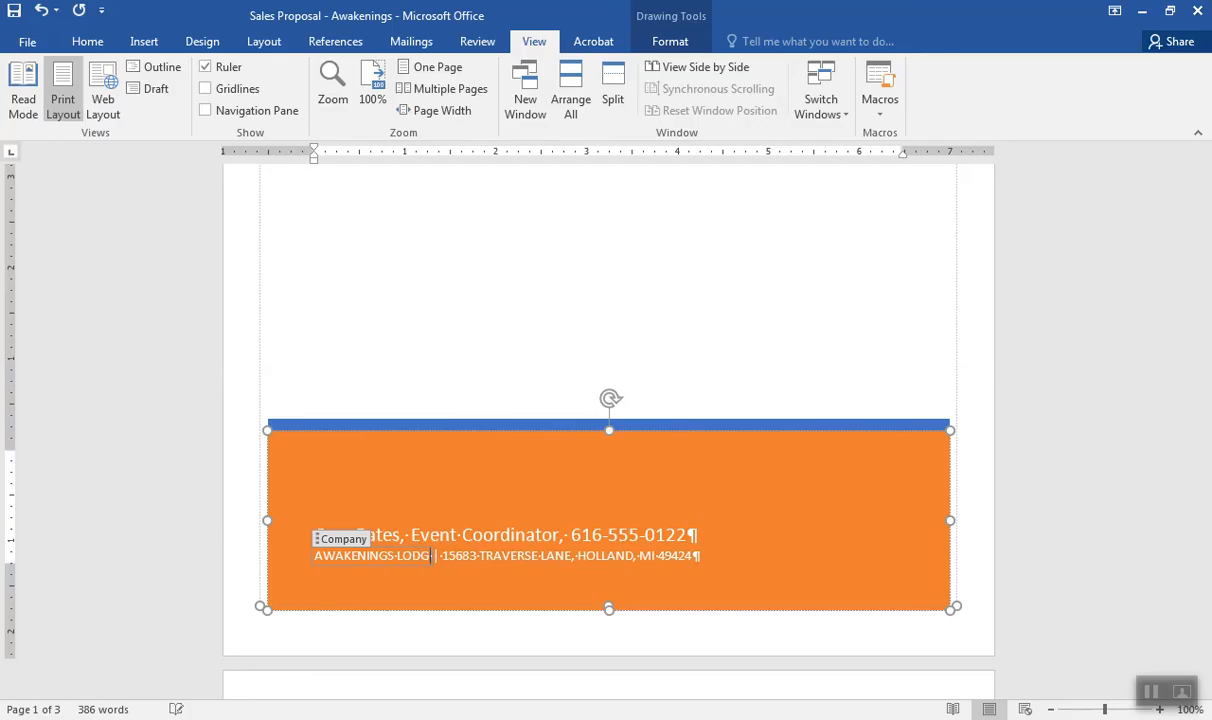
# Complete the cover page's Company field by adding "and Conference Center" after the lodge name.
pyautogui.write(' and confer')
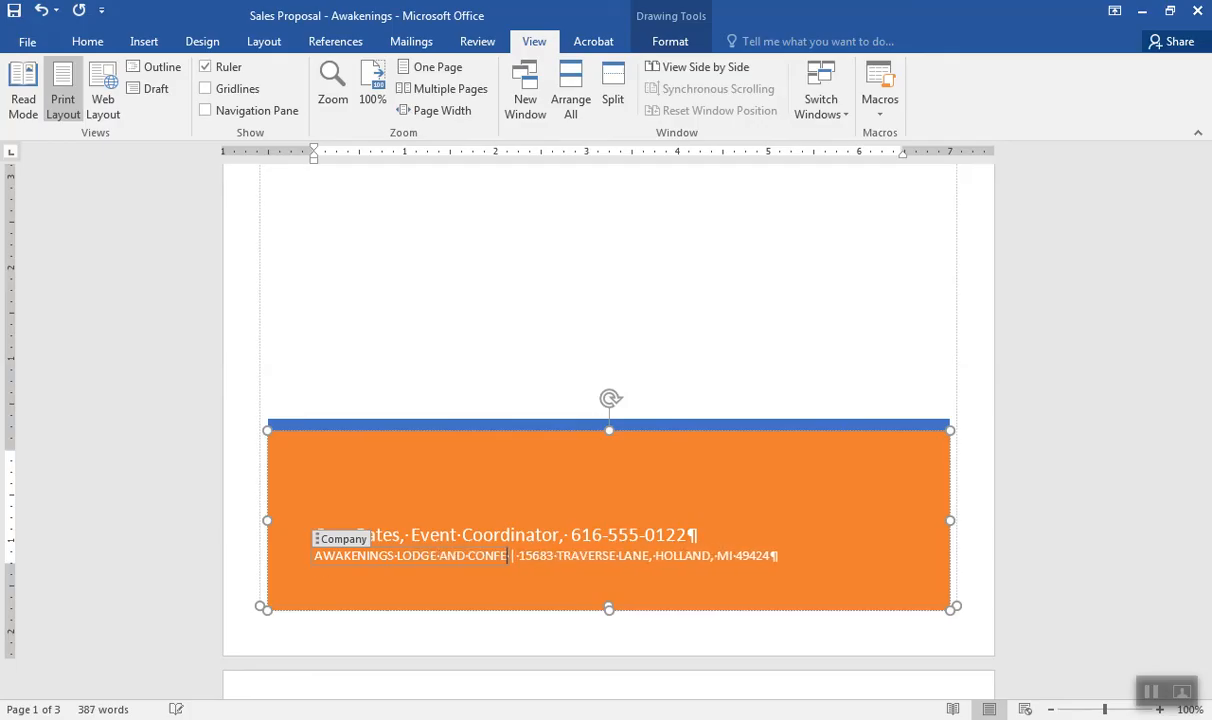
pyautogui.write('ence cente')
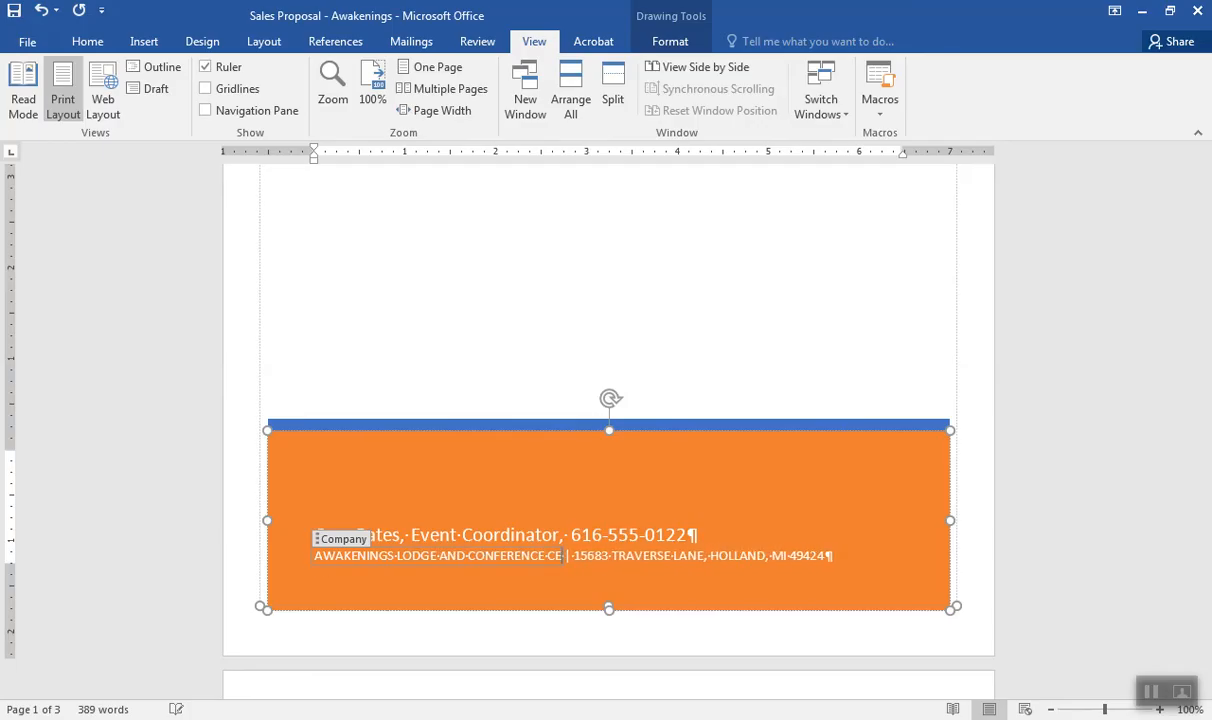
pyautogui.write('r')
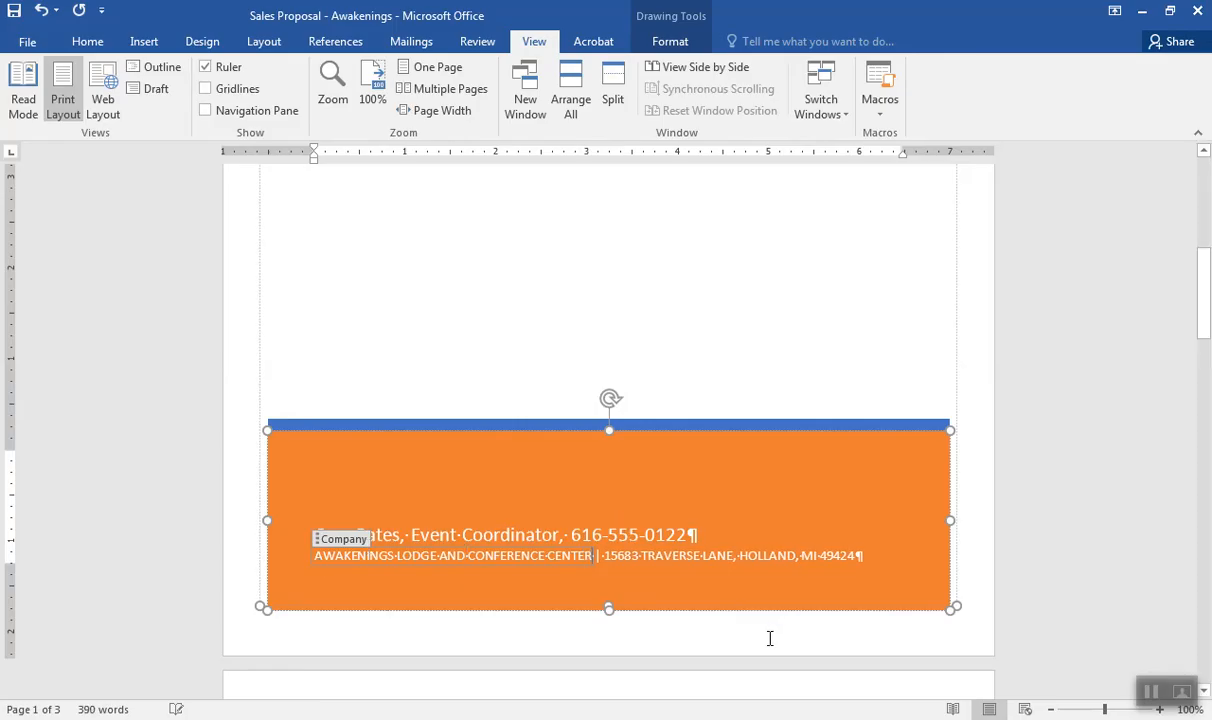
pyautogui.click(770, 638)
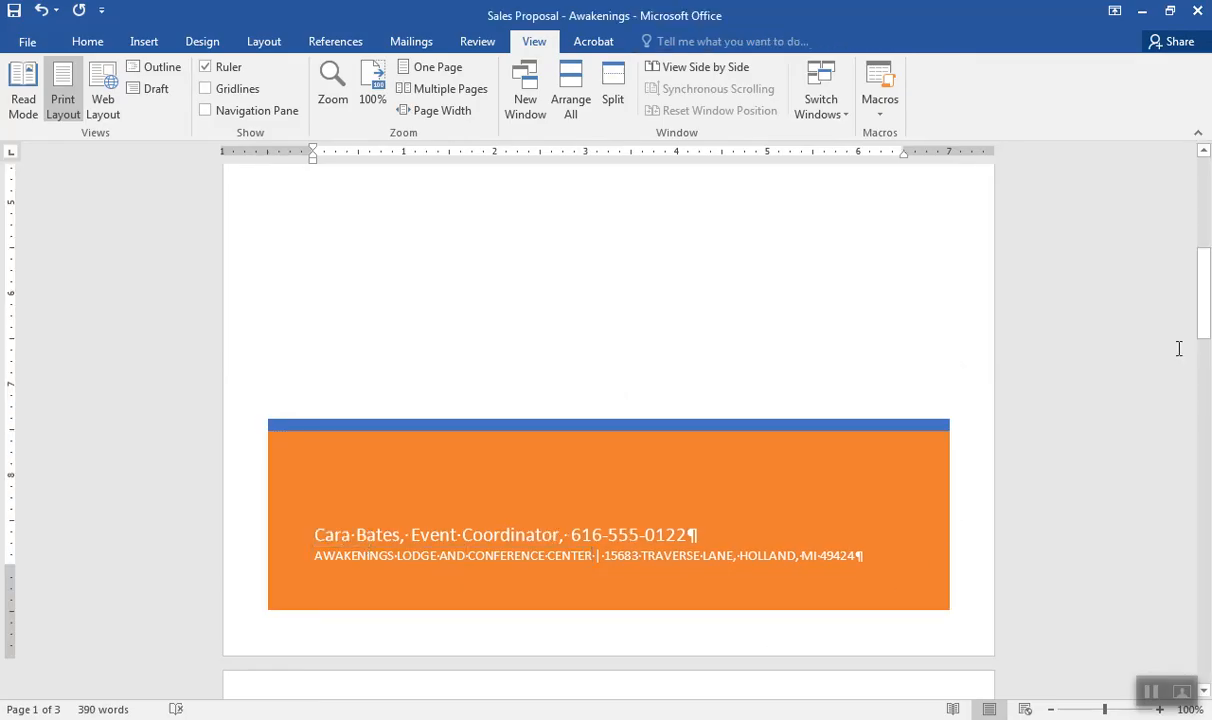
# In a multiple-page view, add a horizontal text watermark reading "TEAM" to the proposal pages.
pyautogui.moveTo(1203, 331); pyautogui.dragTo(1203, 538)
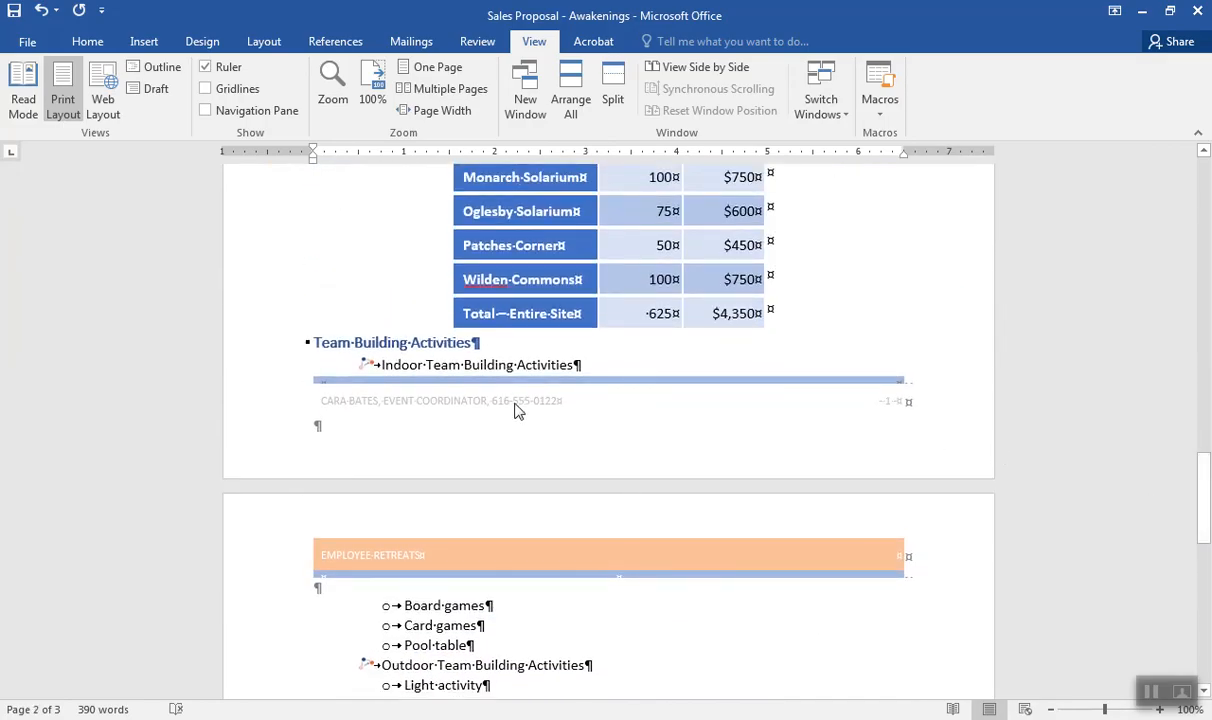
pyautogui.moveTo(1203, 477); pyautogui.dragTo(1166, 326)
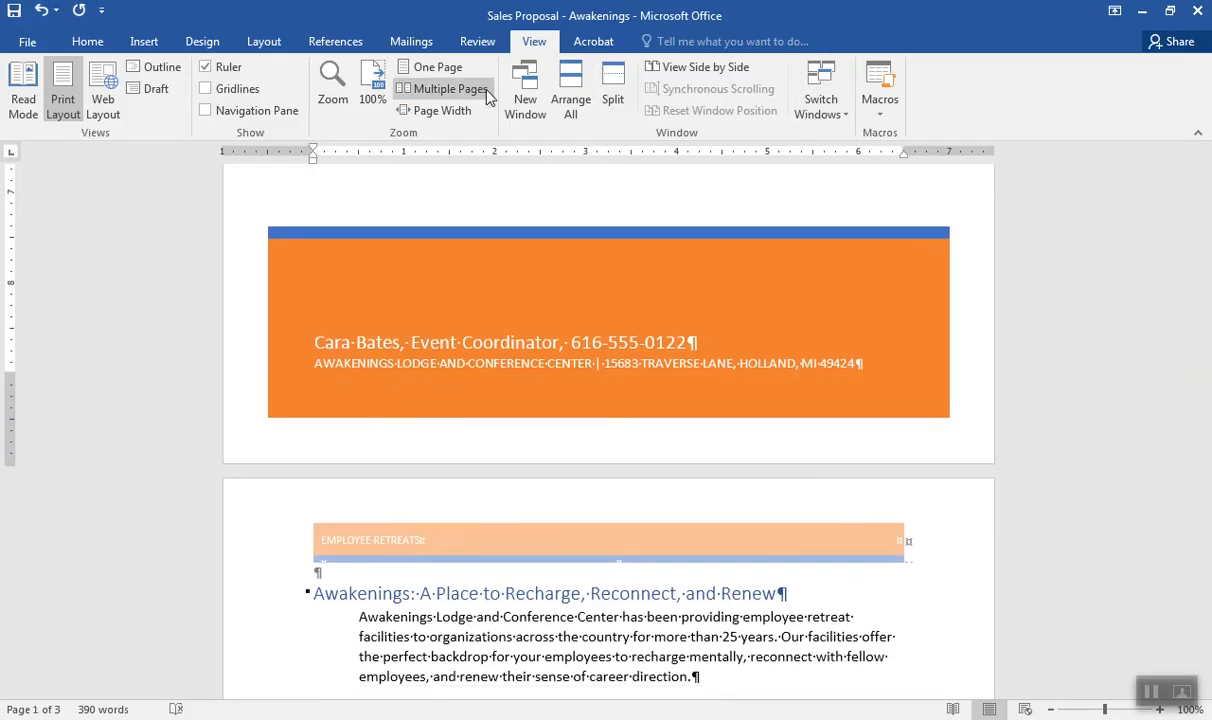
pyautogui.click(450, 89)
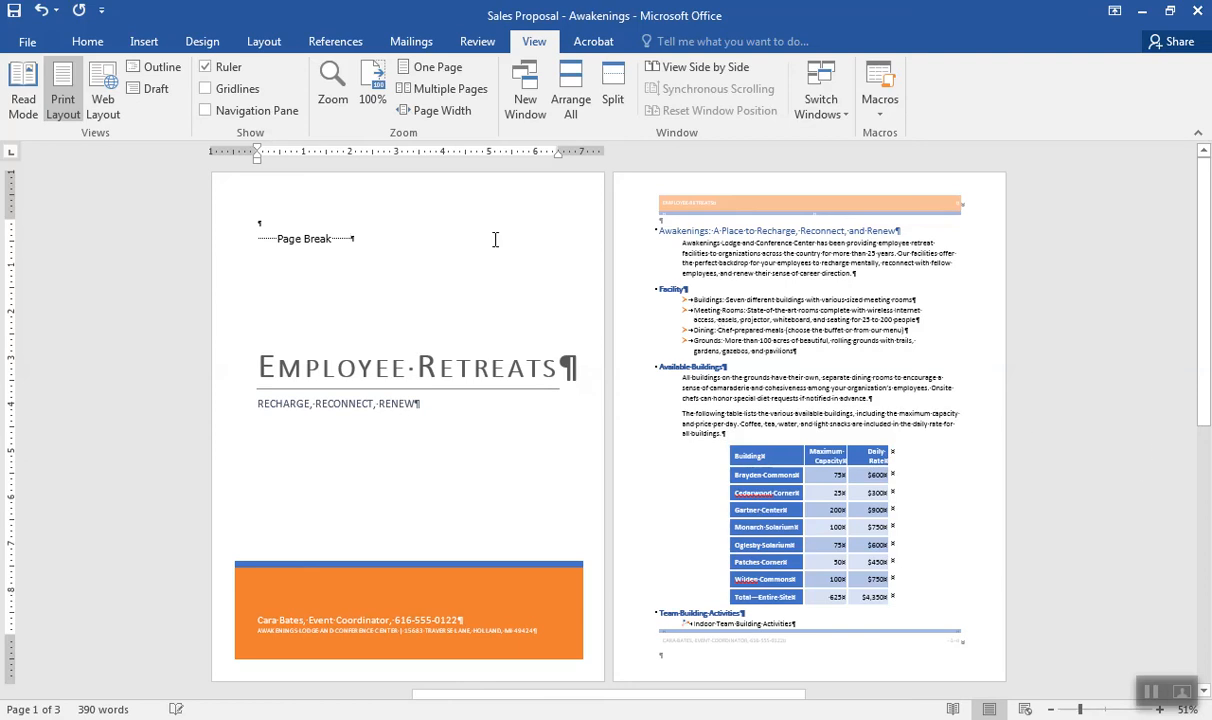
pyautogui.click(203, 43)
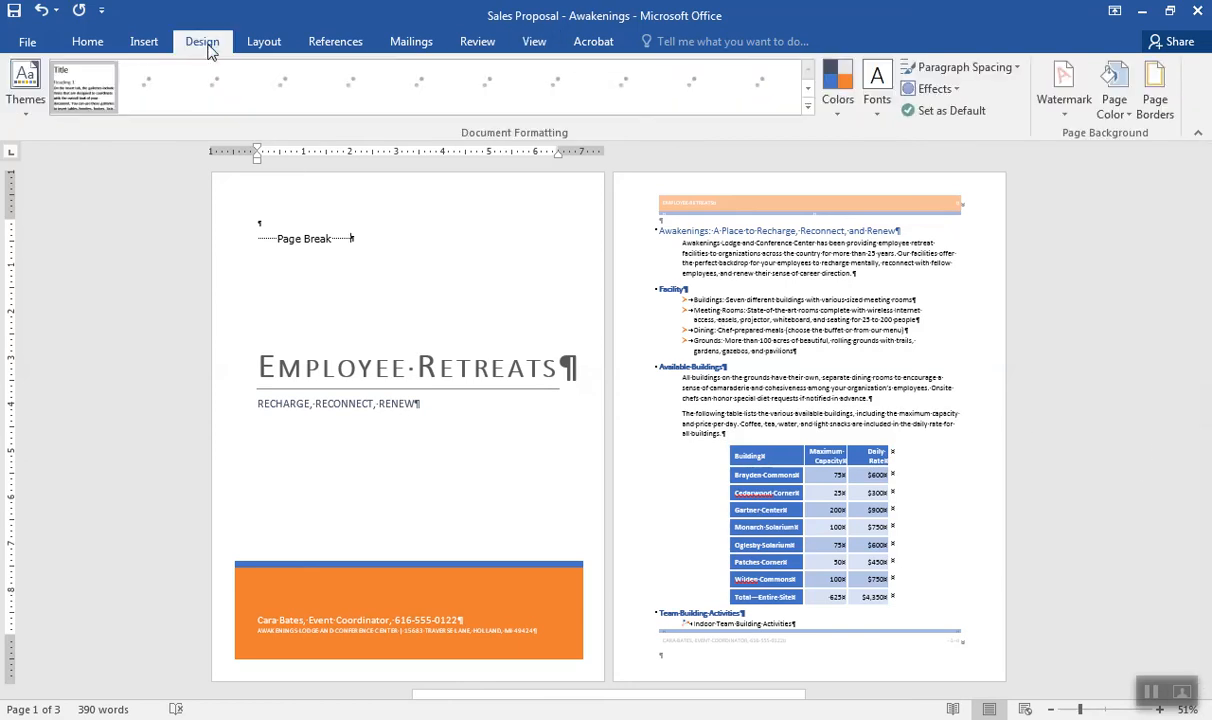
pyautogui.click(1062, 100)
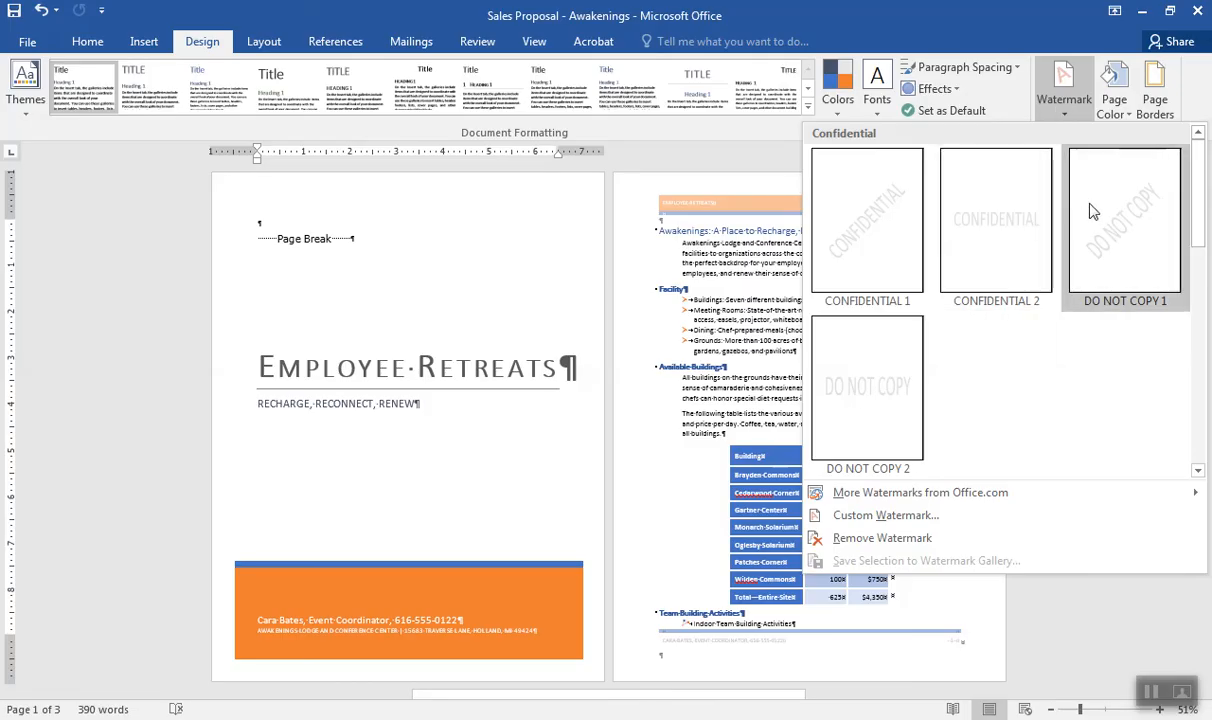
pyautogui.click(876, 517)
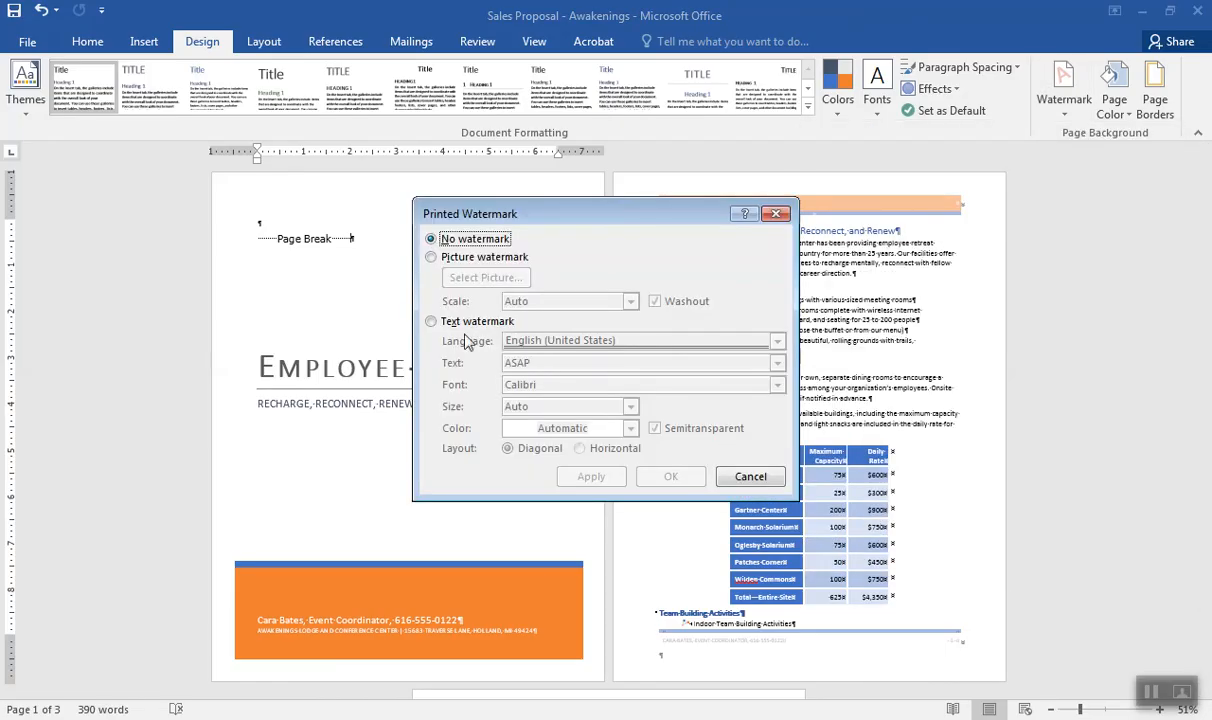
pyautogui.click(431, 320)
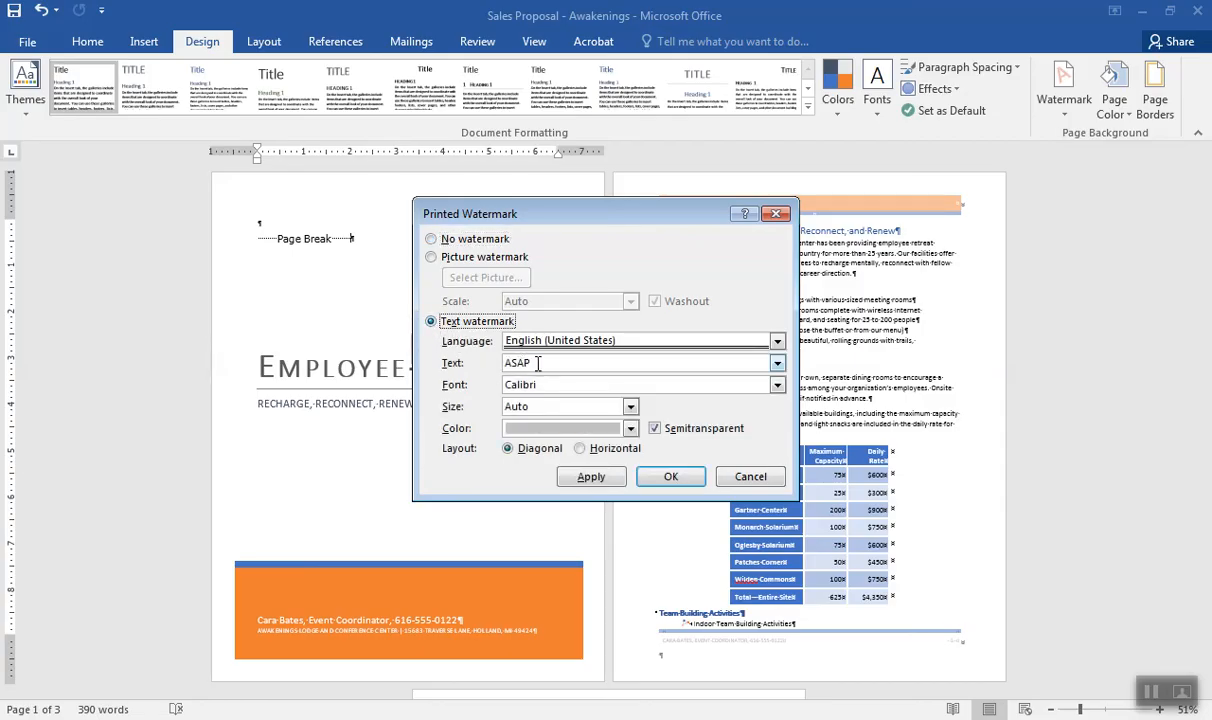
pyautogui.moveTo(531, 363); pyautogui.dragTo(503, 363)
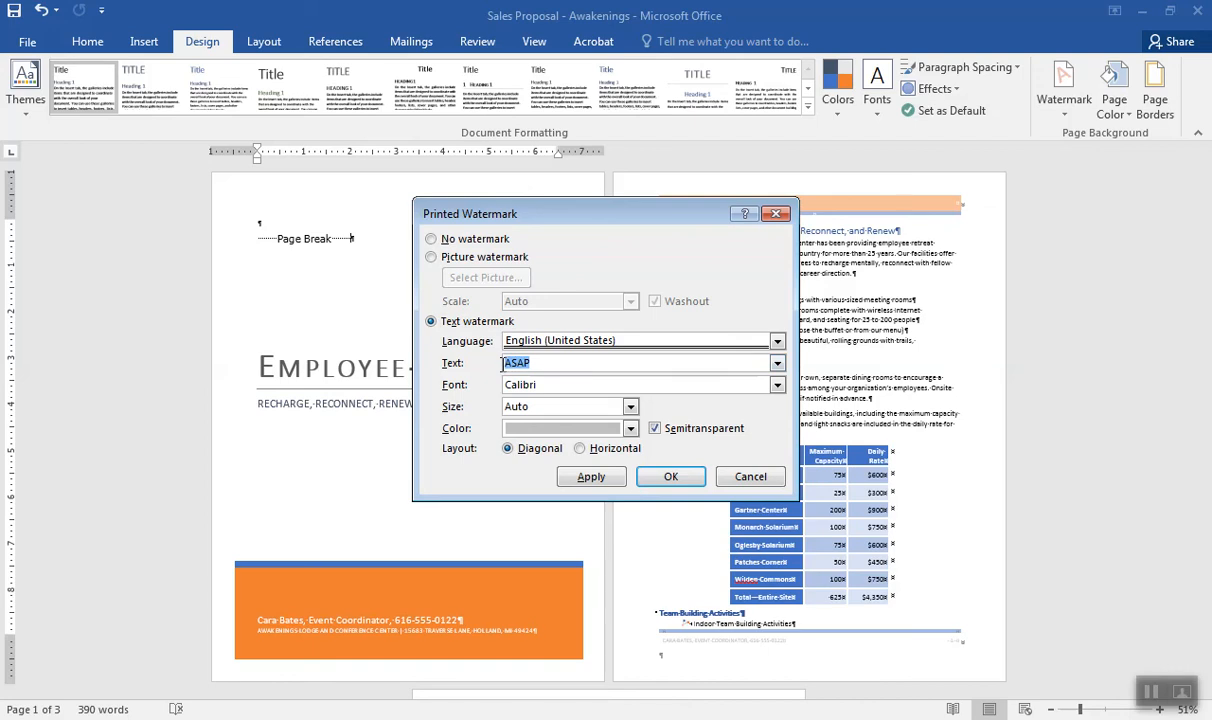
pyautogui.write('TEAM')
pyautogui.click(580, 449)
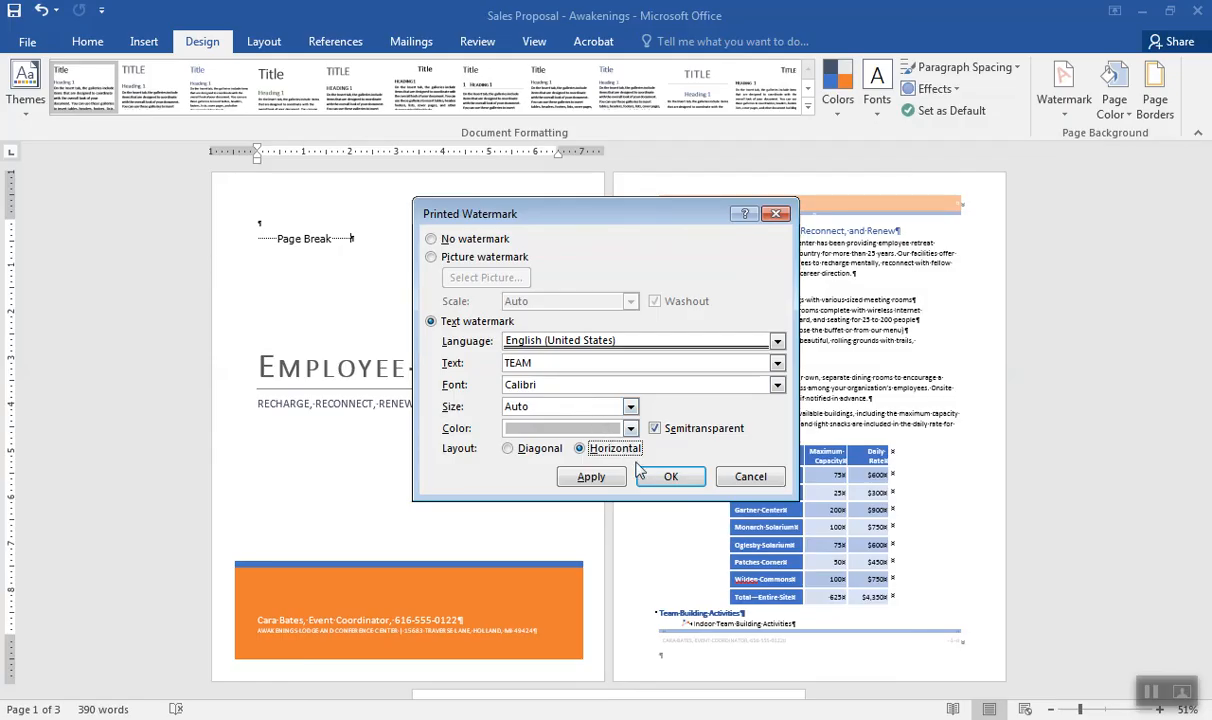
pyautogui.click(592, 479)
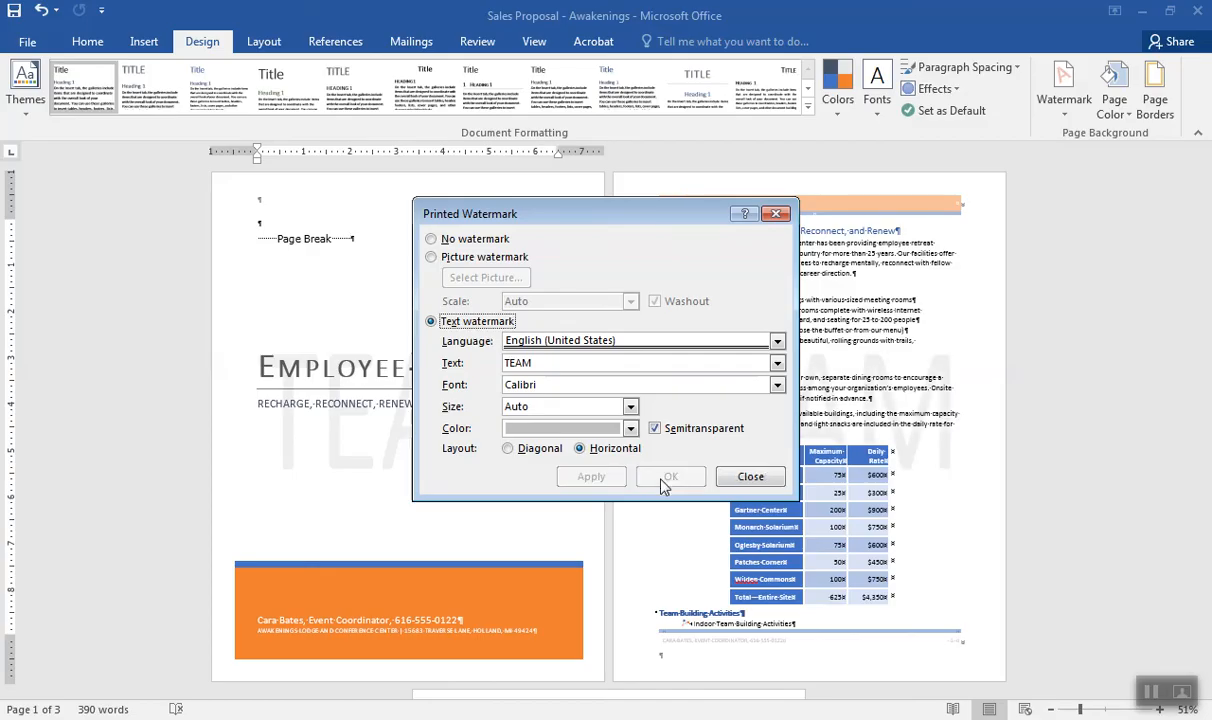
pyautogui.click(755, 477)
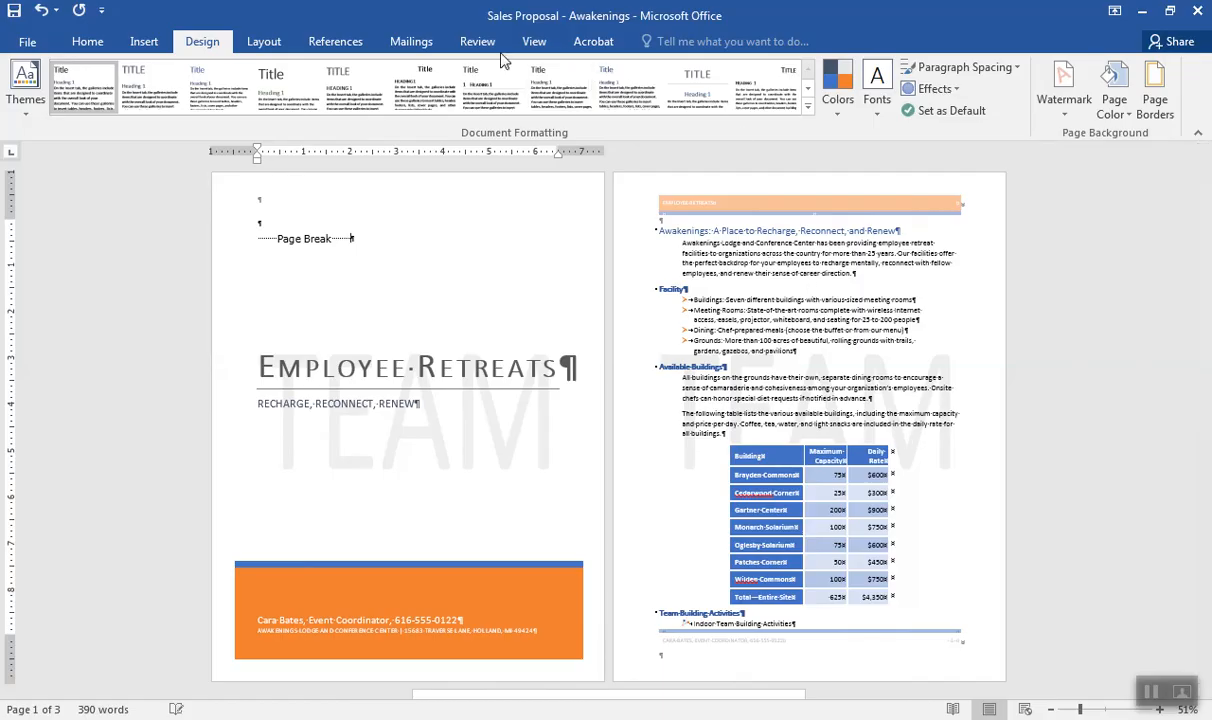
# Run the spelling and grammar check on the proposal, ignoring all occurrences of "Cedarwood" and "Wilden".
pyautogui.click(471, 43)
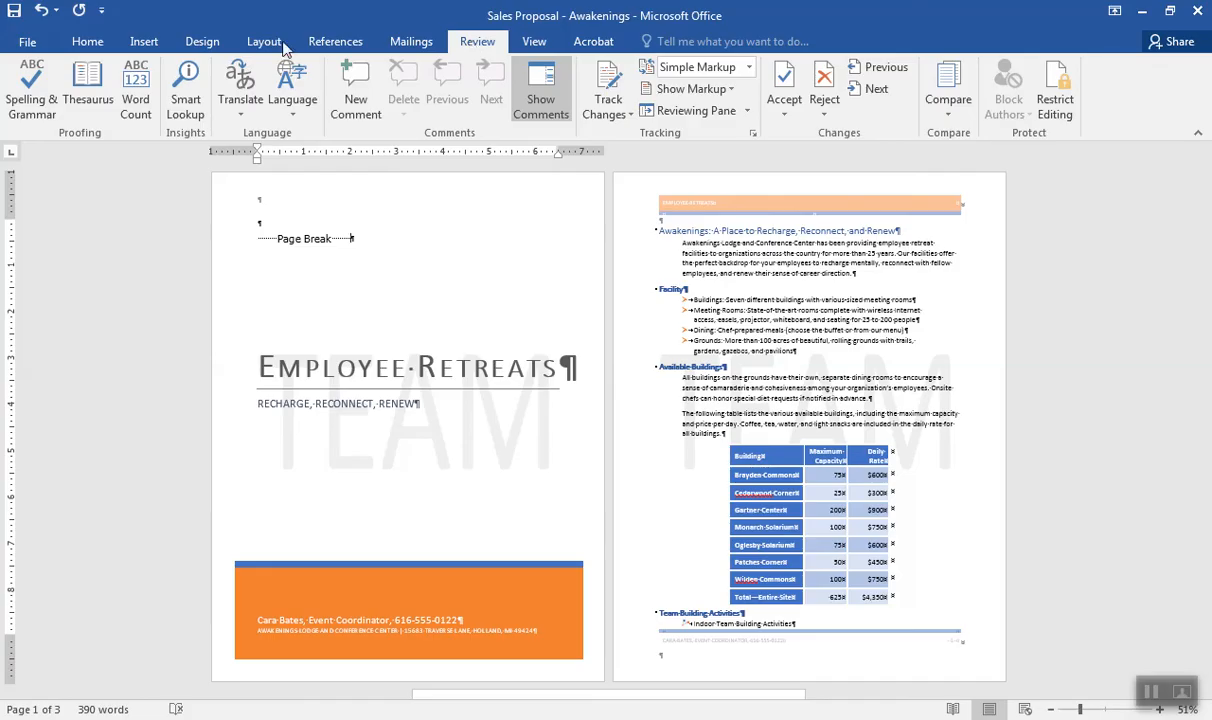
pyautogui.click(30, 103)
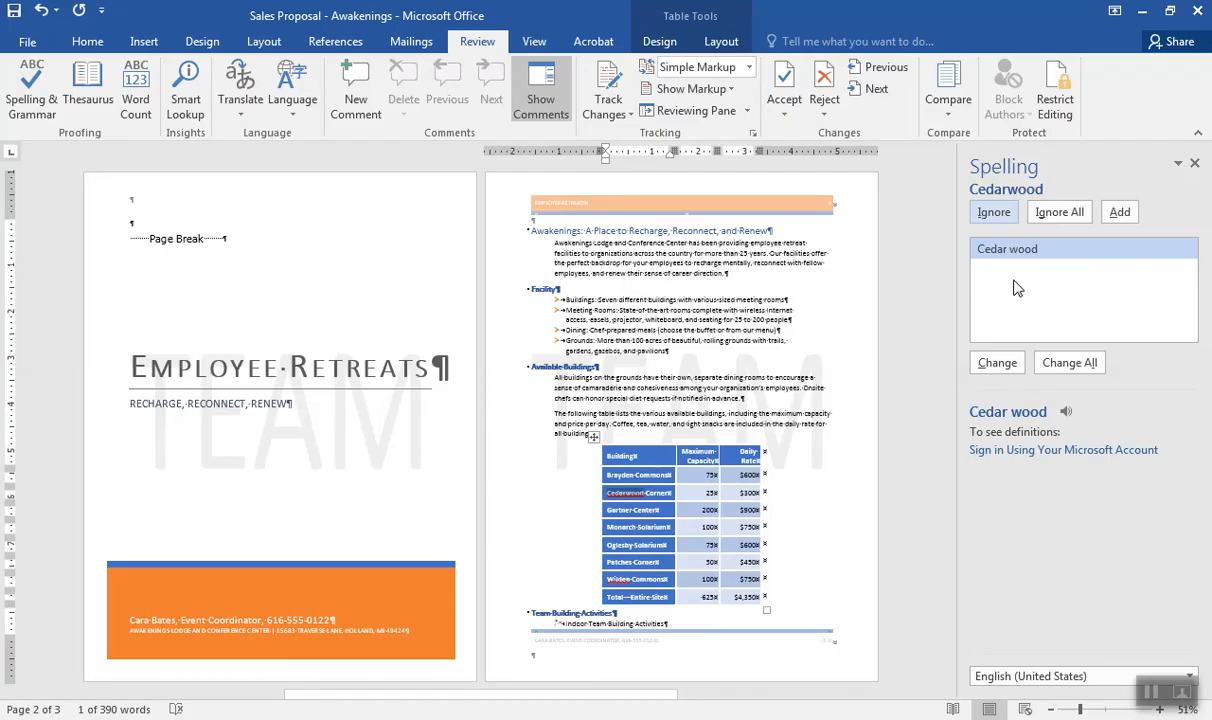
pyautogui.click(1063, 222)
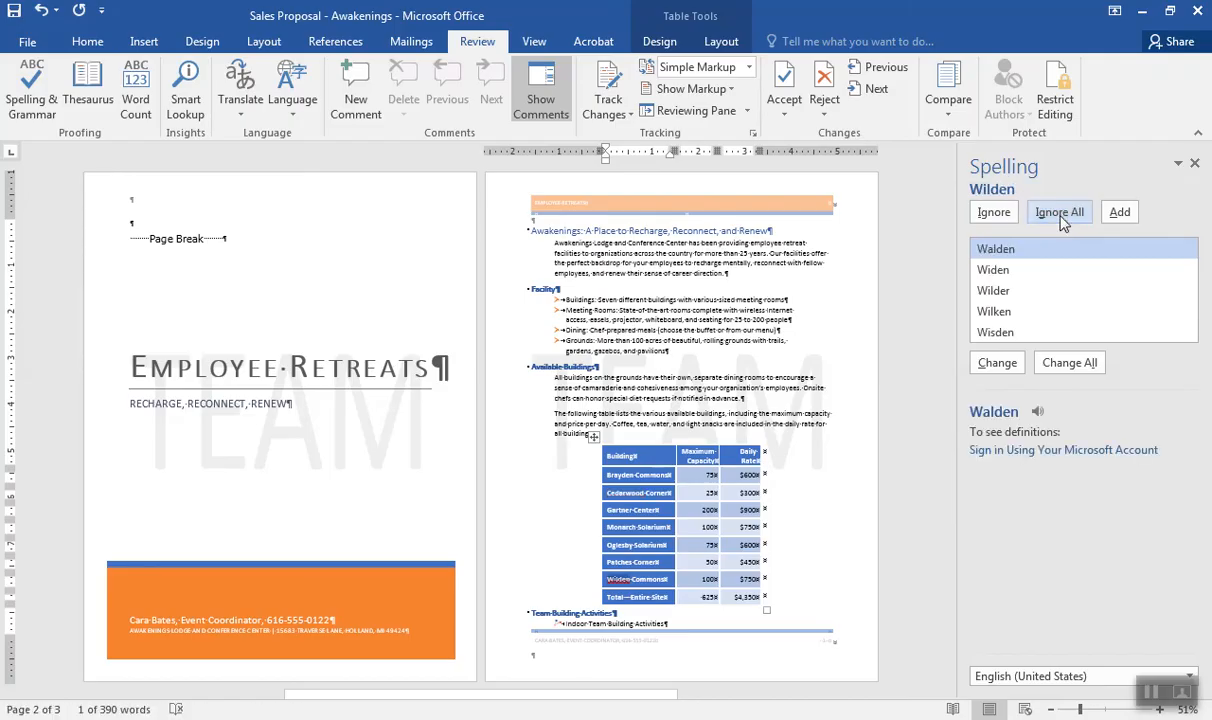
pyautogui.click(1060, 216)
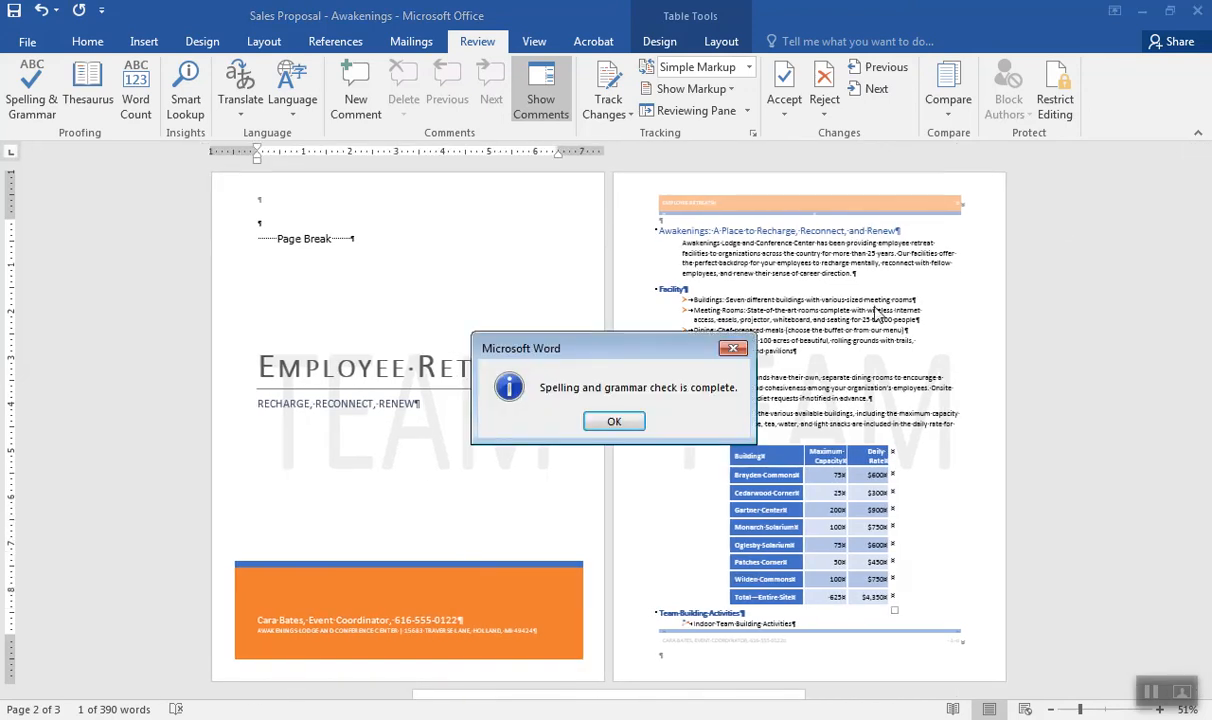
pyautogui.click(613, 423)
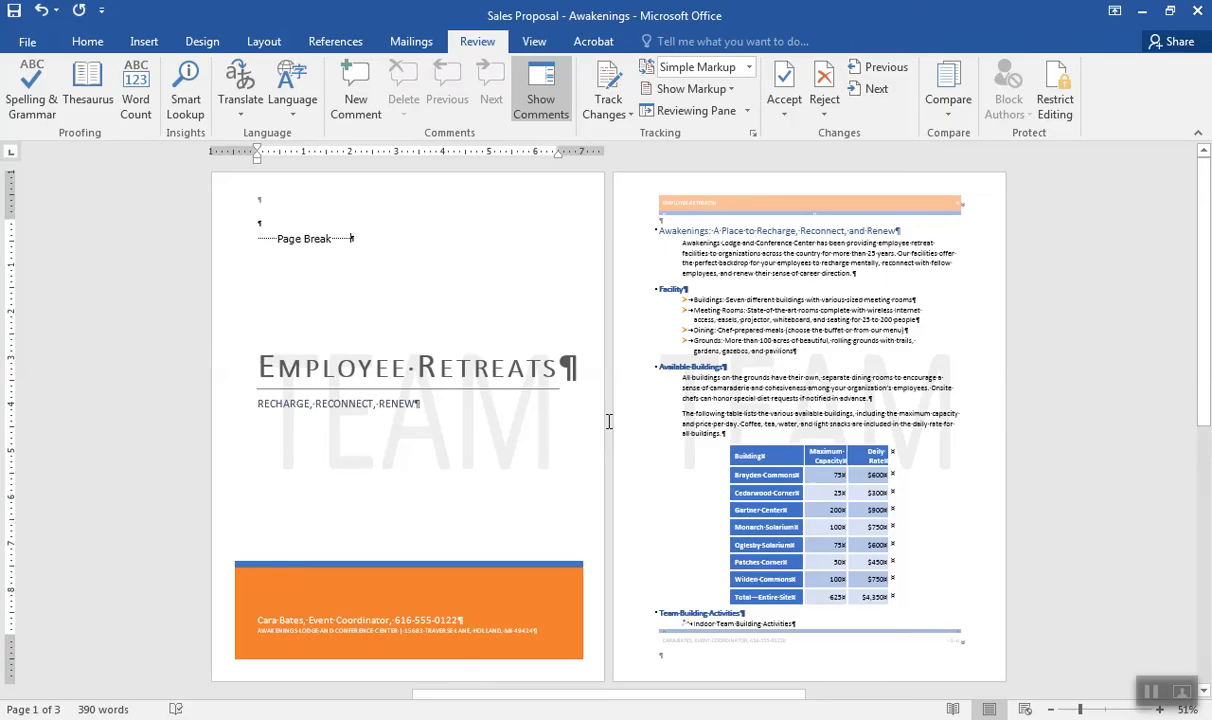